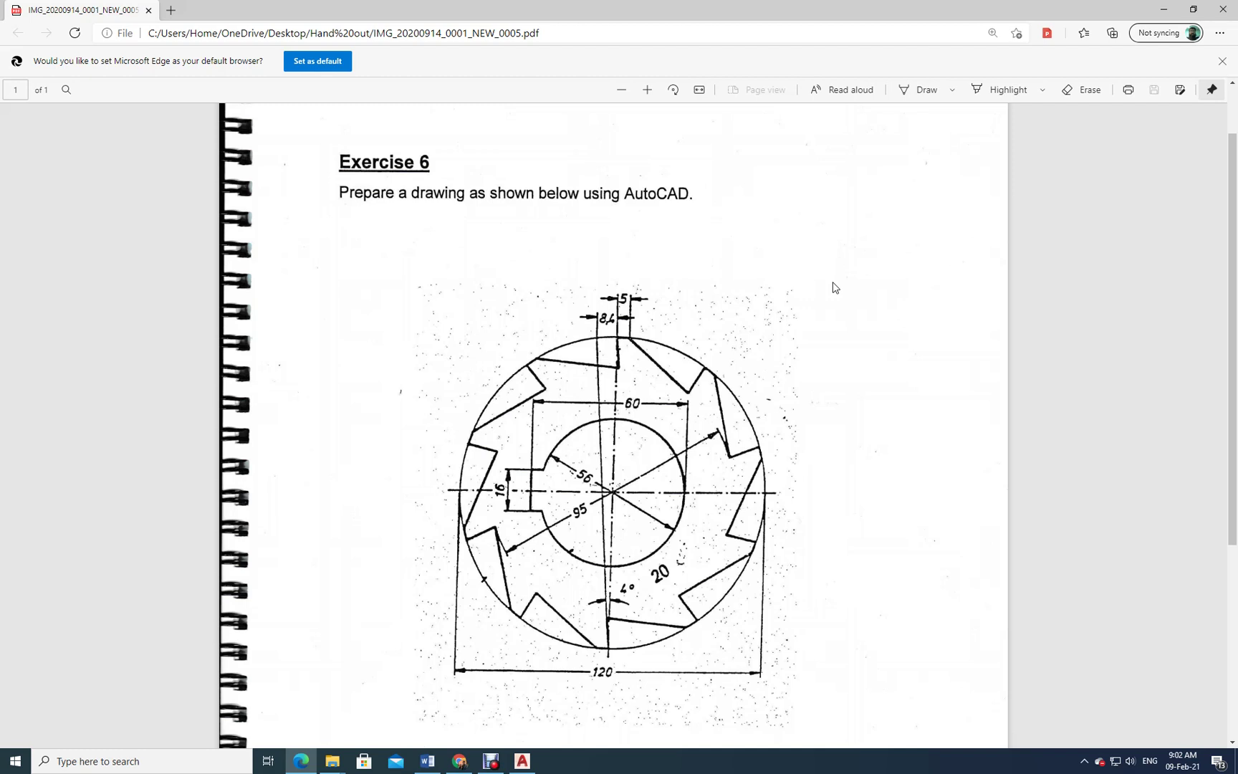
Switch from the exercise PDF to AutoCAD and start a new blank drawing
{"action": "left_click", "coordinate": [664, 257]}
{"action": "left_click", "coordinate": [522, 762]}
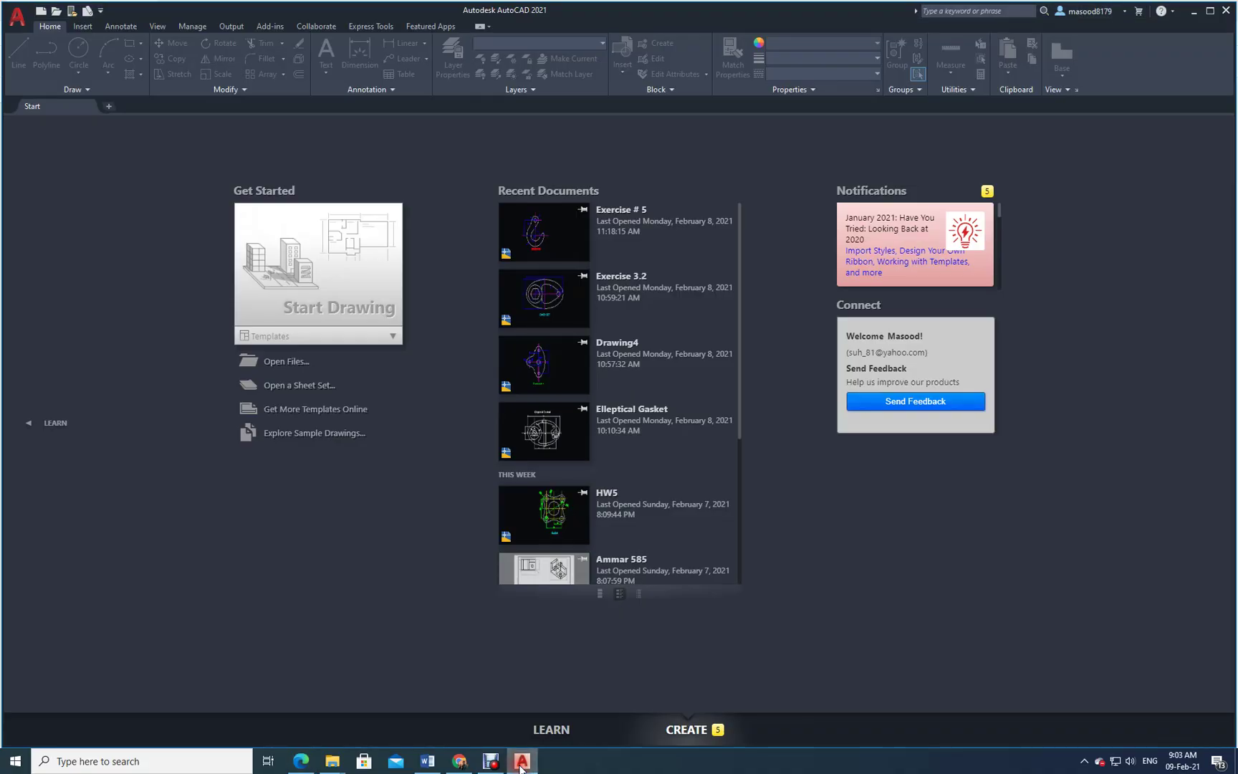
{"action": "left_click", "coordinate": [108, 106]}
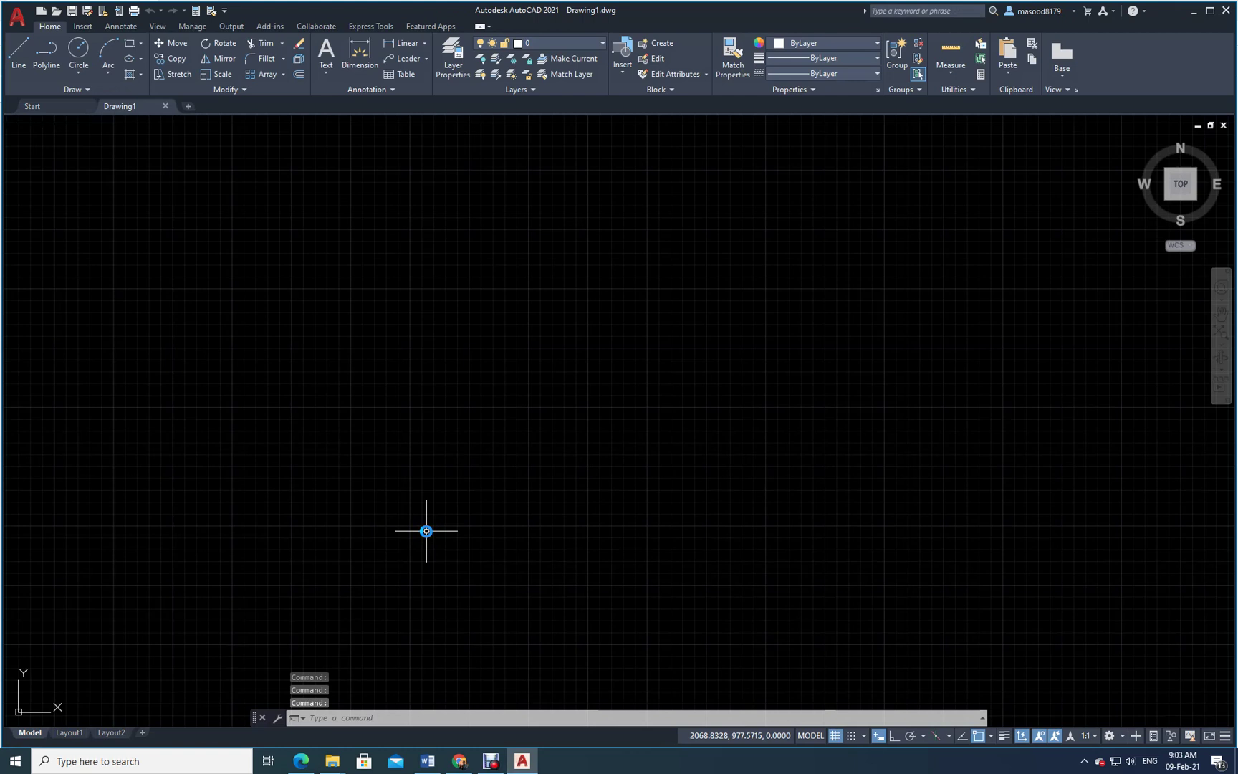
Set the model space limits from 0,0 to 150,150 and zoom to the drawing extents
{"action": "type", "text": "limits"}
{"action": "key", "text": "Return"}
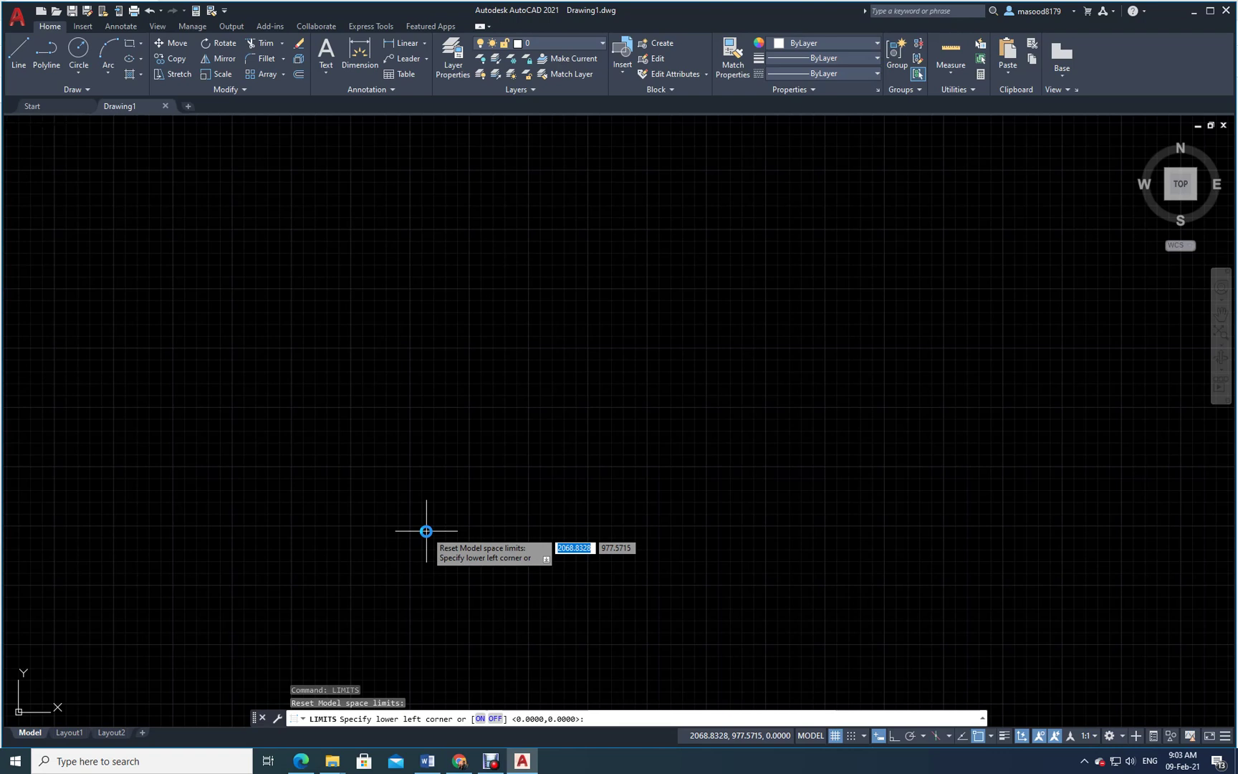
{"action": "type", "text": "0,0"}
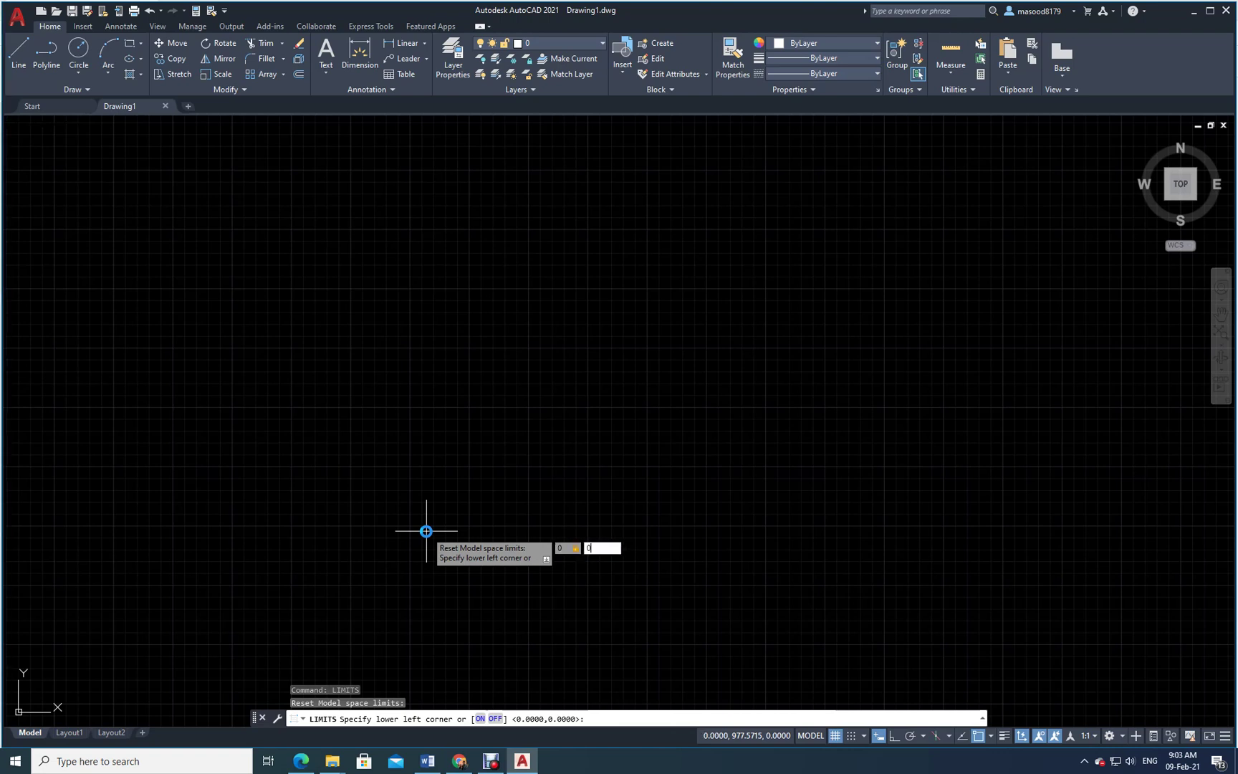
{"action": "key", "text": "Return"}
{"action": "type", "text": "150,15"}
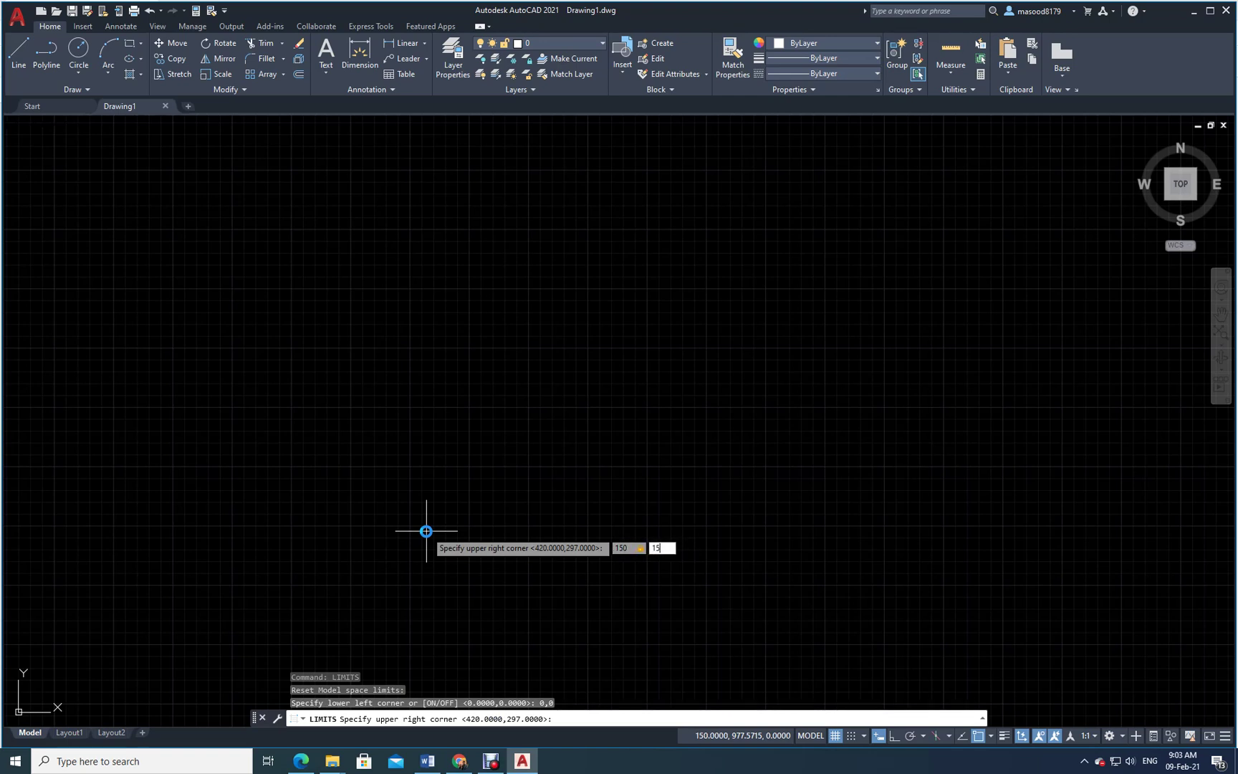
{"action": "key", "text": "Return"}
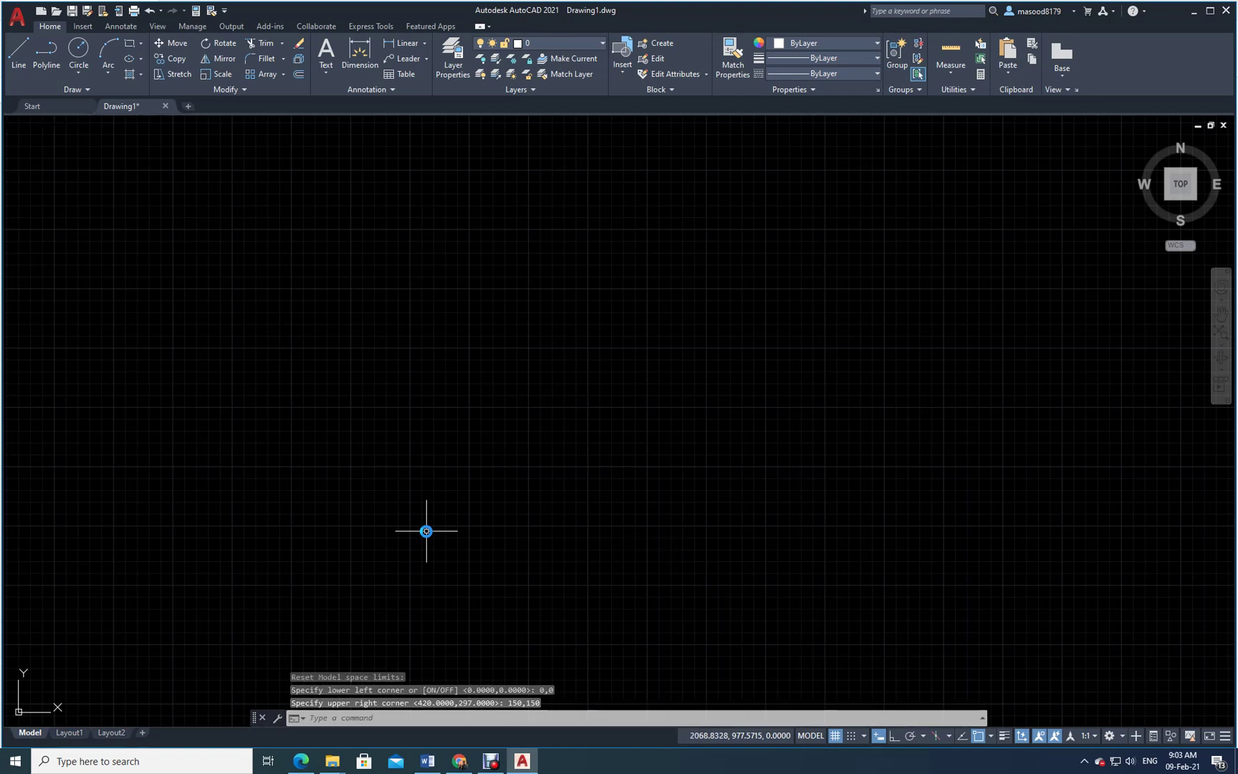
{"action": "type", "text": "z"}
{"action": "key", "text": "Return"}
{"action": "type", "text": "e"}
{"action": "key", "text": "Return"}
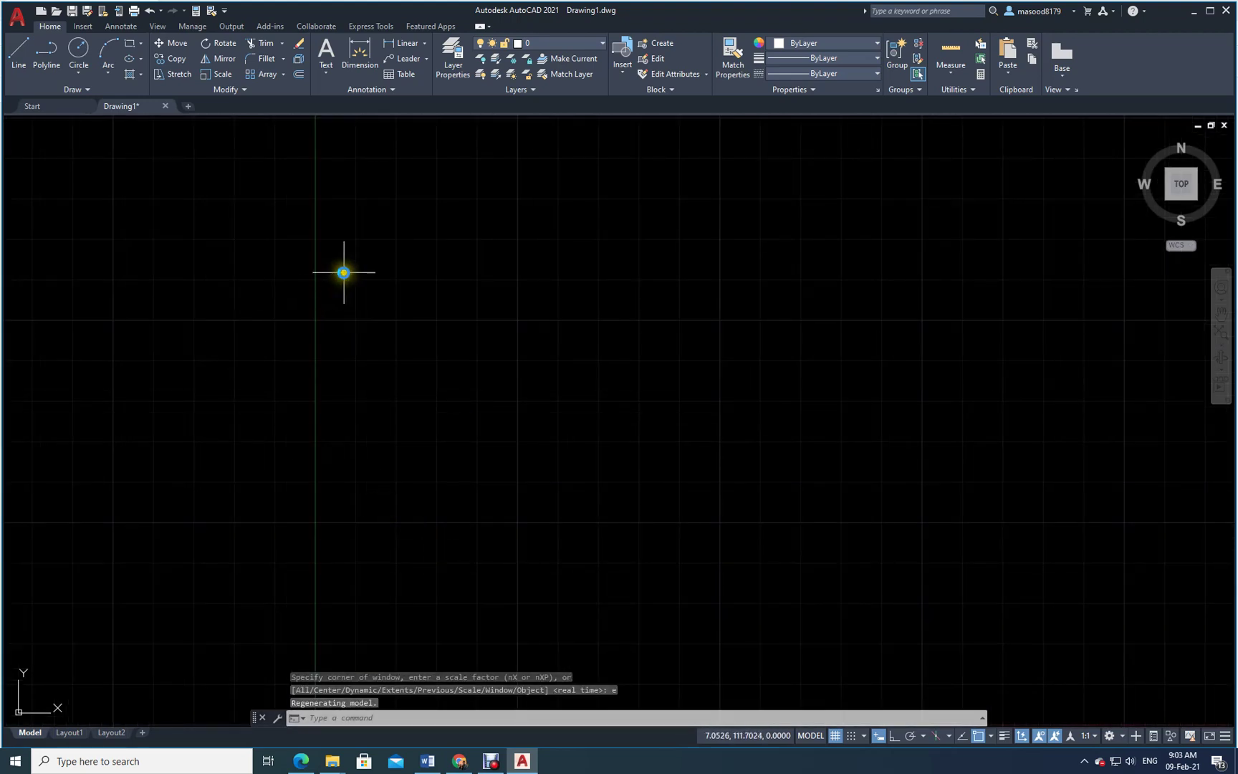
Draw the cutter's outer circle by centre and diameter in the drawing area, with a diameter of 120
{"action": "left_click", "coordinate": [83, 76]}
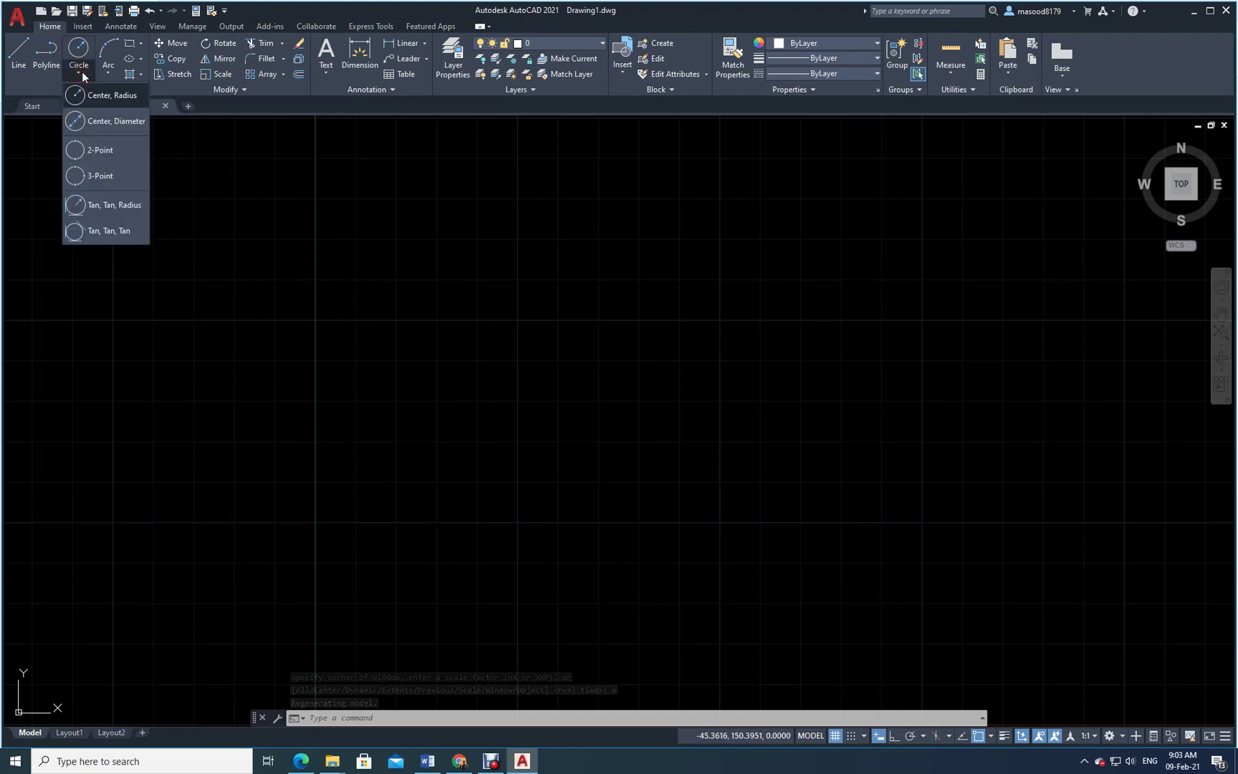
{"action": "left_click", "coordinate": [83, 122]}
{"action": "left_click", "coordinate": [300, 761]}
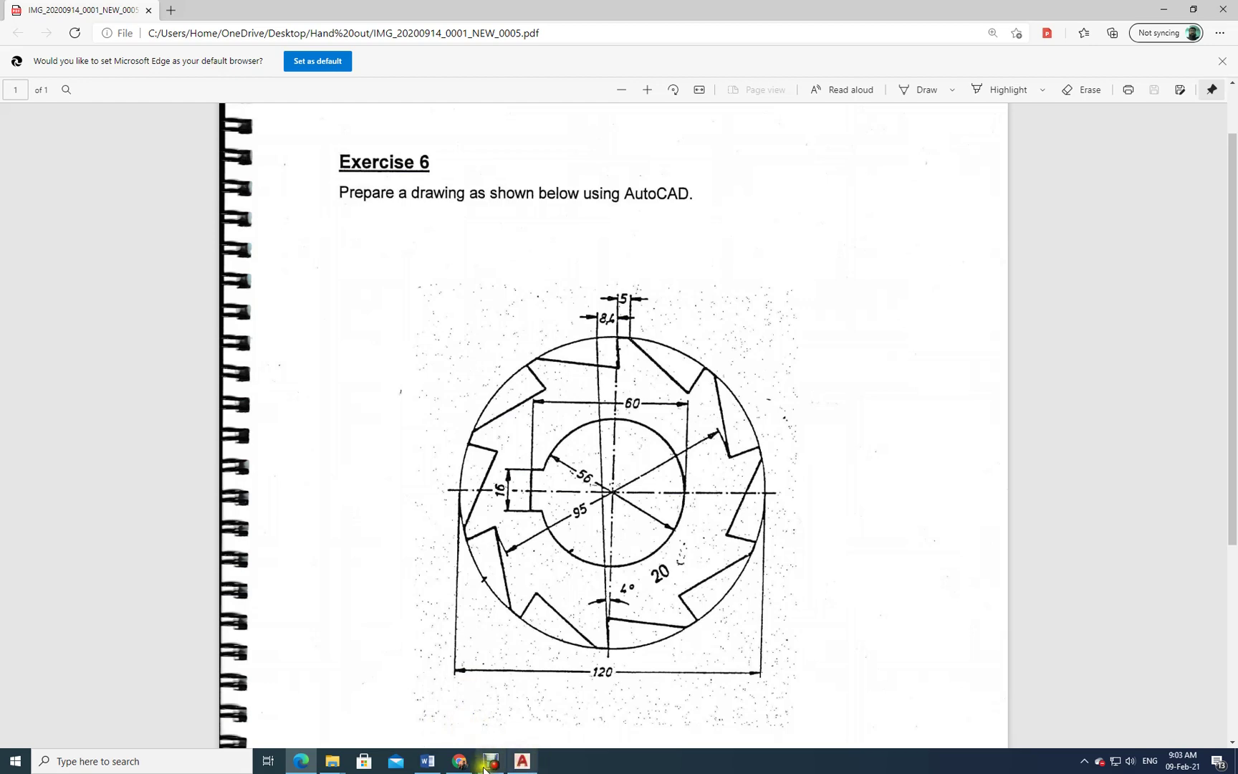
{"action": "left_click", "coordinate": [522, 761]}
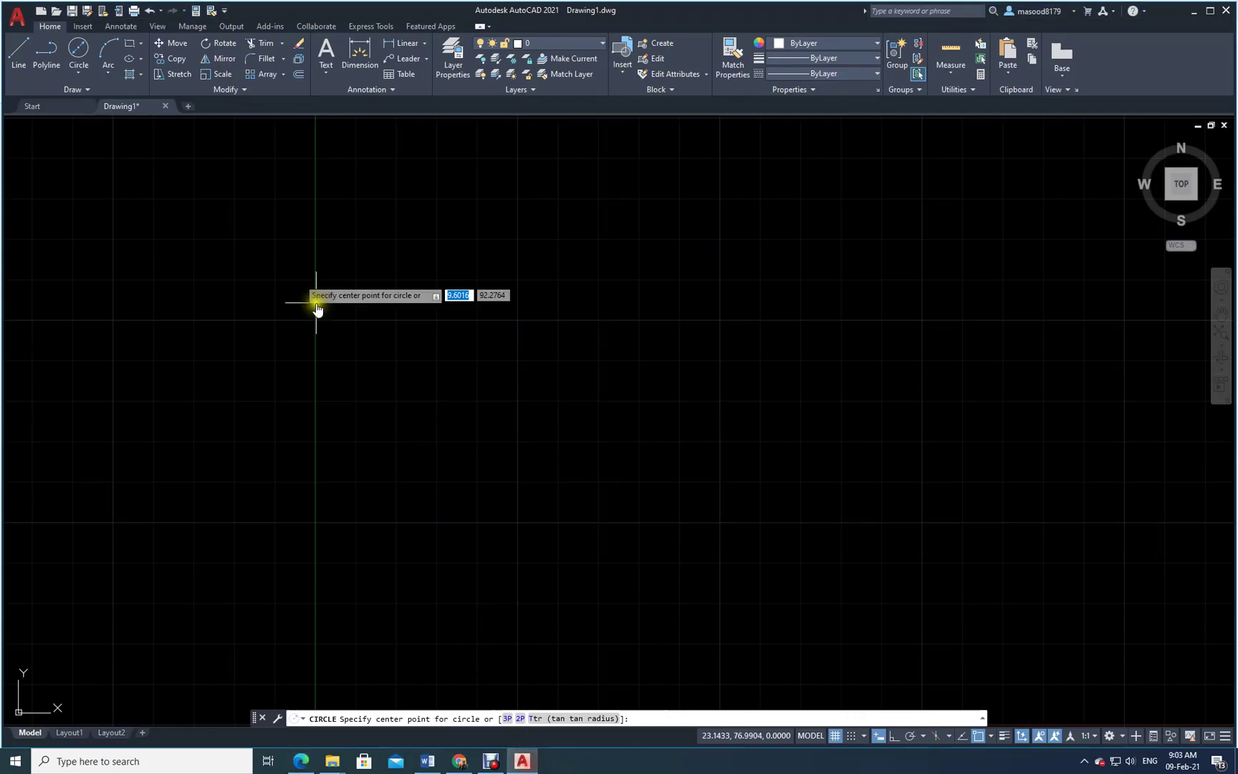
{"action": "left_click", "coordinate": [361, 375]}
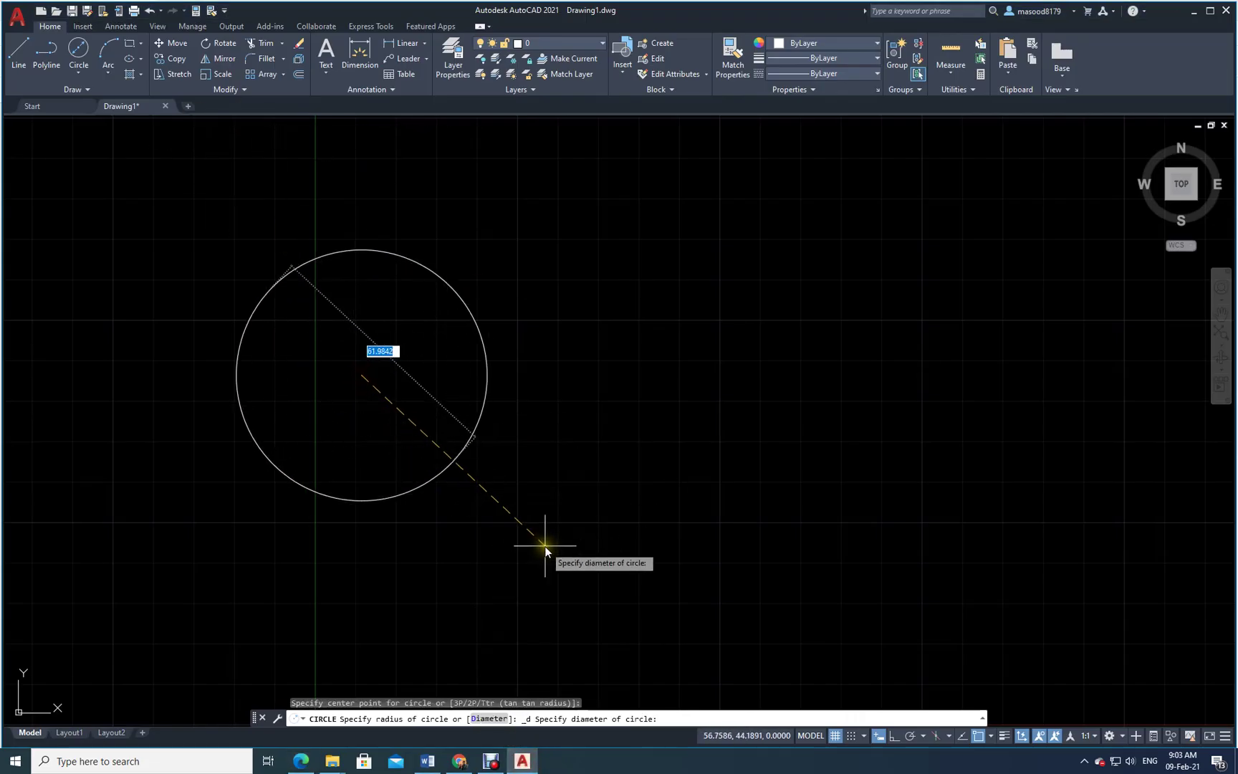
{"action": "type", "text": "120"}
{"action": "key", "text": "Return"}
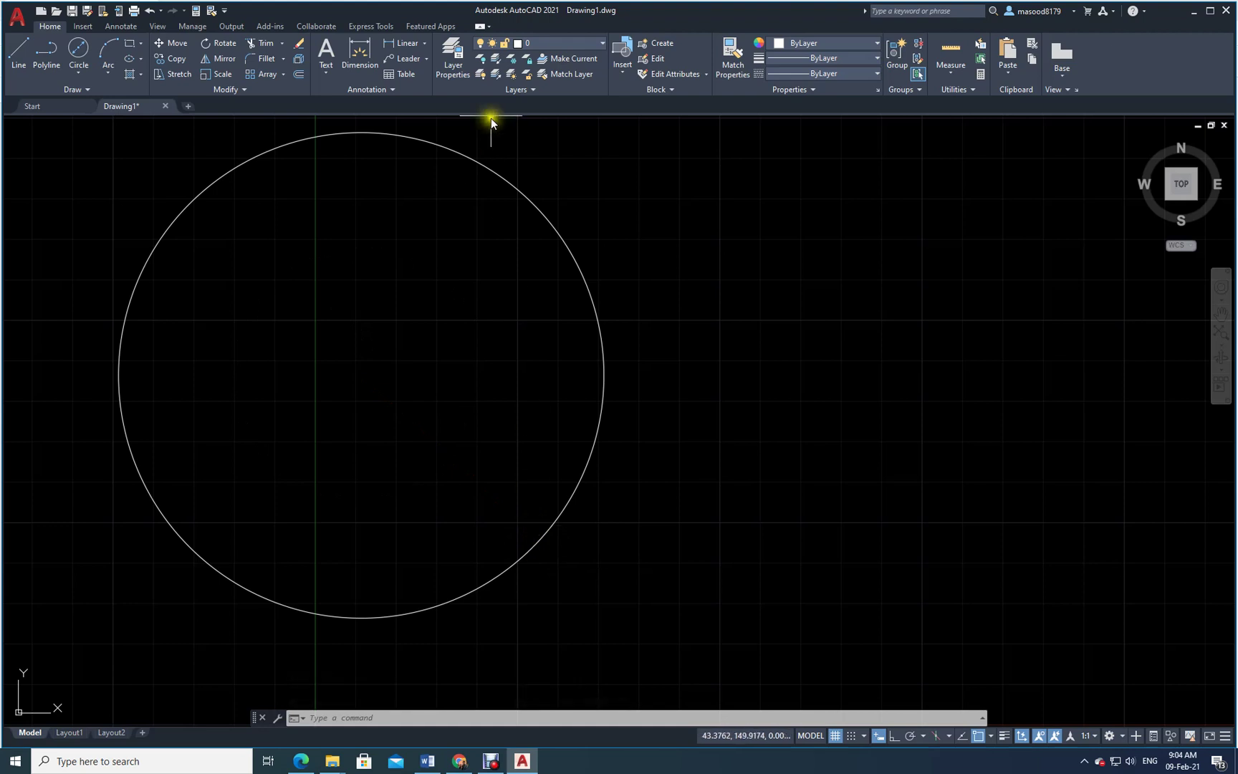
Create a new layer named Axis and set its color to green
{"action": "left_click", "coordinate": [450, 57]}
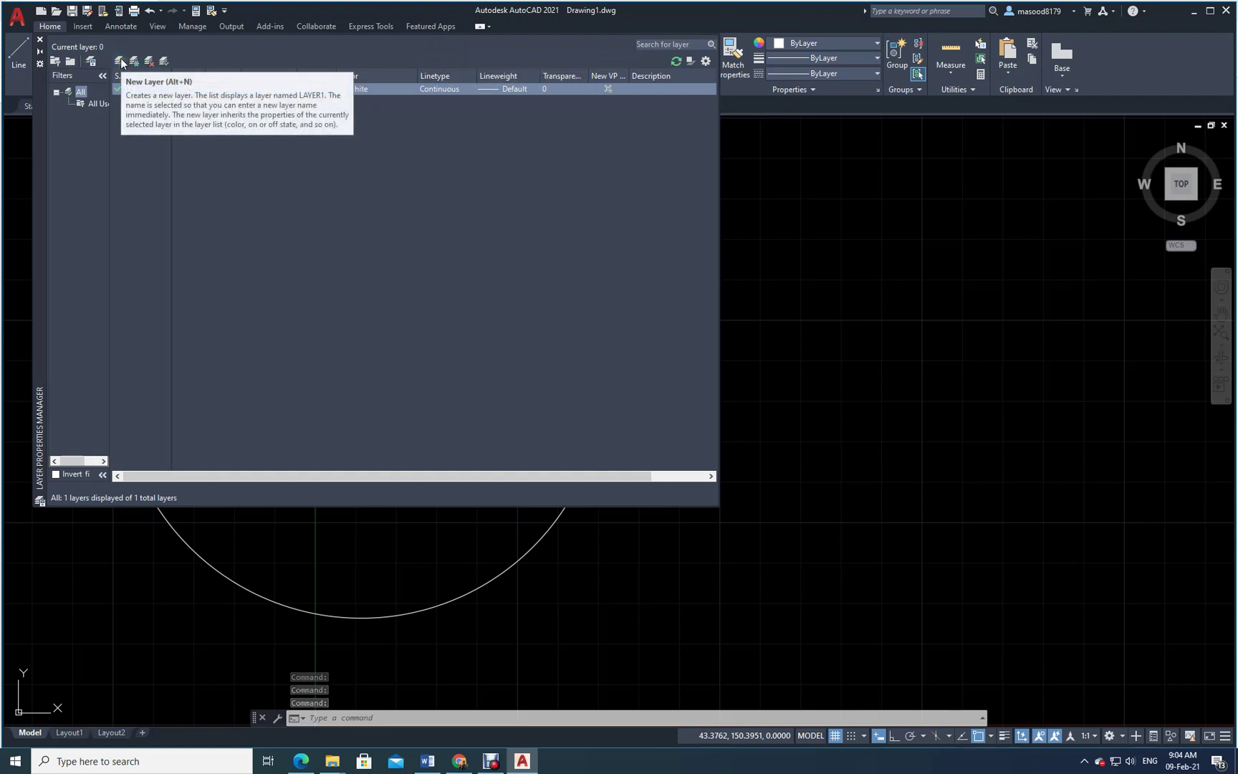
{"action": "left_click", "coordinate": [121, 63]}
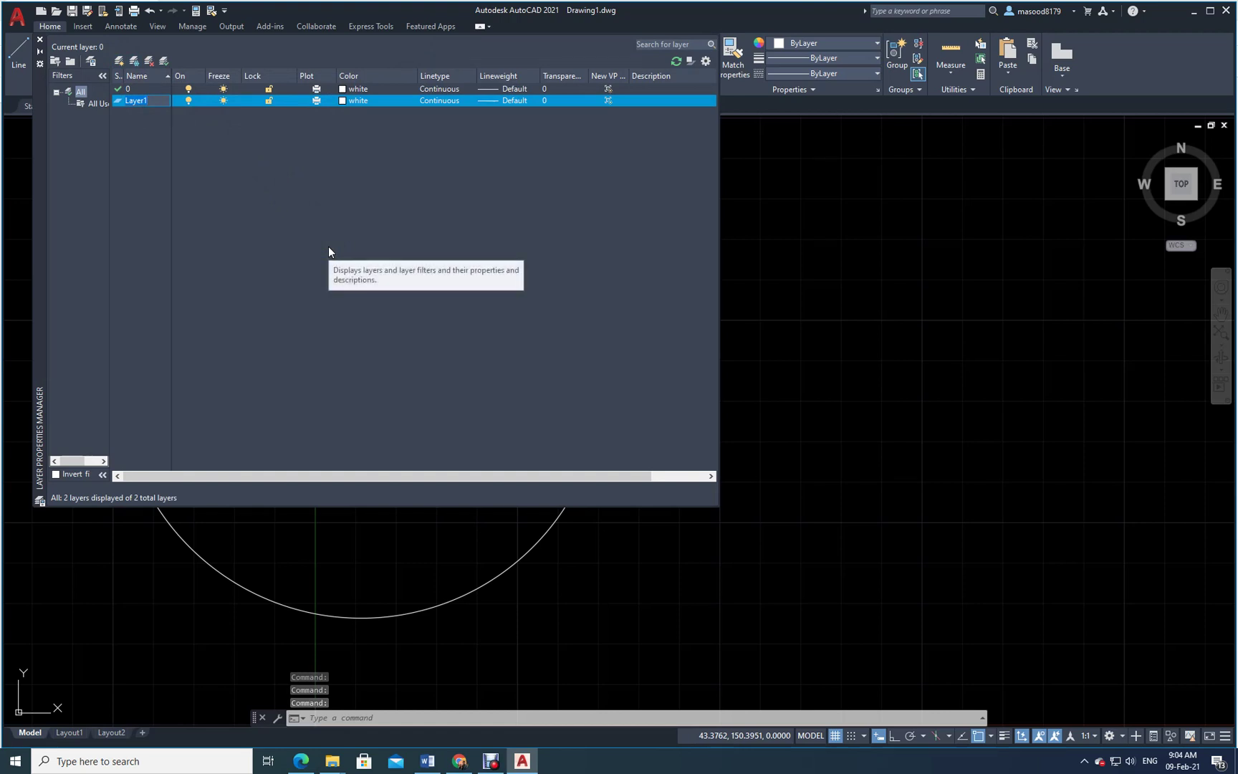
{"action": "type", "text": "Axi"}
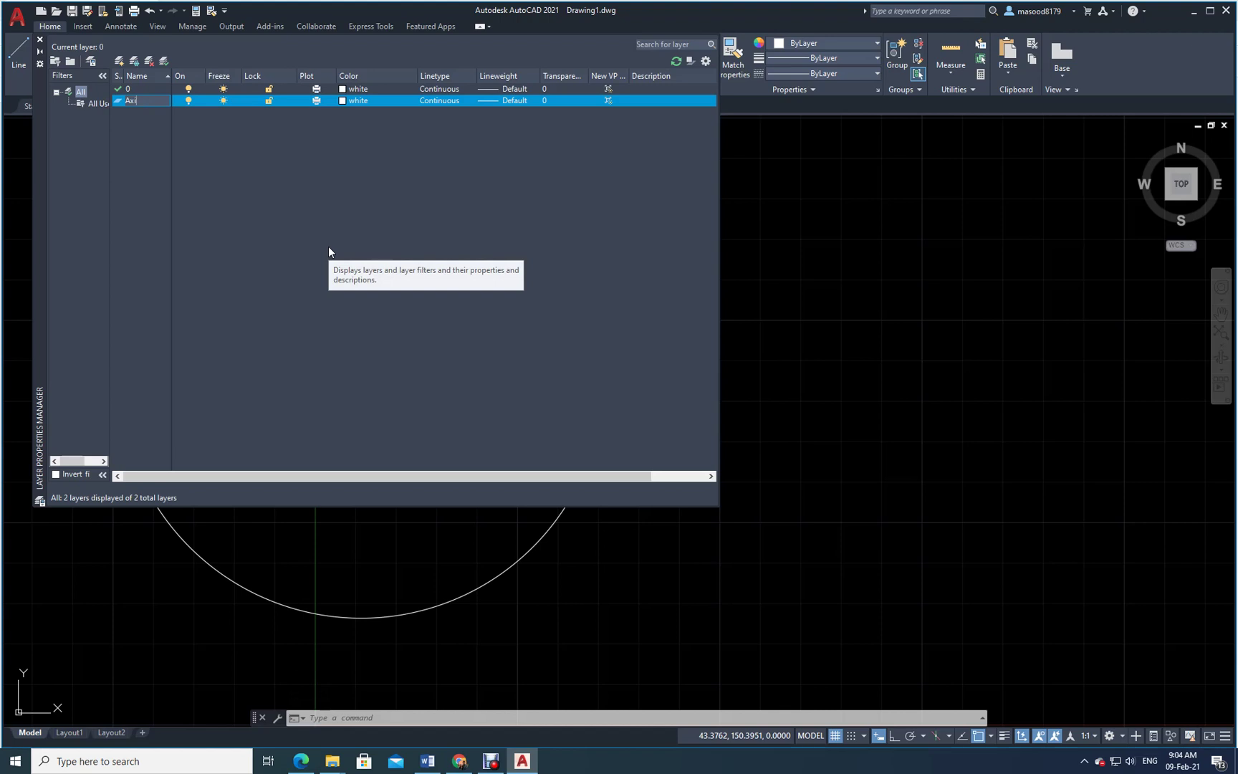
{"action": "type", "text": "s"}
{"action": "key", "text": "Return"}
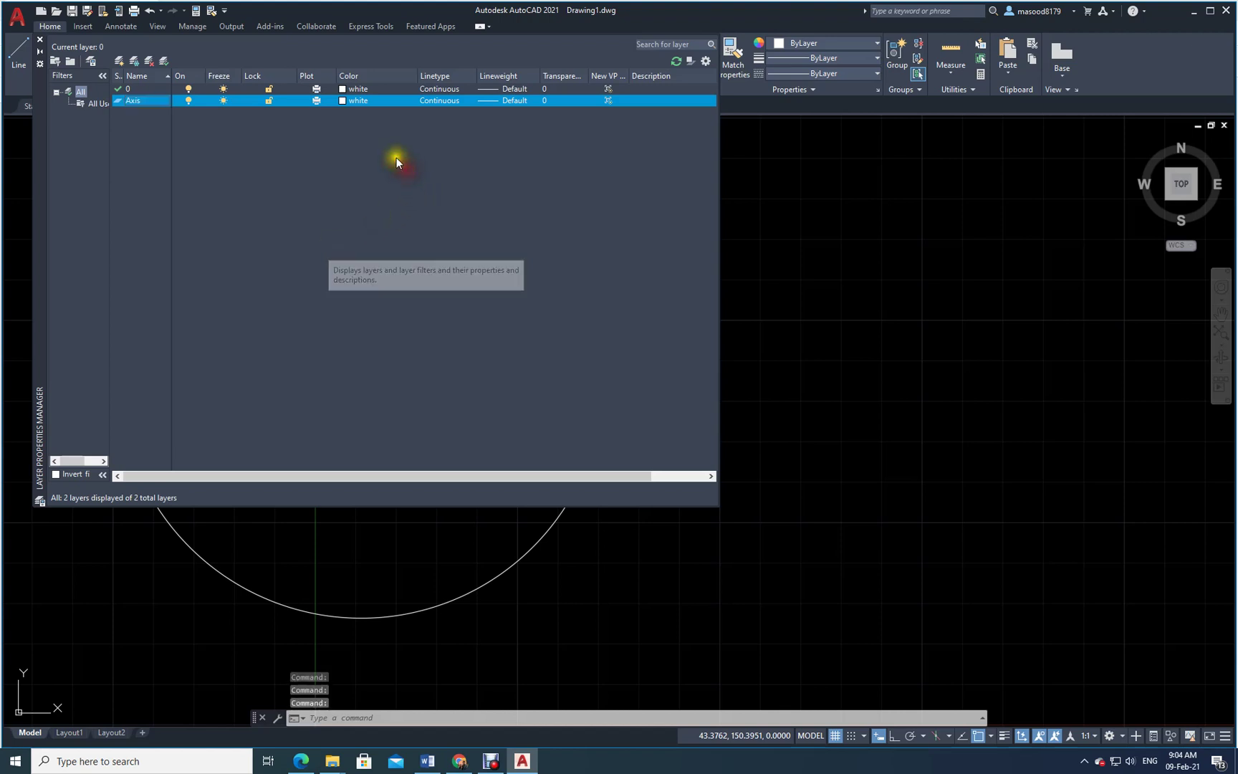
{"action": "left_click", "coordinate": [342, 100]}
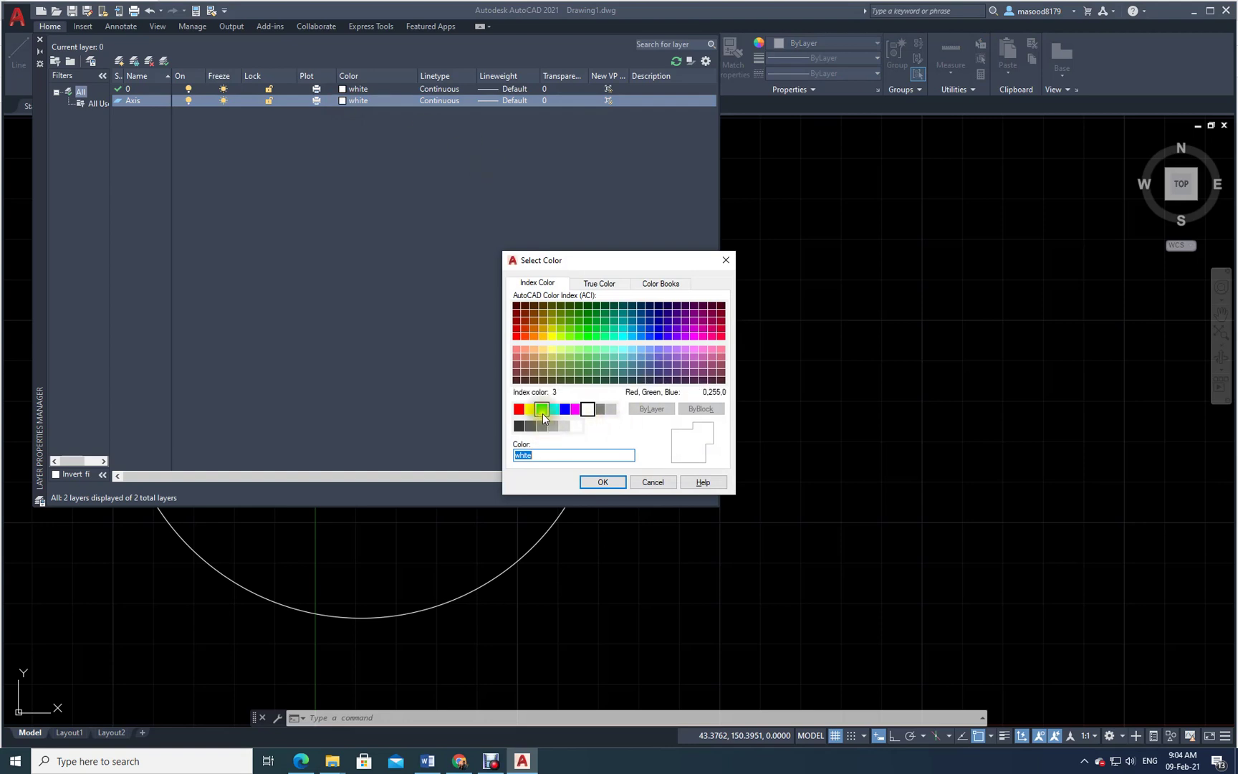
{"action": "left_click", "coordinate": [542, 407]}
{"action": "left_click", "coordinate": [604, 483]}
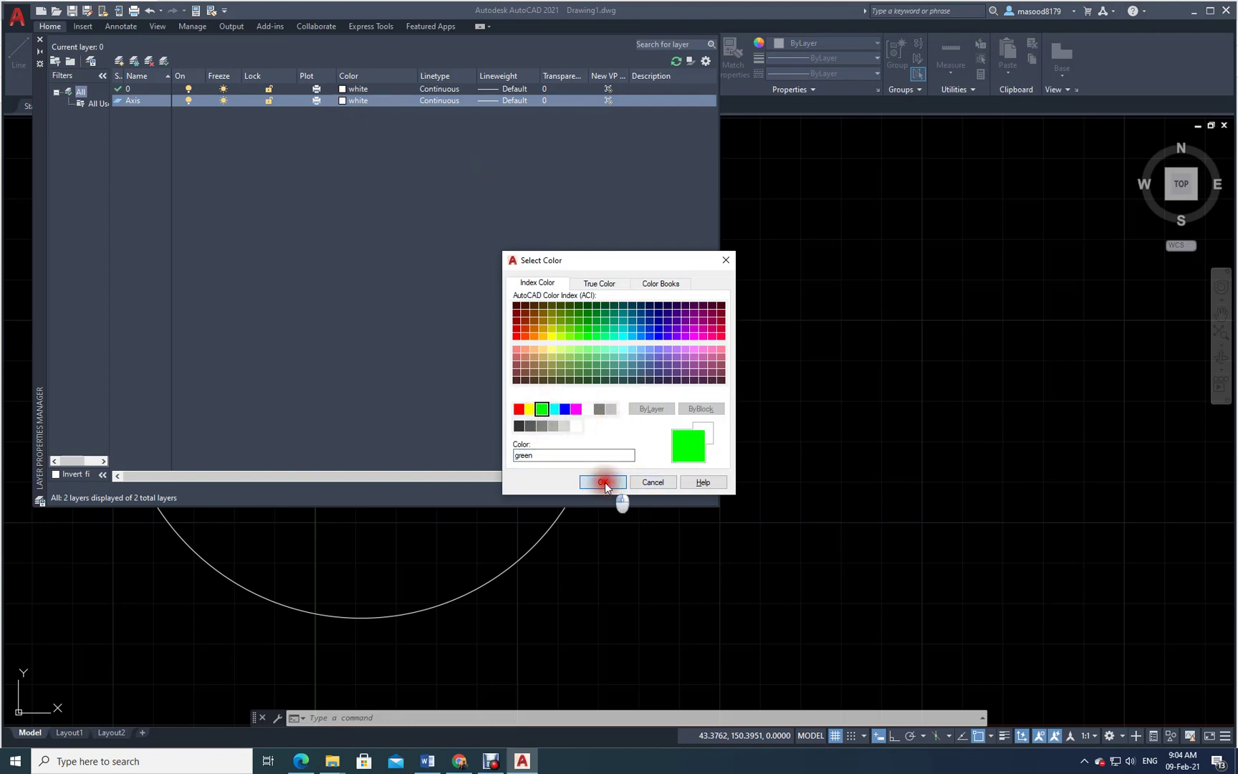
Load the ACAD_ISO08W100 long-dash short-dash linetype and assign it to the Axis layer
{"action": "left_click", "coordinate": [448, 101]}
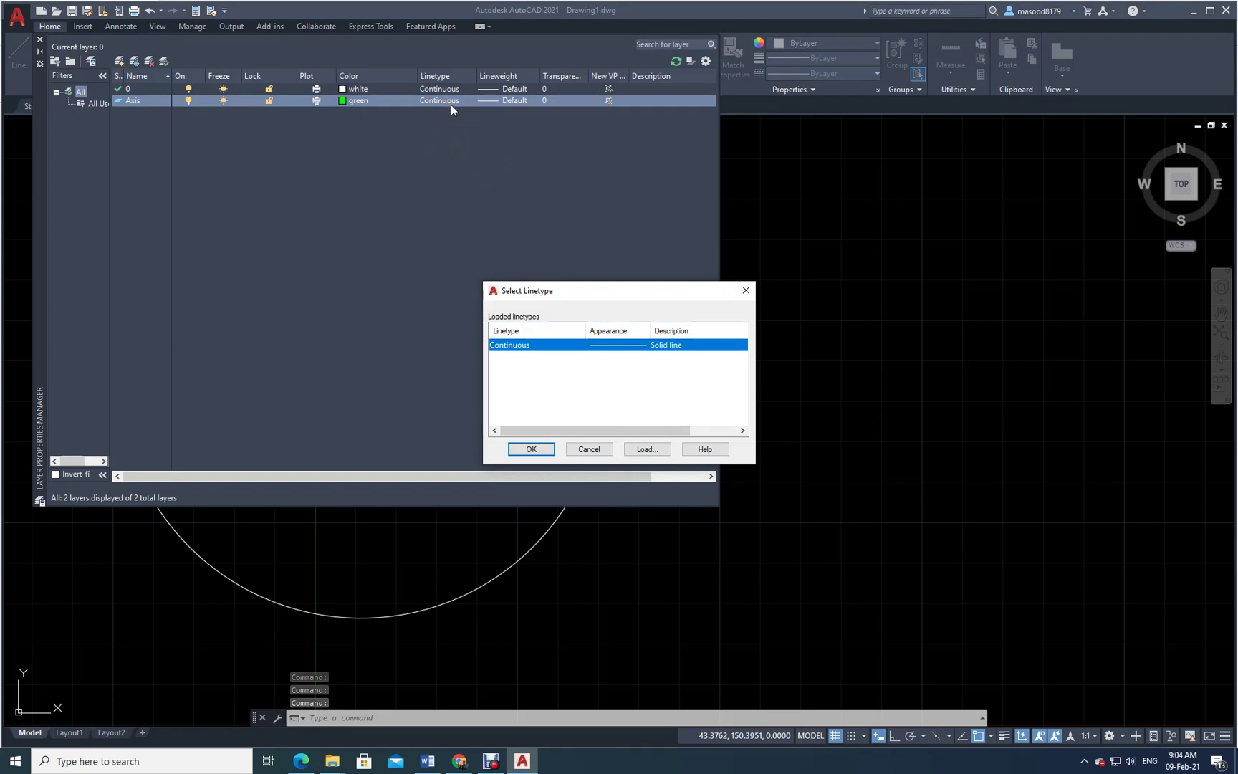
{"action": "left_click", "coordinate": [637, 448]}
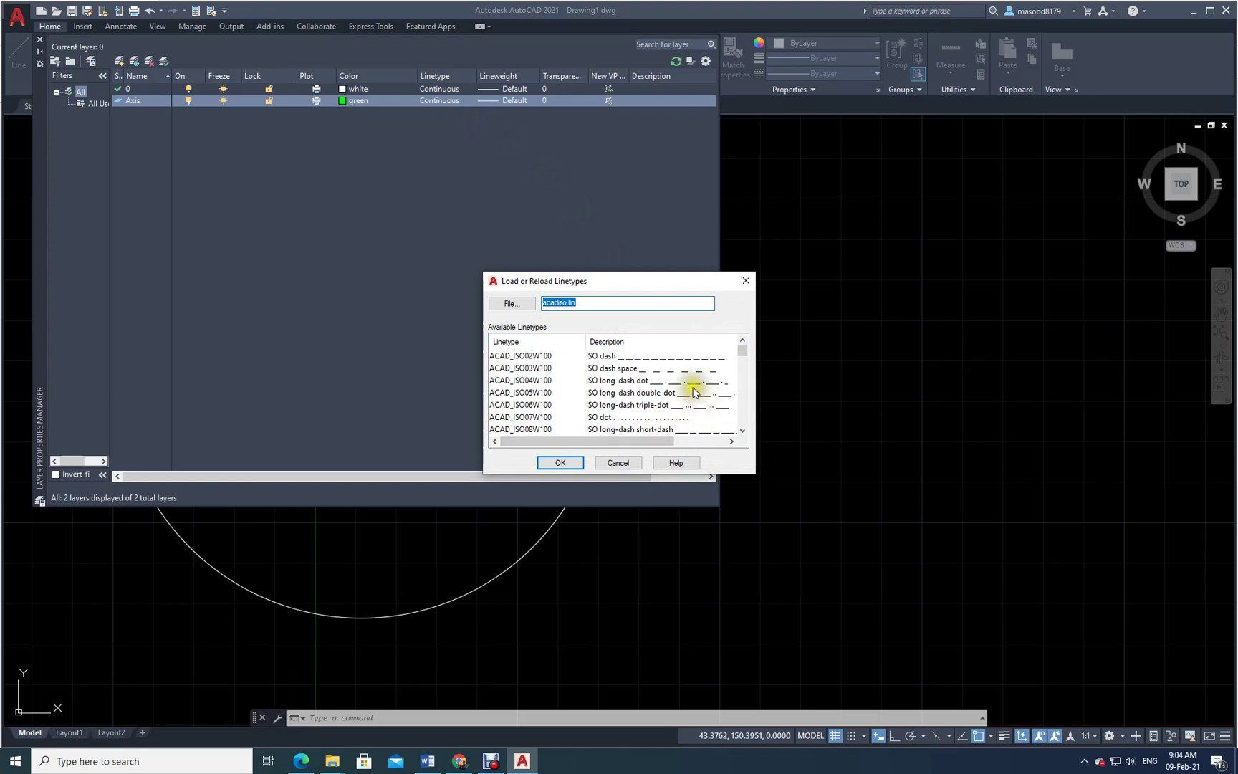
{"action": "left_click", "coordinate": [674, 431]}
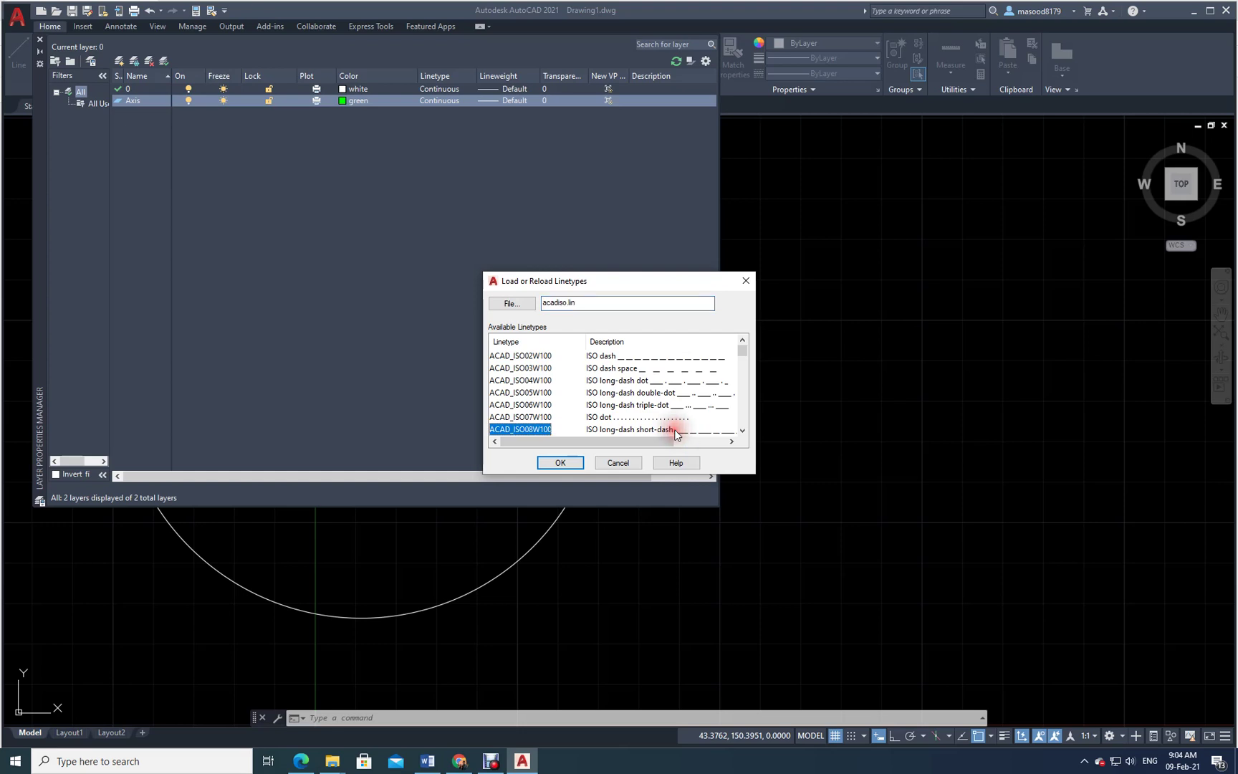
{"action": "left_click", "coordinate": [561, 463]}
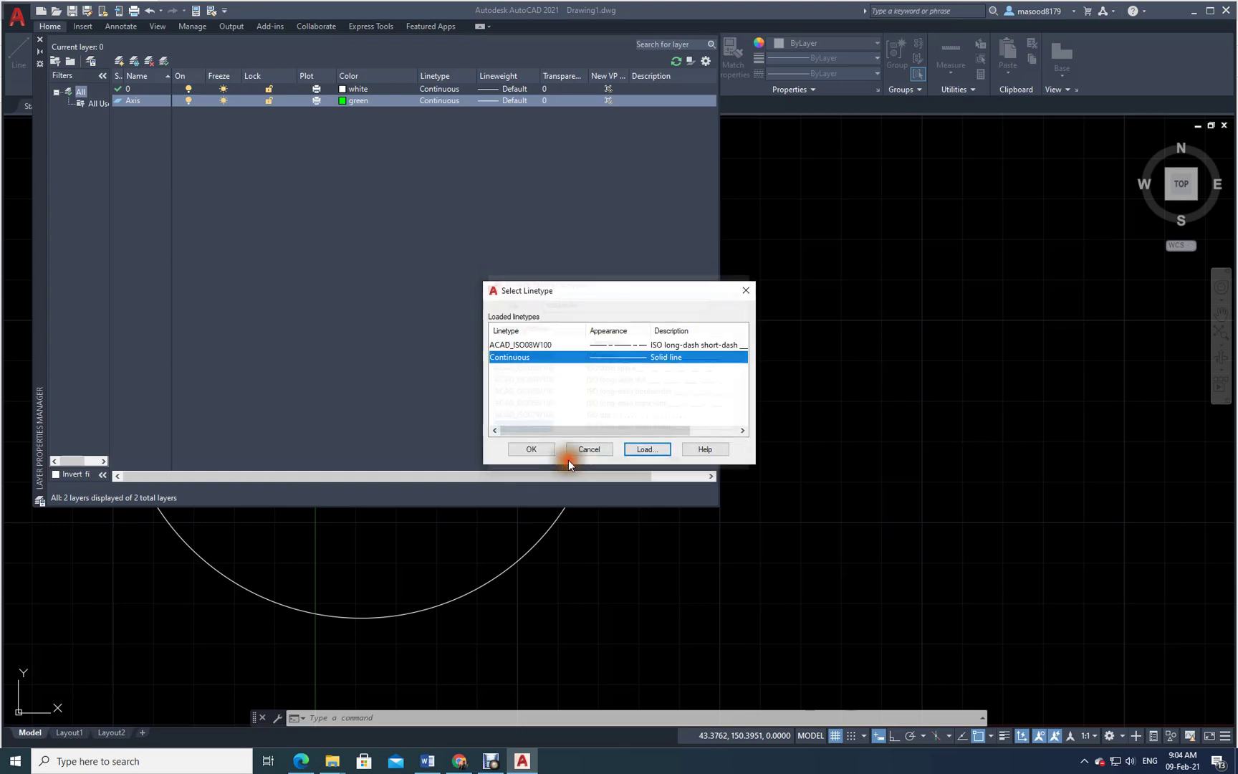
{"action": "left_click", "coordinate": [625, 347]}
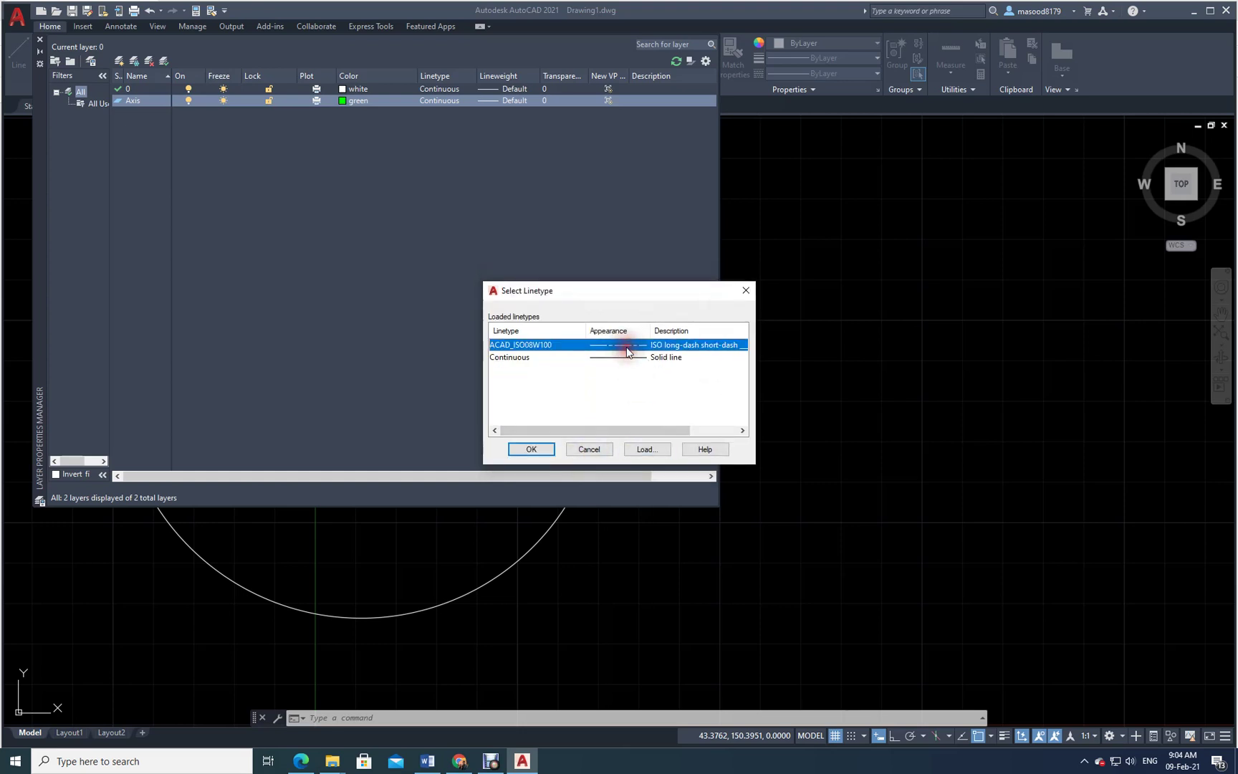
{"action": "left_click", "coordinate": [532, 449]}
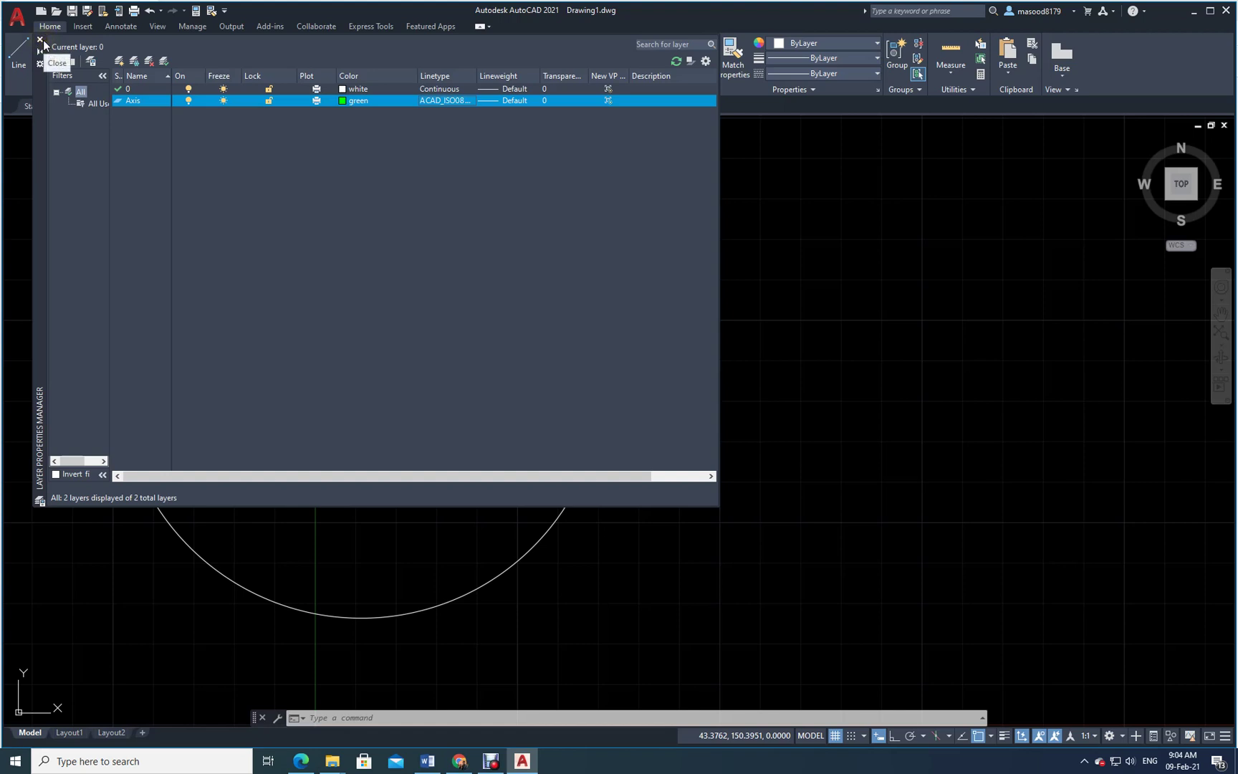
Create a layer named Cutter with the Continuous linetype and yellow color
{"action": "left_click", "coordinate": [117, 61]}
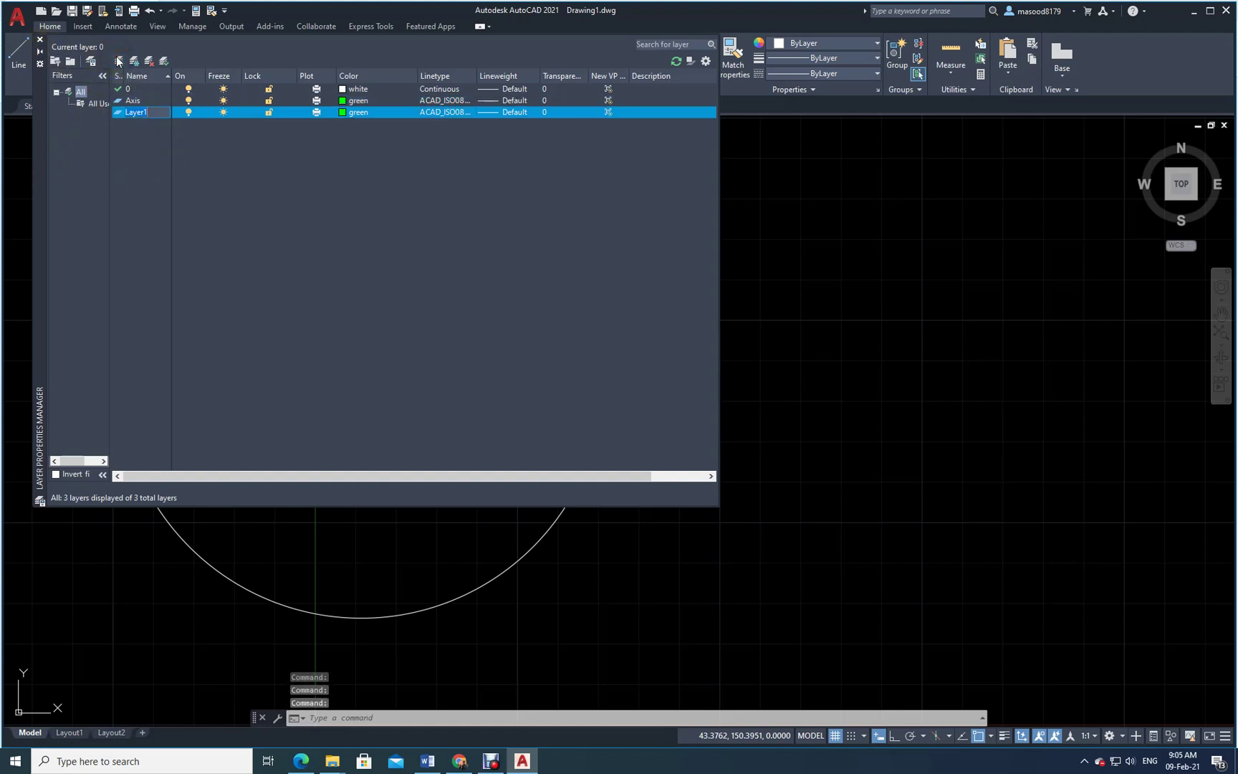
{"action": "type", "text": "Cutter"}
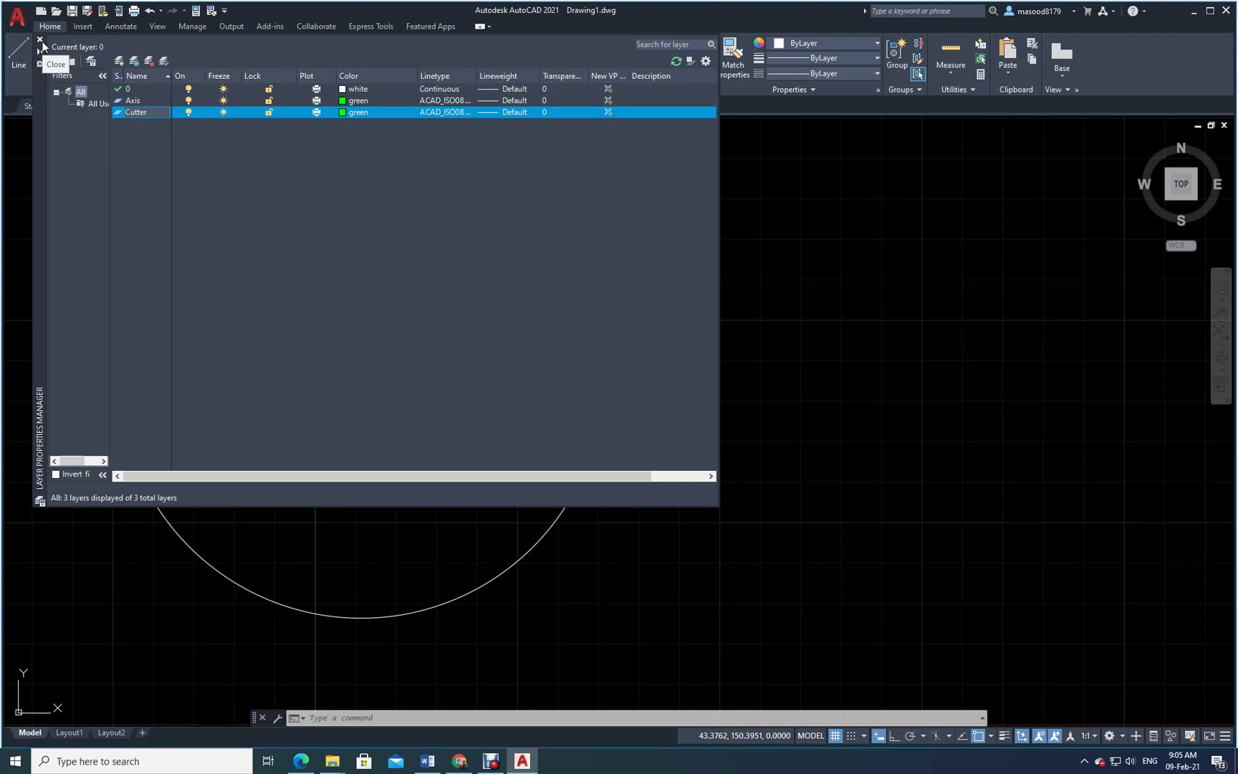
{"action": "left_click", "coordinate": [174, 294]}
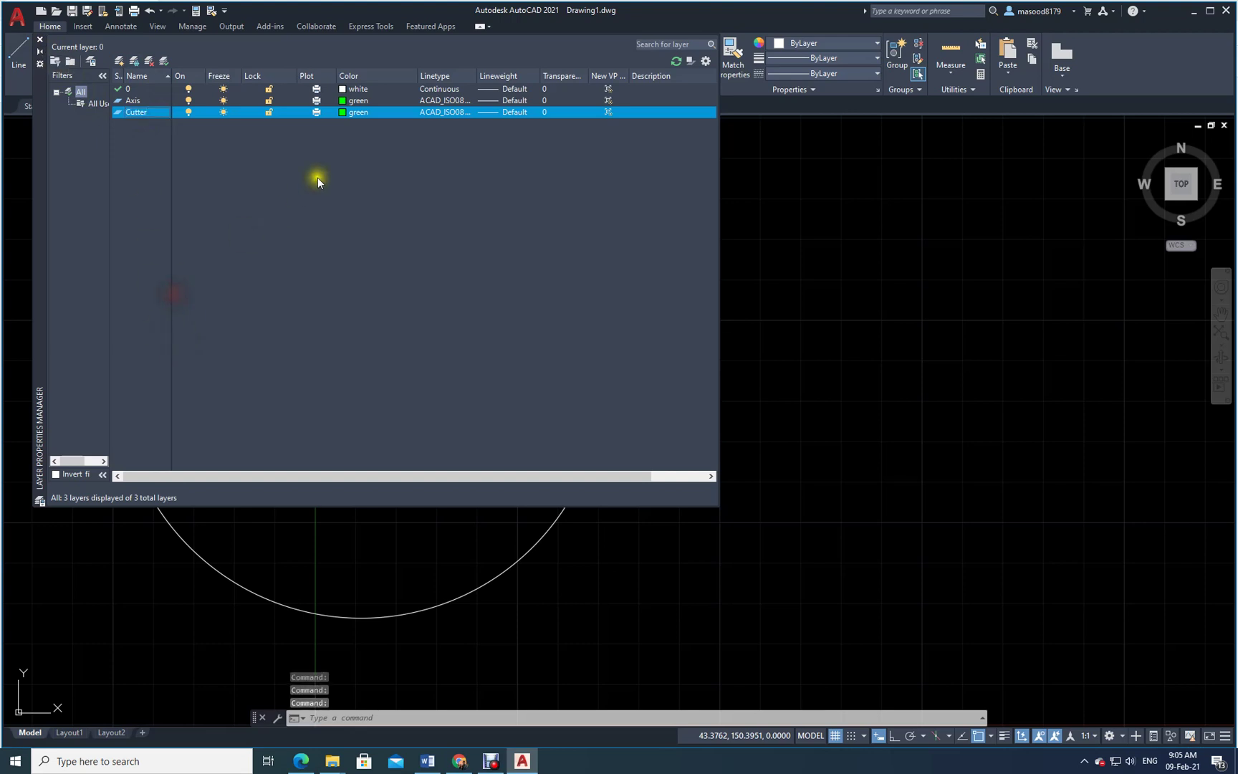
{"action": "left_click", "coordinate": [455, 112]}
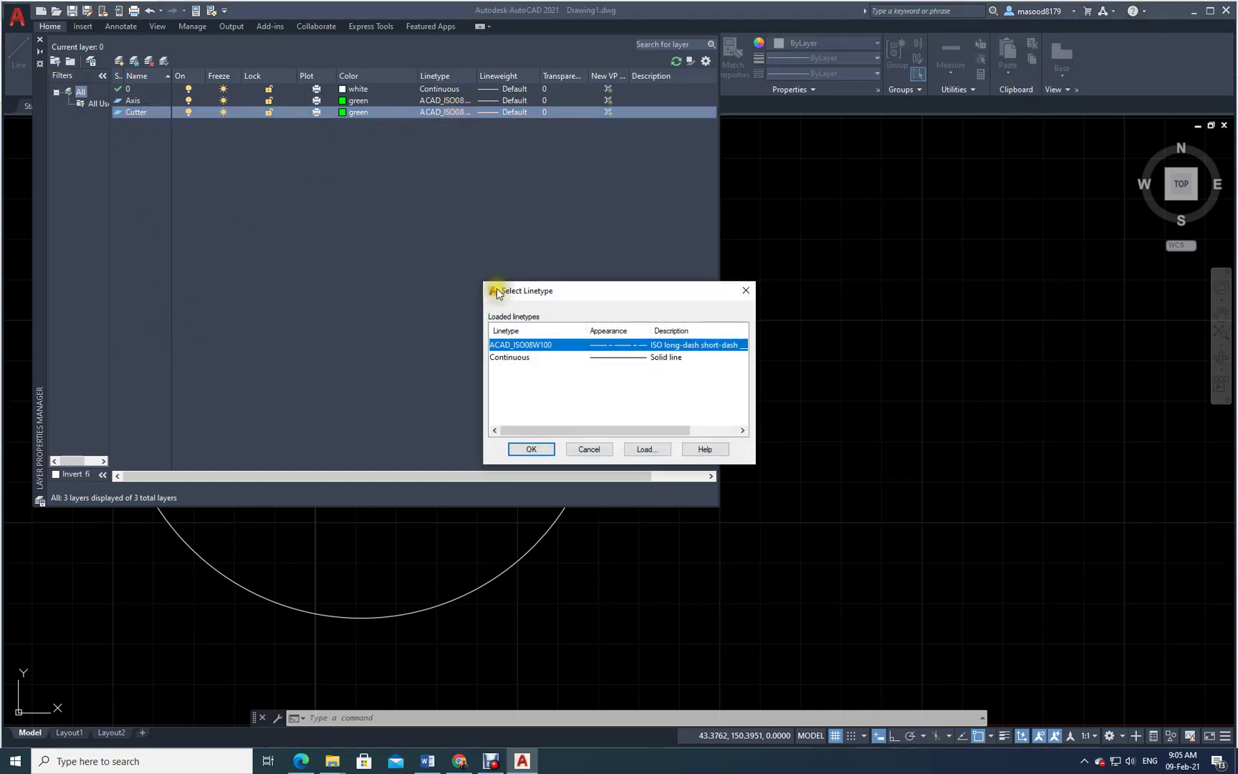
{"action": "left_click", "coordinate": [603, 357]}
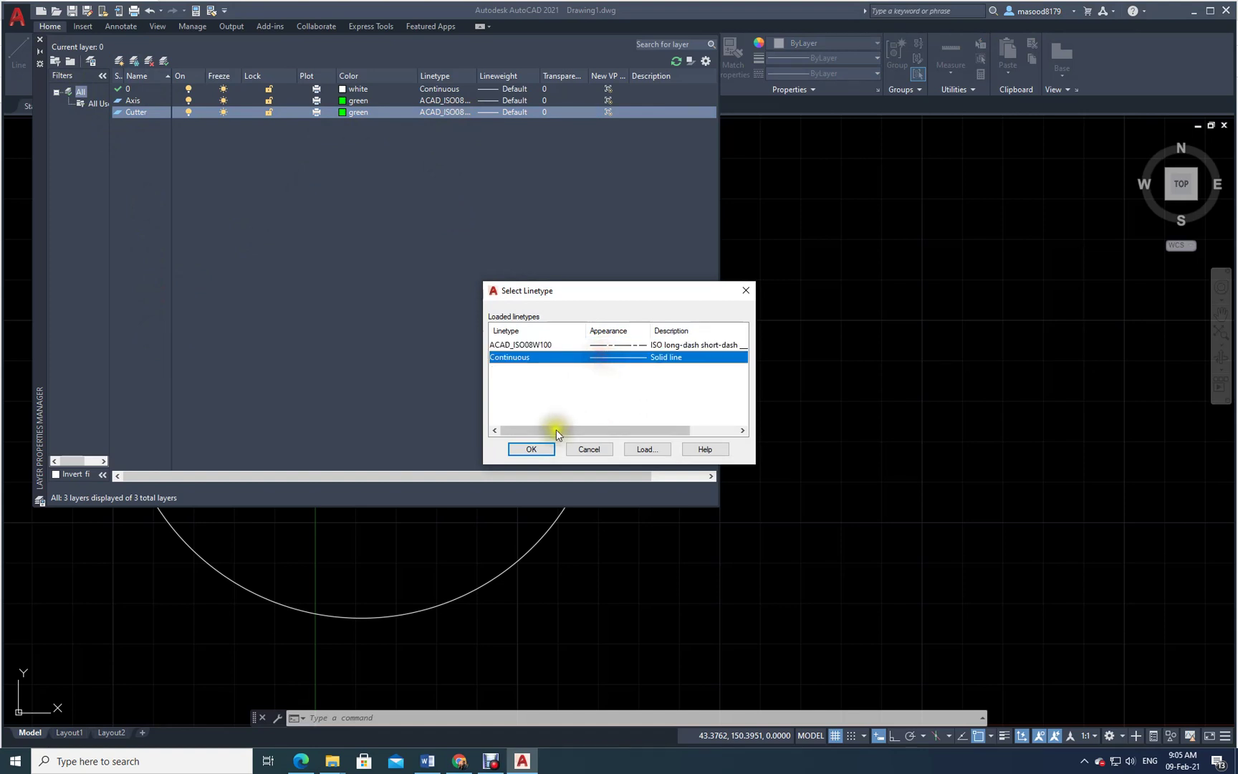
{"action": "left_click", "coordinate": [524, 450]}
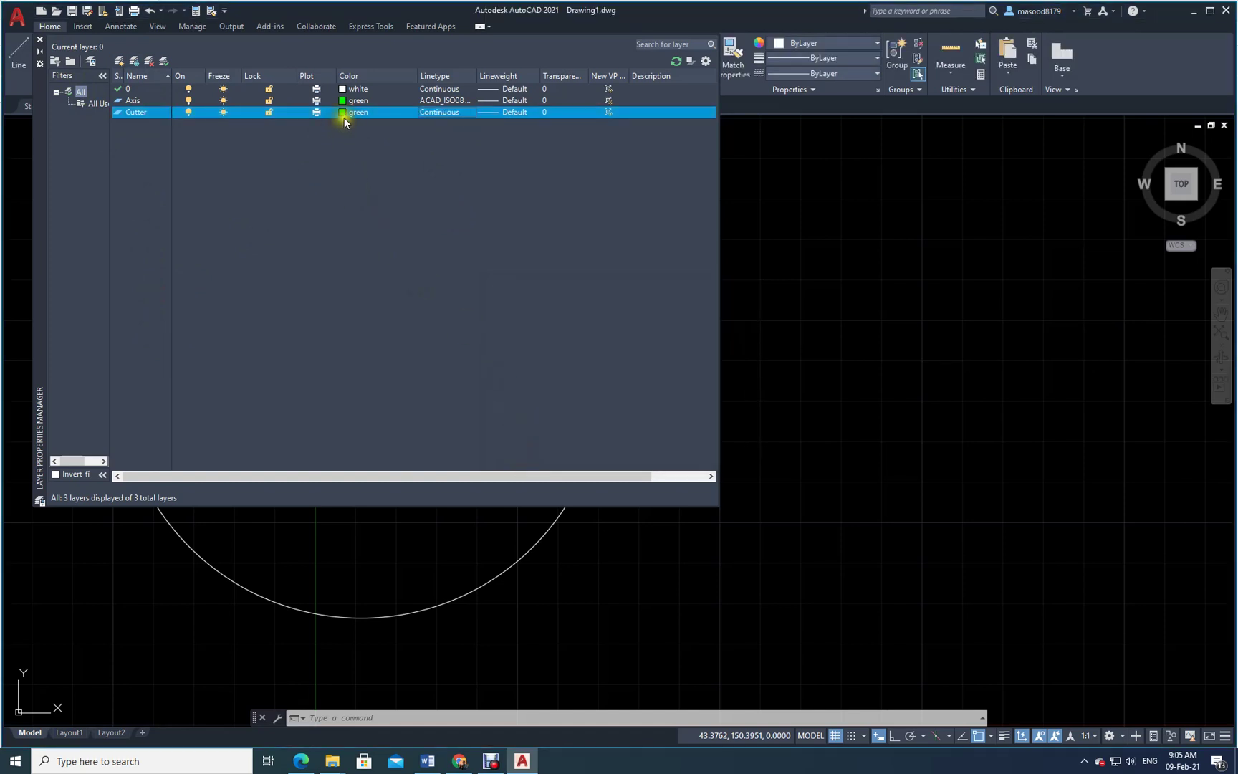
{"action": "left_click", "coordinate": [346, 112]}
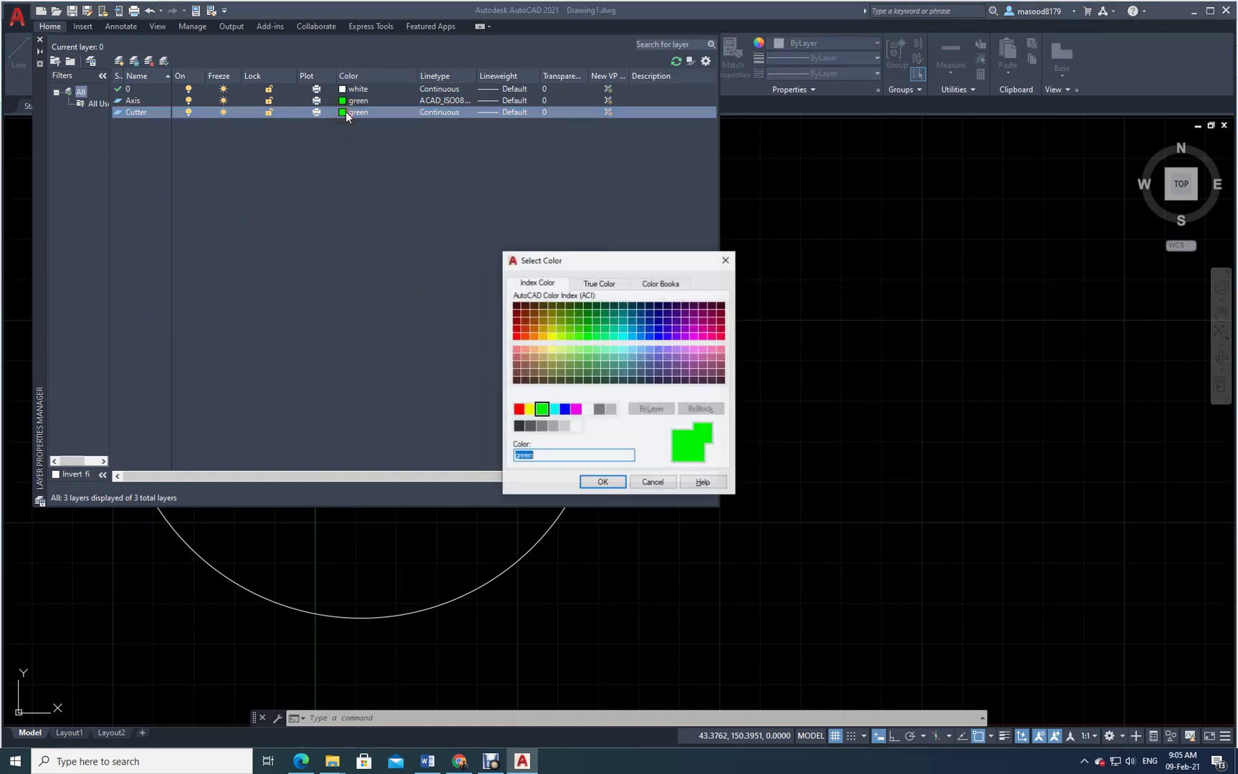
{"action": "left_click", "coordinate": [530, 409]}
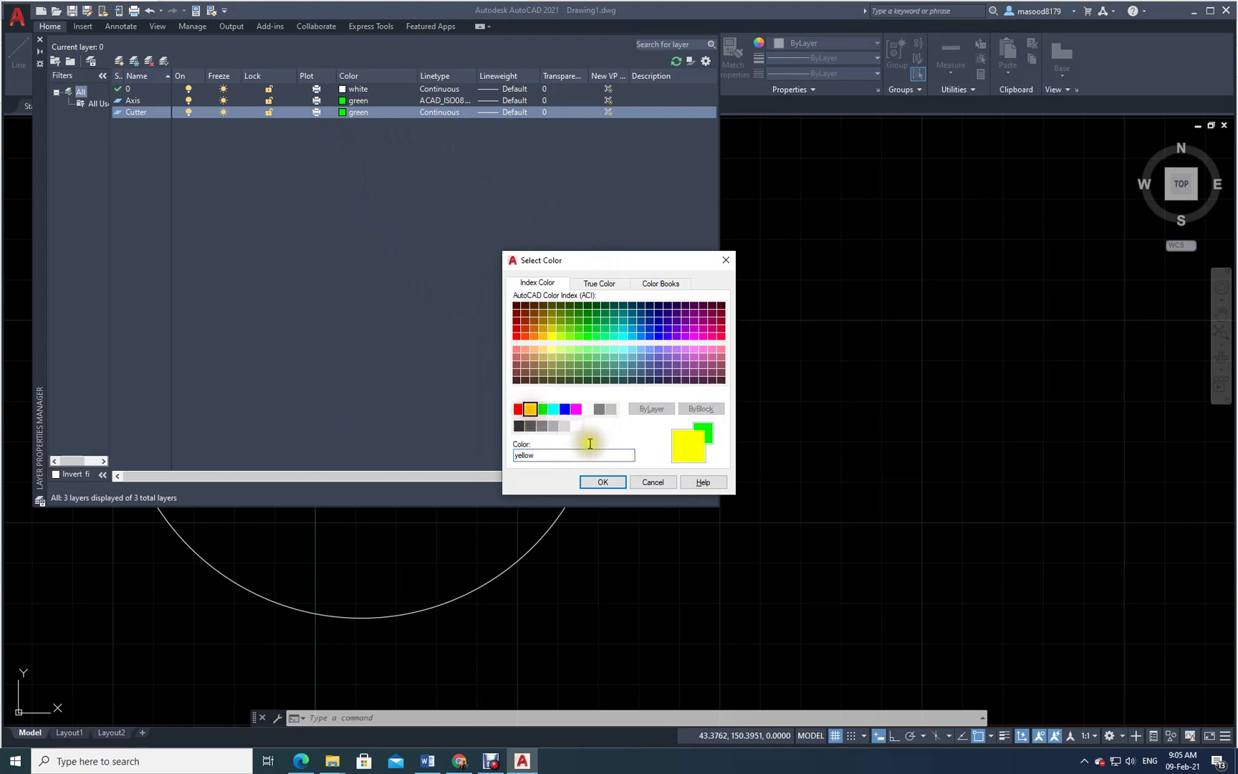
{"action": "left_click", "coordinate": [602, 483]}
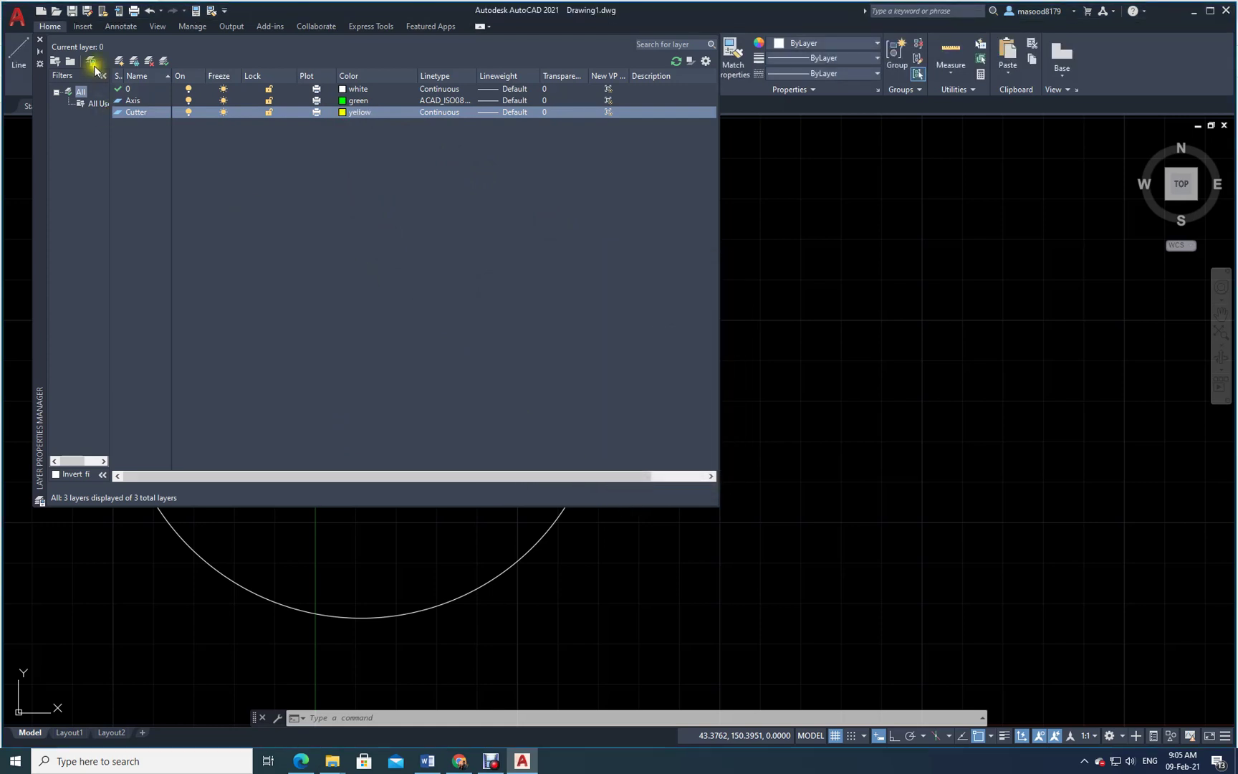
Make Axis the current layer and close the layer properties manager
{"action": "double_click", "coordinate": [136, 101]}
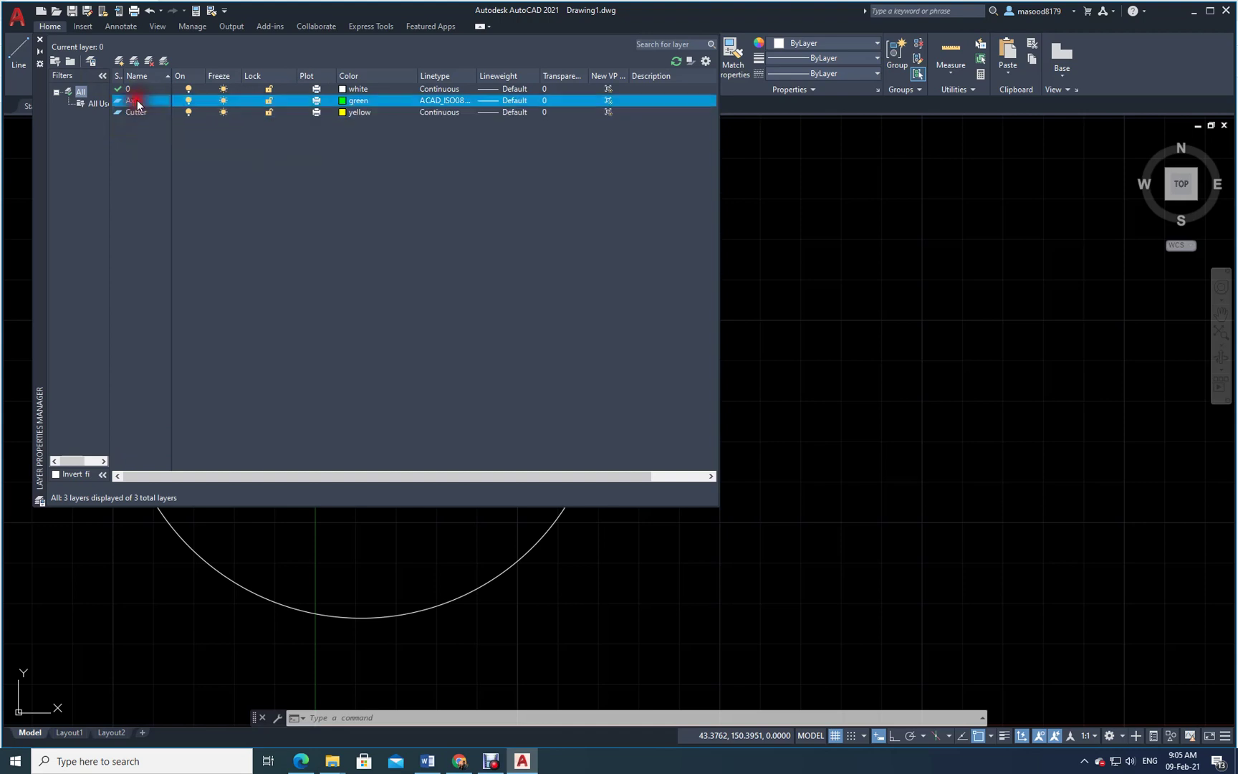
{"action": "left_click", "coordinate": [40, 41]}
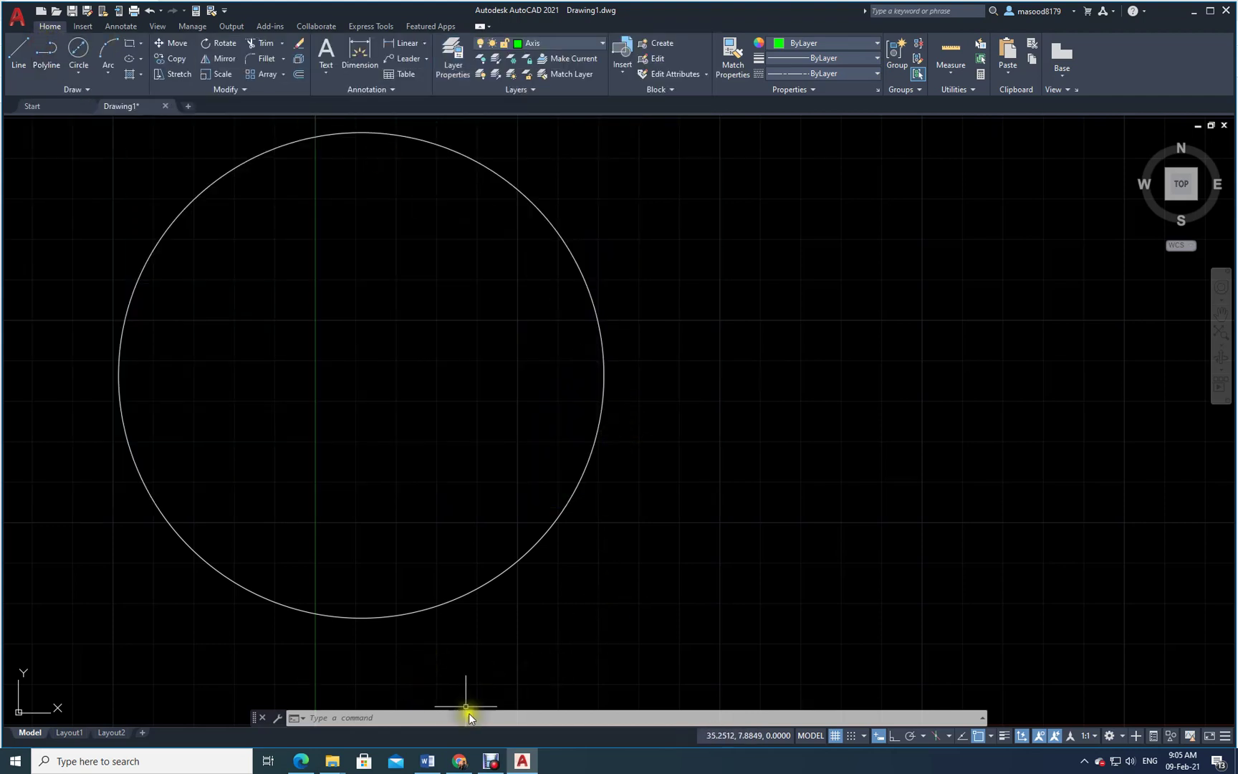
Check the Exercise 6 PDF drawing, return to AutoCAD and enable the Quadrant object snap
{"action": "left_click", "coordinate": [301, 761]}
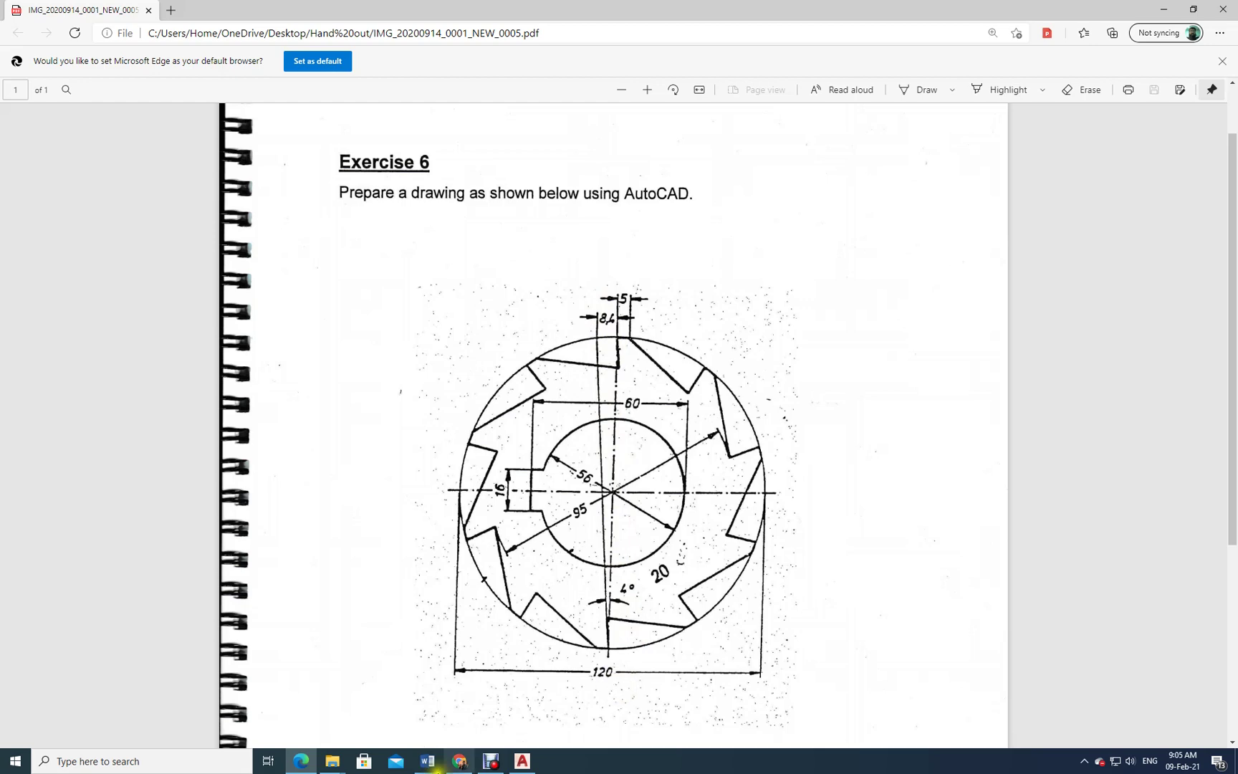
{"action": "left_click", "coordinate": [522, 761]}
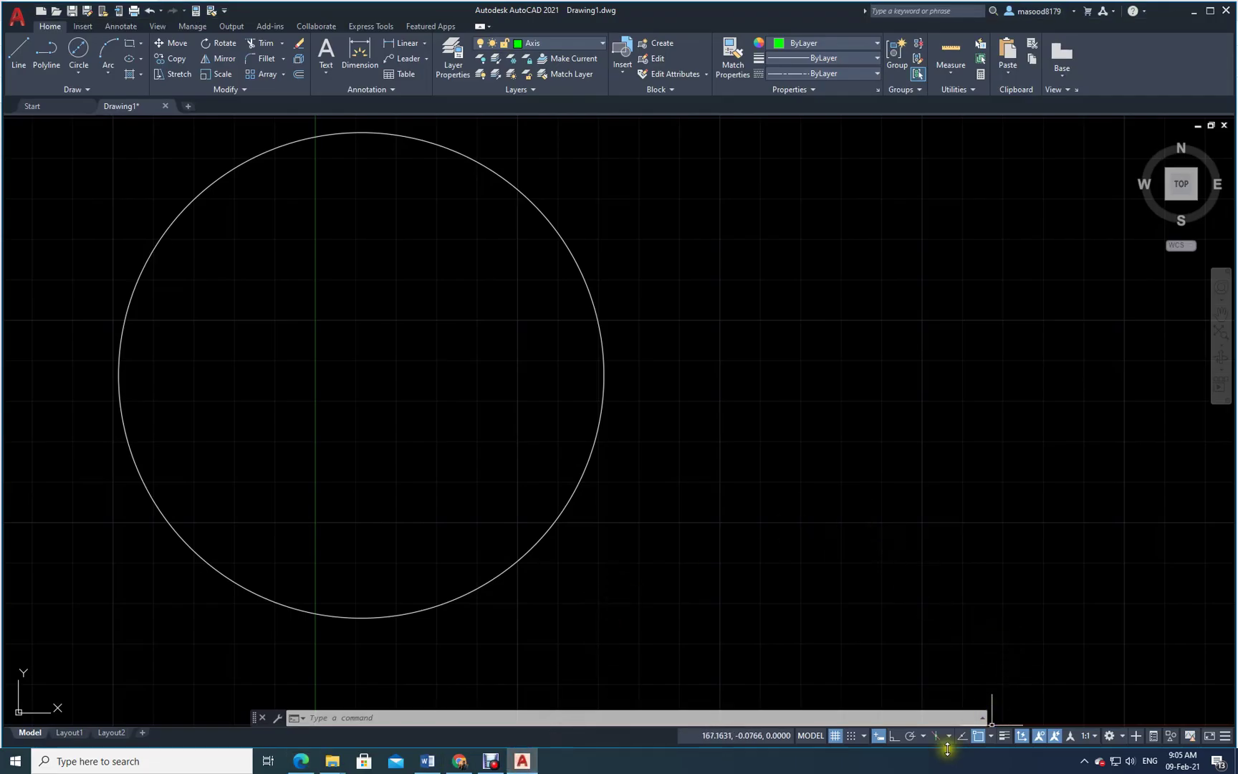
{"action": "left_click", "coordinate": [993, 736]}
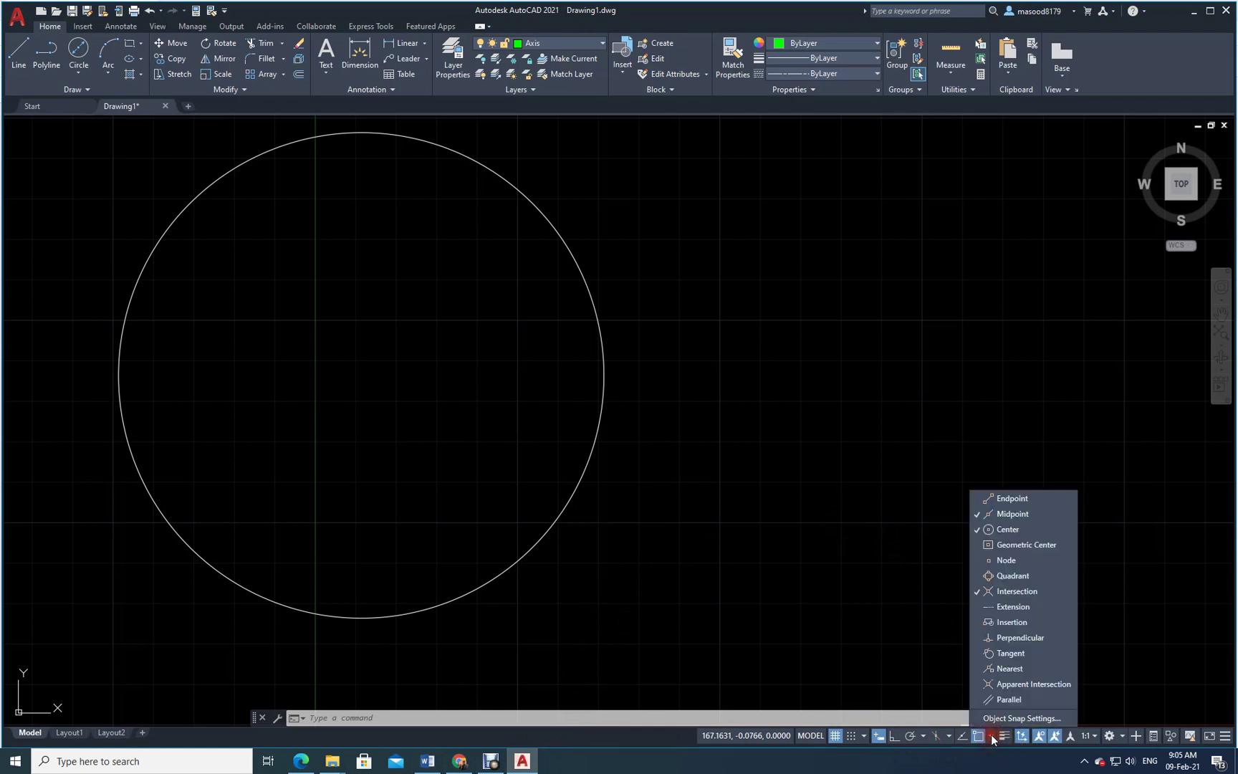
{"action": "left_click", "coordinate": [1022, 578]}
{"action": "left_click", "coordinate": [521, 628]}
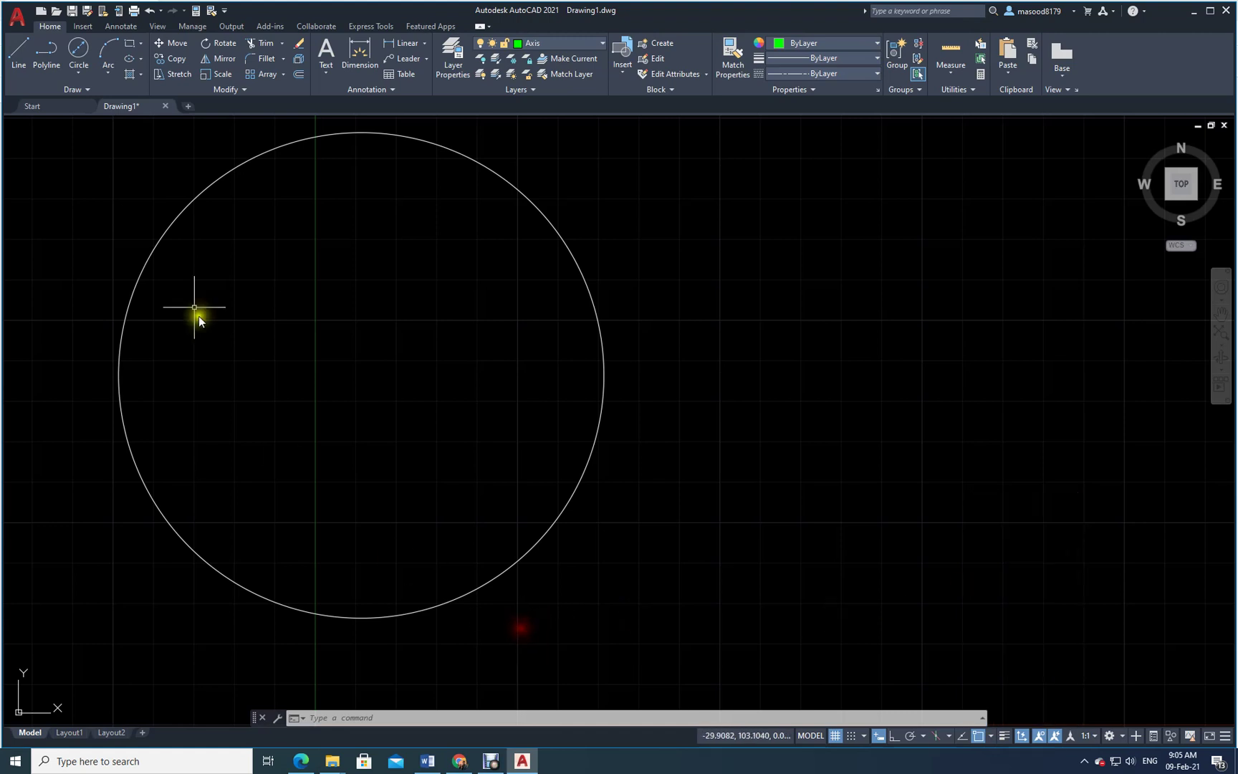
With Ortho on, draw the vertical axis line from the circle's bottom quadrant to its top quadrant
{"action": "left_click", "coordinate": [15, 57]}
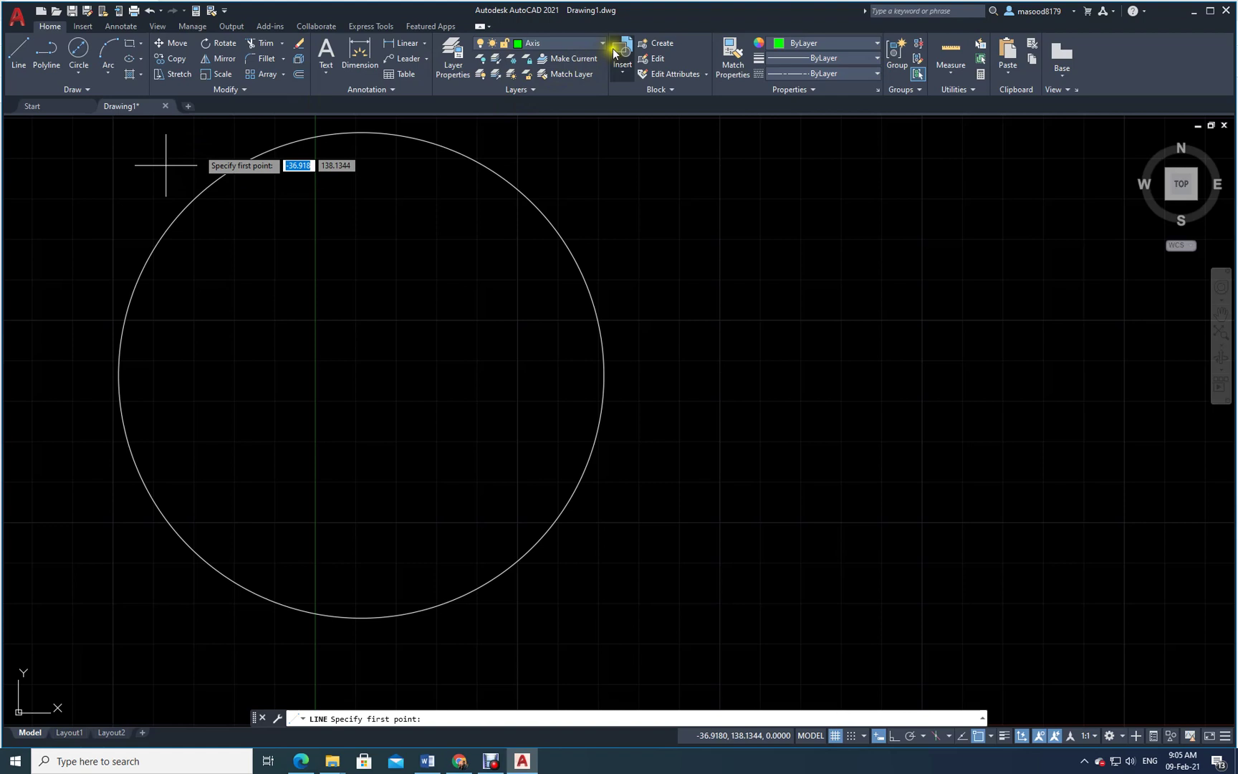
{"action": "left_click", "coordinate": [360, 619]}
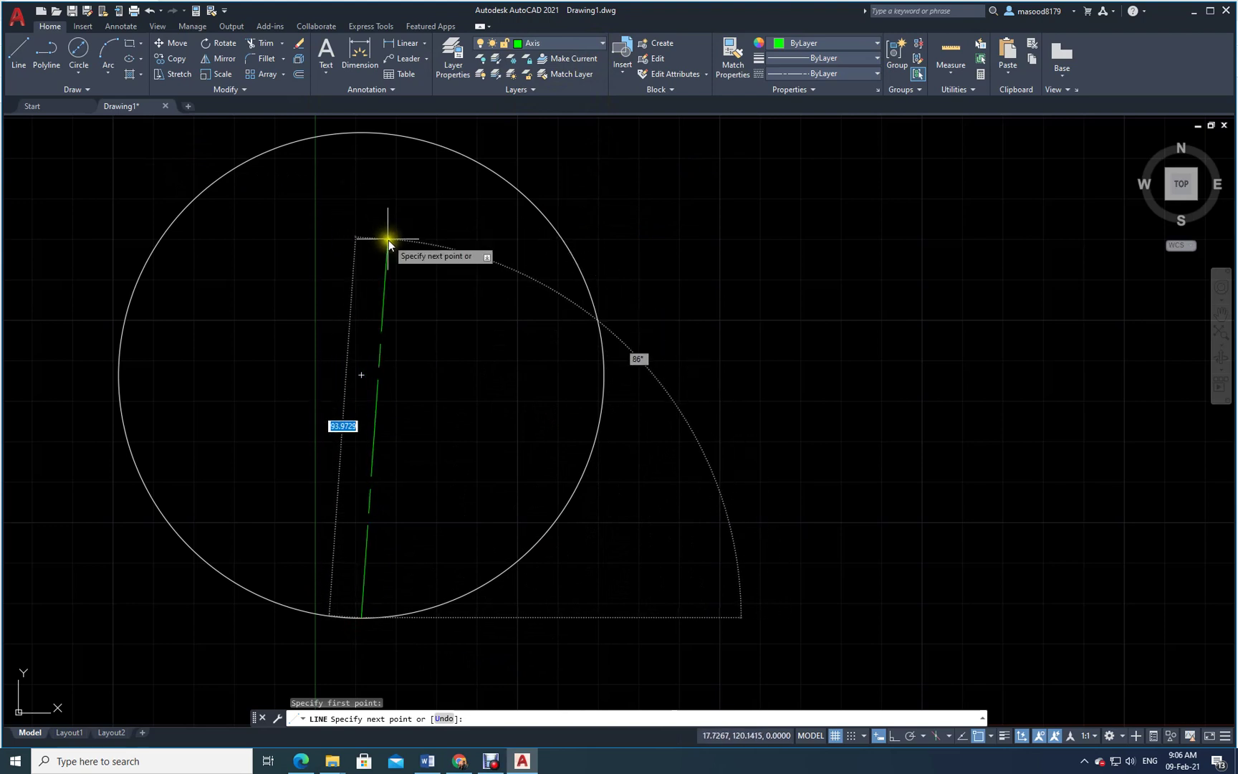
{"action": "left_click", "coordinate": [895, 737]}
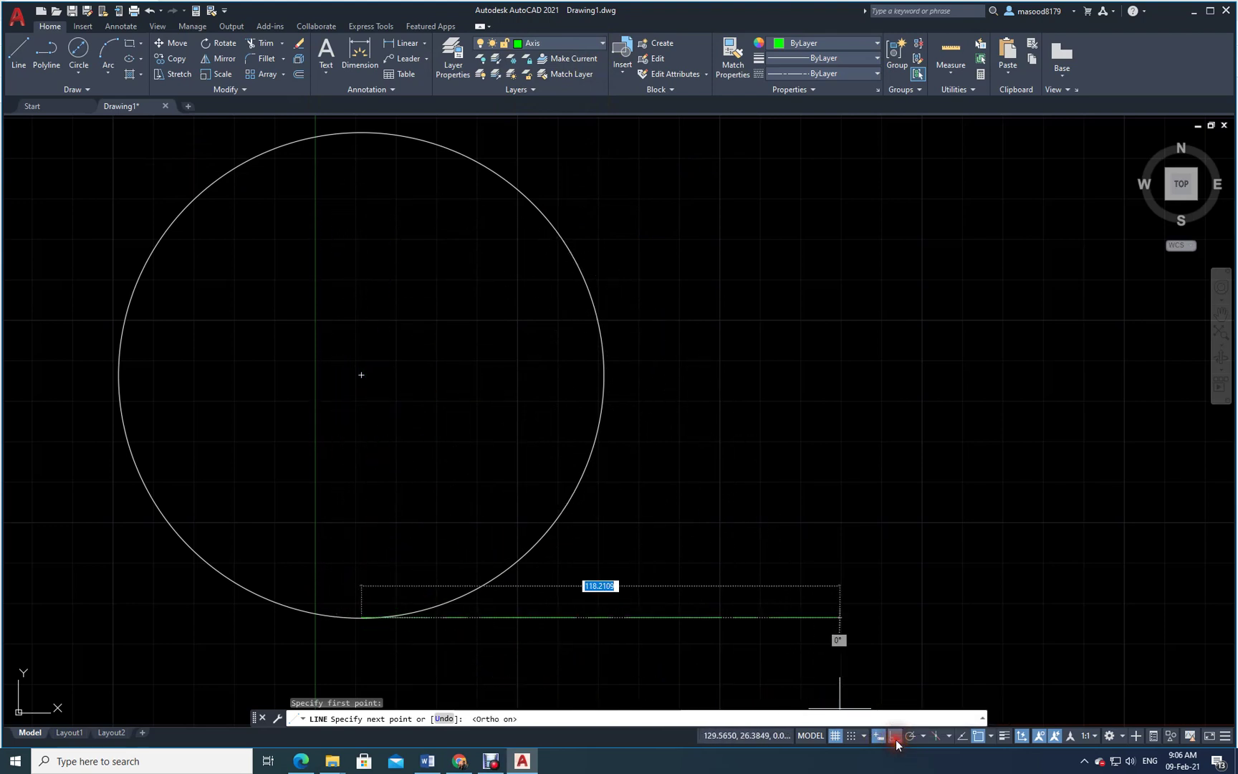
{"action": "left_click", "coordinate": [360, 133]}
{"action": "left_click", "coordinate": [485, 435]}
{"action": "key", "text": "Return"}
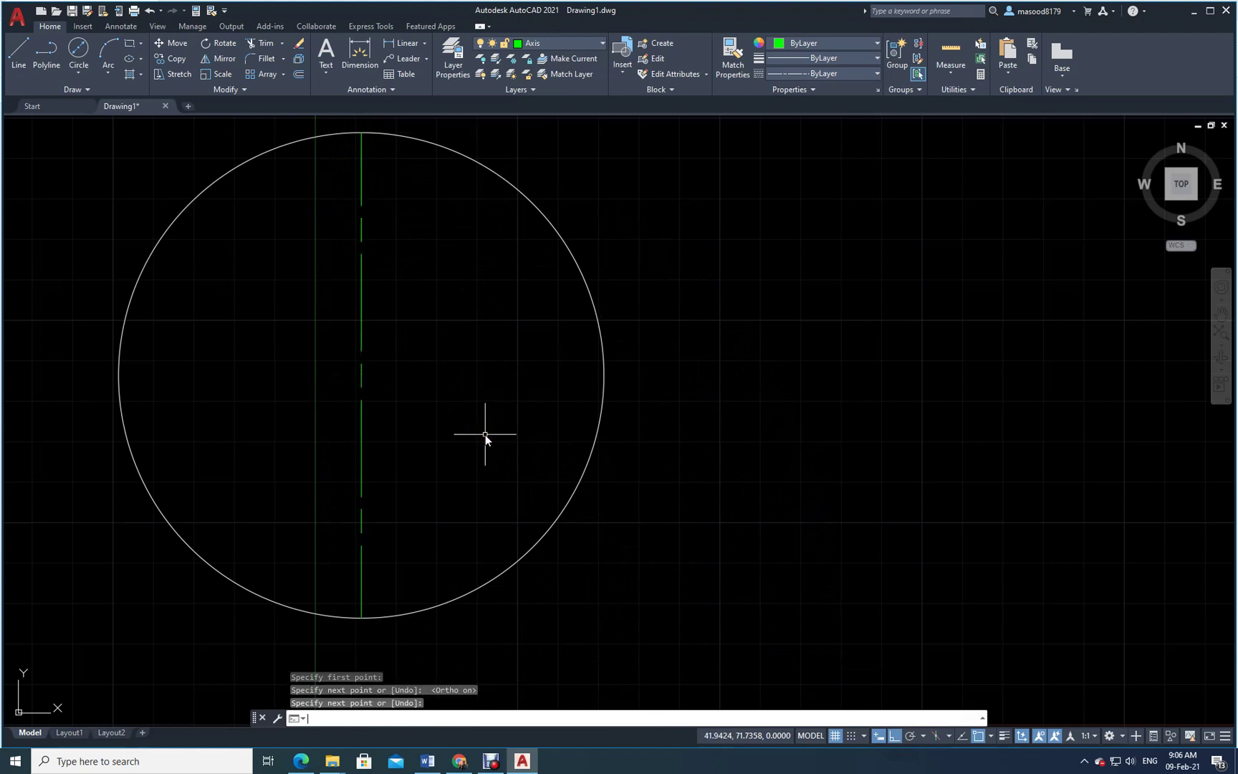
Draw the horizontal axis line from the circle's left quadrant to its right quadrant
{"action": "left_click", "coordinate": [20, 51]}
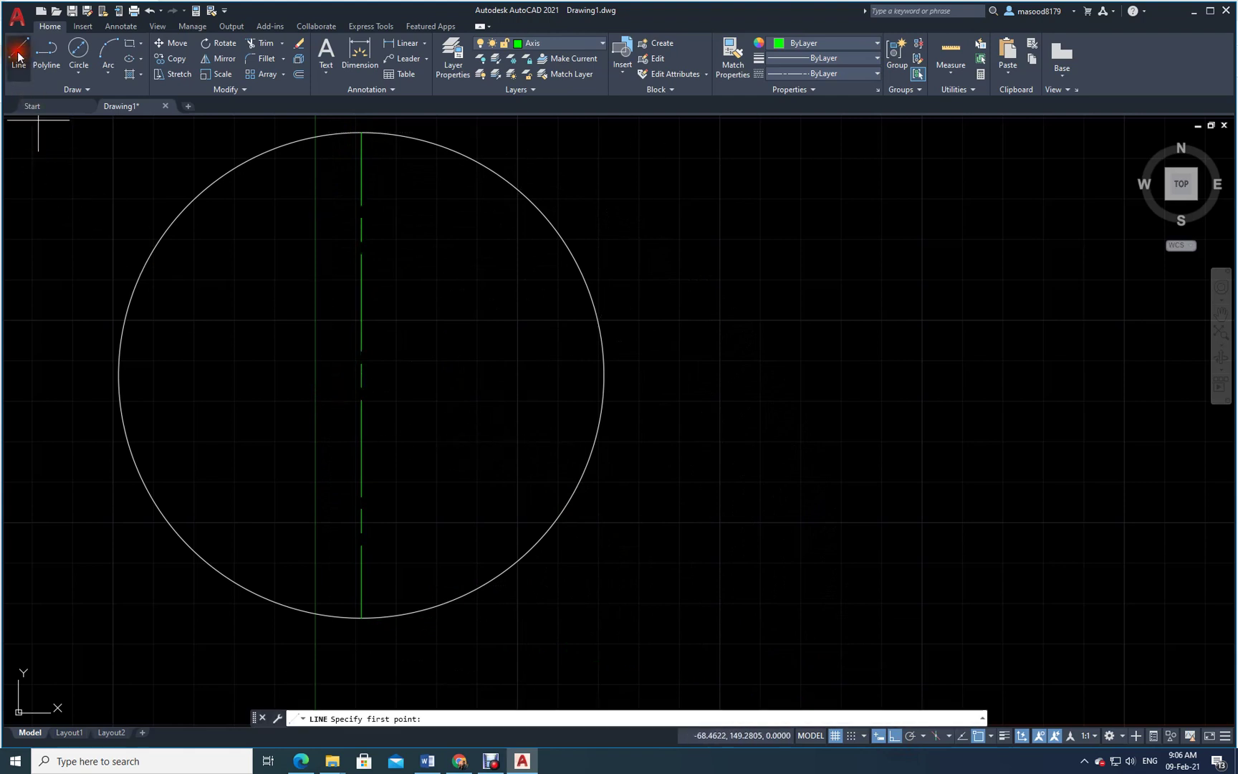
{"action": "left_click", "coordinate": [119, 373]}
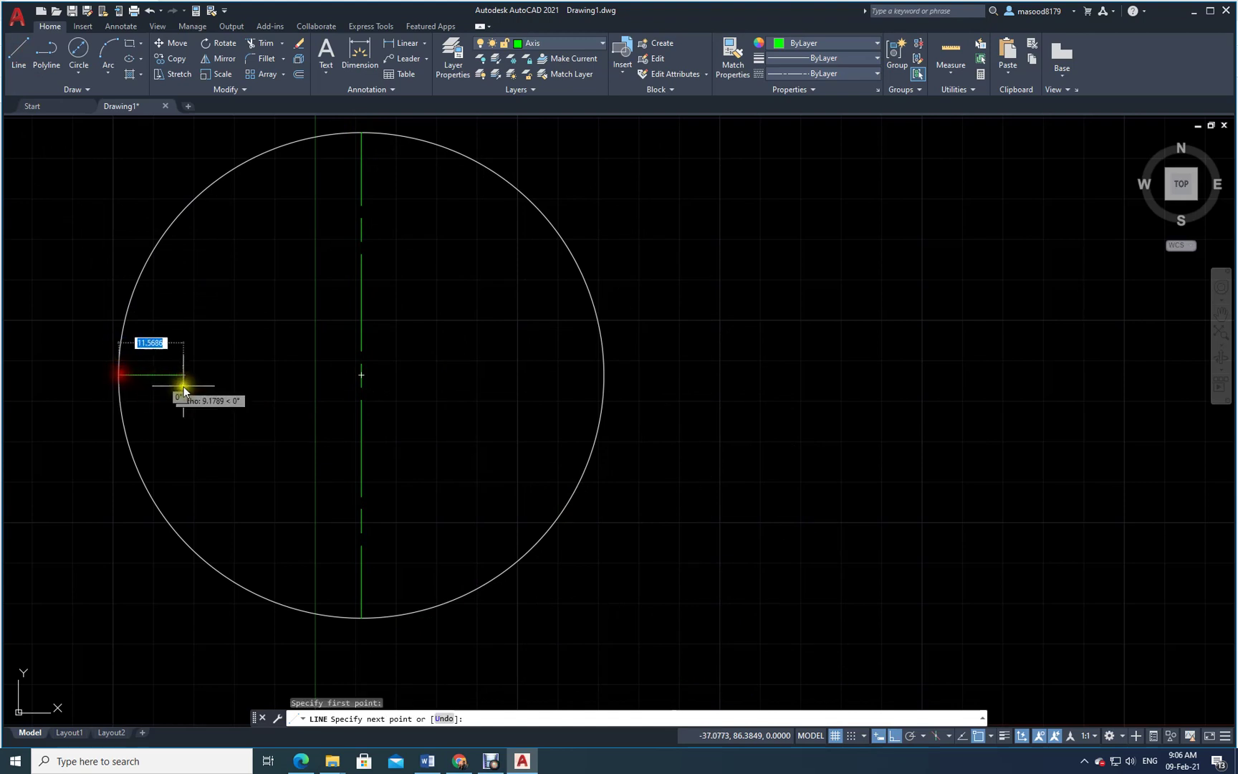
{"action": "left_click", "coordinate": [604, 374]}
{"action": "key", "text": "Return"}
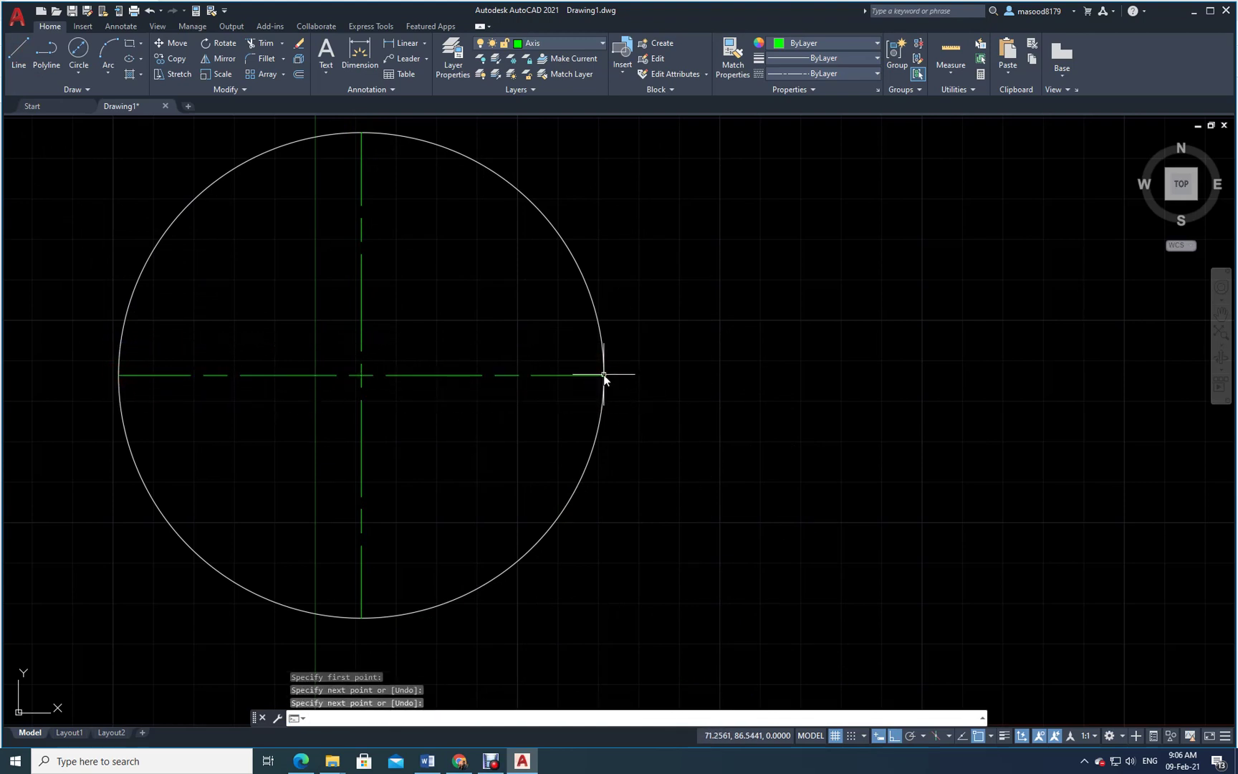
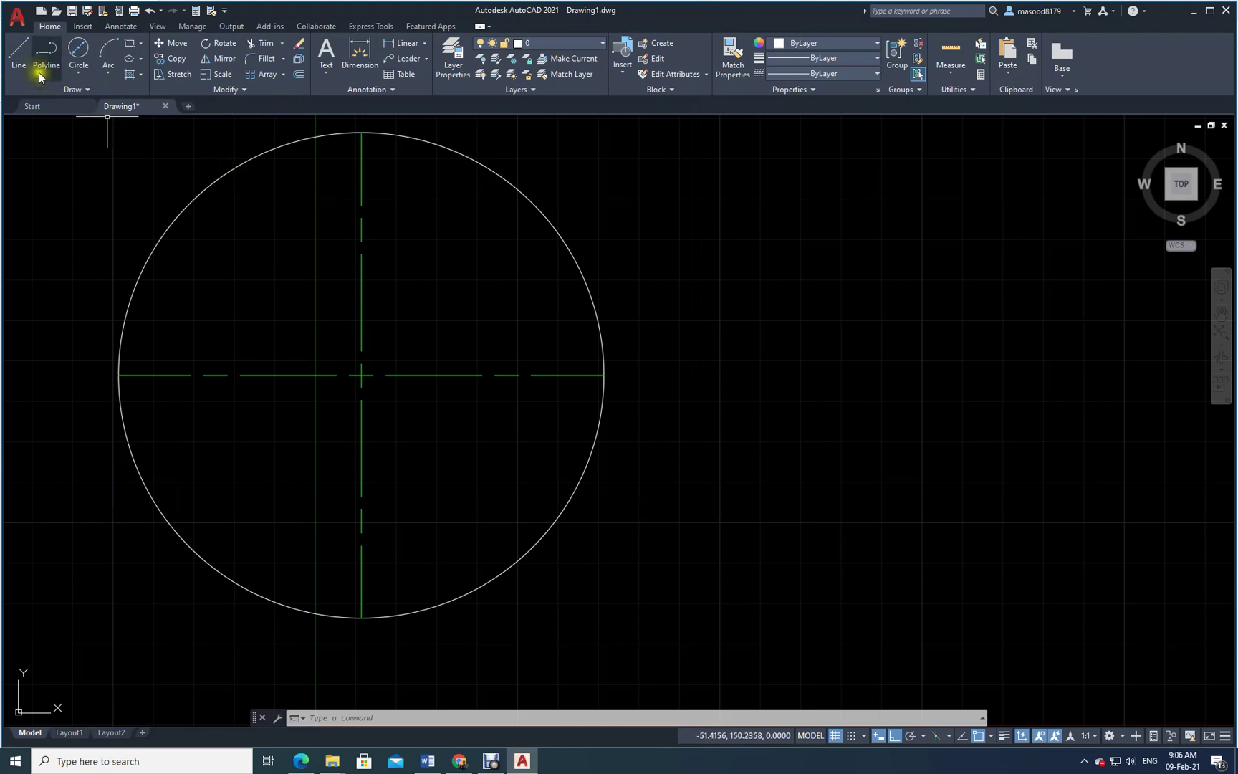
With Ortho off, draw a line about 125 long from the circle's bottom quadrant, tilted 4° to the left of the vertical axis
{"action": "left_click", "coordinate": [20, 51]}
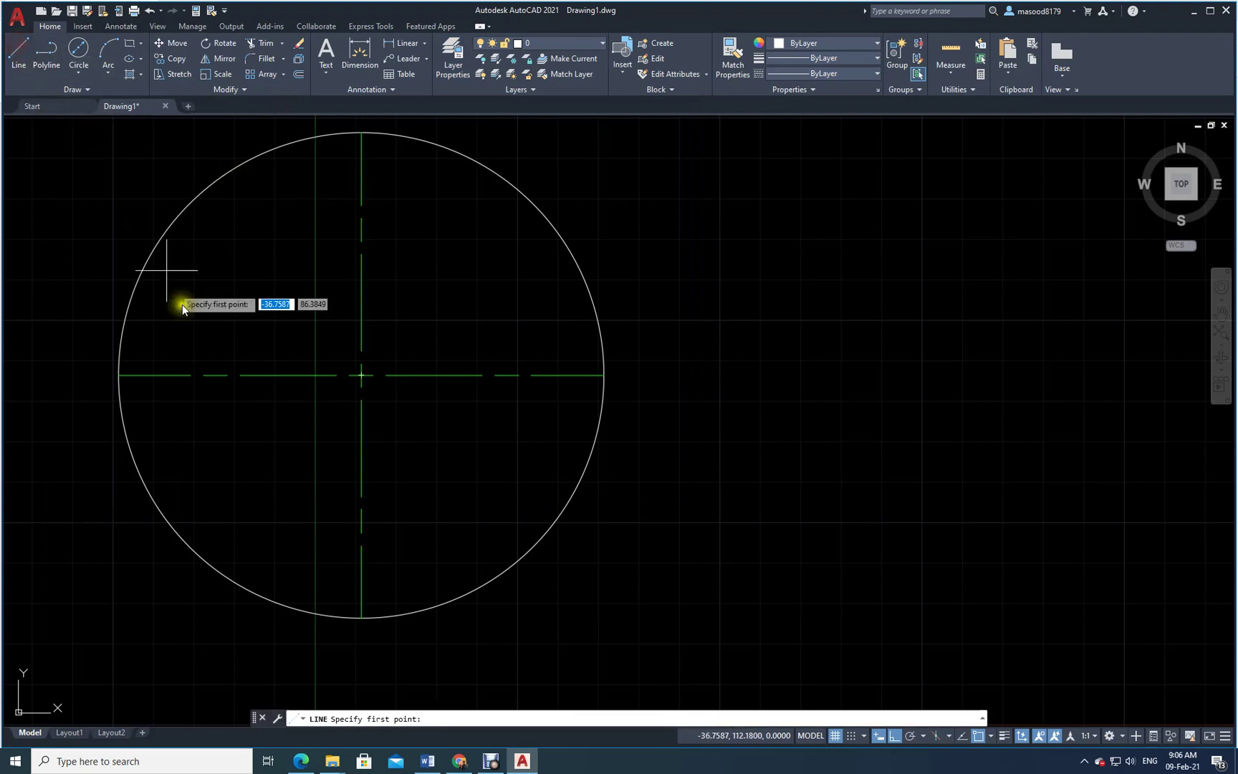
{"action": "left_click", "coordinate": [360, 617]}
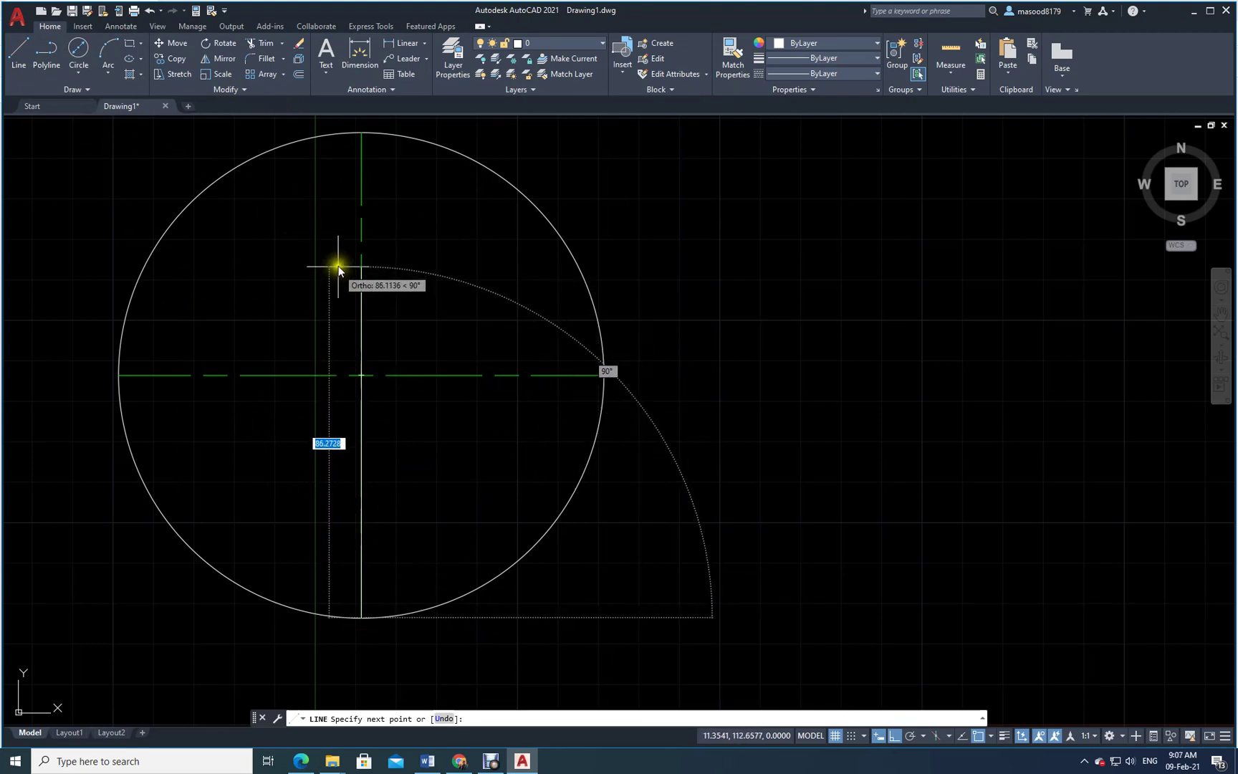
{"action": "left_click", "coordinate": [894, 737]}
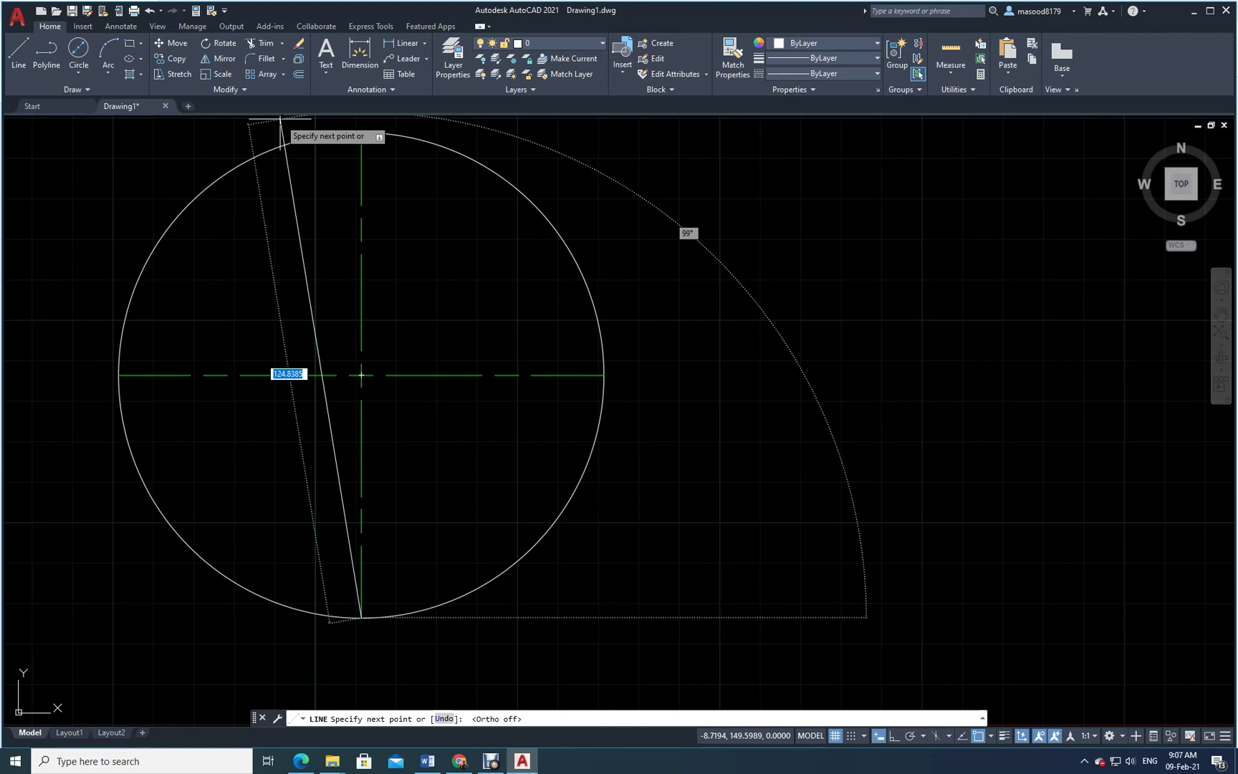
{"action": "key", "text": "Tab"}
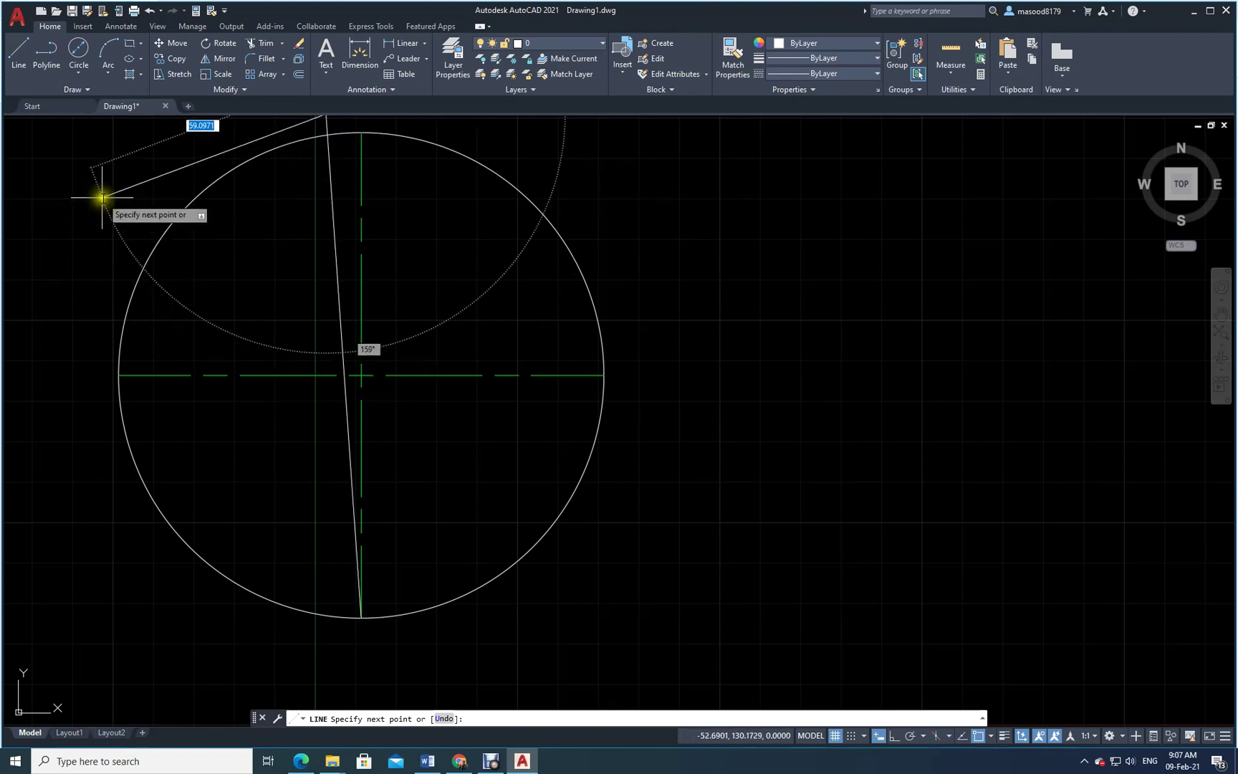
{"action": "key", "text": "Escape"}
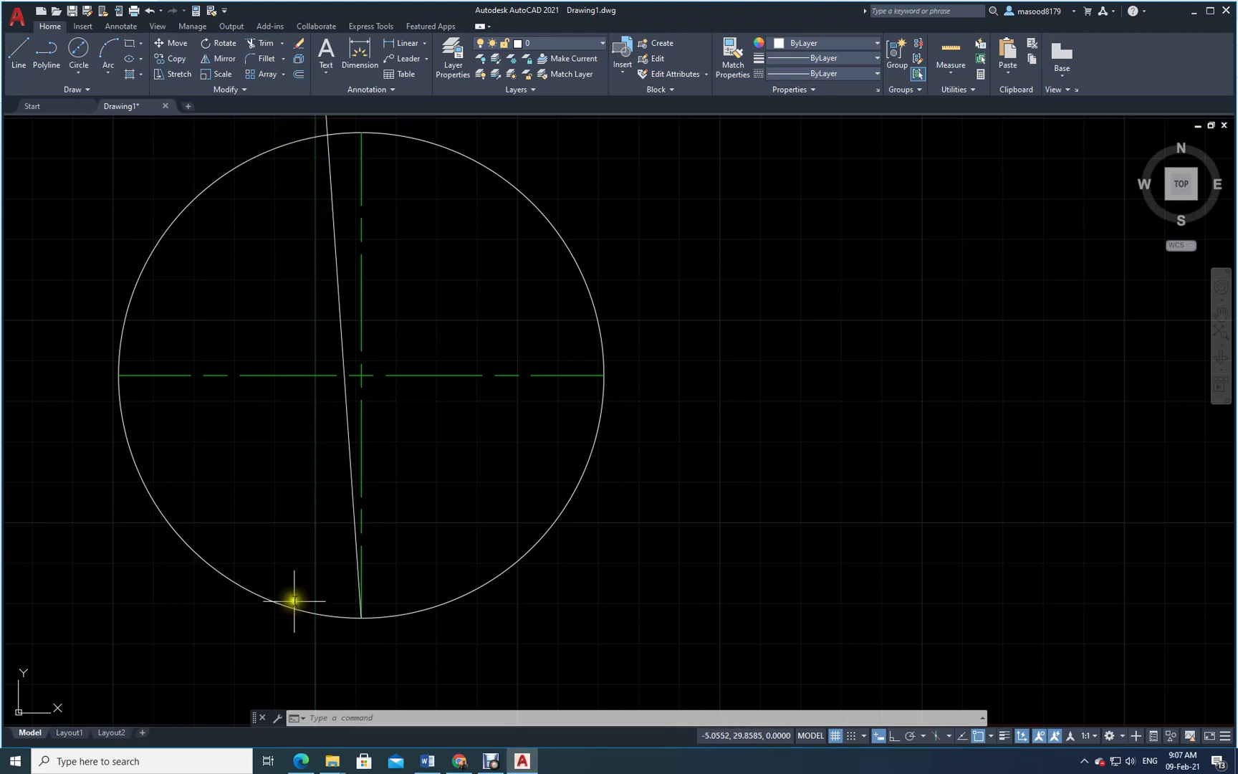
Check the PDF dimensions and draw a 95-diameter circle in AutoCAD, centred on the axis intersection
{"action": "left_click", "coordinate": [301, 761]}
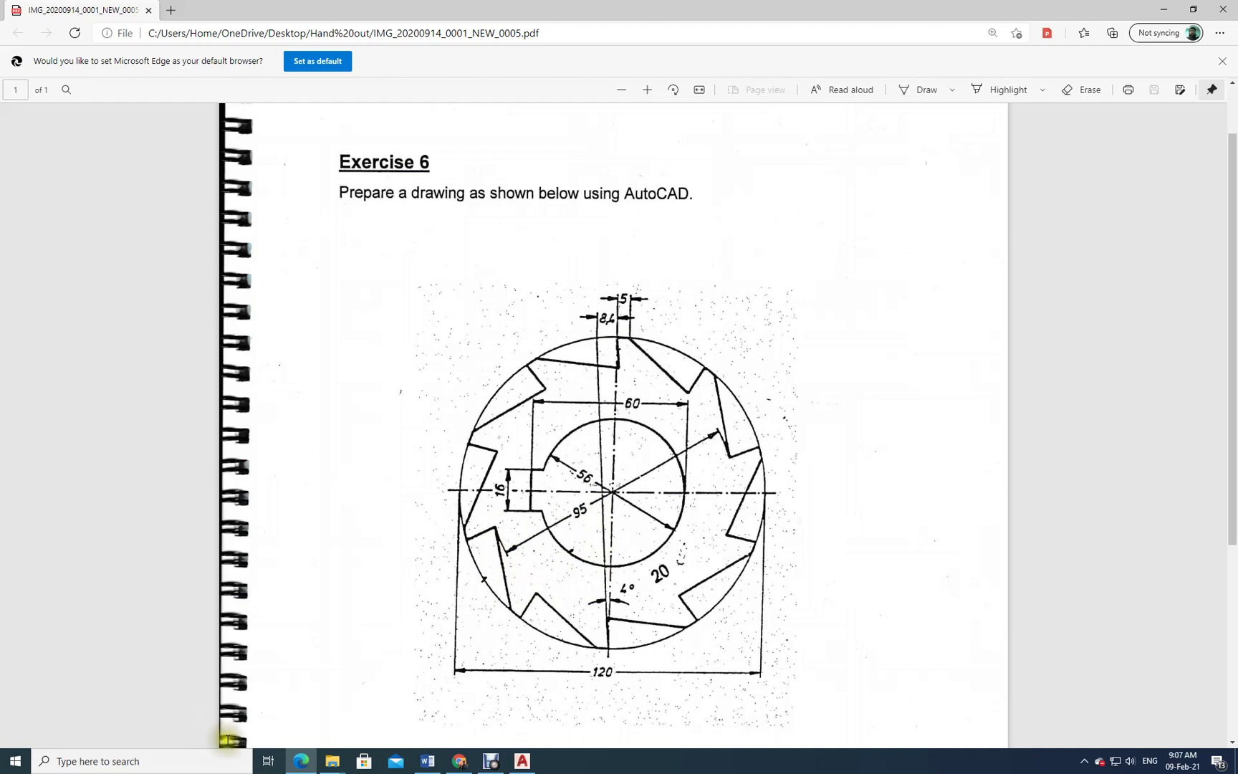
{"action": "left_click", "coordinate": [523, 761]}
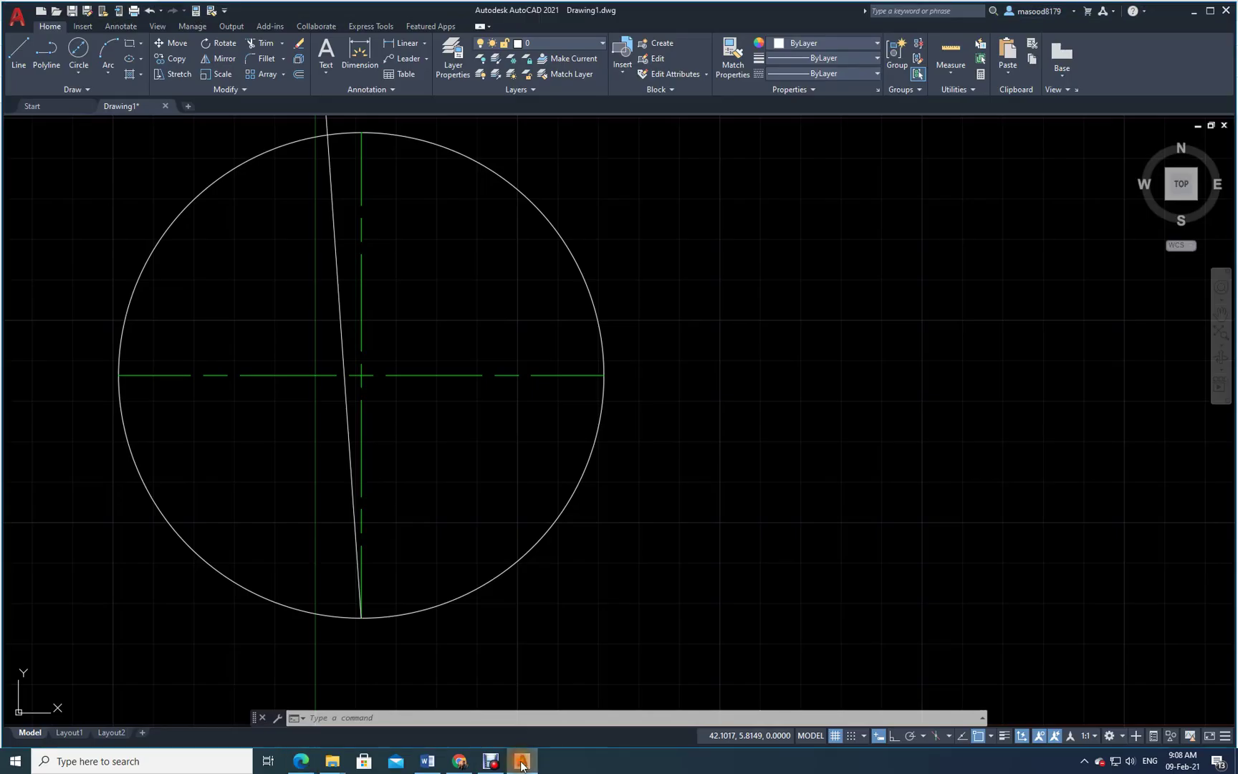
{"action": "left_click", "coordinate": [78, 48]}
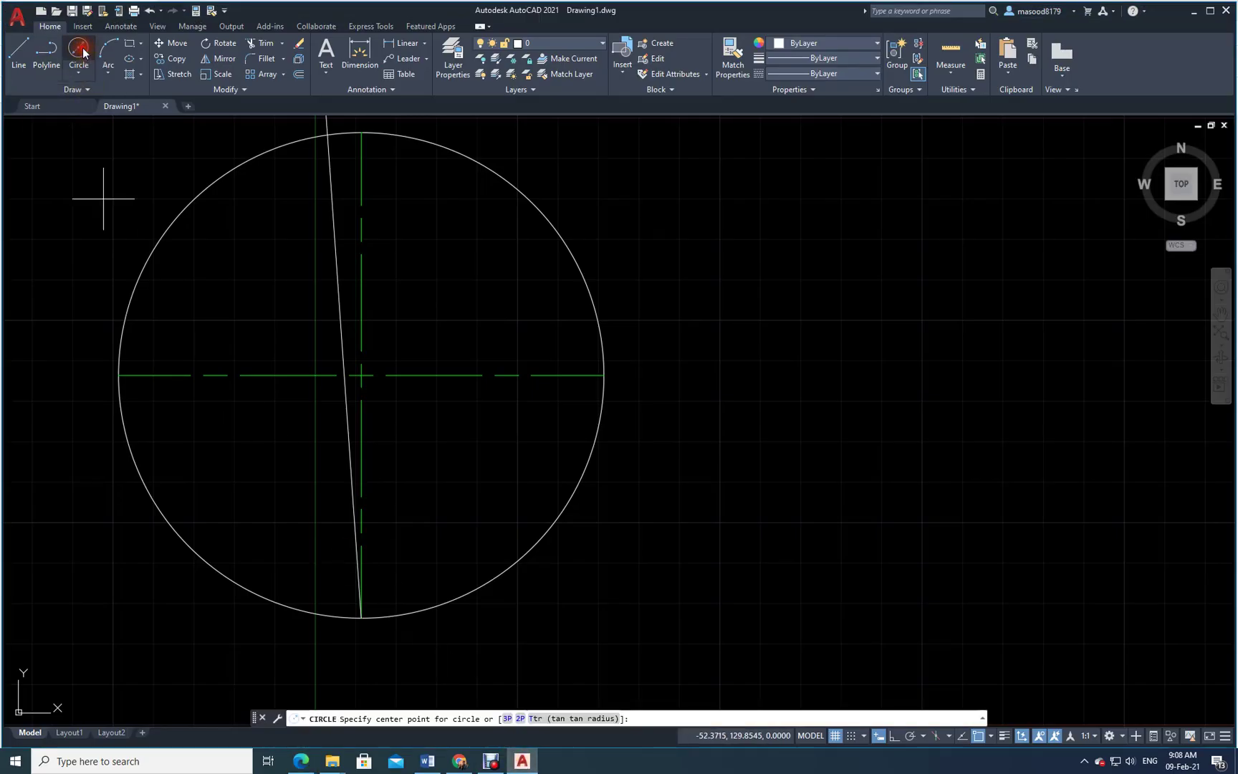
{"action": "left_click", "coordinate": [361, 375]}
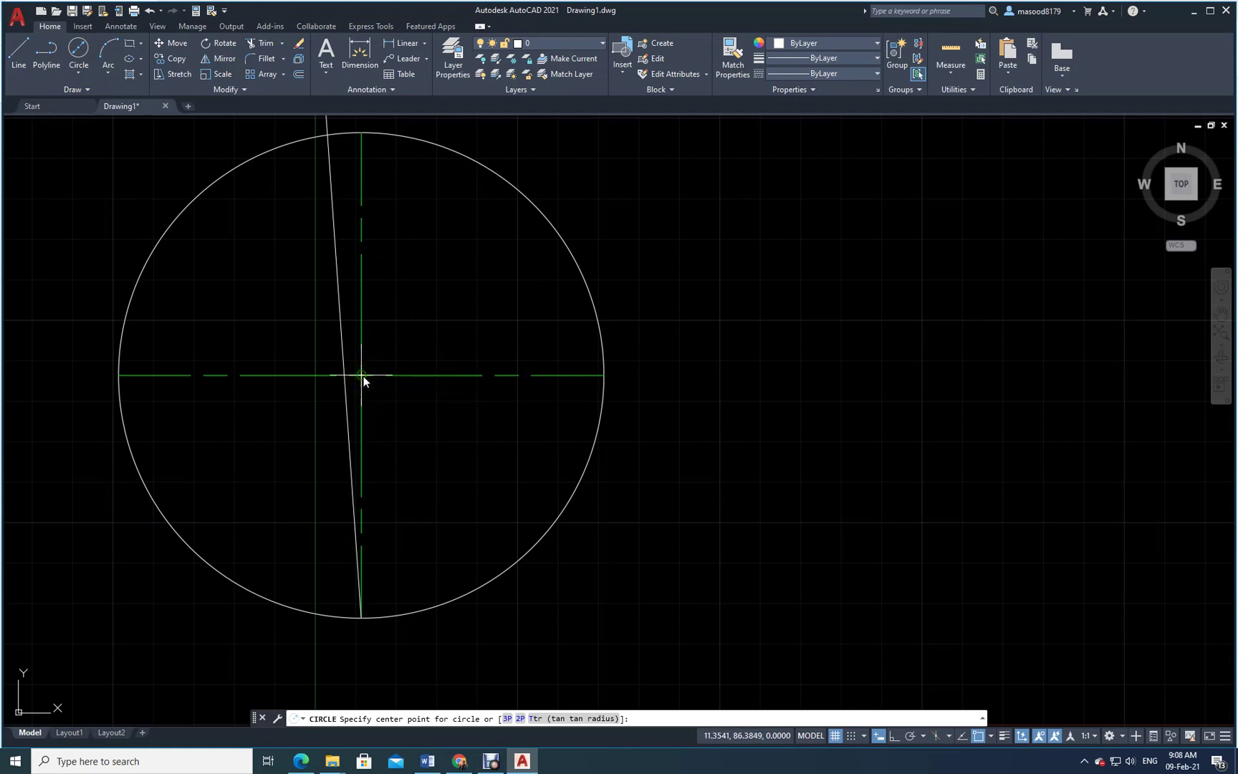
{"action": "key", "text": "Down"}
{"action": "left_click", "coordinate": [423, 433]}
{"action": "type", "text": "9"}
{"action": "key", "text": "Return"}
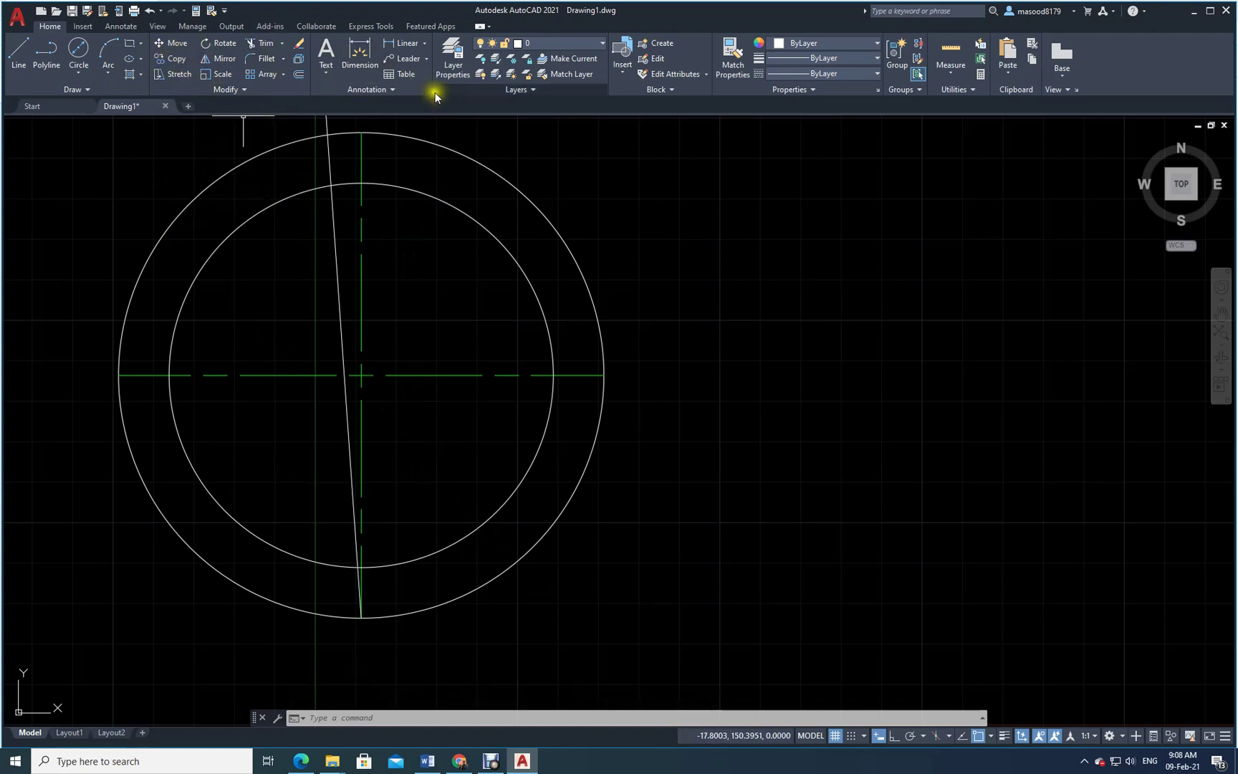
Offset the vertical axis line by 5 to its right side
{"action": "left_click", "coordinate": [299, 75]}
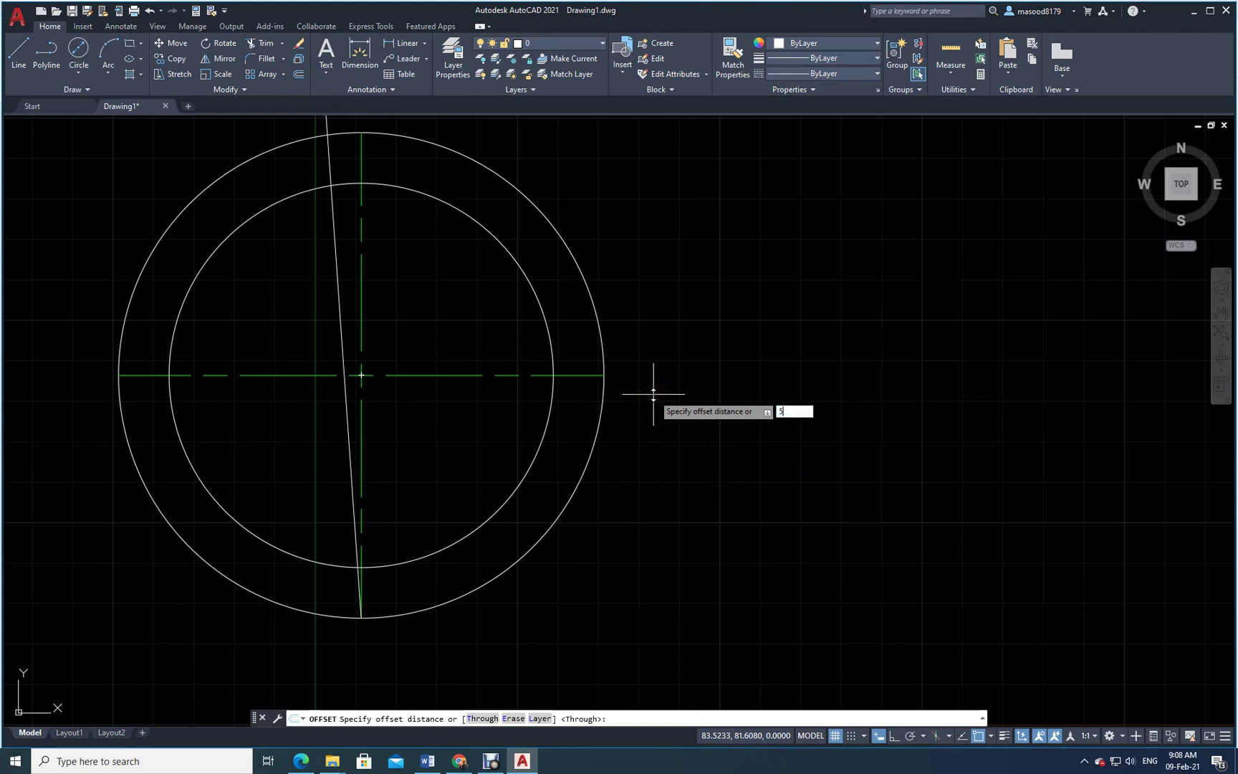
{"action": "key", "text": "Return"}
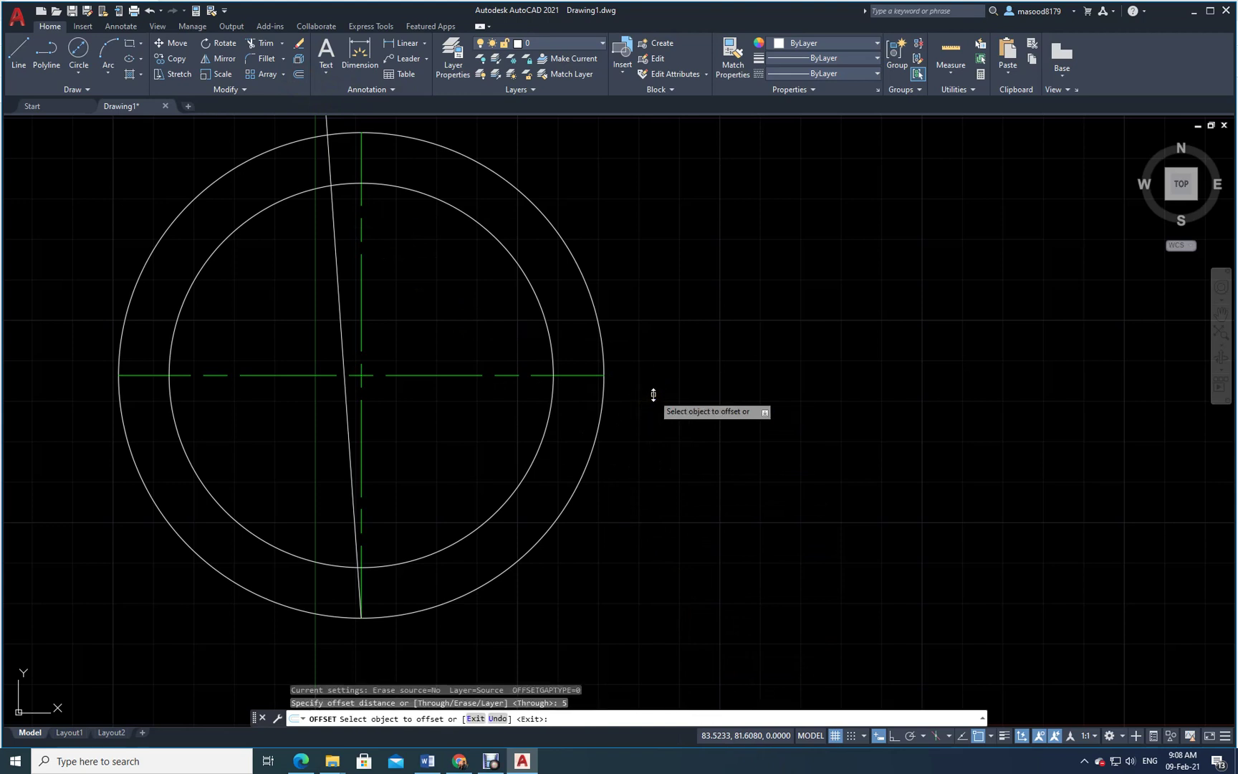
{"action": "left_click", "coordinate": [361, 200]}
{"action": "left_click", "coordinate": [389, 200]}
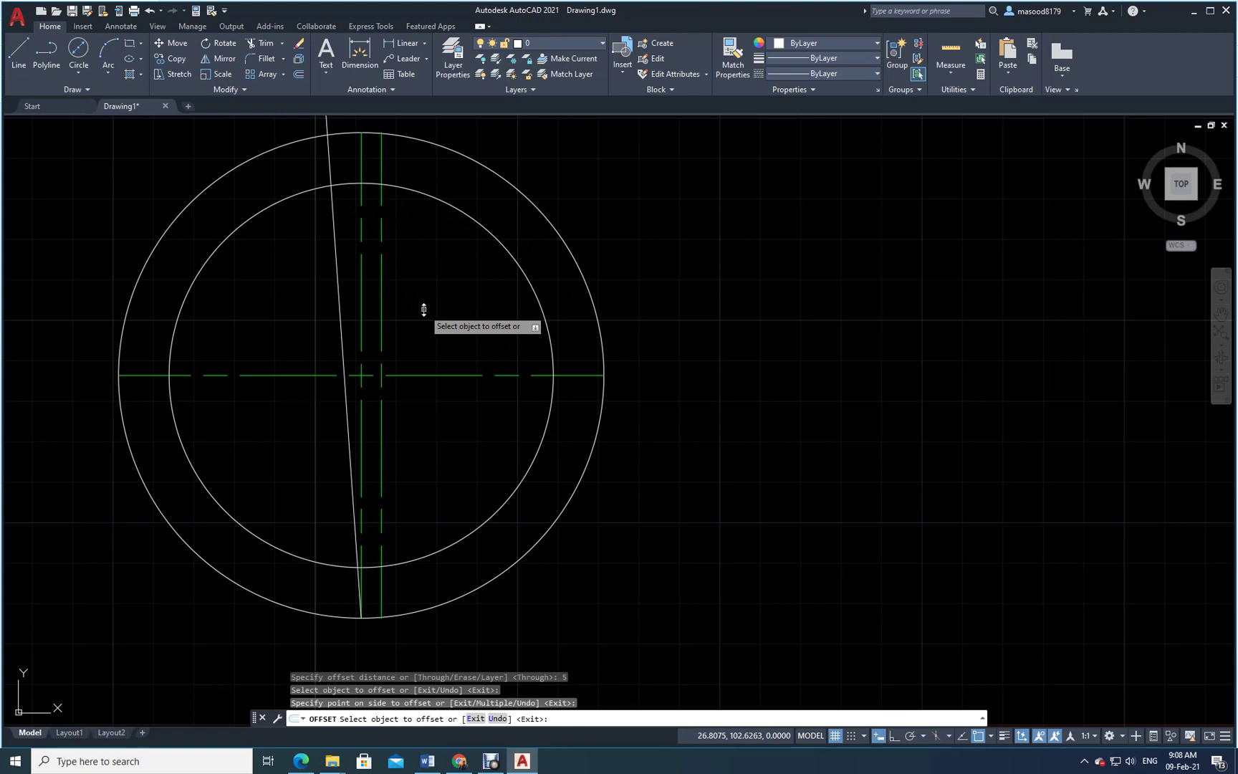
{"action": "key", "text": "Escape"}
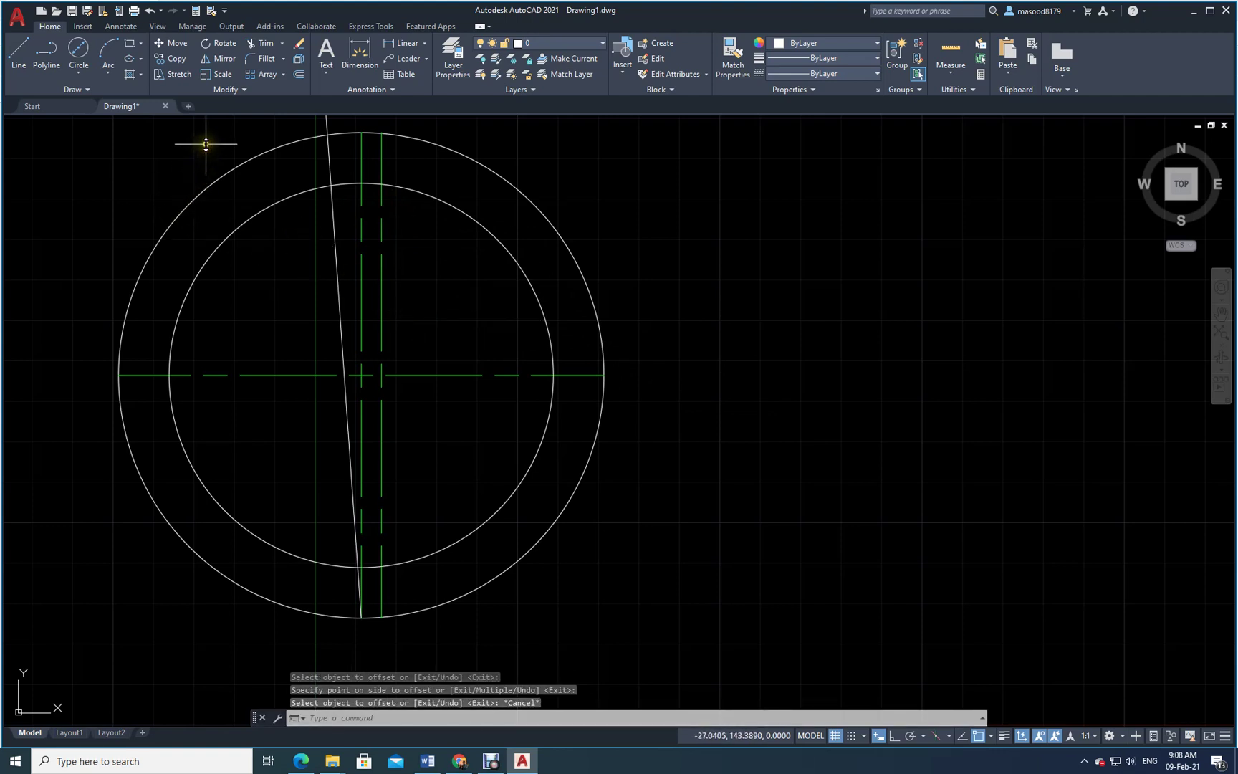
Make Cutter the current layer and close the layer properties manager
{"action": "mouse_move", "coordinate": [208, 144]}
{"action": "middle_mouse_down"}
{"action": "mouse_move", "coordinate": [237, 195]}
{"action": "mouse_move", "coordinate": [253, 185]}
{"action": "middle_mouse_up"}
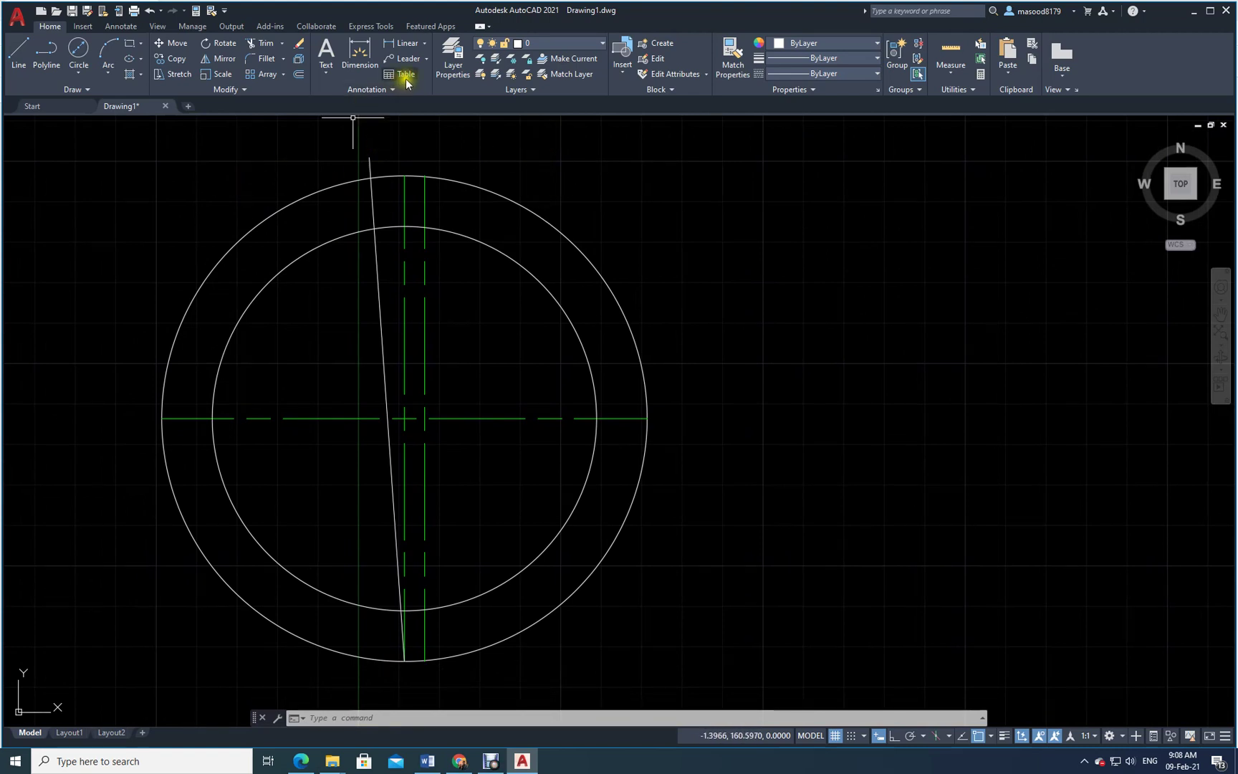
{"action": "left_click", "coordinate": [455, 60]}
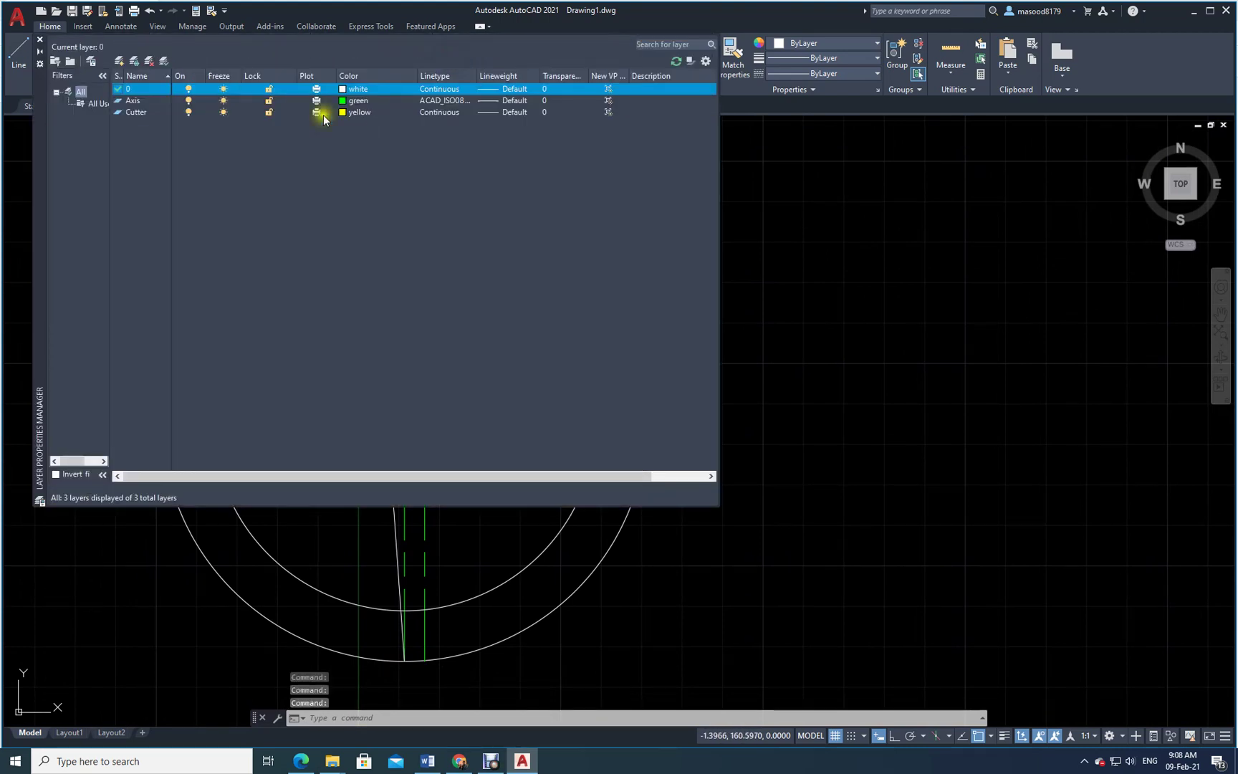
{"action": "double_click", "coordinate": [132, 113]}
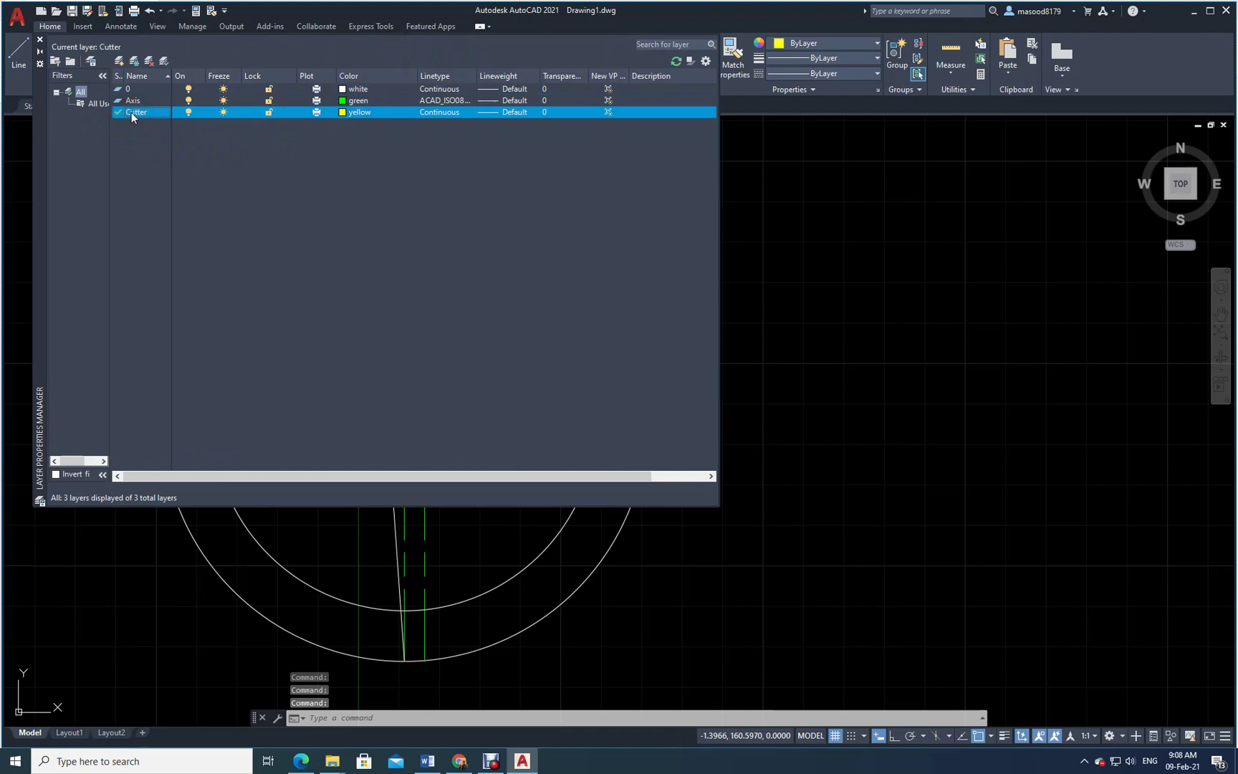
{"action": "left_click", "coordinate": [40, 40]}
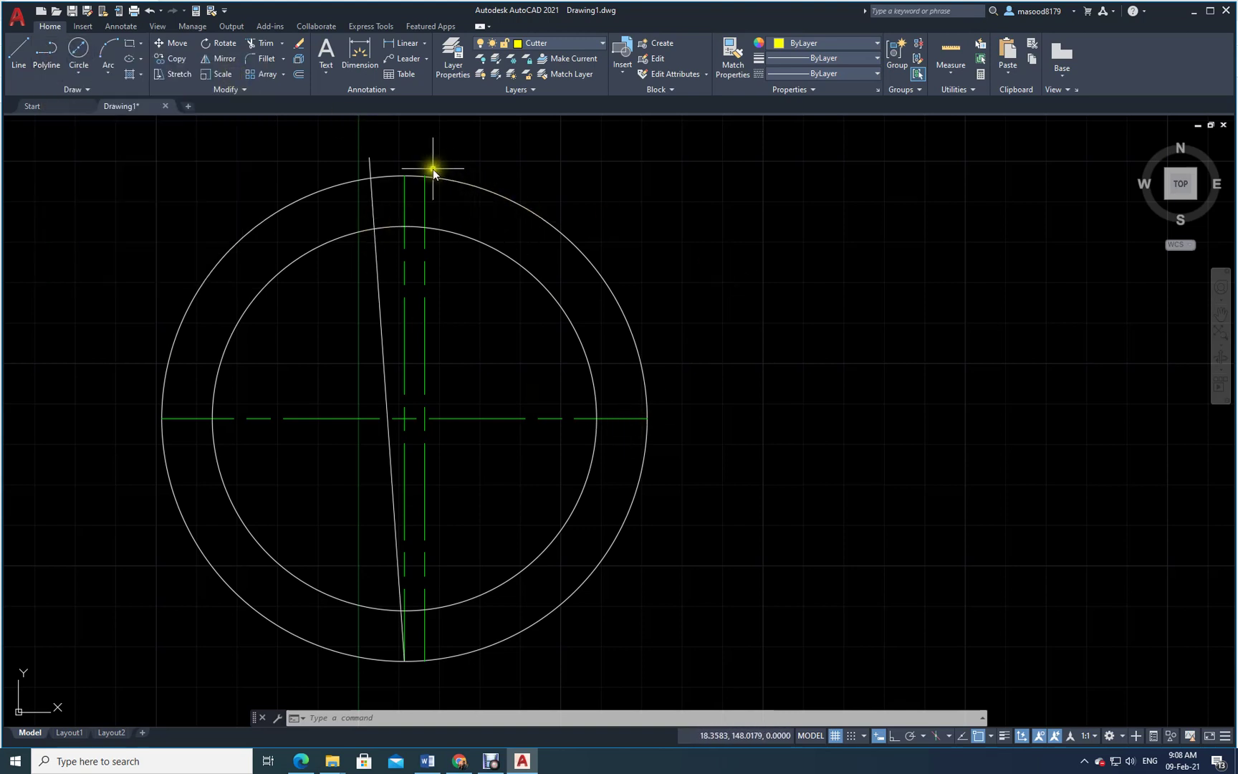
Draw a short line along the tooth tip from the outer circle's top quadrant to where the offset axis crosses that circle
{"action": "scroll", "coordinate": [432, 169], "scroll_direction": "up", "scroll_amount": 4}
{"action": "scroll", "coordinate": [430, 168], "scroll_direction": "up", "scroll_amount": 2}
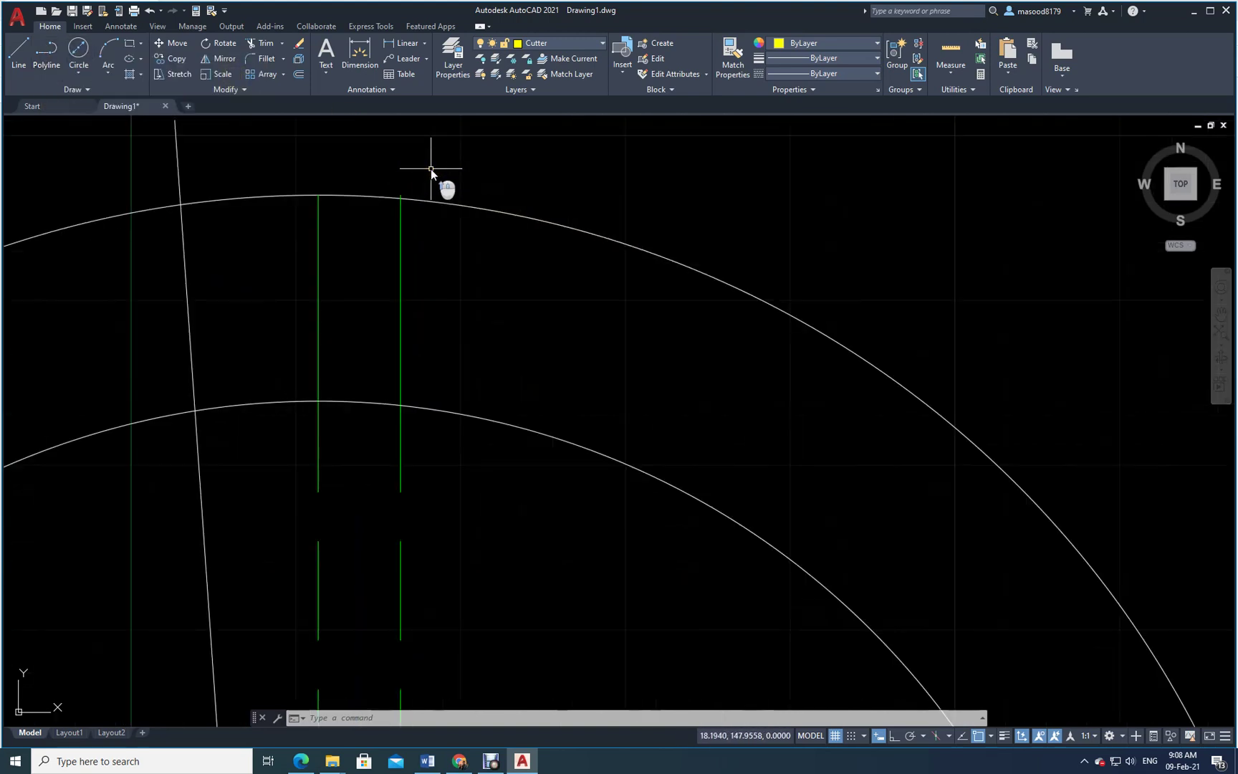
{"action": "left_click", "coordinate": [23, 49]}
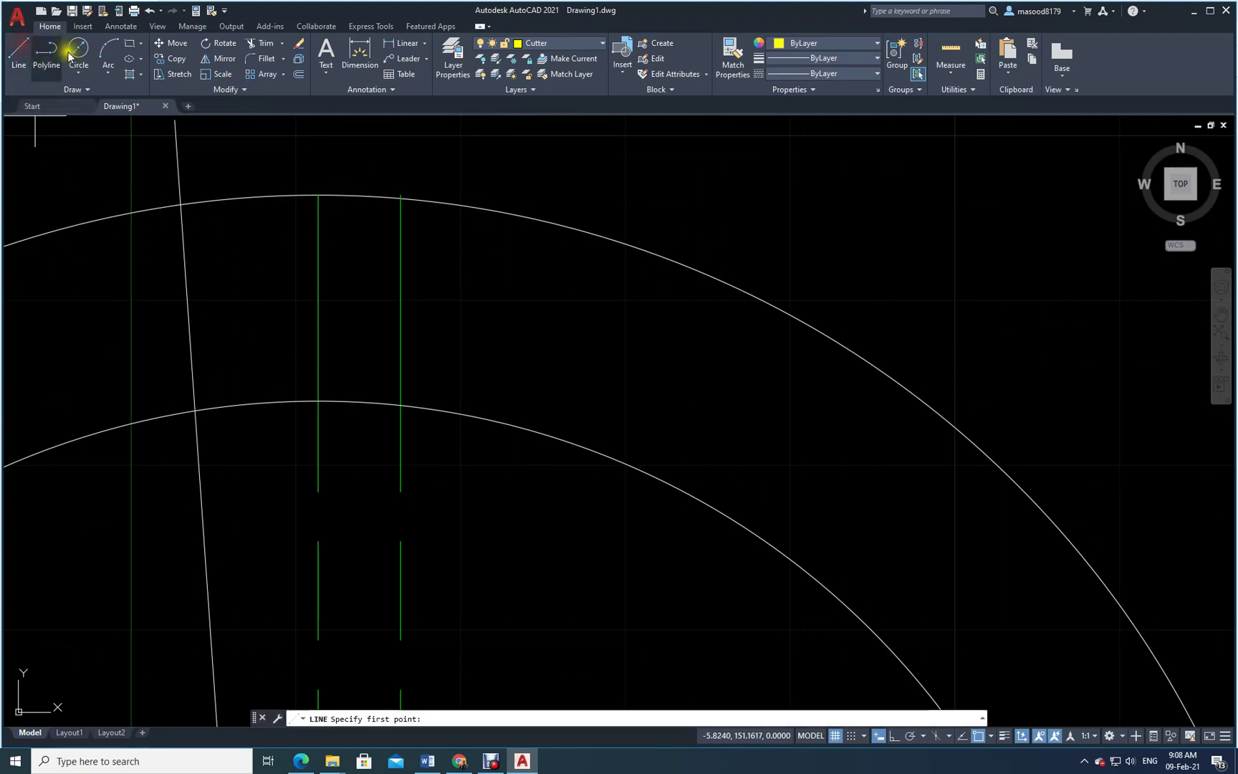
{"action": "left_click", "coordinate": [319, 197]}
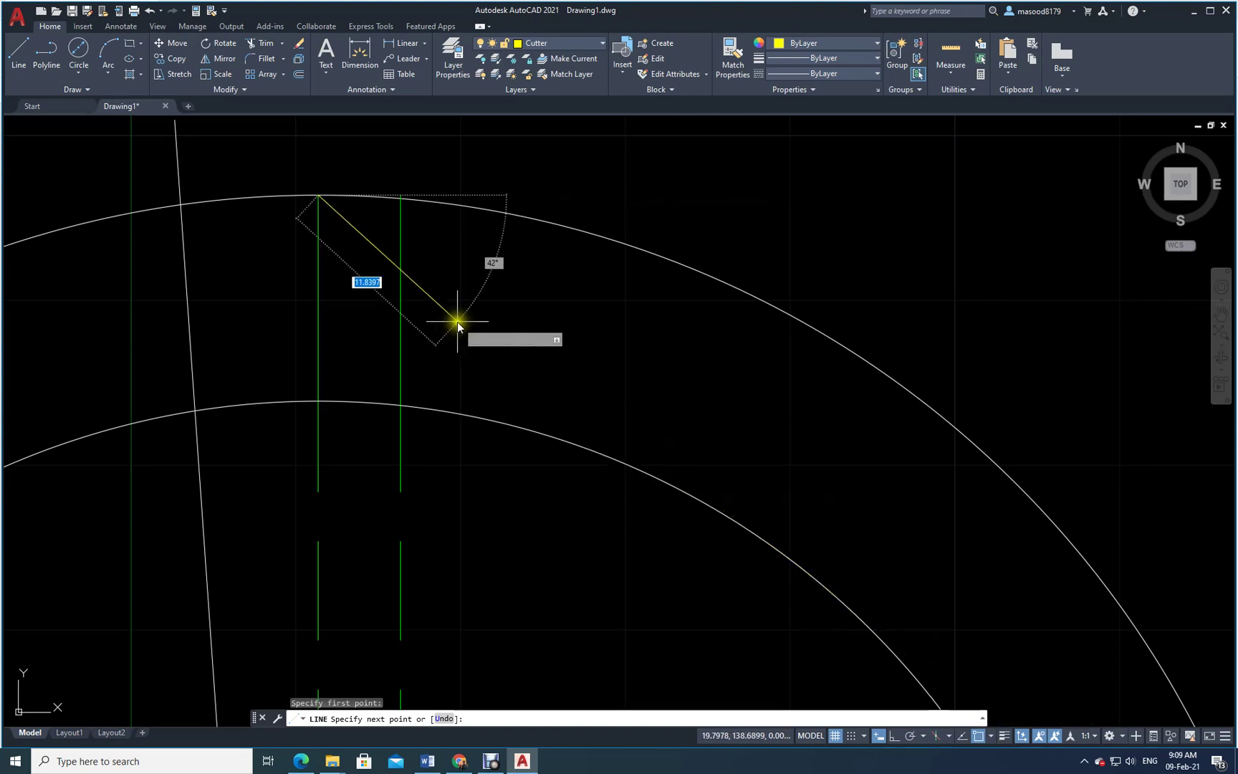
{"action": "left_click", "coordinate": [400, 197]}
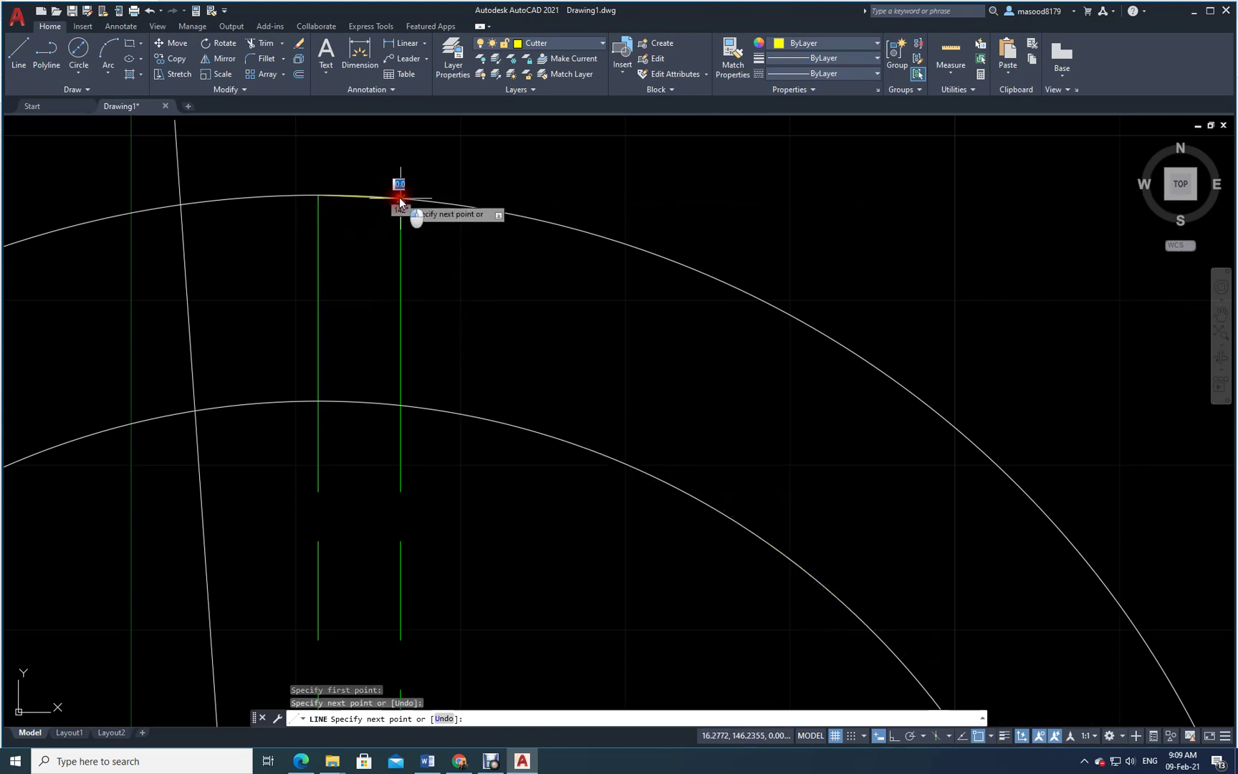
{"action": "key", "text": "Return"}
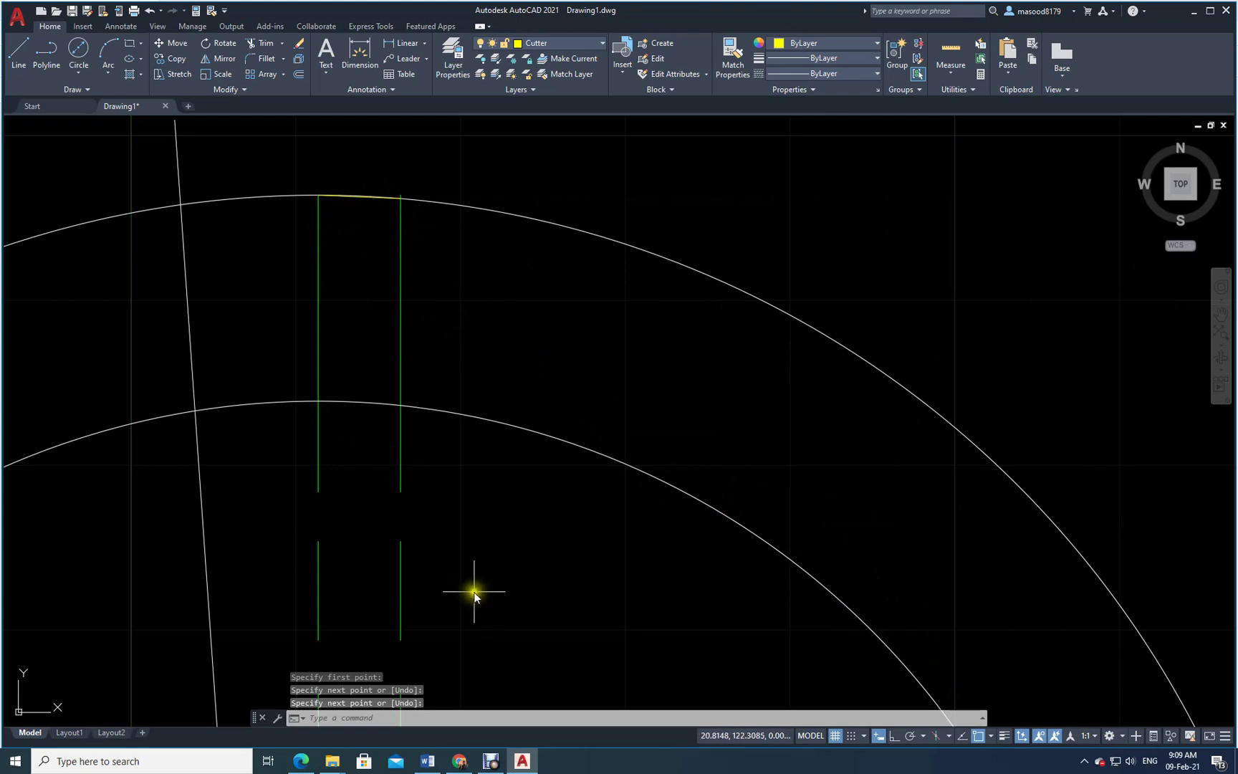
Draw a line along the angled construction line from the outer circle's bottom quadrant to its intersection with the inner circle
{"action": "scroll", "coordinate": [483, 492], "scroll_direction": "down", "scroll_amount": 6}
{"action": "mouse_move", "coordinate": [507, 548]}
{"action": "middle_mouse_down"}
{"action": "mouse_move", "coordinate": [536, 451]}
{"action": "mouse_move", "coordinate": [539, 268]}
{"action": "middle_mouse_up"}
{"action": "scroll", "coordinate": [463, 561], "scroll_direction": "up", "scroll_amount": 6}
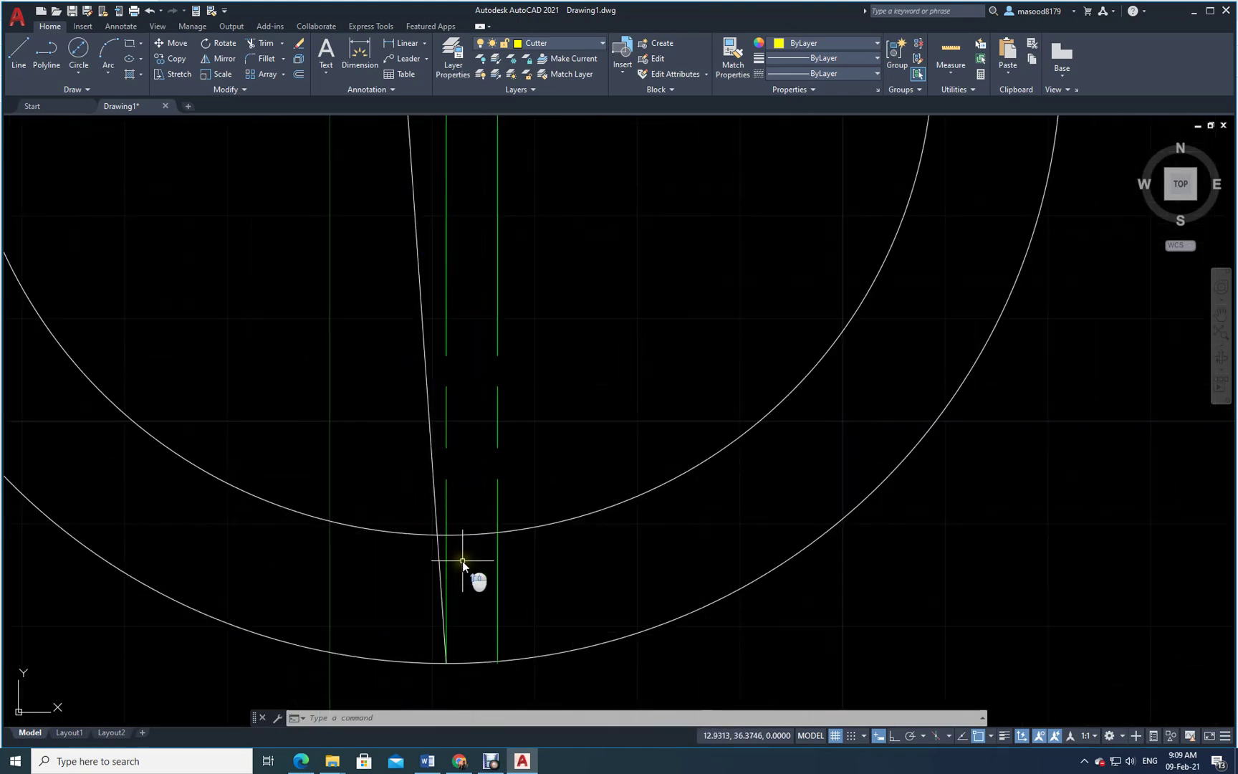
{"action": "scroll", "coordinate": [463, 556], "scroll_direction": "down", "scroll_amount": 3}
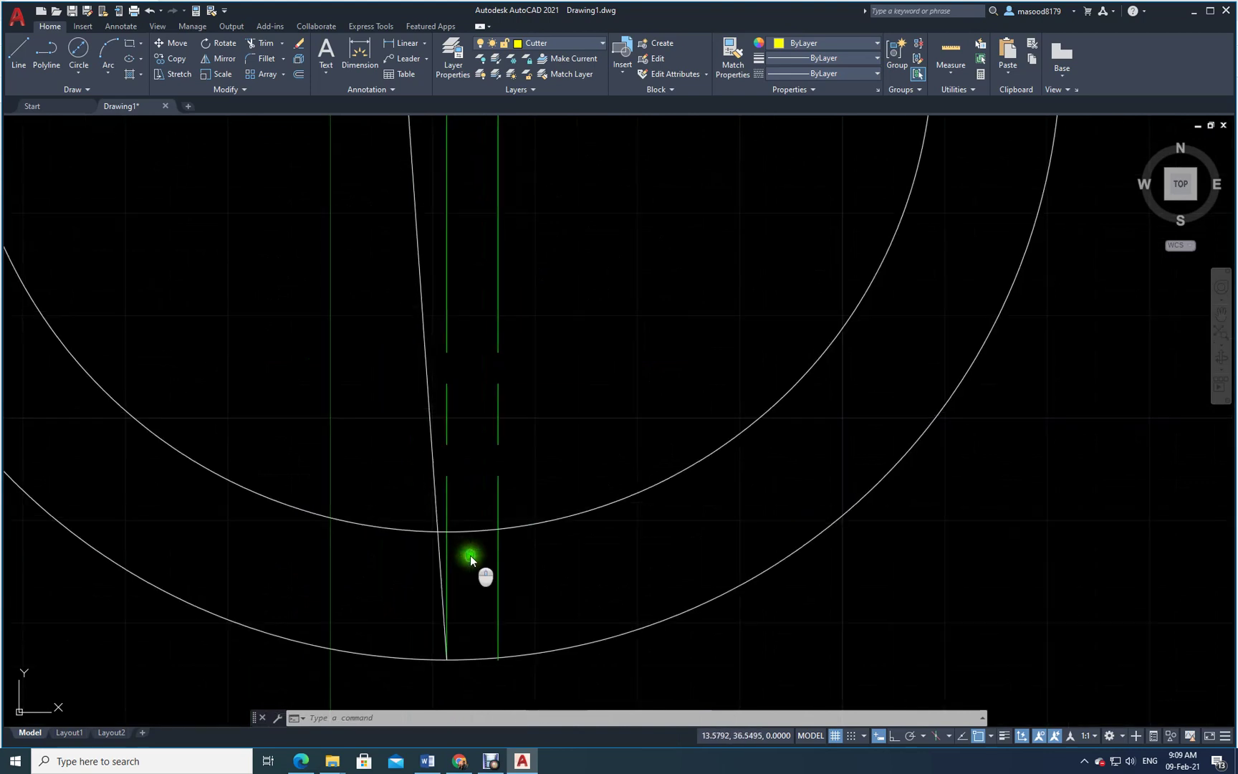
{"action": "middle_click_drag", "start_coordinate": [465, 553], "coordinate": [470, 500]}
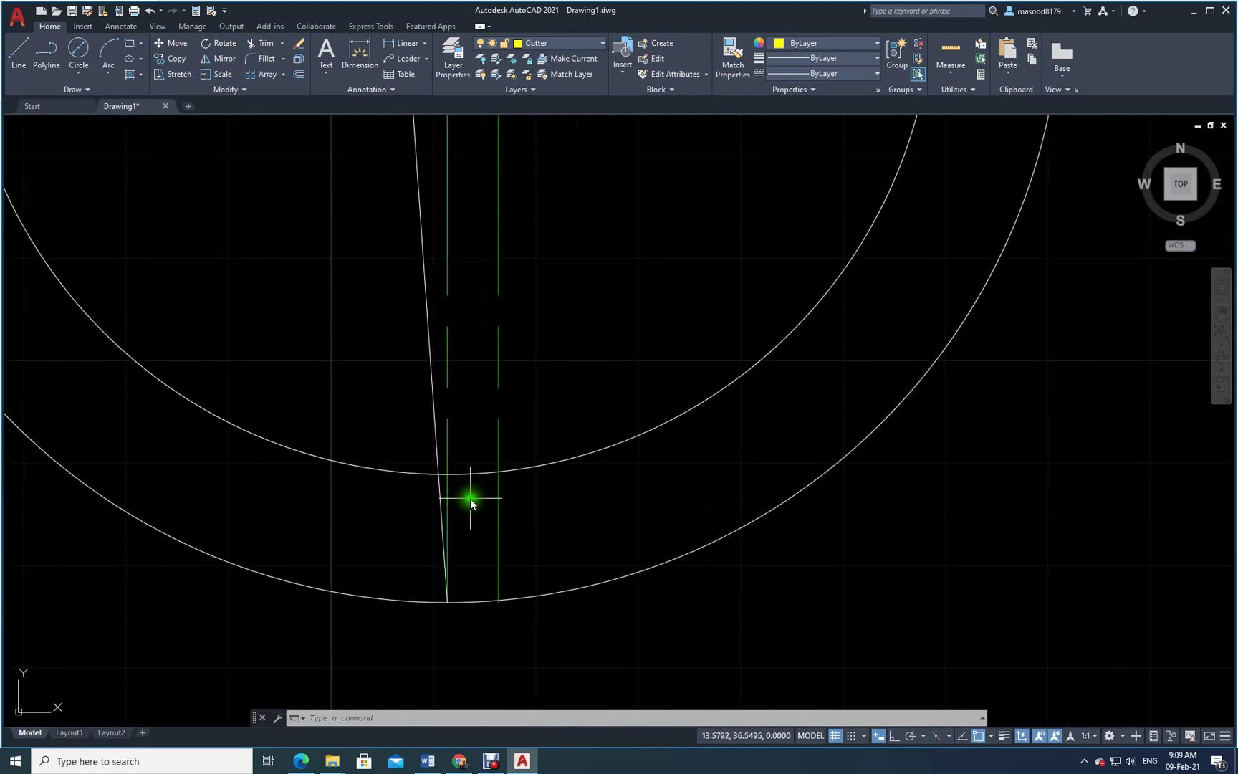
{"action": "left_click", "coordinate": [19, 51]}
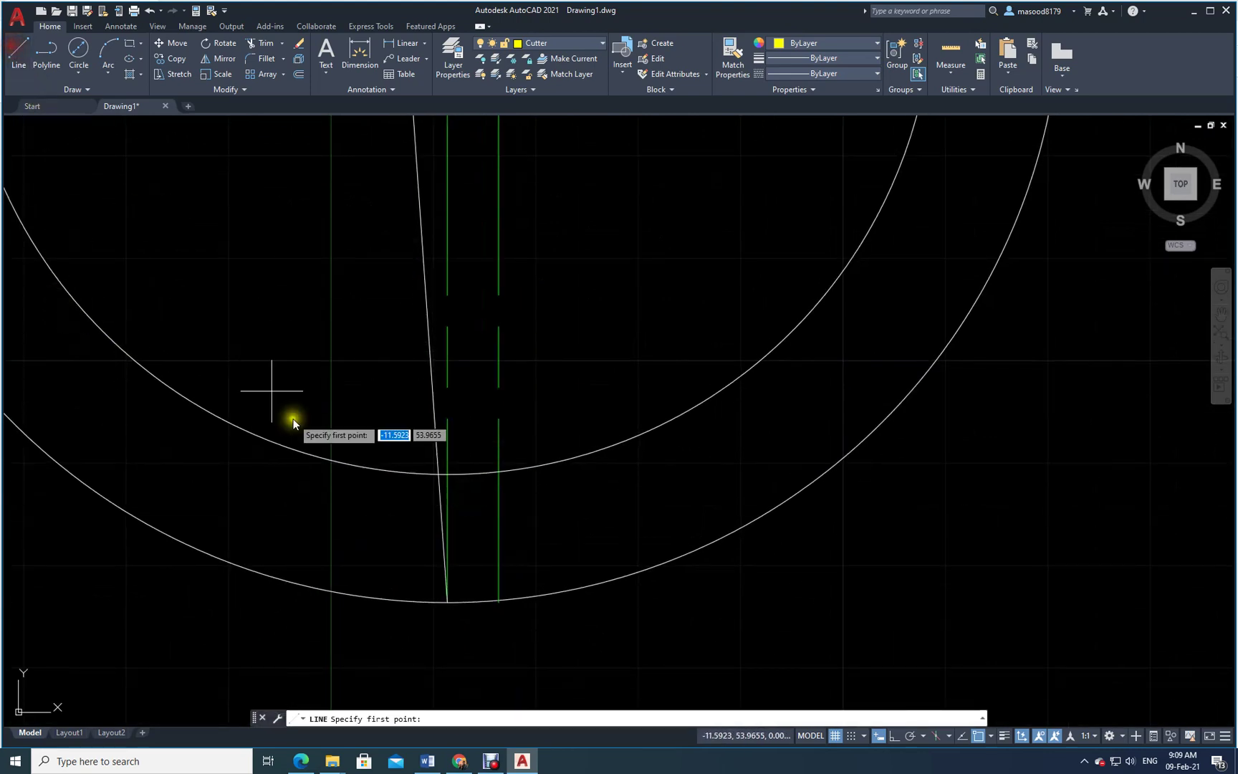
{"action": "left_click", "coordinate": [448, 603]}
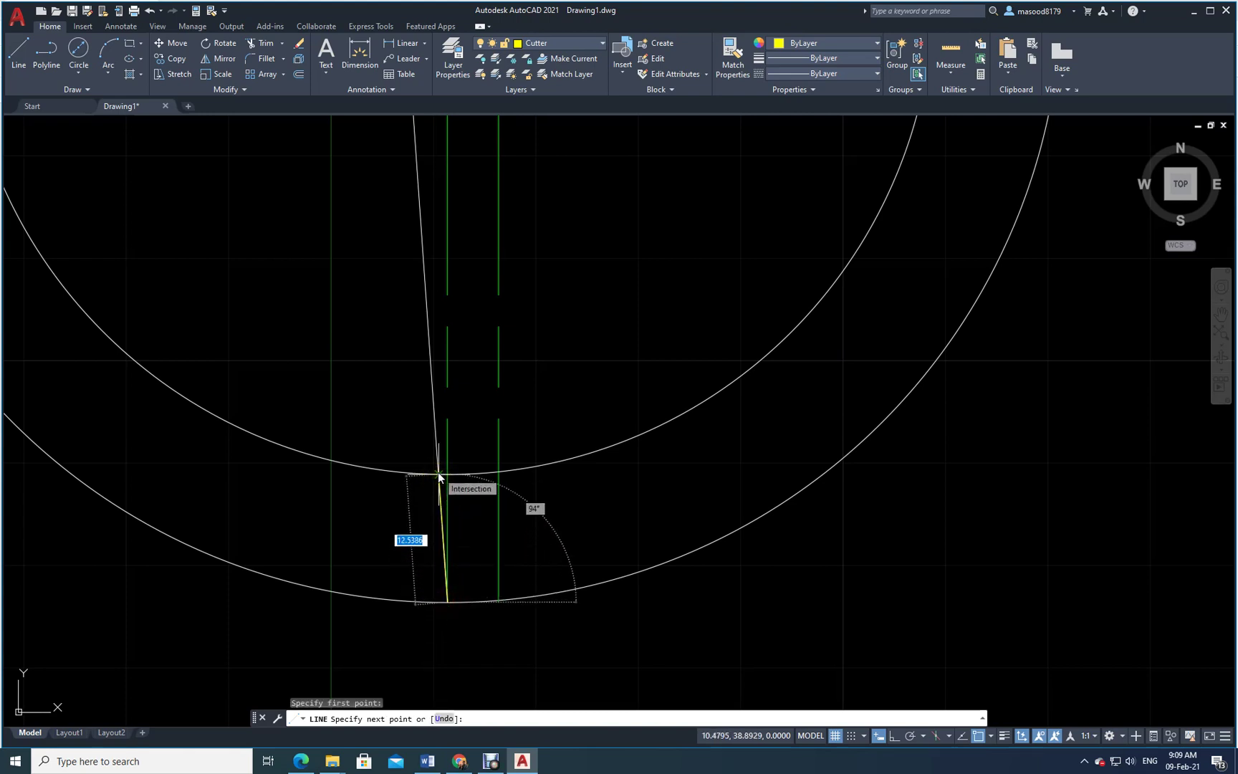
{"action": "left_click", "coordinate": [439, 474]}
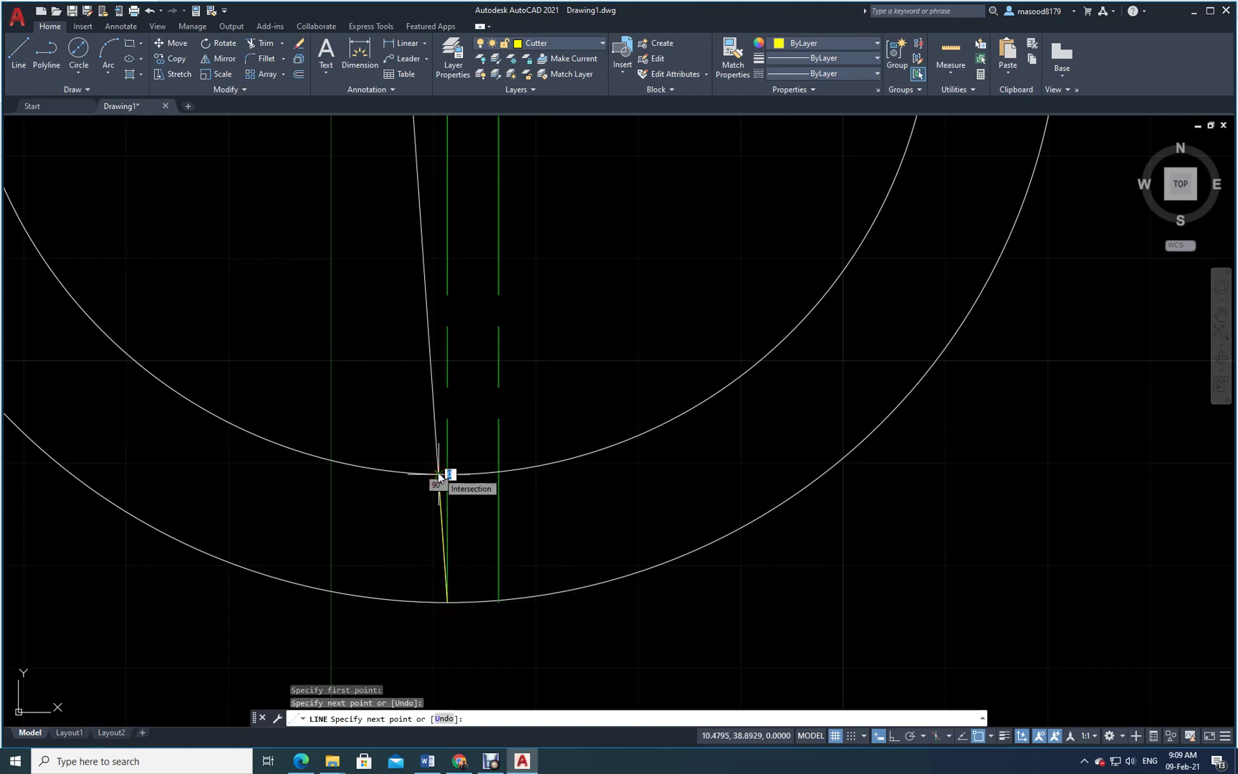
{"action": "key", "text": "Return"}
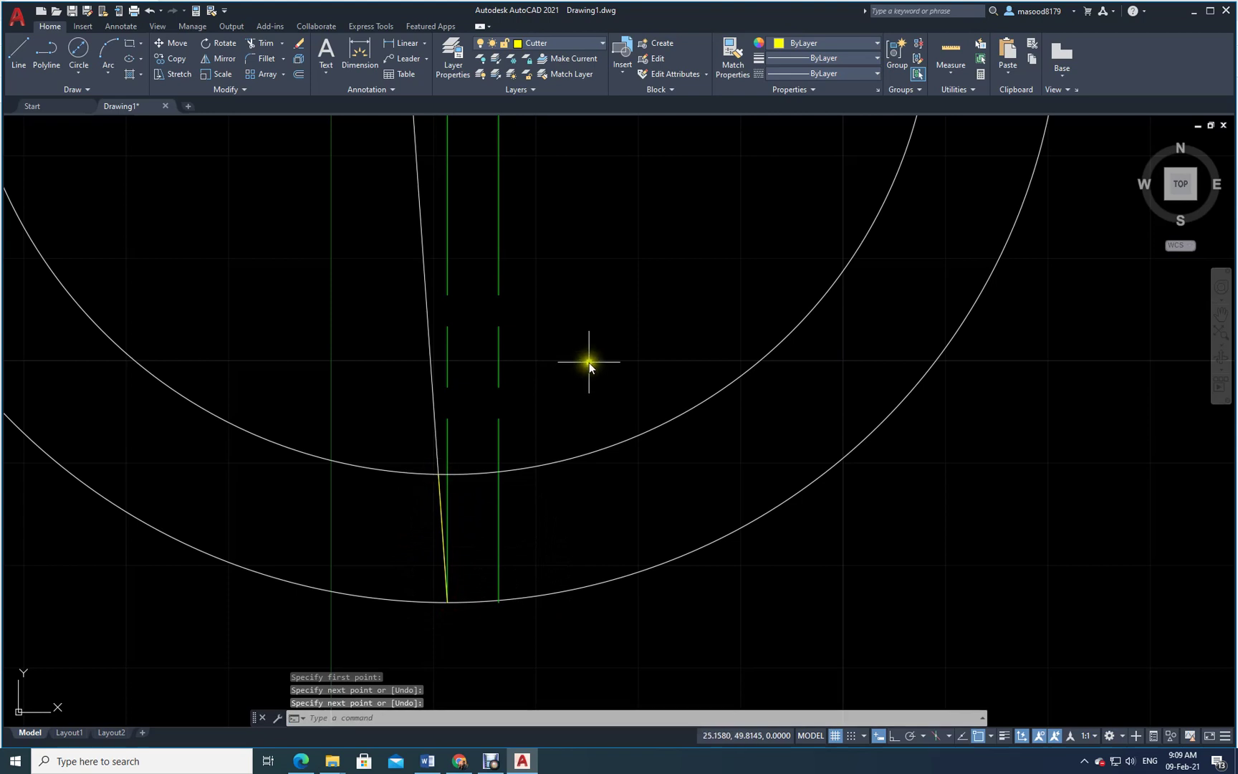
Check the tooth layout in the PDF and start a polar array in AutoCAD of the short tooth-tip line and the angled tooth line
{"action": "type", "text": "z"}
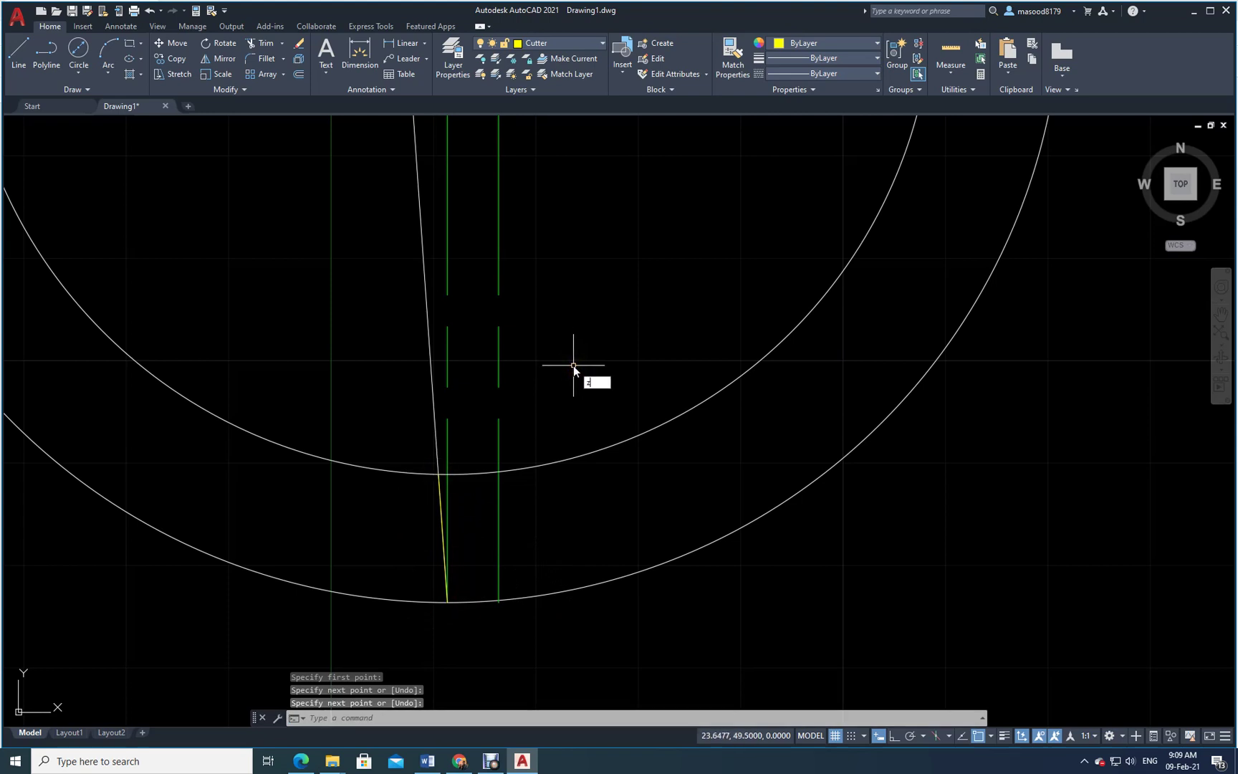
{"action": "key", "text": "Return"}
{"action": "type", "text": "e"}
{"action": "key", "text": "Return"}
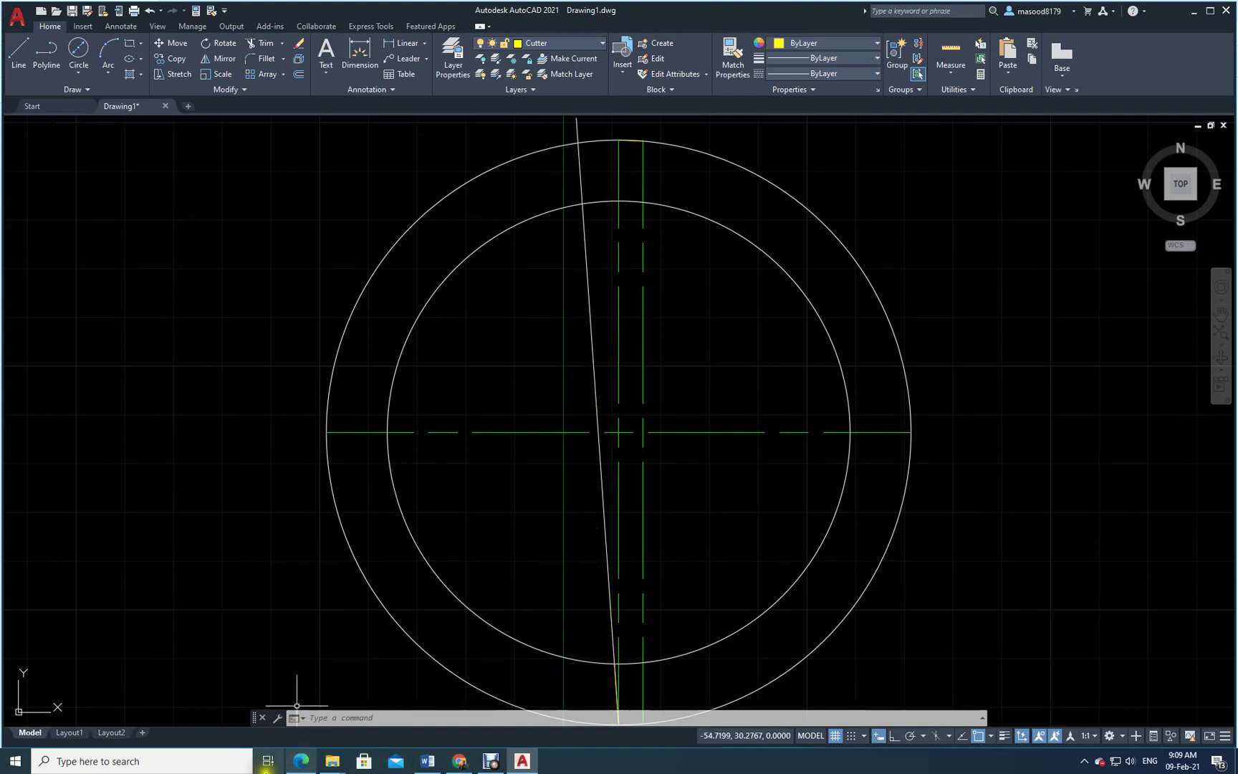
{"action": "left_click", "coordinate": [301, 761]}
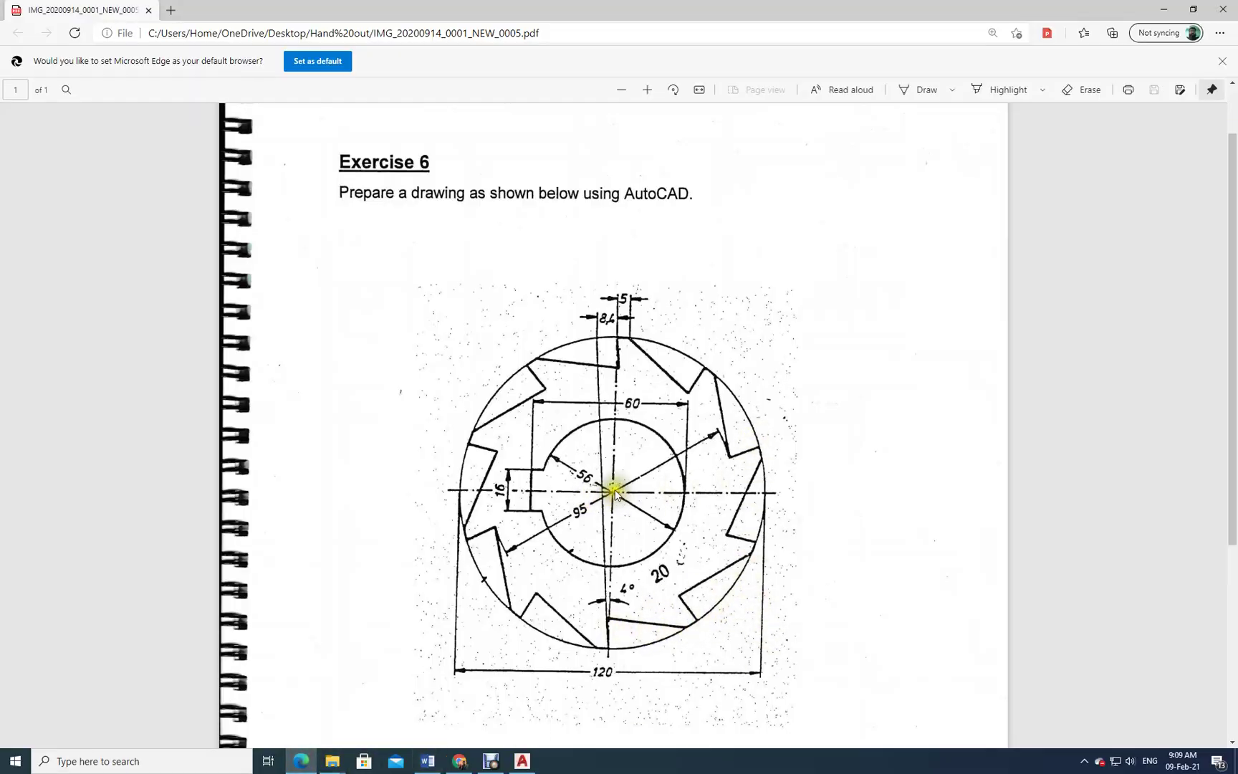
{"action": "left_click", "coordinate": [522, 761]}
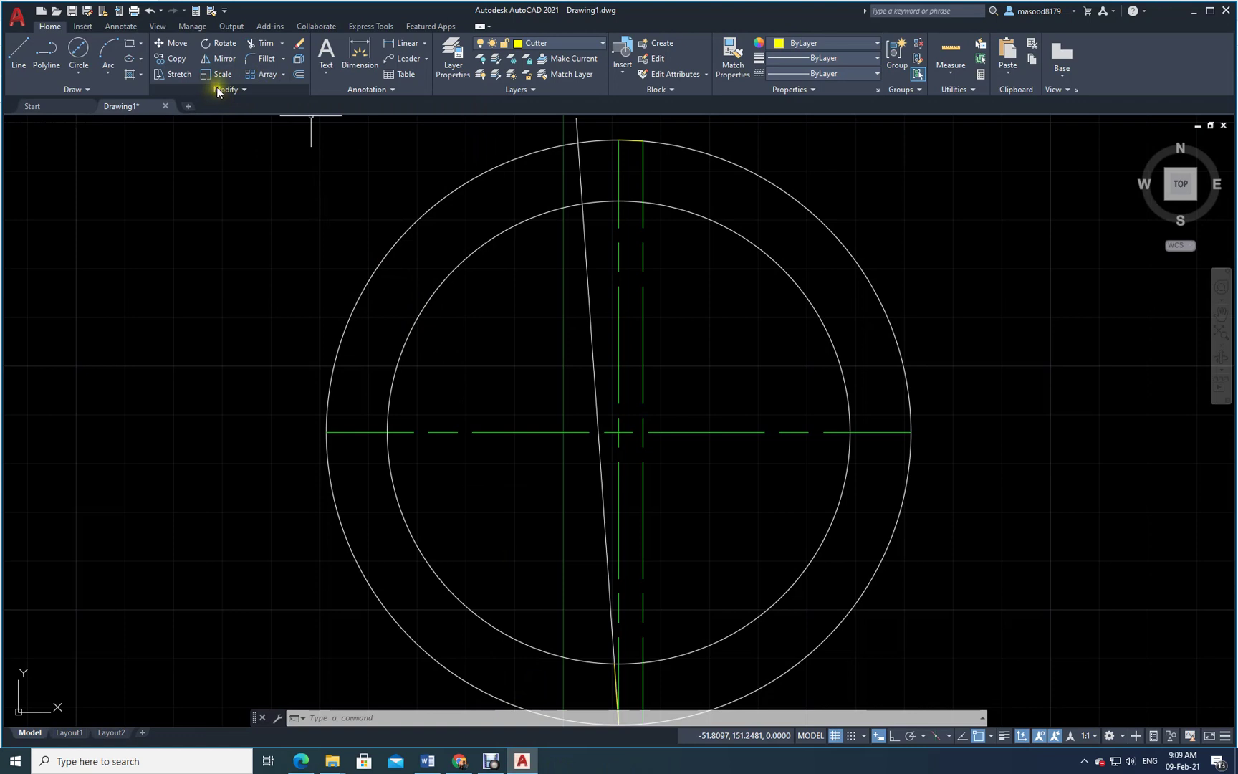
{"action": "left_click", "coordinate": [283, 75]}
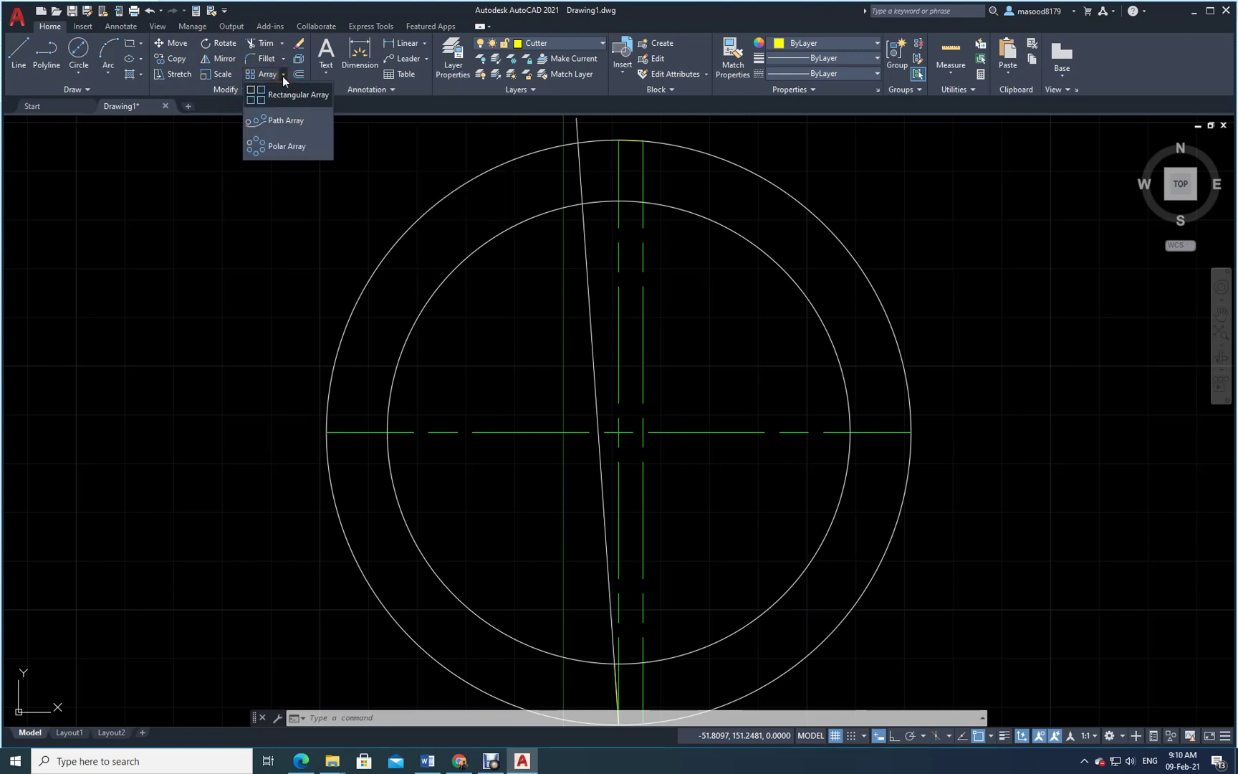
{"action": "left_click", "coordinate": [262, 149]}
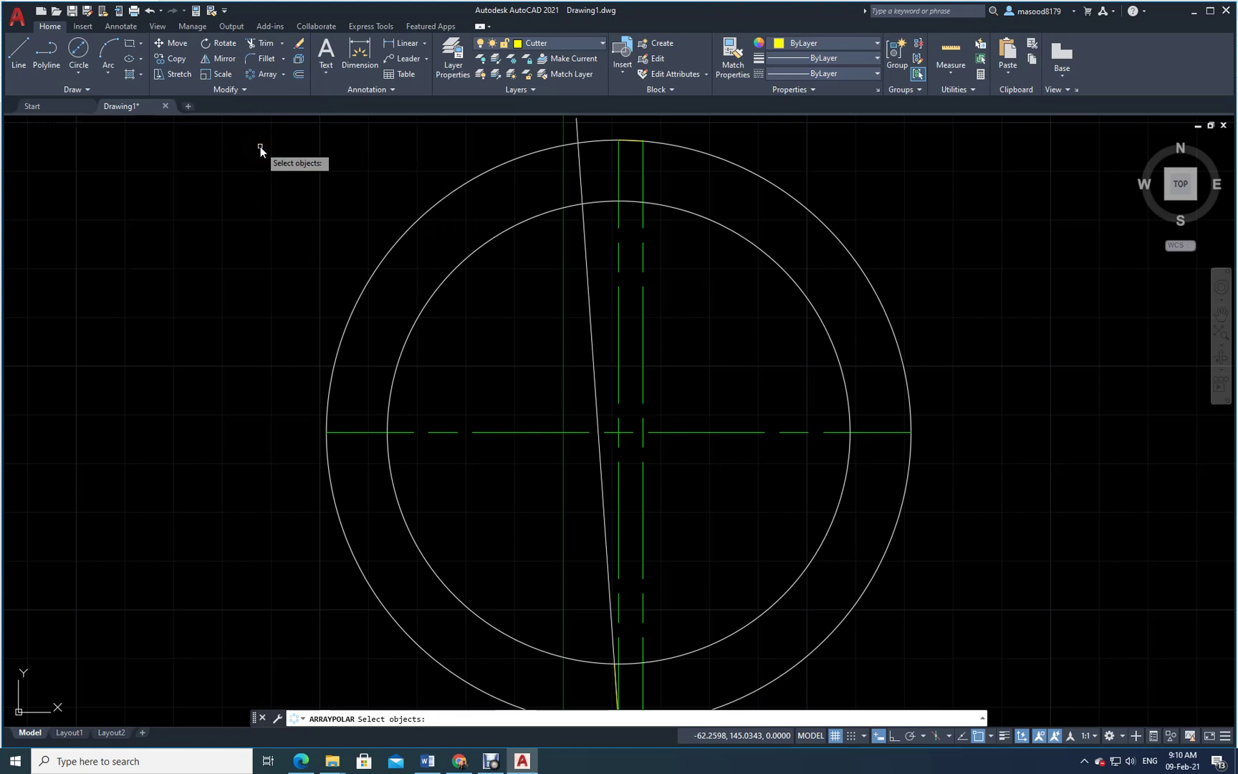
{"action": "left_click", "coordinate": [633, 144]}
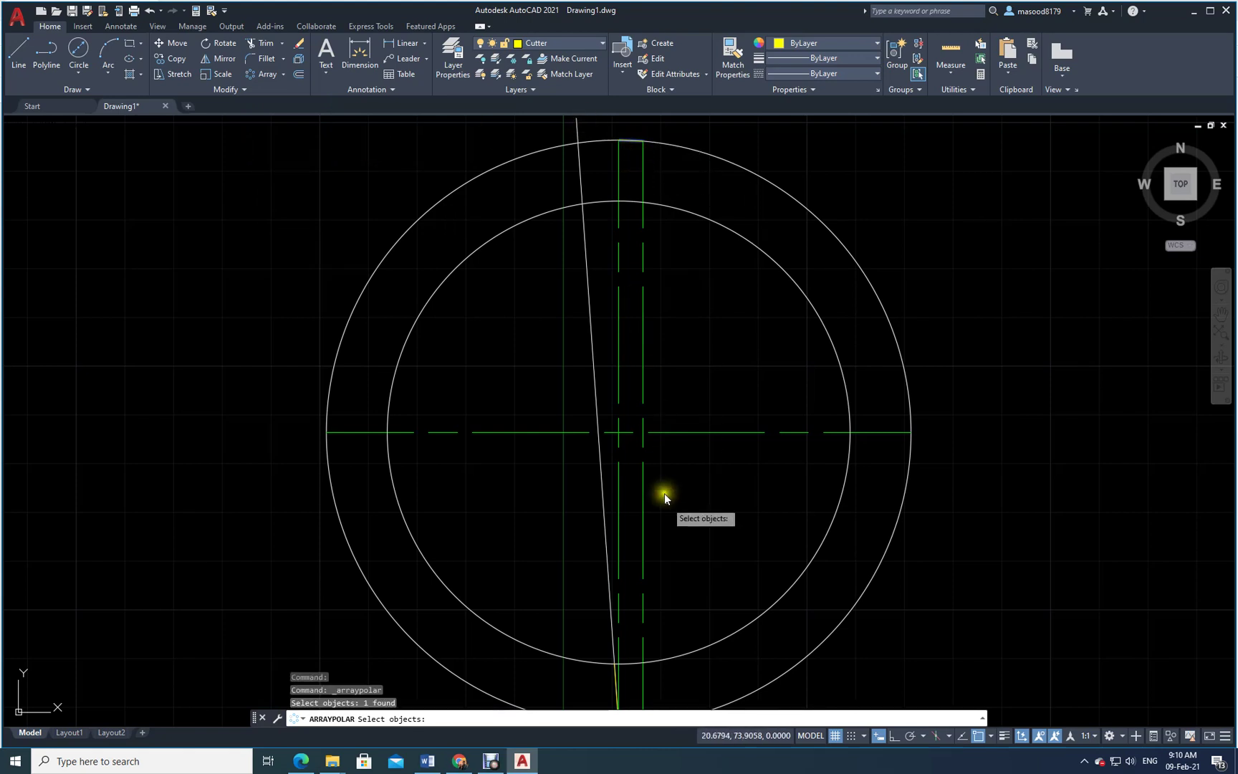
{"action": "left_click", "coordinate": [616, 679]}
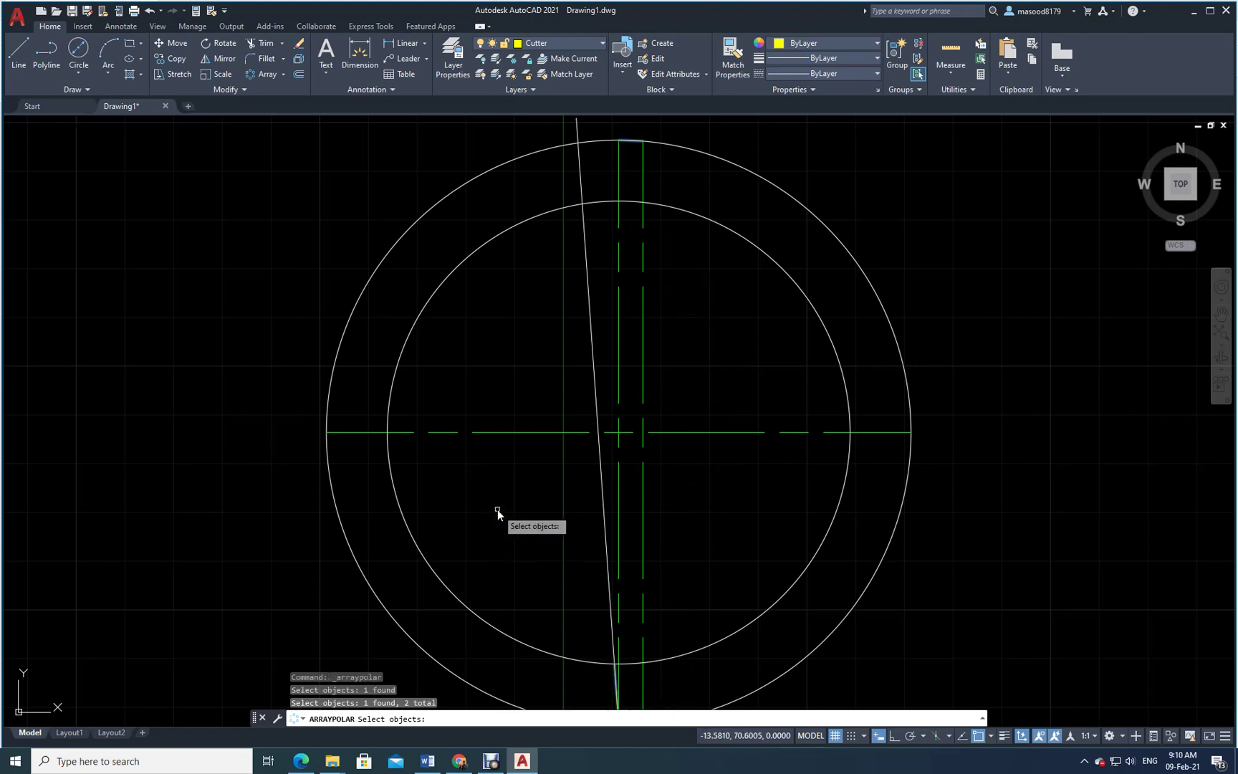
{"action": "key", "text": "Return"}
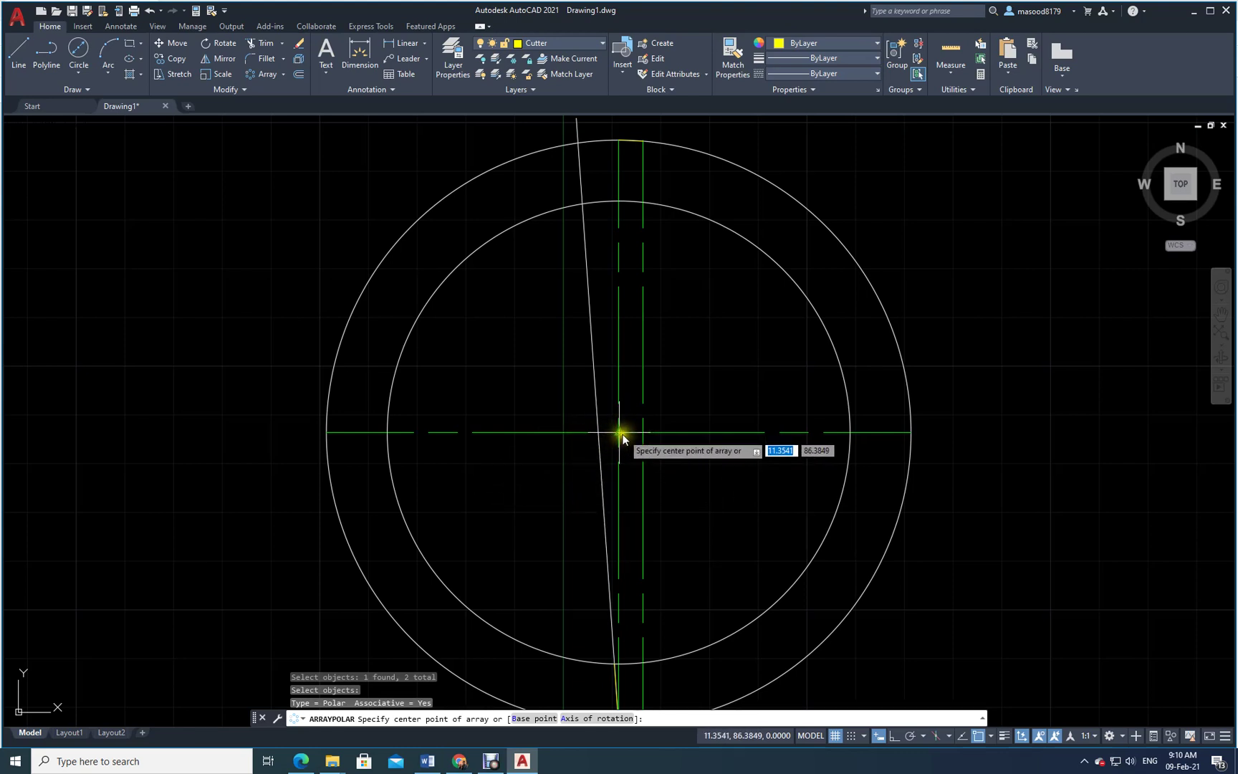
Turn off the Midpoint and Quadrant object snaps and centre the polar array on the axis intersection
{"action": "left_click", "coordinate": [991, 738]}
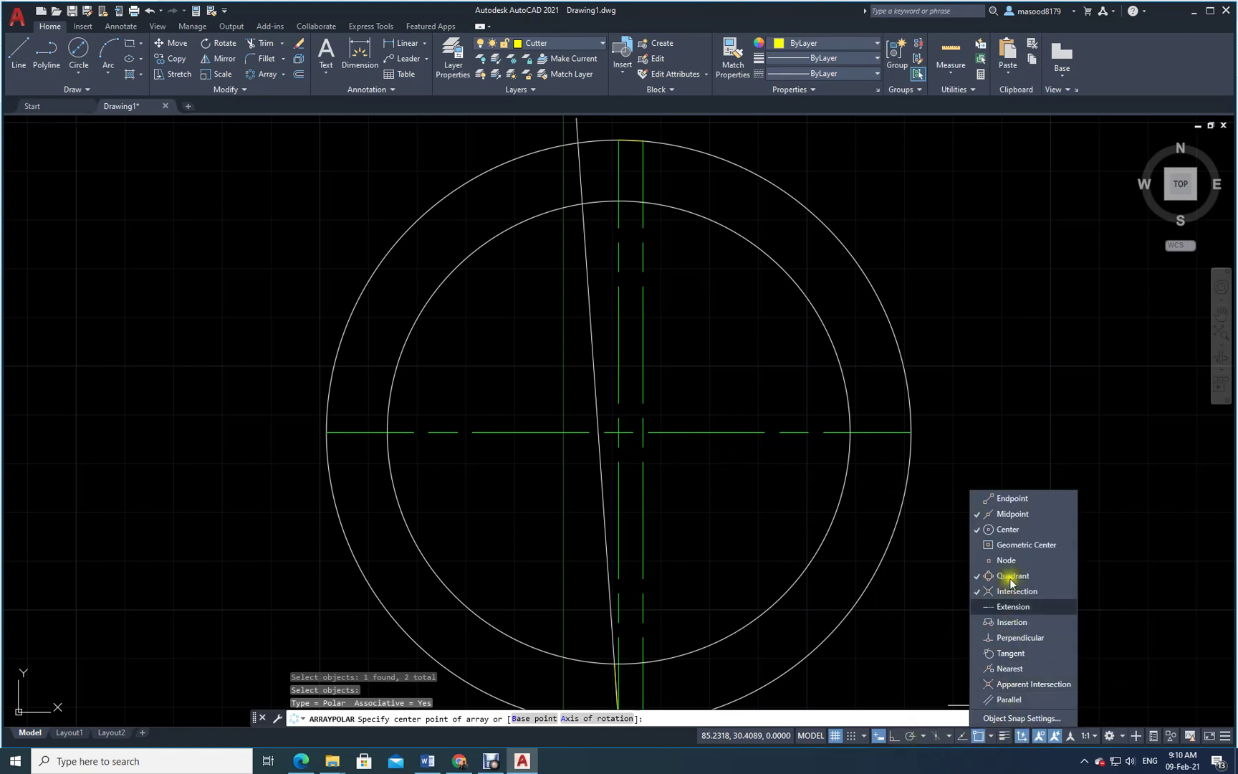
{"action": "left_click", "coordinate": [1010, 513]}
{"action": "left_click", "coordinate": [989, 577]}
{"action": "left_click", "coordinate": [951, 562]}
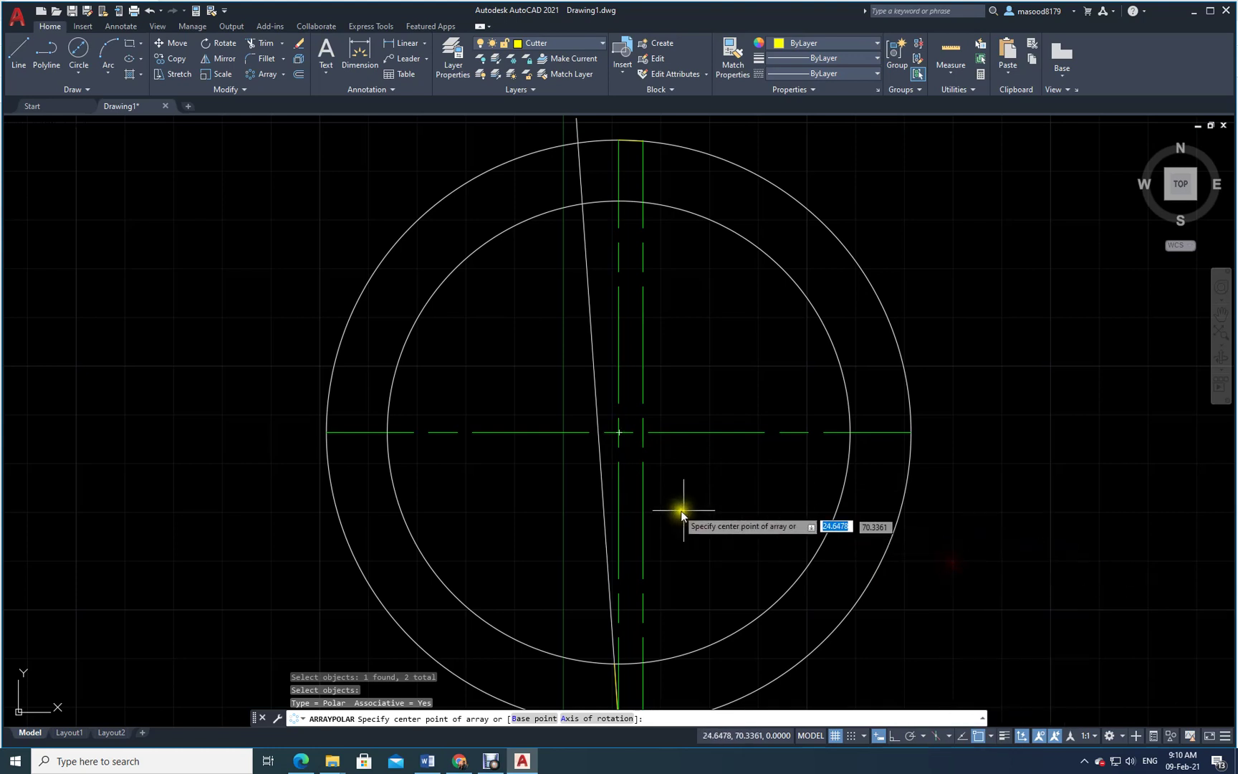
{"action": "left_click", "coordinate": [618, 432]}
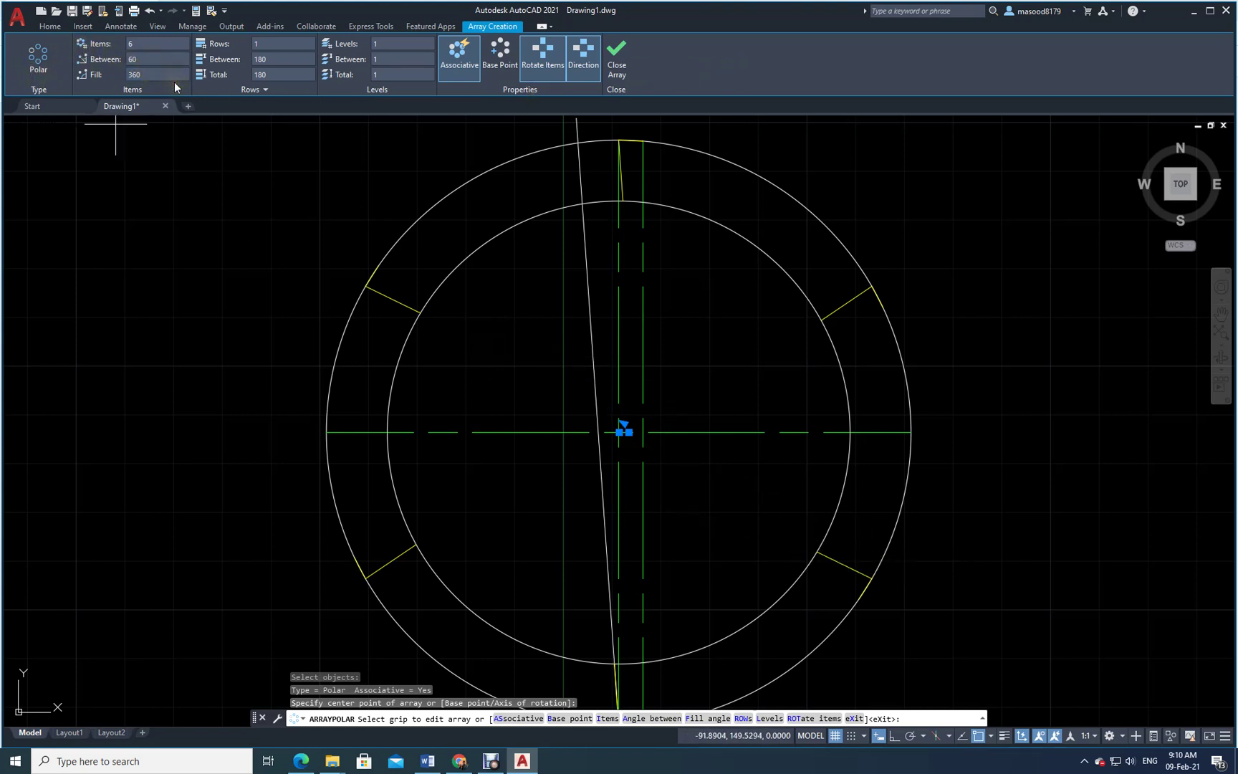
Set the polar array of tooth lines to 10 items
{"action": "left_click", "coordinate": [142, 45]}
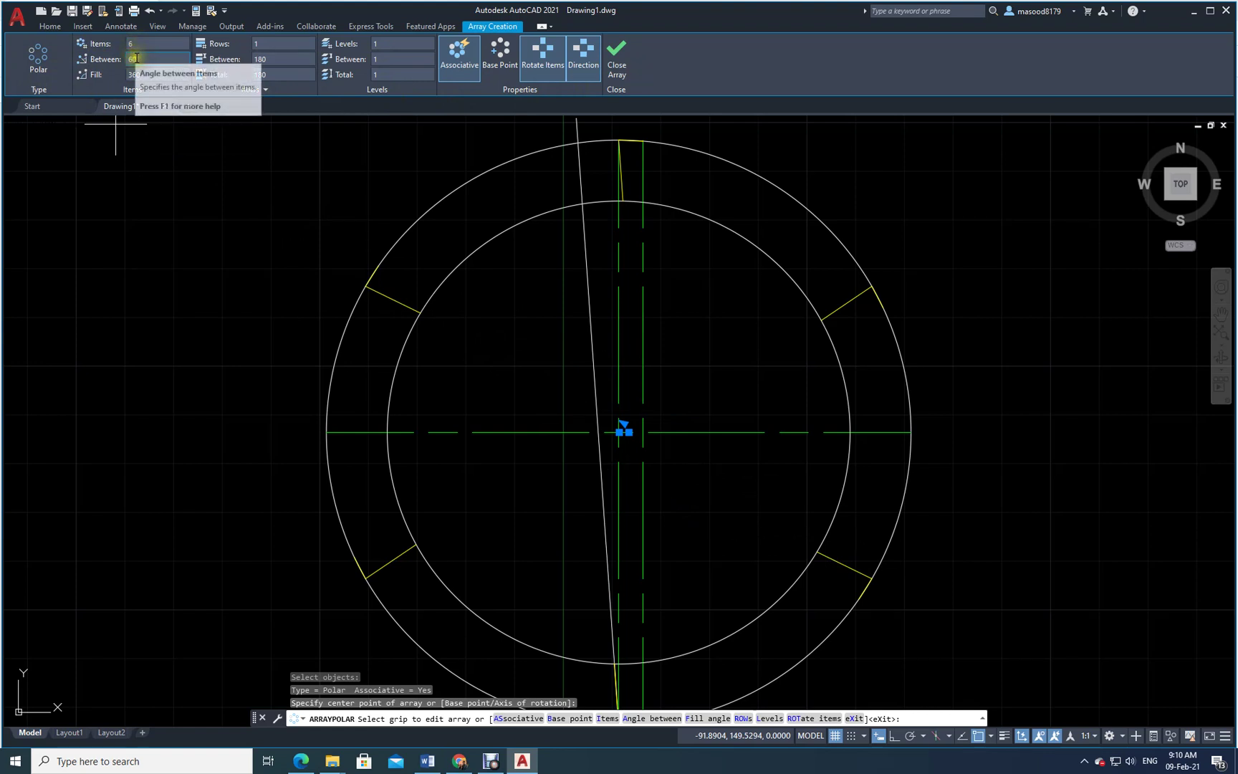
{"action": "key", "text": "Return"}
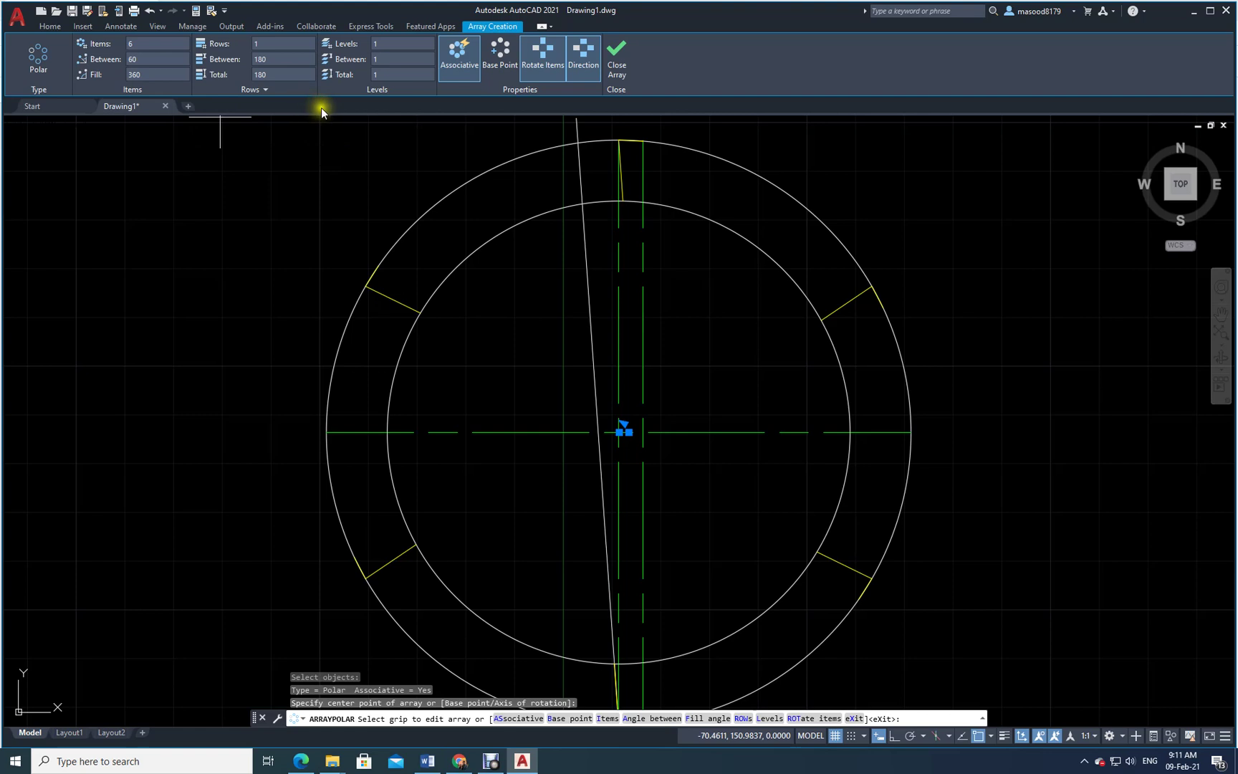
{"action": "left_click", "coordinate": [139, 44]}
{"action": "type", "text": "10"}
{"action": "key", "text": "Return"}
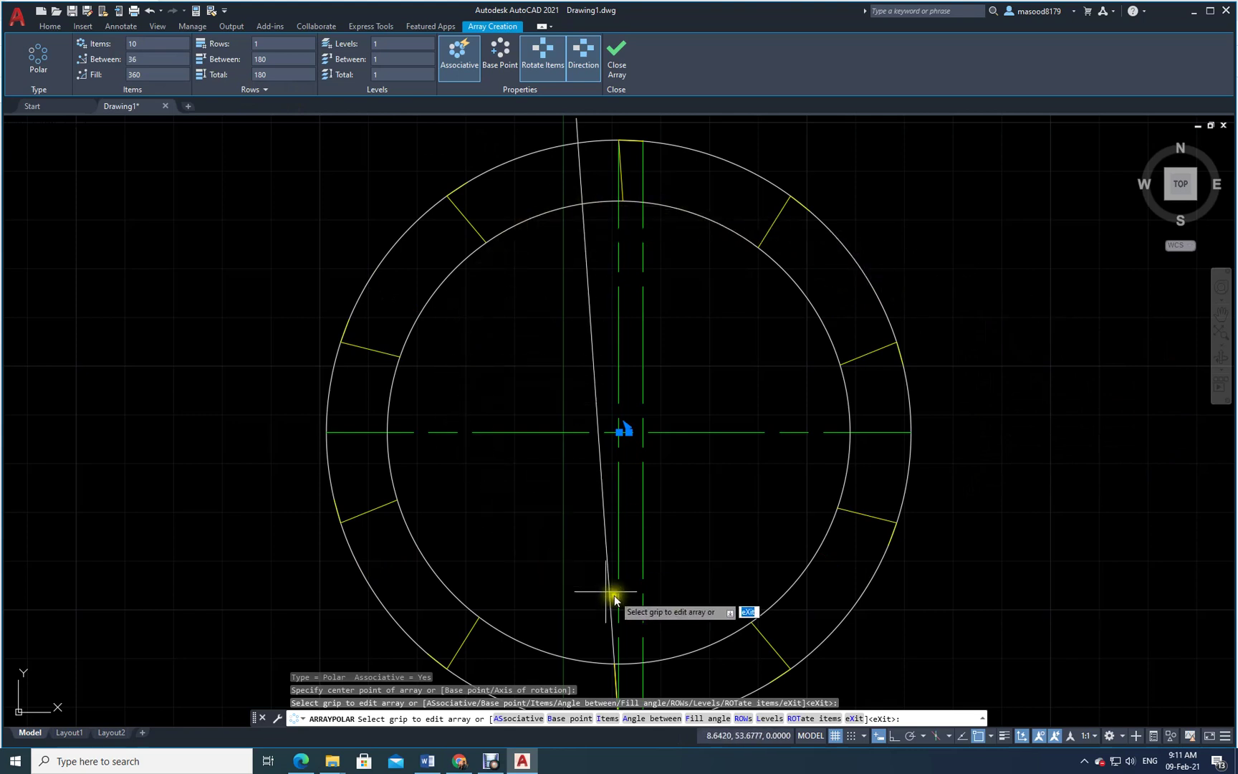
Check the PDF and draw a line in AutoCAD from the bottom tooth line's inner end to the near end of the lower-right tooth-tip line
{"action": "scroll", "coordinate": [1033, 534], "scroll_direction": "down", "scroll_amount": 3}
{"action": "mouse_move", "coordinate": [1009, 580]}
{"action": "middle_mouse_down"}
{"action": "mouse_move", "coordinate": [857, 470]}
{"action": "mouse_move", "coordinate": [806, 496]}
{"action": "middle_mouse_up"}
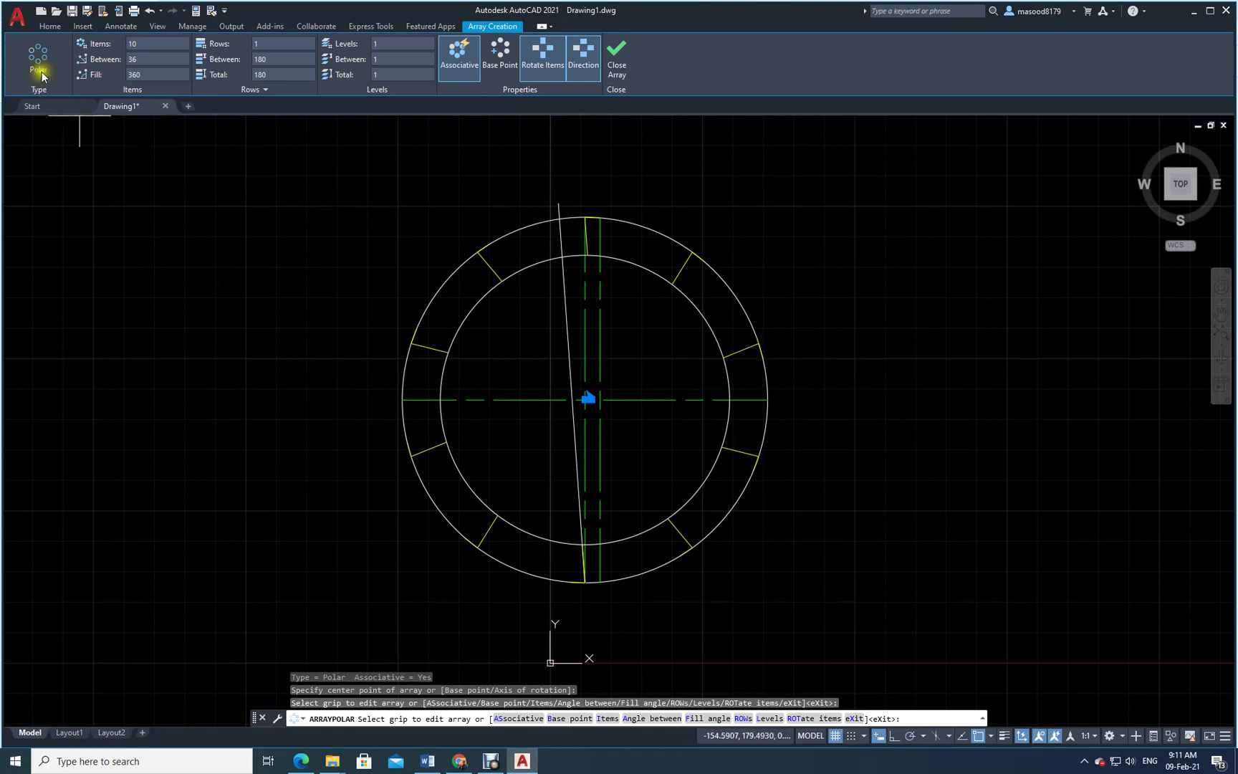
{"action": "left_click", "coordinate": [50, 26]}
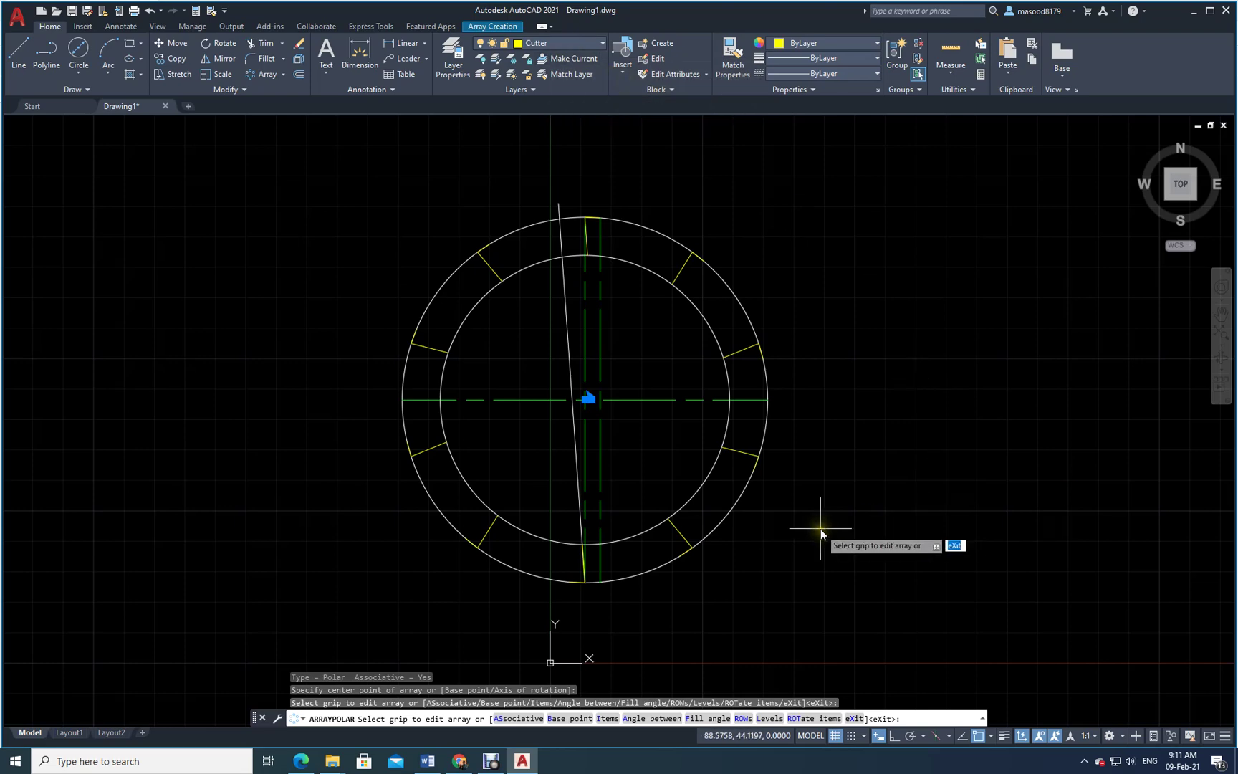
{"action": "left_click", "coordinate": [299, 761]}
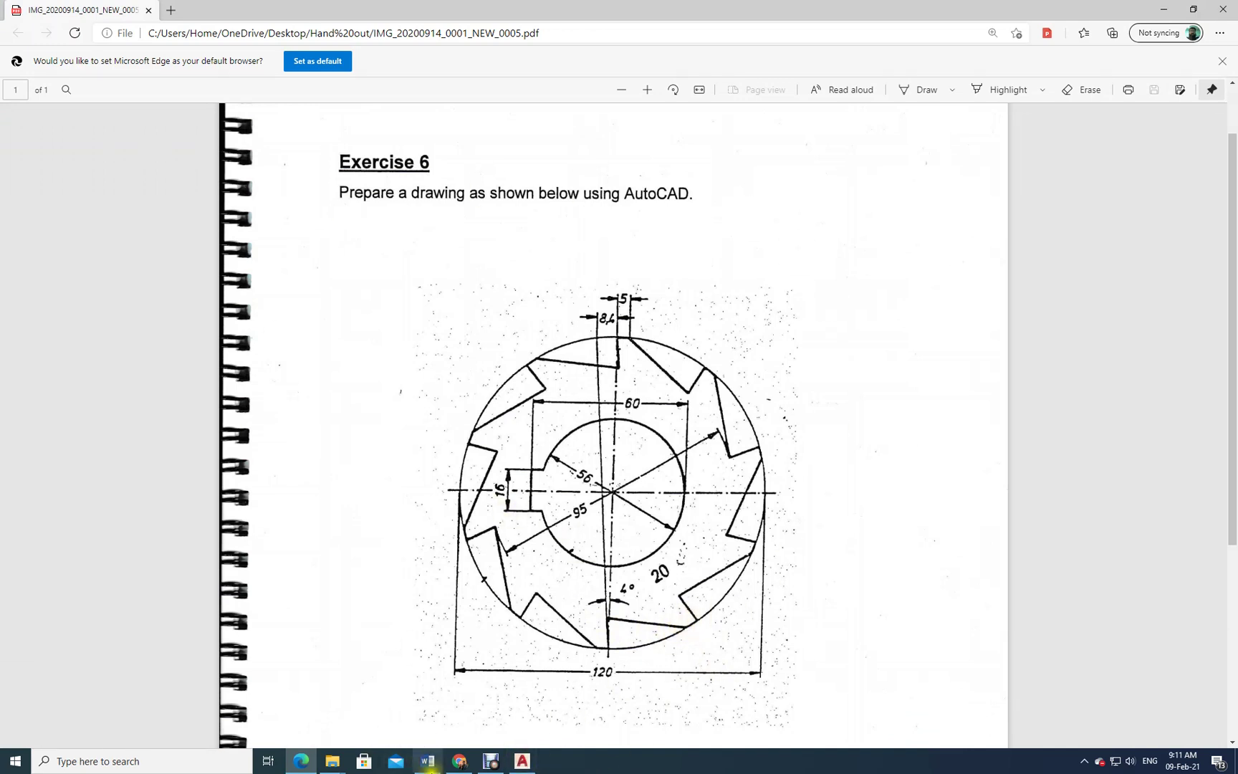
{"action": "left_click", "coordinate": [521, 759]}
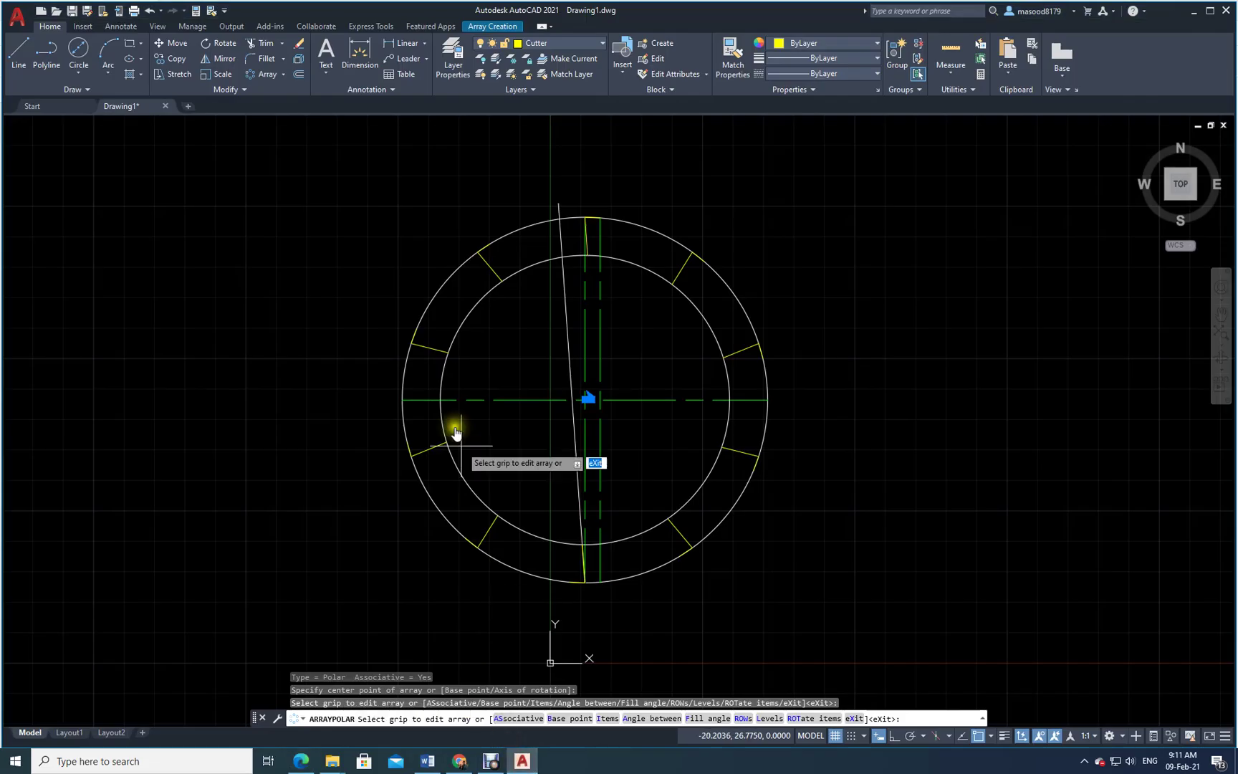
{"action": "left_click", "coordinate": [22, 48]}
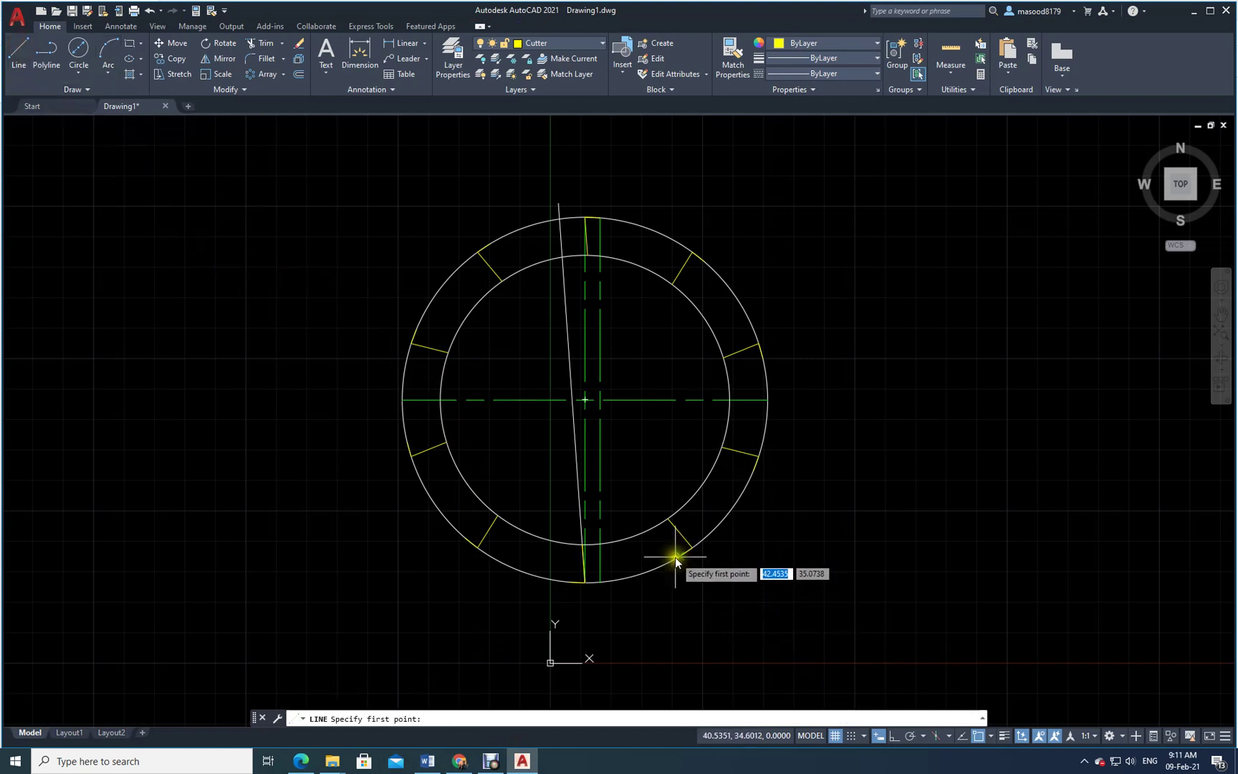
{"action": "left_click", "coordinate": [581, 545]}
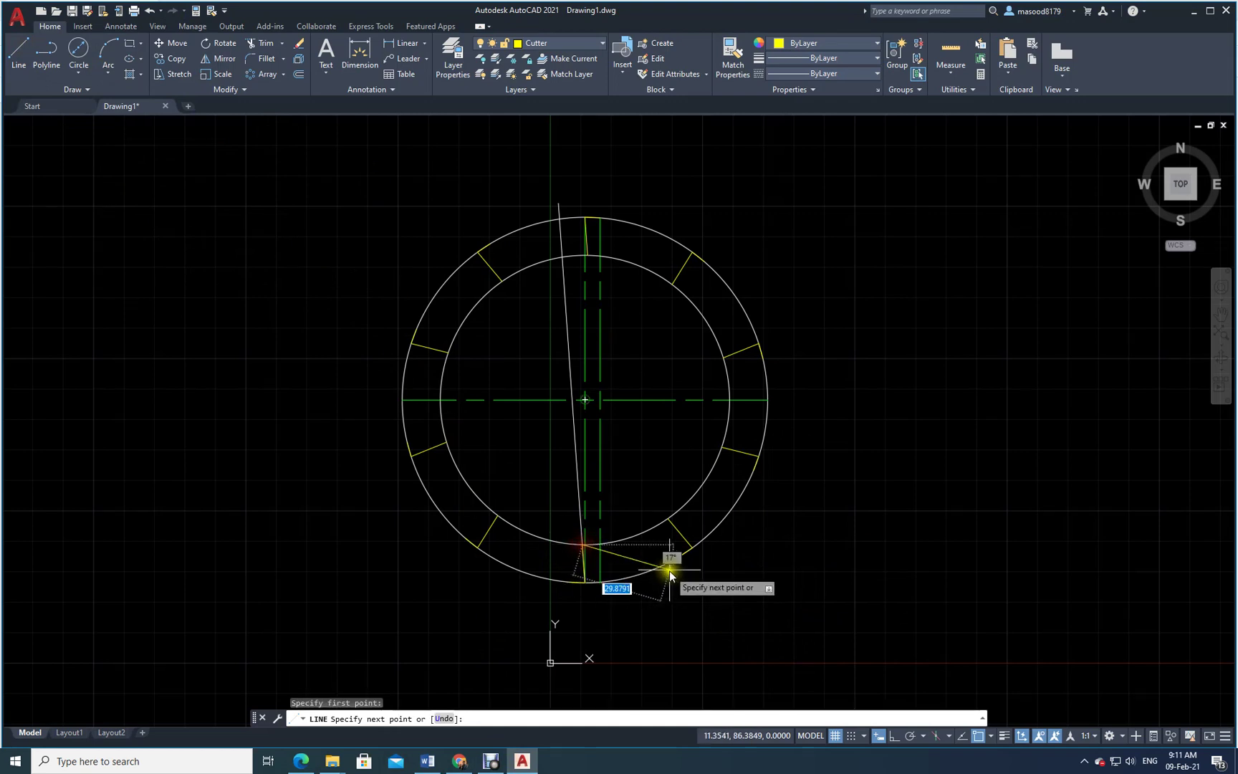
{"action": "left_click", "coordinate": [680, 558]}
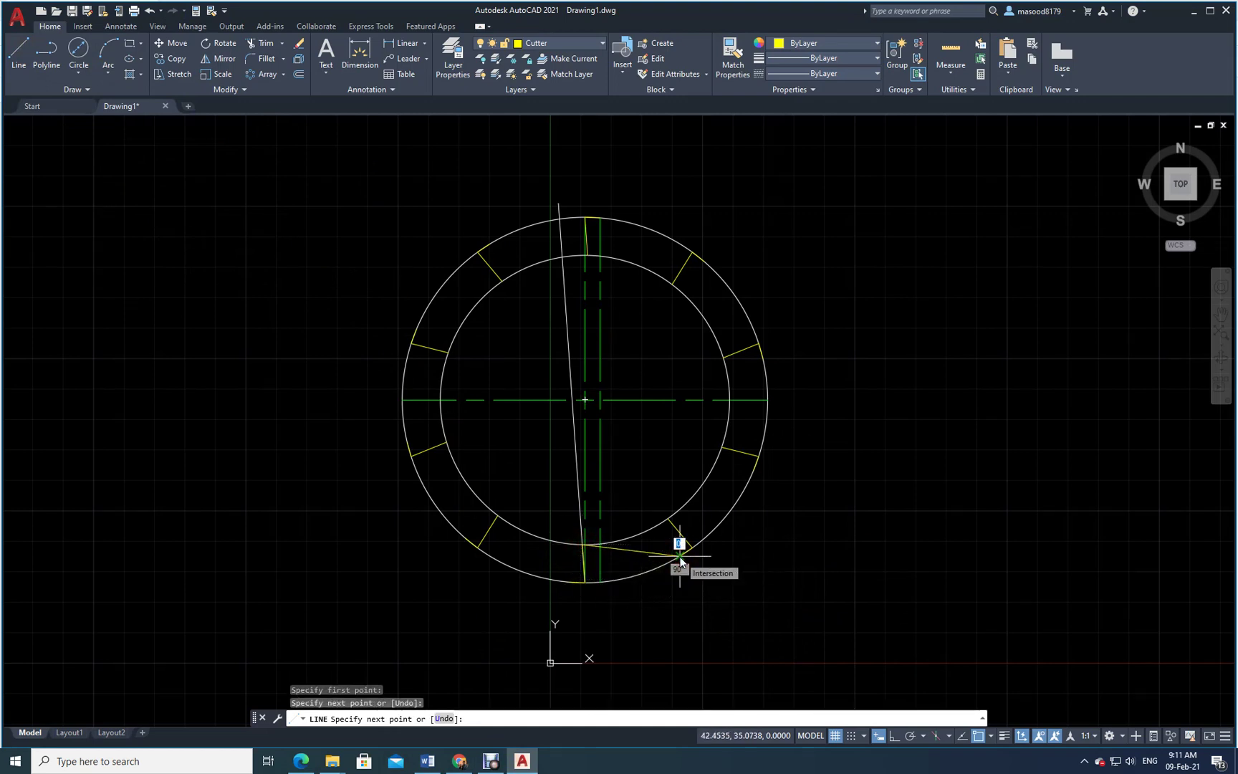
{"action": "key", "text": "Return"}
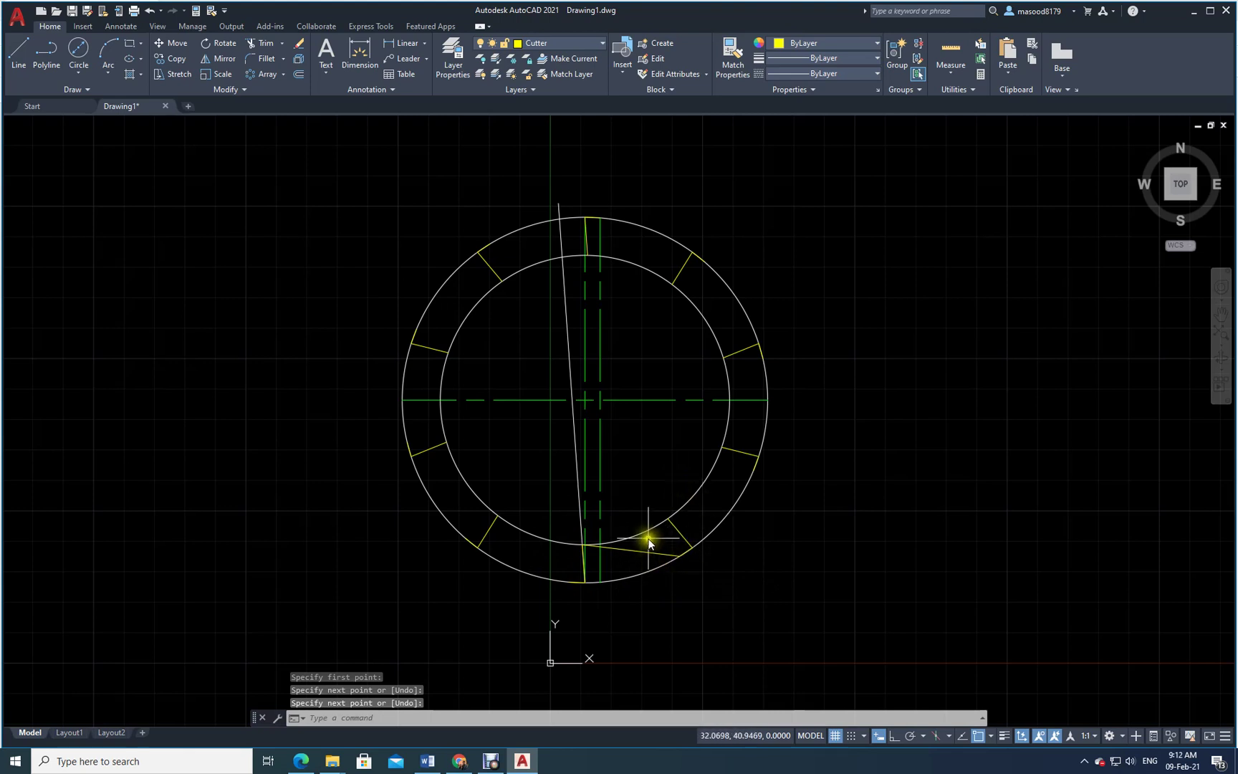
Polar-array the new sloping tooth line around the axis intersection with 10 items
{"action": "left_click", "coordinate": [255, 75]}
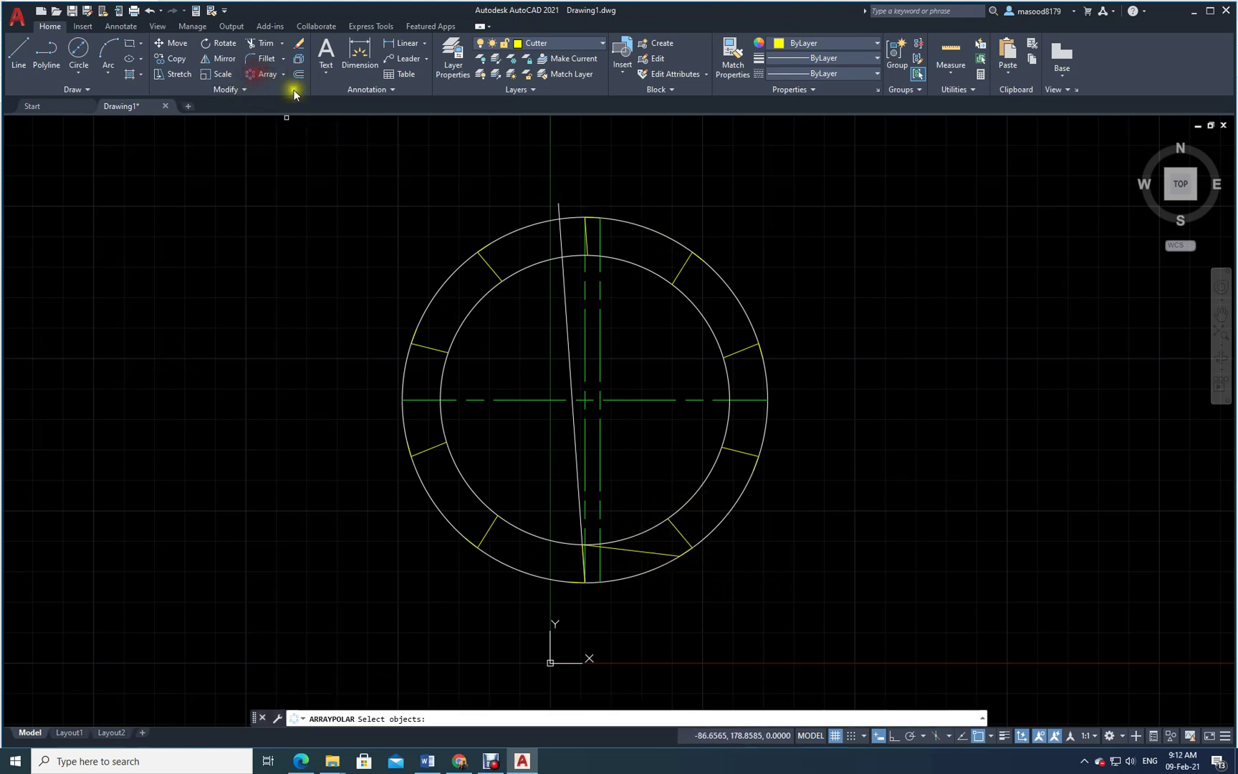
{"action": "left_click", "coordinate": [644, 552]}
{"action": "key", "text": "Return"}
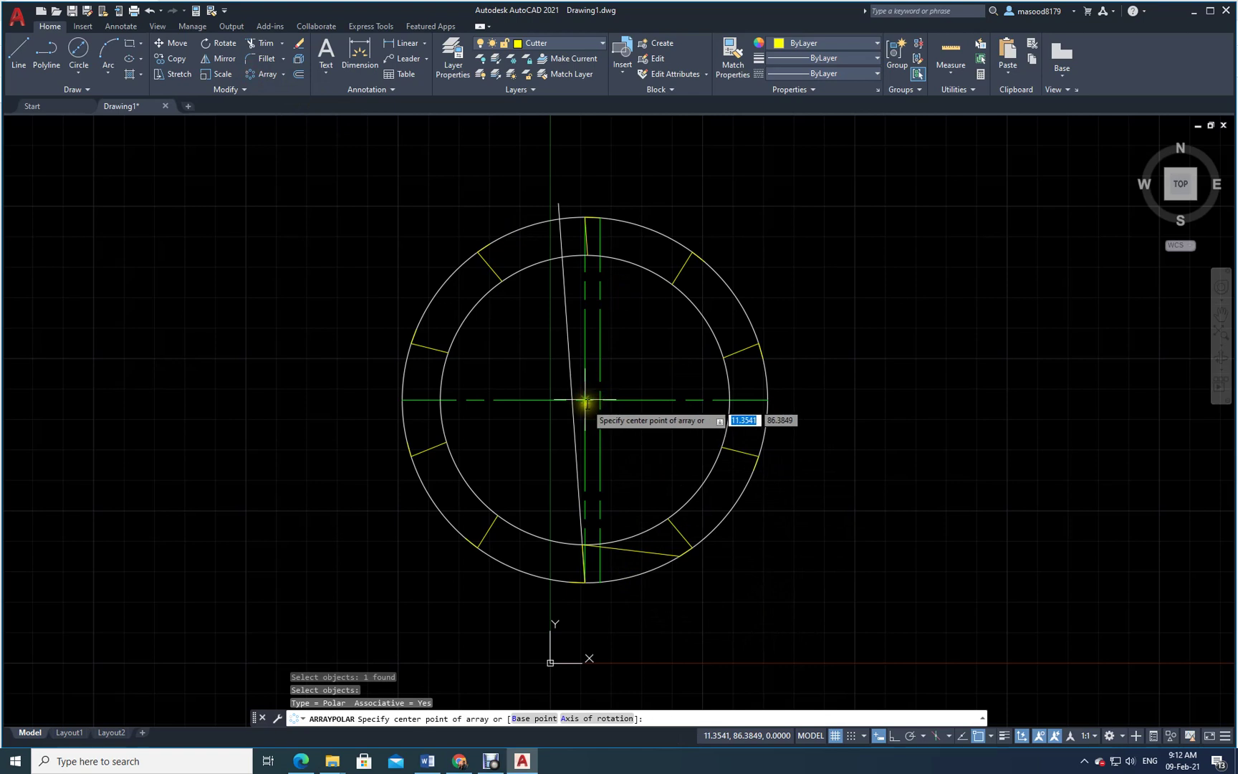
{"action": "left_click", "coordinate": [584, 400]}
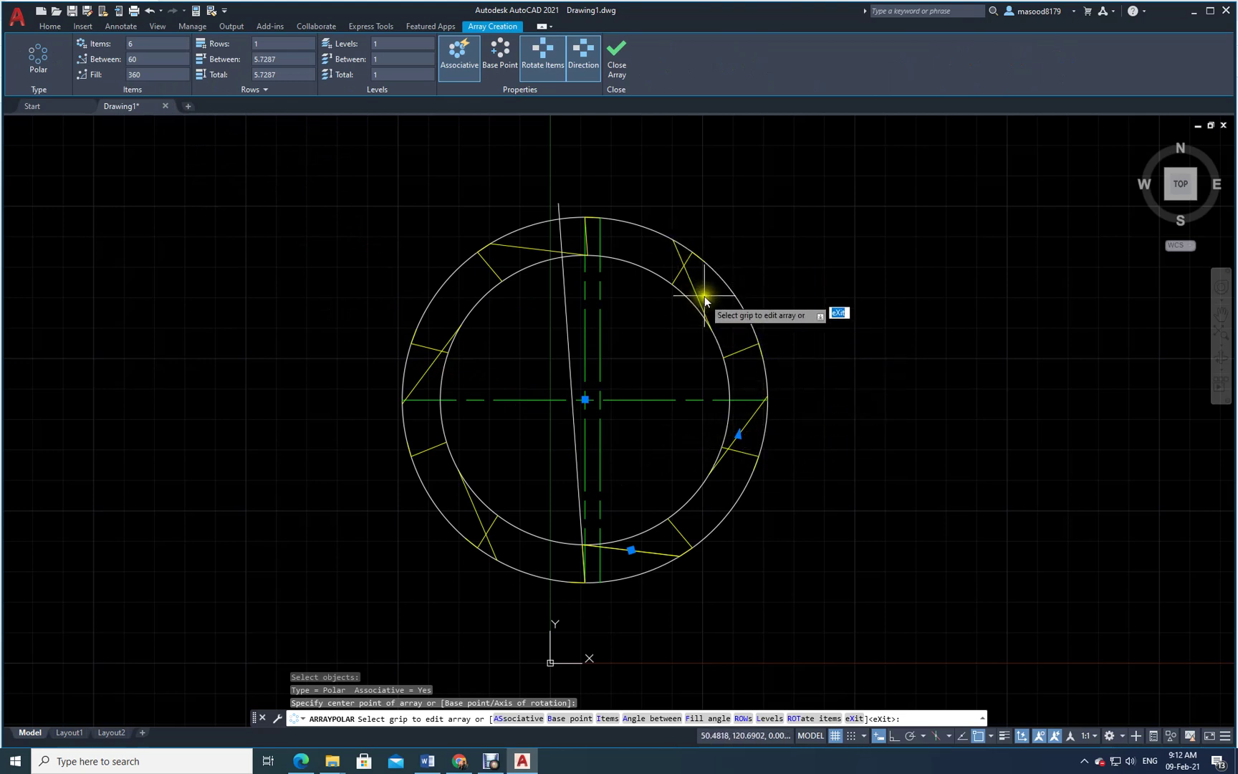
{"action": "left_click", "coordinate": [142, 48]}
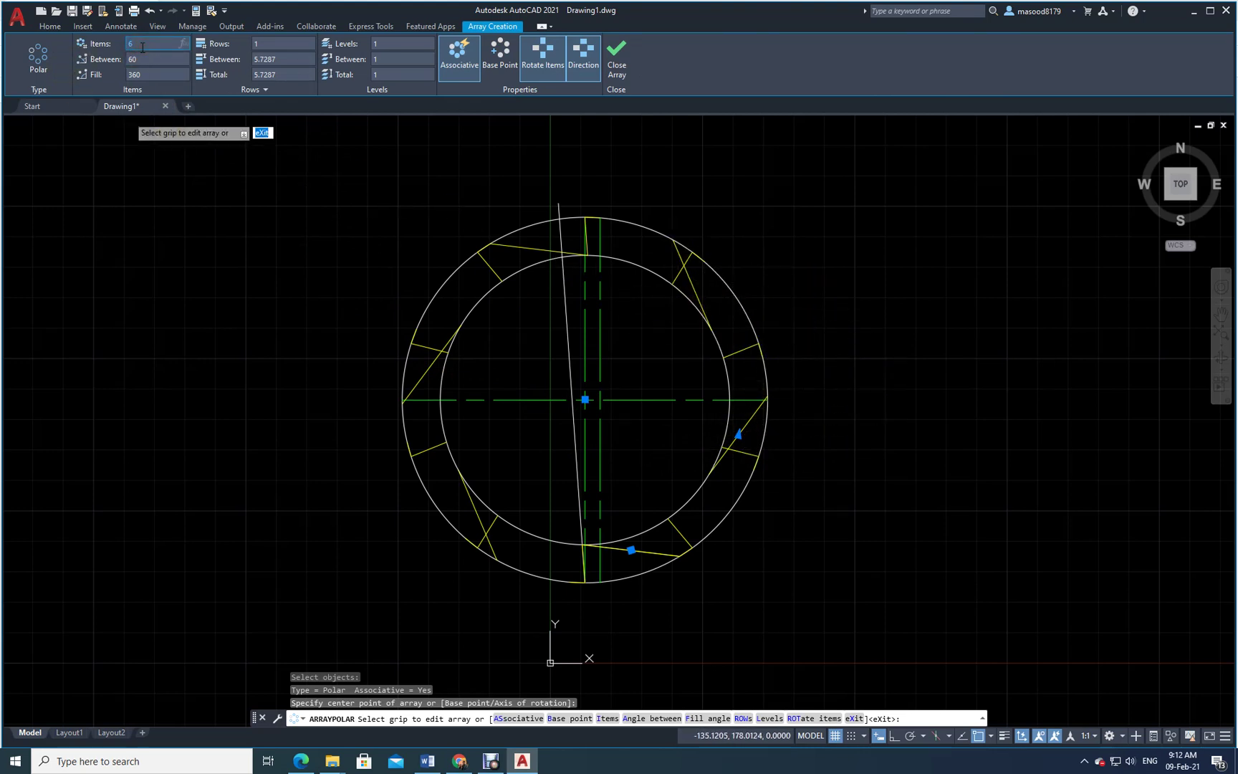
{"action": "key", "text": "Return"}
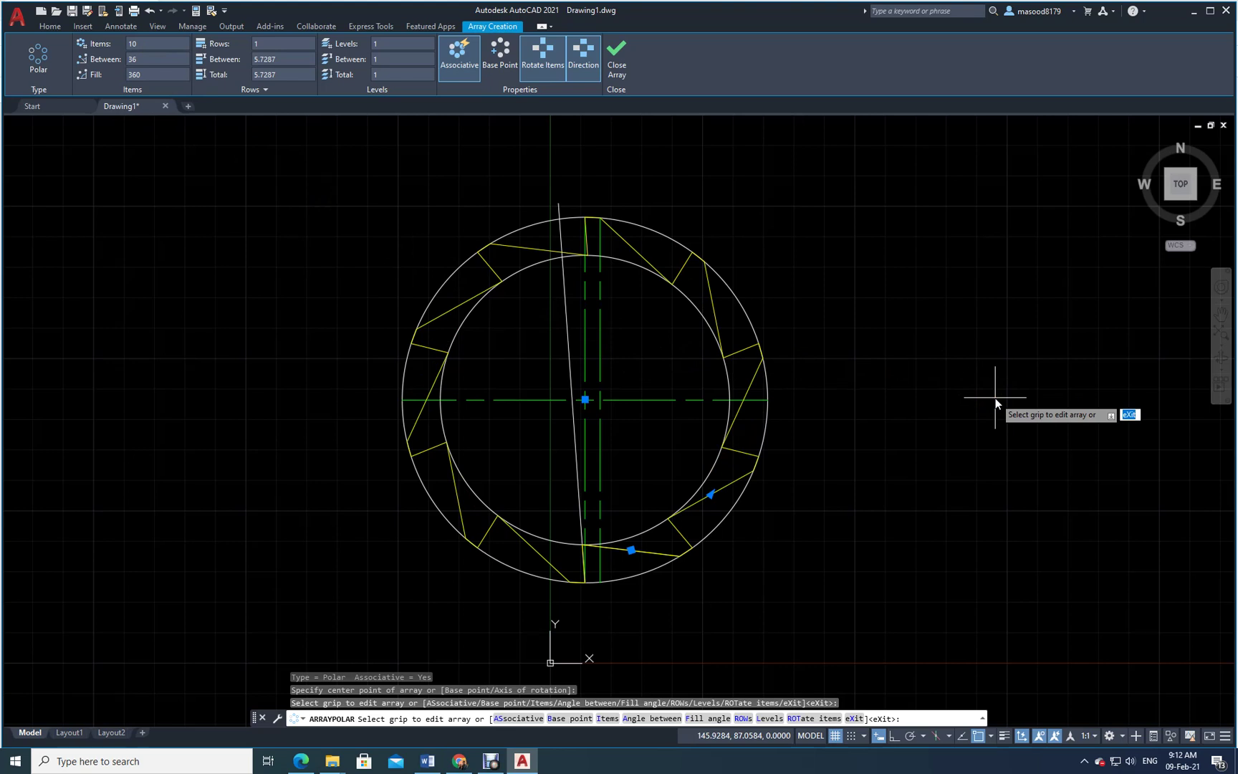
Finish the array and make layer 0 the current layer
{"action": "left_click", "coordinate": [41, 26]}
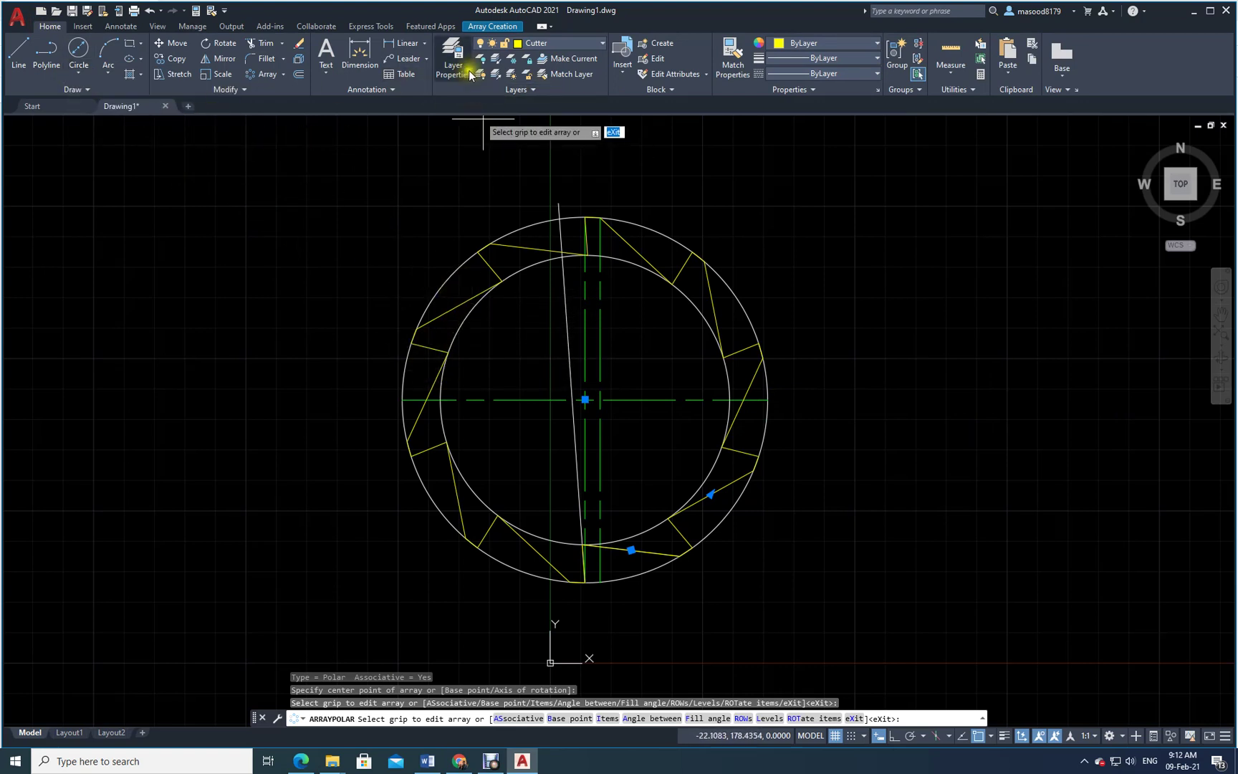
{"action": "left_click", "coordinate": [445, 52]}
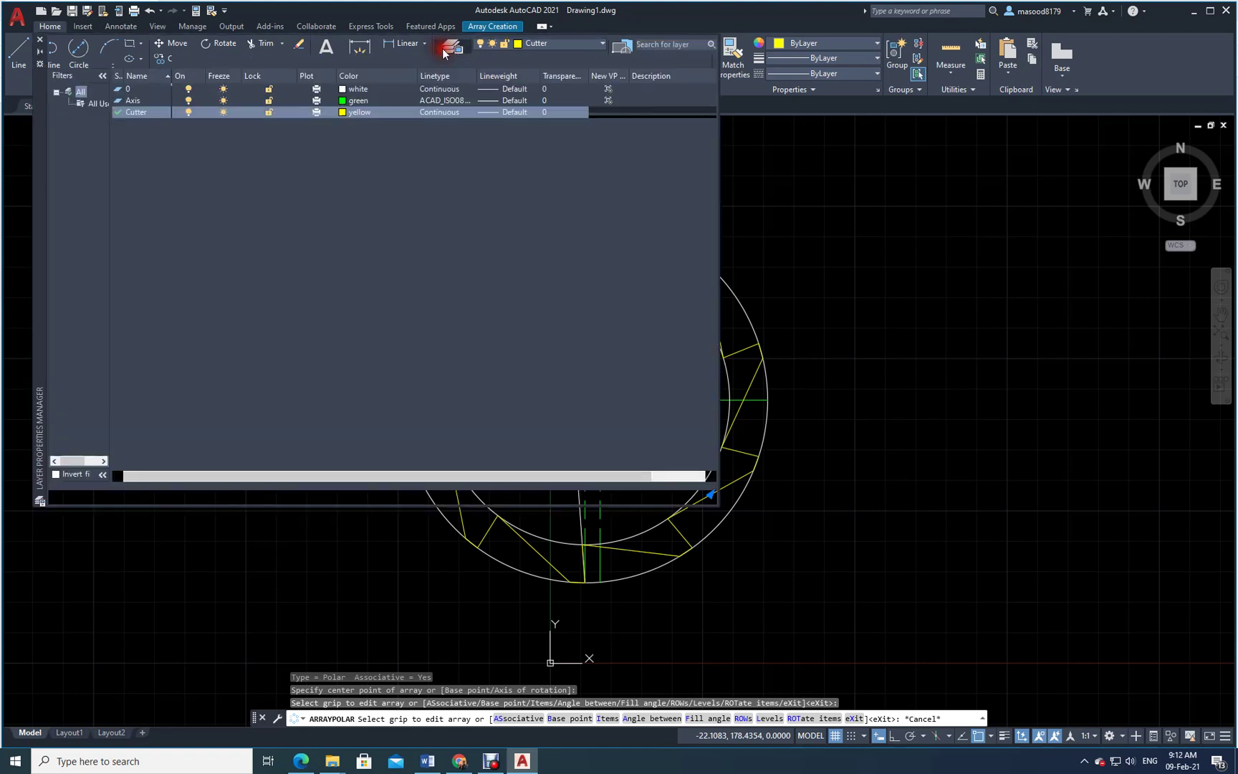
{"action": "double_click", "coordinate": [145, 90]}
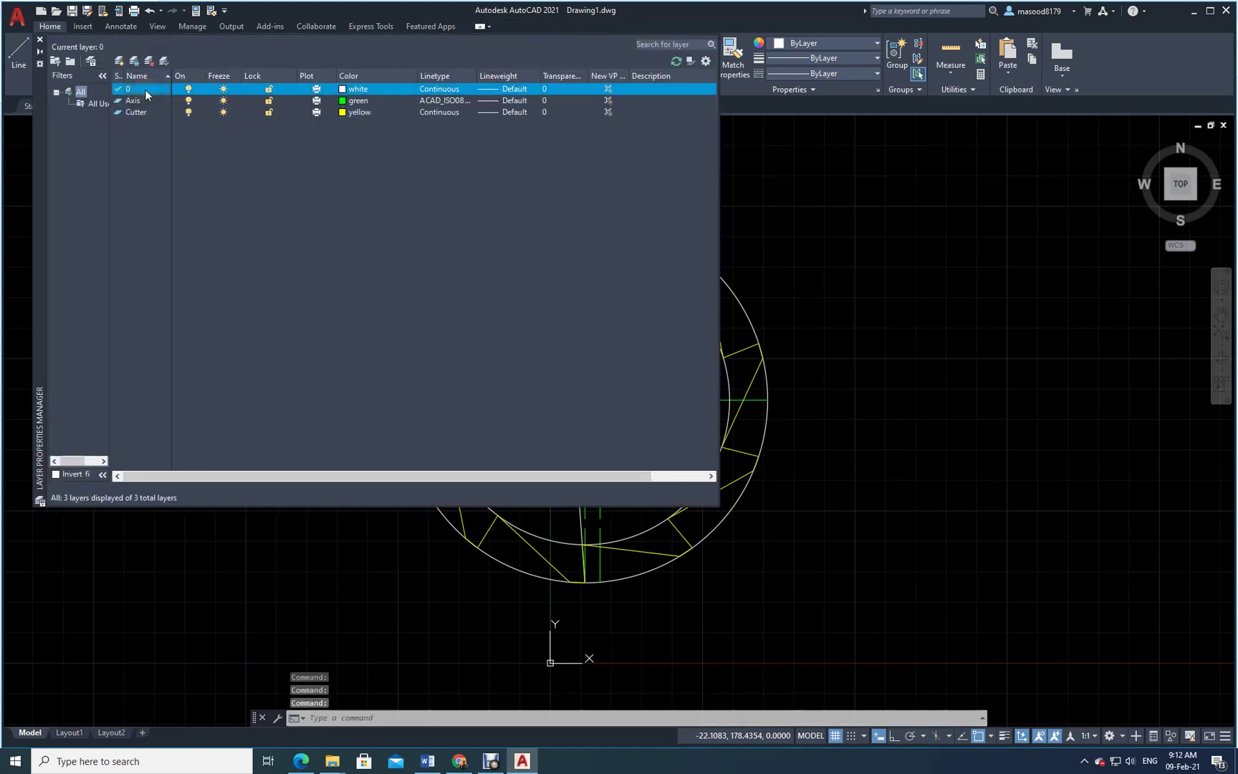
Set the colour of layer 0 to index colour 254
{"action": "left_click", "coordinate": [348, 90]}
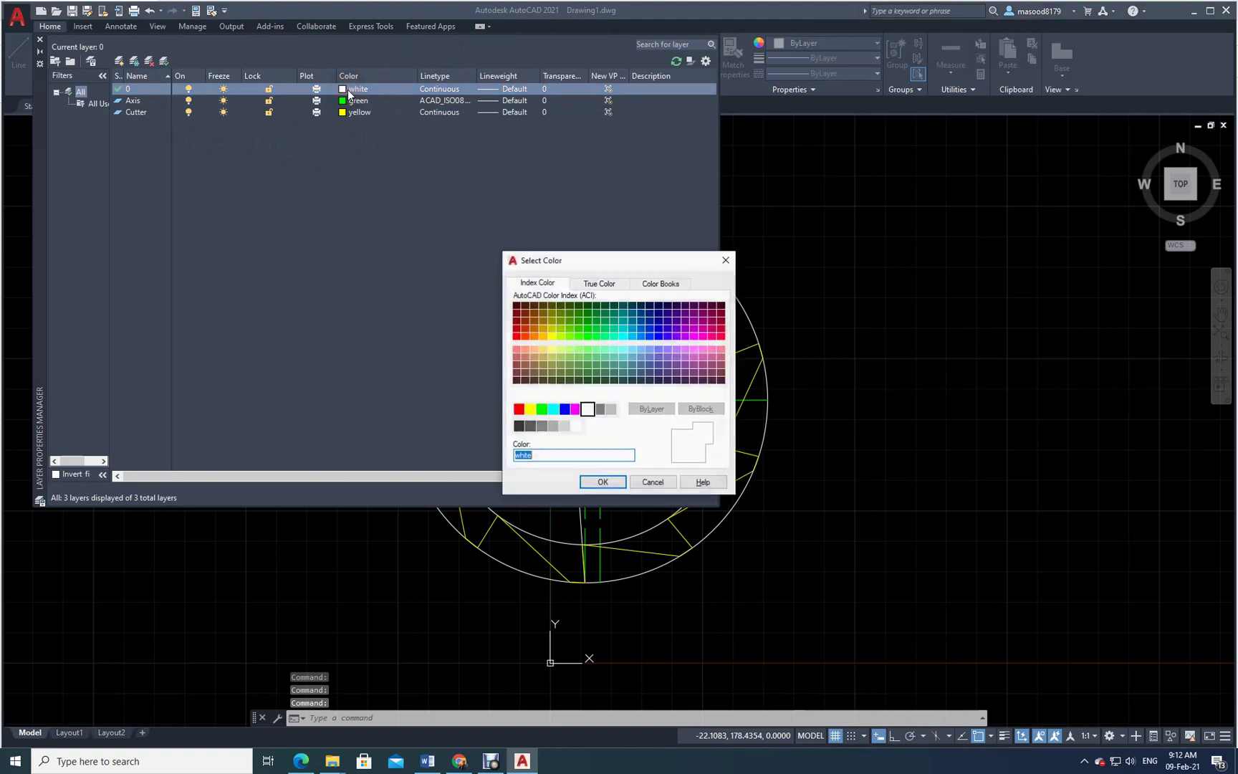
{"action": "left_click", "coordinate": [565, 426]}
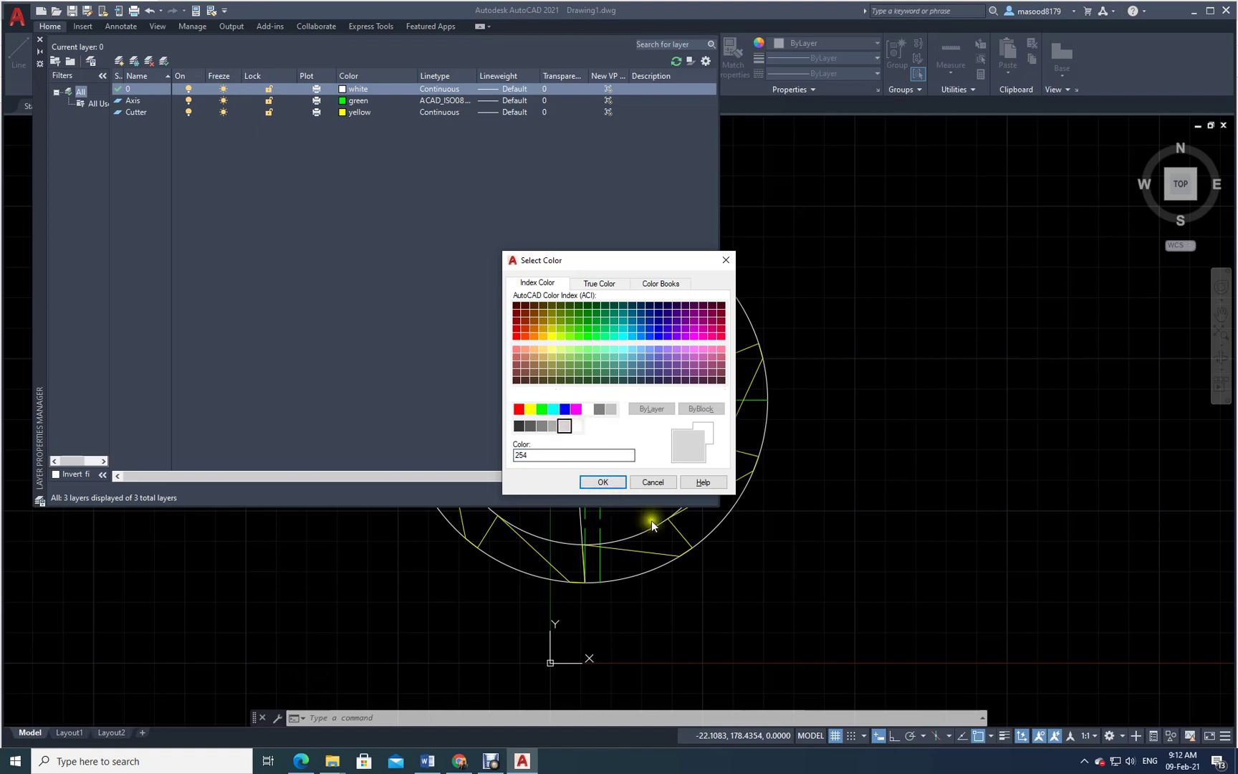
{"action": "left_click", "coordinate": [603, 482]}
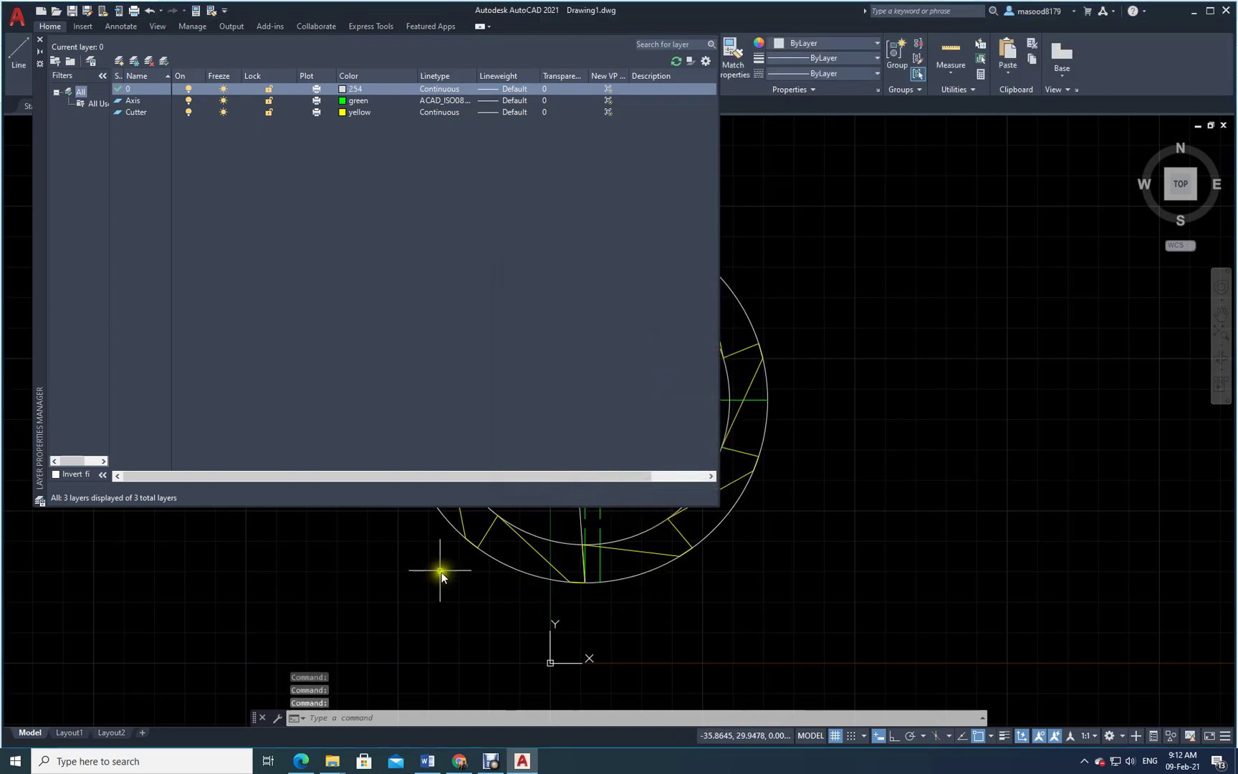
Set layer 0 to true colour 242,242,242 and close the layer manager
{"action": "left_click", "coordinate": [346, 92]}
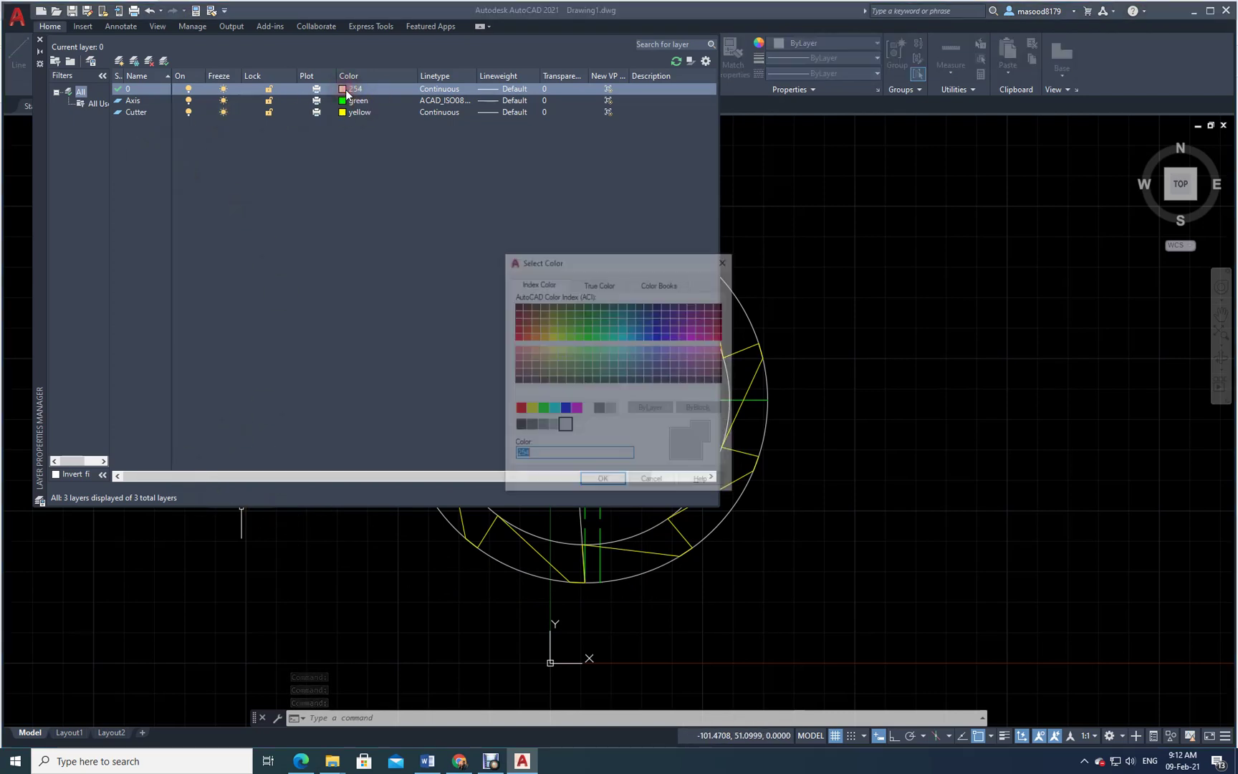
{"action": "left_click", "coordinate": [590, 287]}
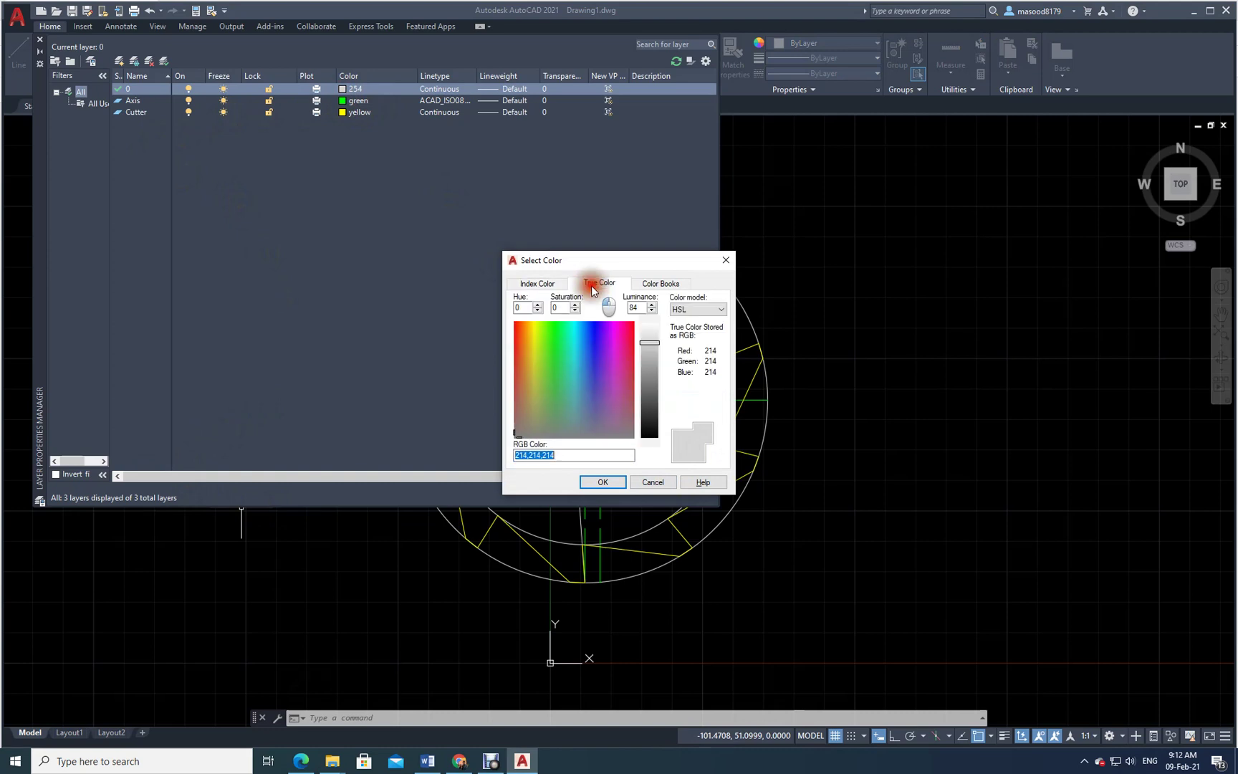
{"action": "left_click_drag", "start_coordinate": [653, 356], "coordinate": [652, 330]}
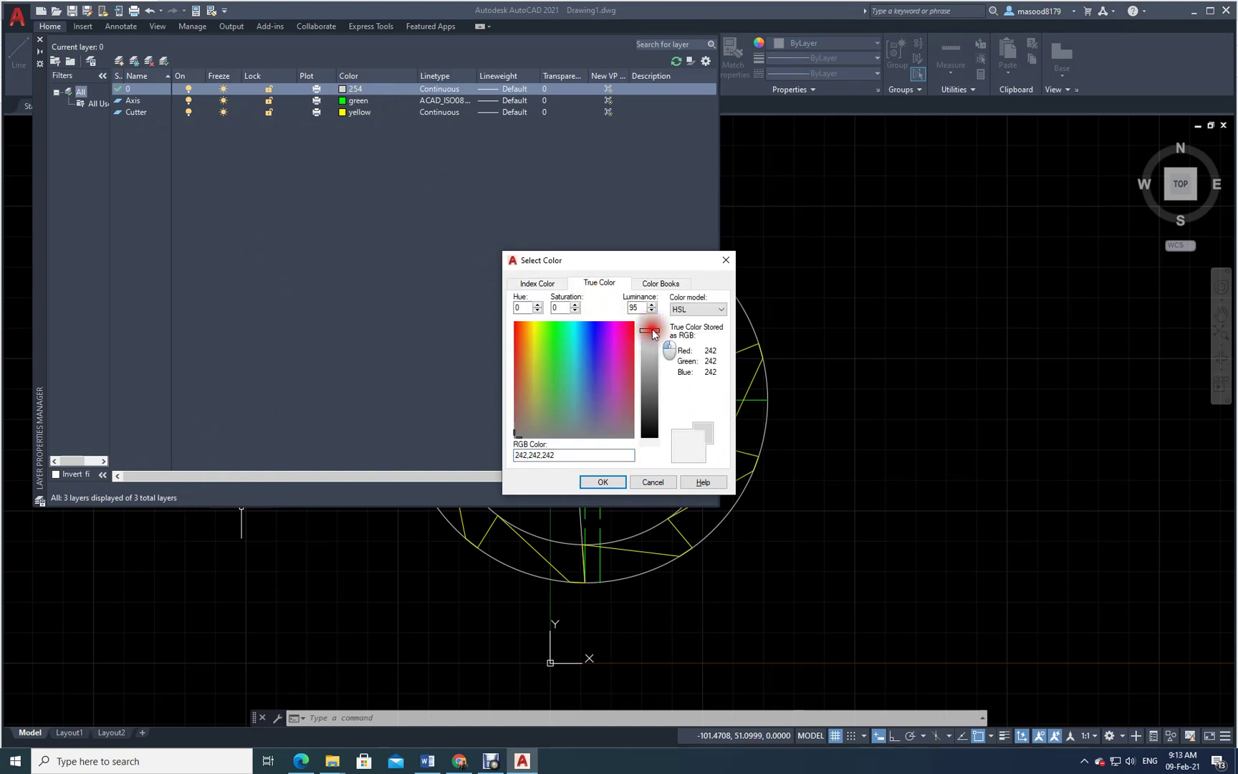
{"action": "left_click", "coordinate": [619, 484]}
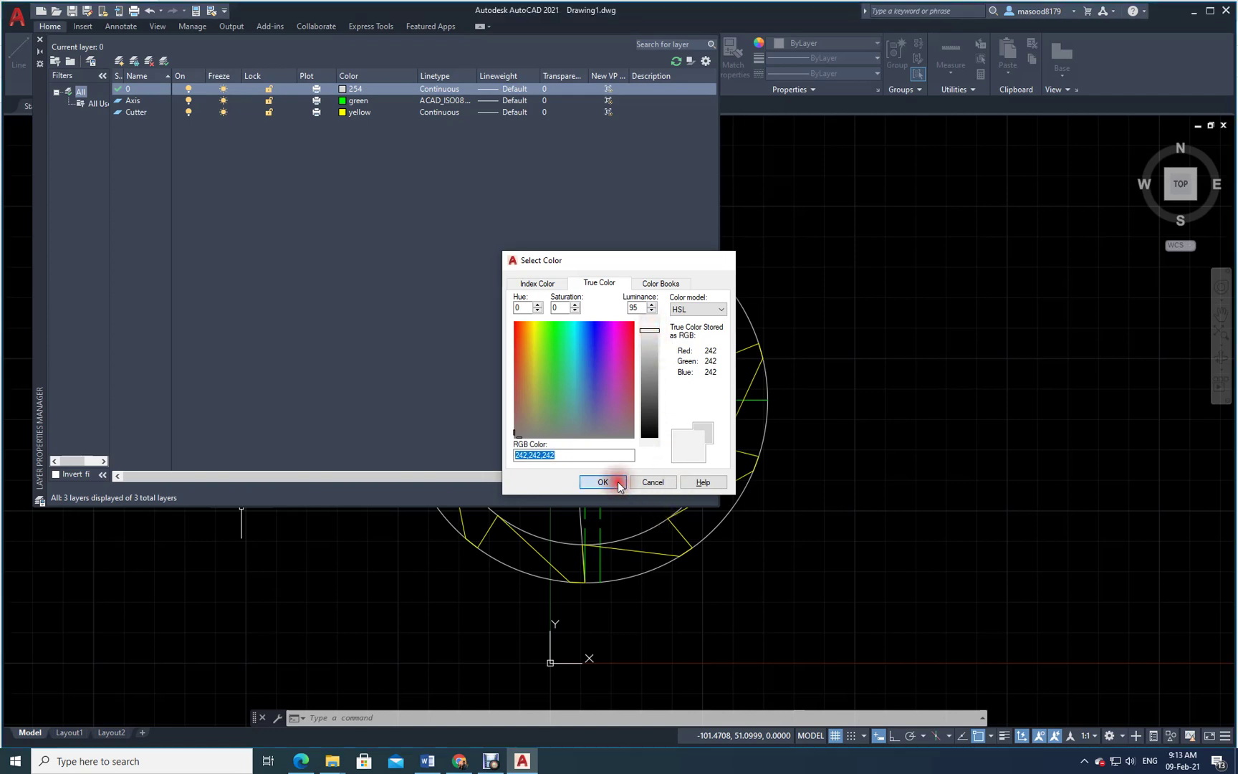
{"action": "left_click", "coordinate": [41, 40]}
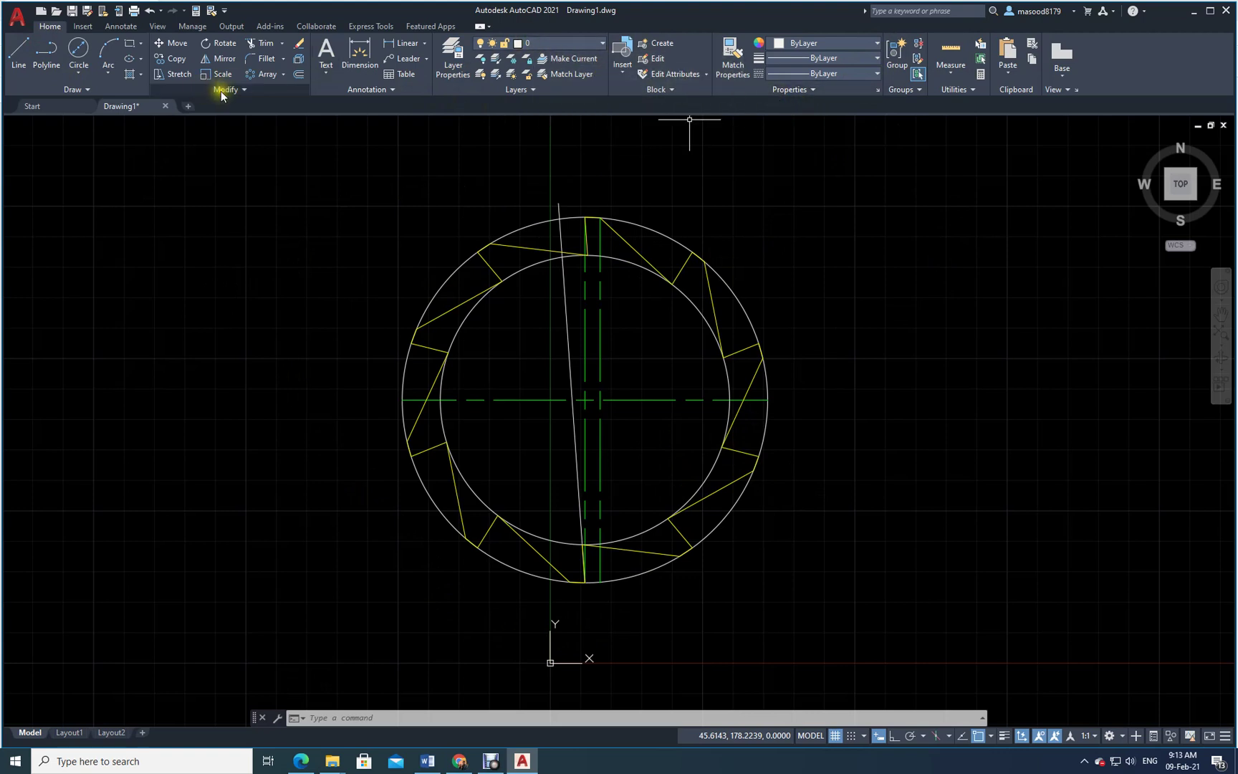
Select the outer circle and the tooth-root circle and open the full colour selection for their colour property
{"action": "left_click", "coordinate": [677, 240]}
{"action": "left_click", "coordinate": [643, 271]}
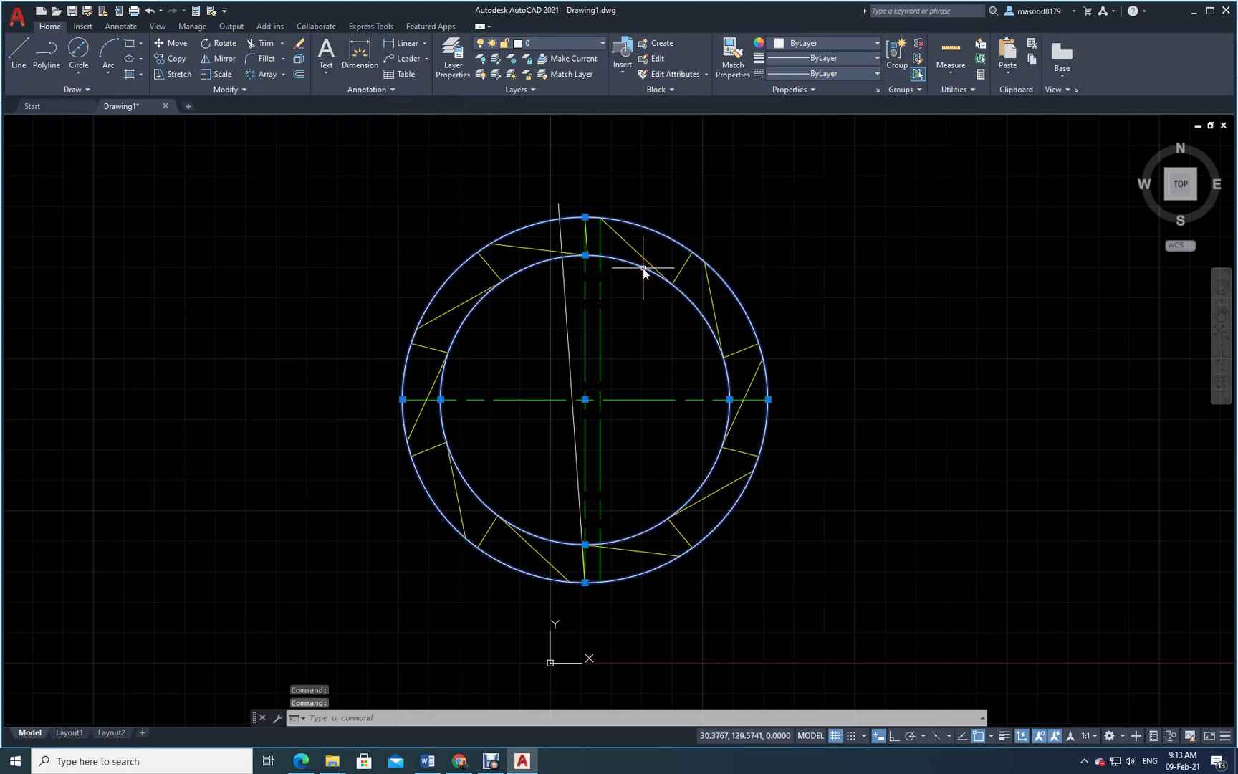
{"action": "right_click", "coordinate": [757, 312]}
{"action": "left_click", "coordinate": [793, 585]}
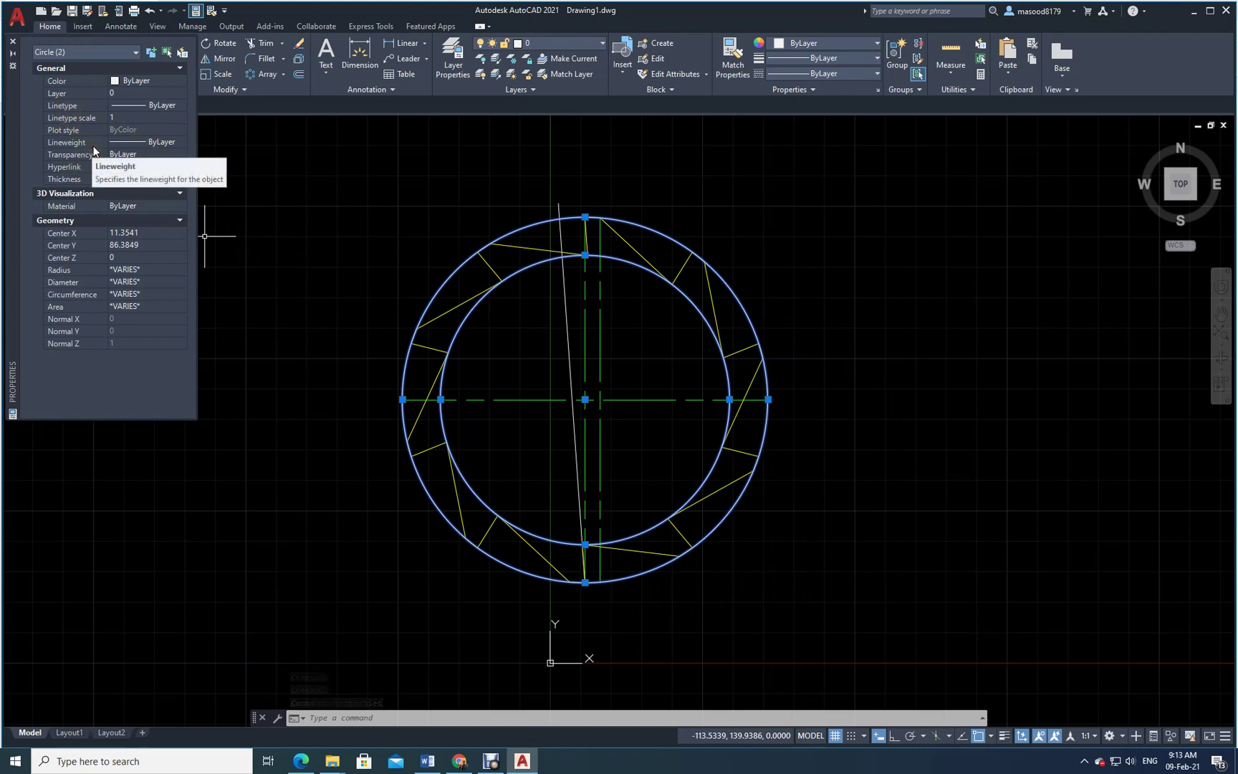
{"action": "left_click", "coordinate": [159, 80]}
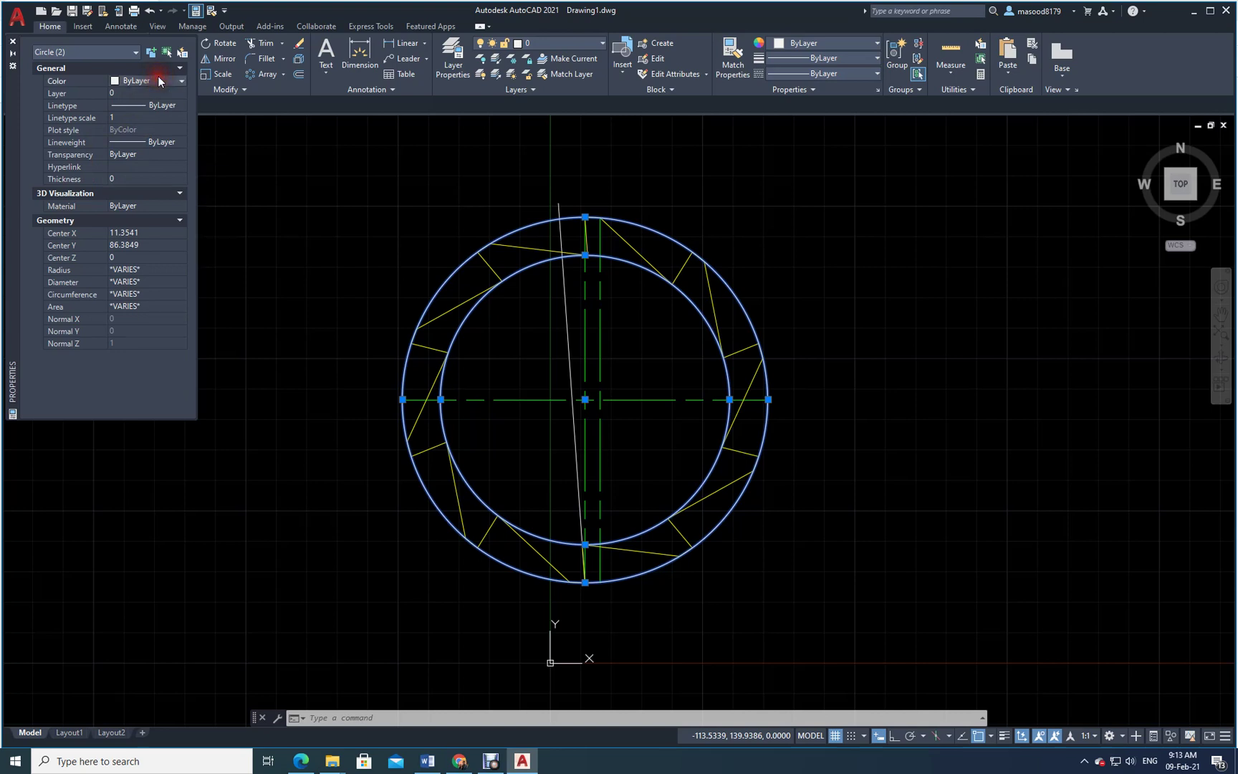
{"action": "left_click", "coordinate": [180, 81]}
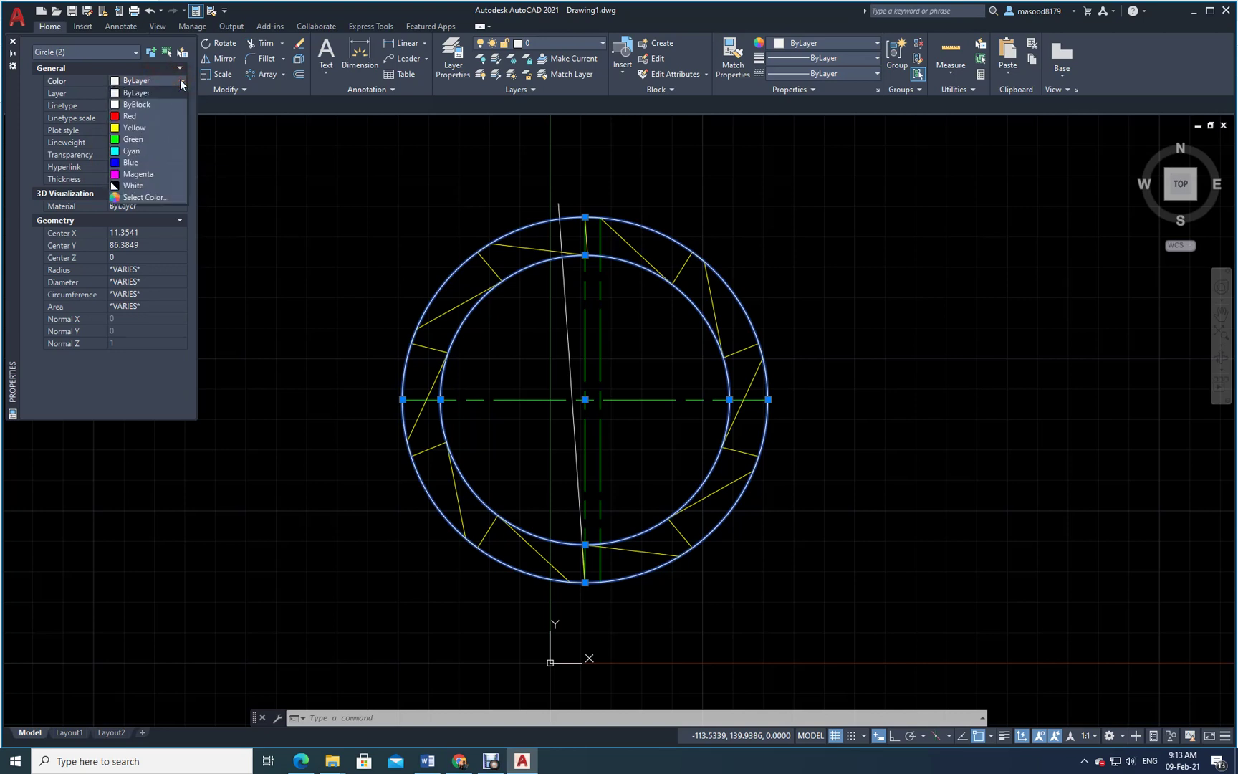
{"action": "left_click", "coordinate": [137, 196]}
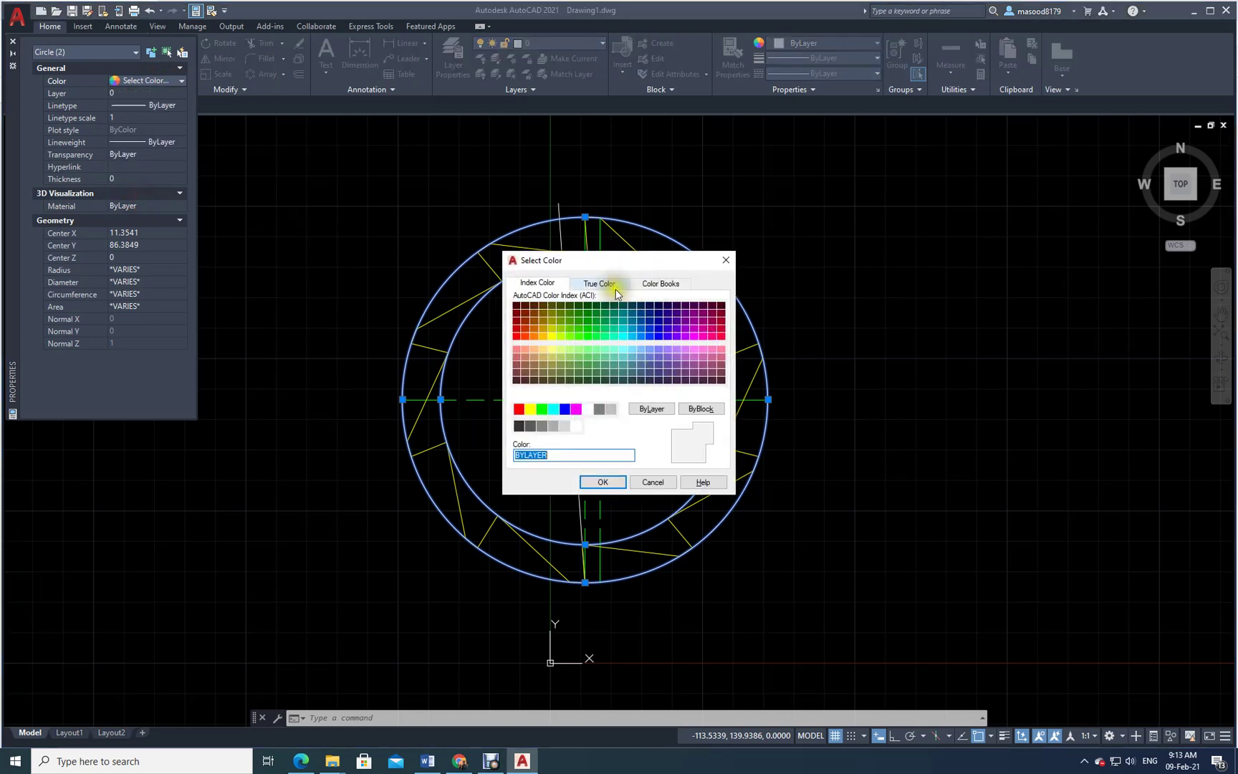
Try true colour 255,255,255 for the two circles and look at the colour books
{"action": "left_click", "coordinate": [599, 284]}
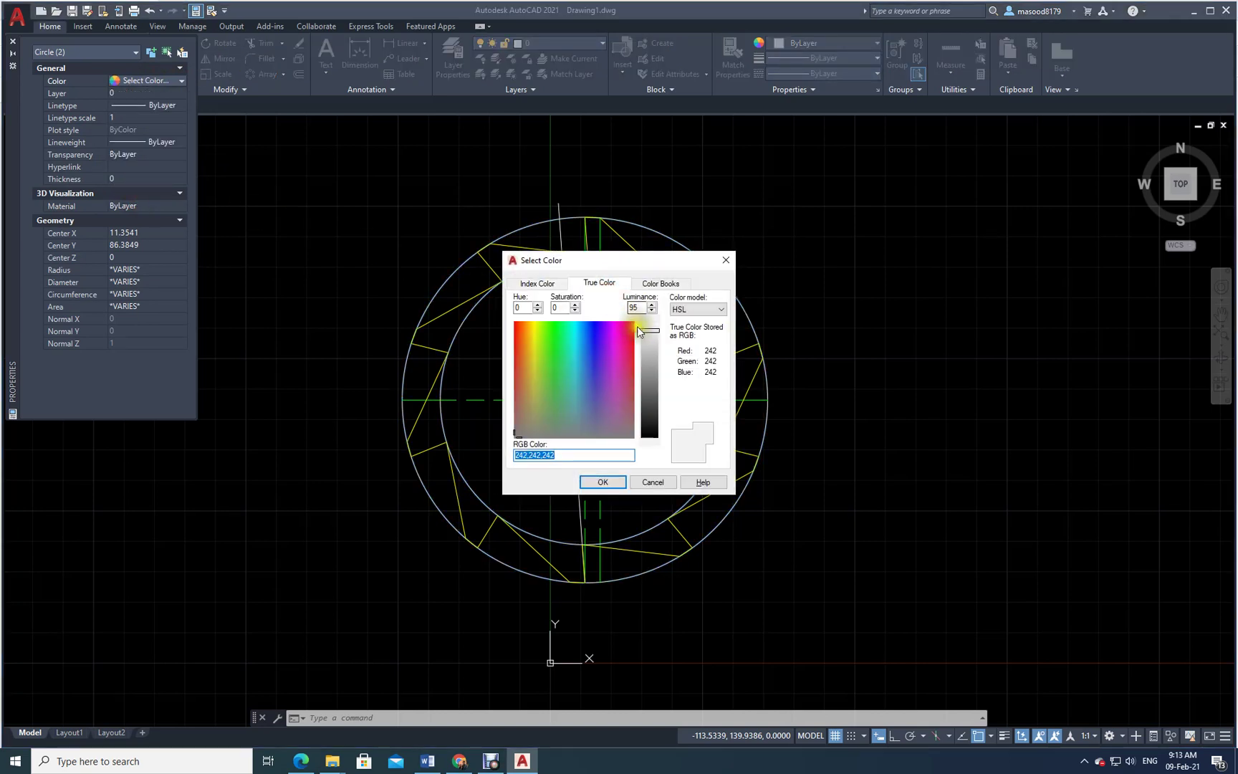
{"action": "left_click_drag", "start_coordinate": [650, 329], "coordinate": [650, 320]}
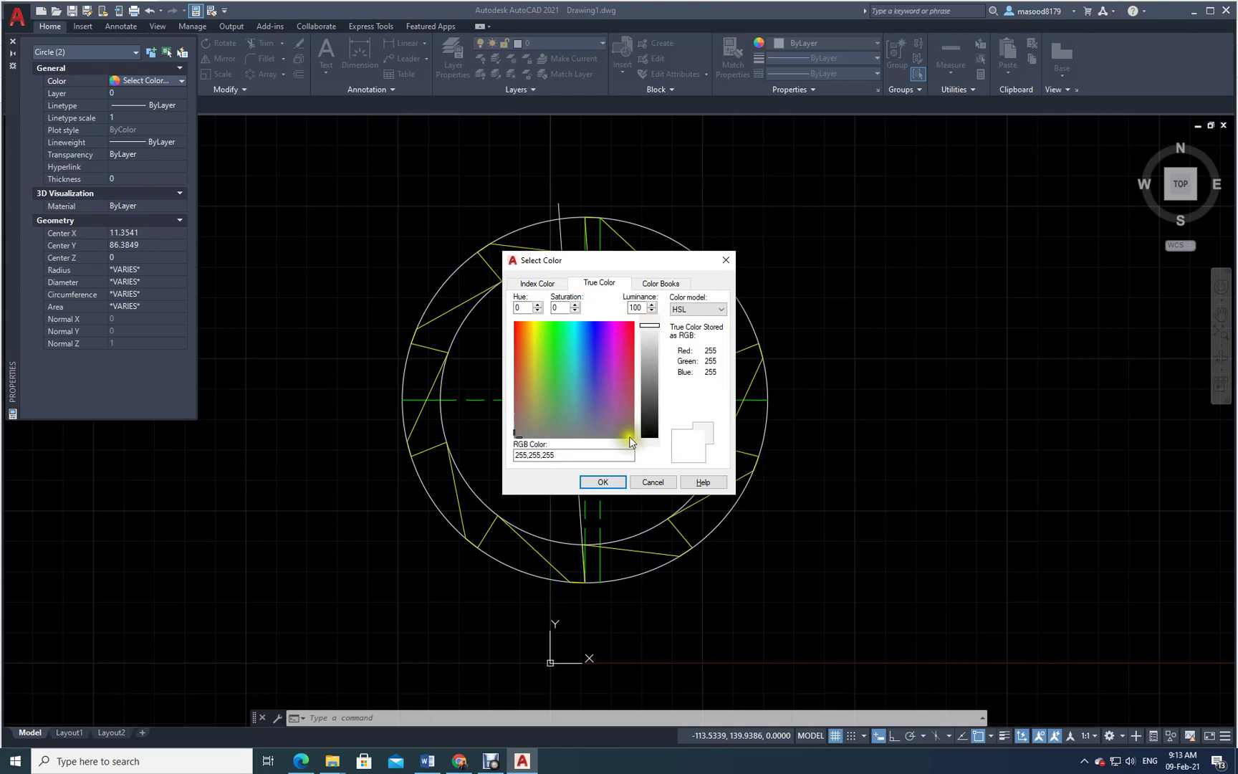
{"action": "left_click", "coordinate": [655, 284]}
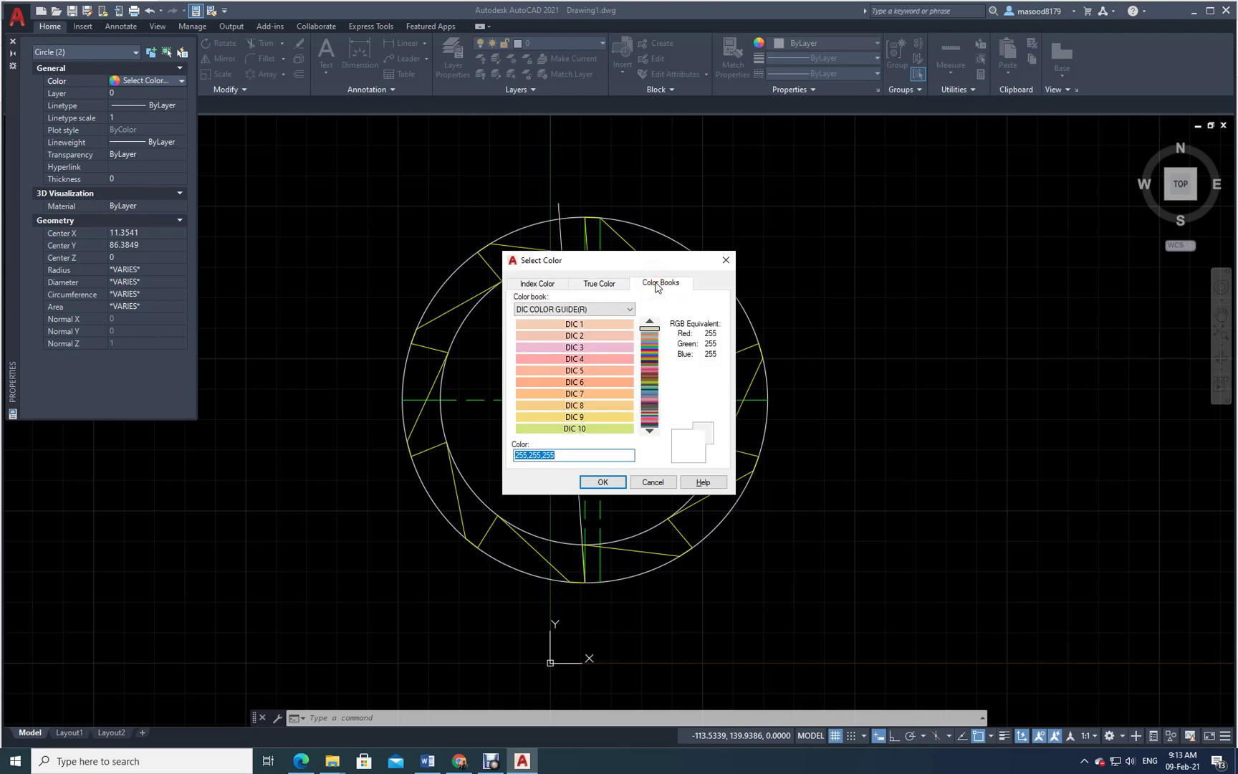
{"action": "left_click", "coordinate": [537, 283]}
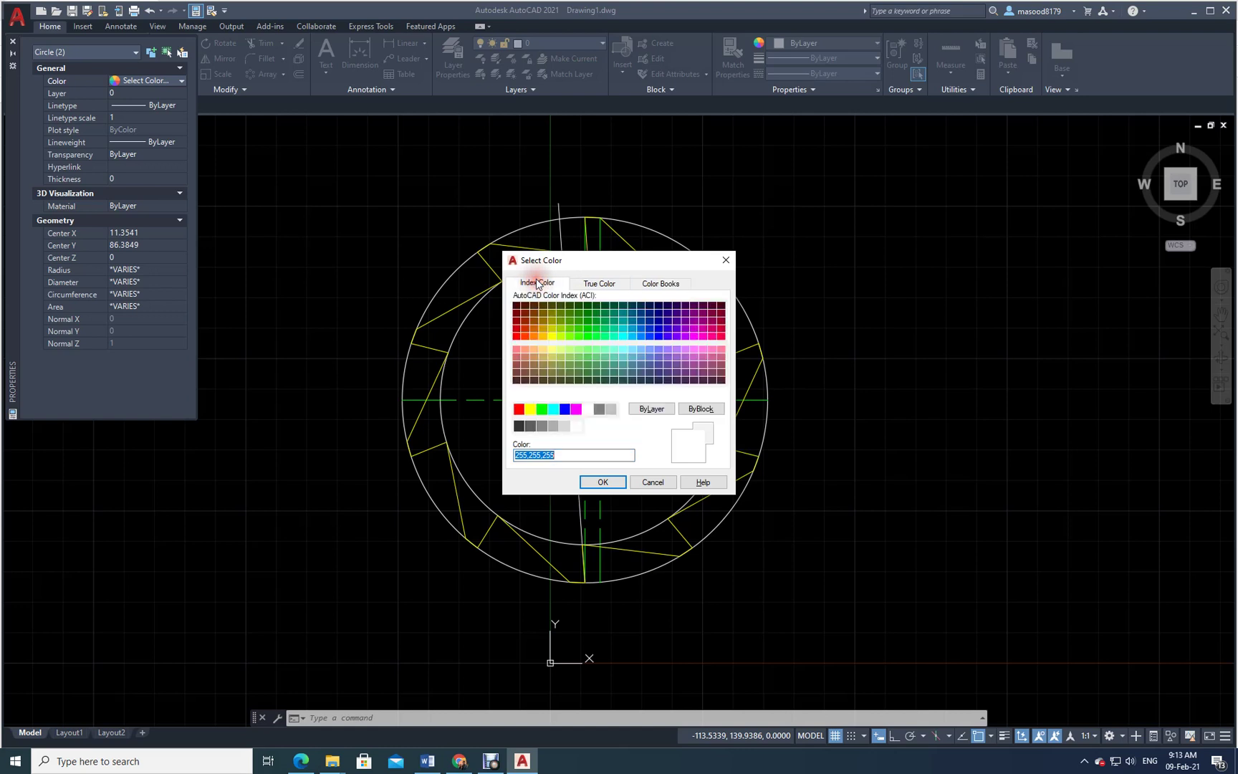
Set the two selected circles to index colour 254, then close their properties and deselect them
{"action": "left_click", "coordinate": [565, 425]}
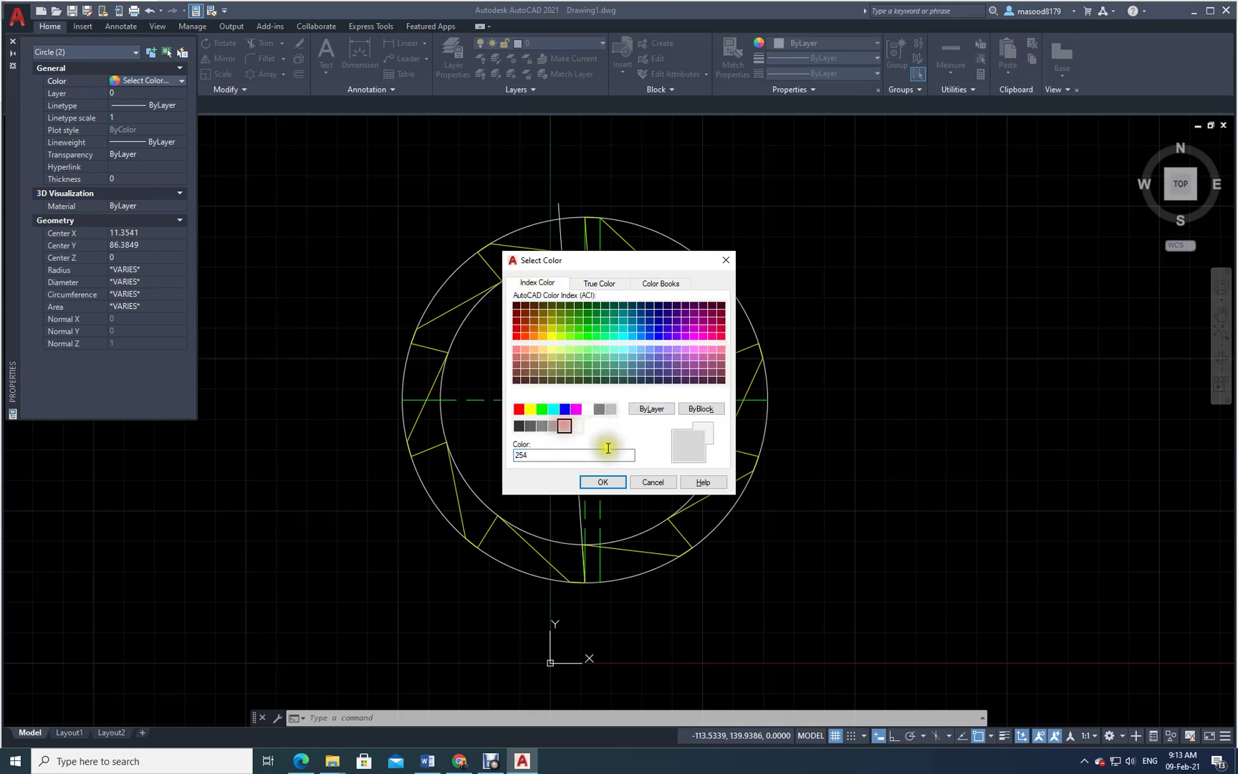
{"action": "left_click", "coordinate": [603, 480]}
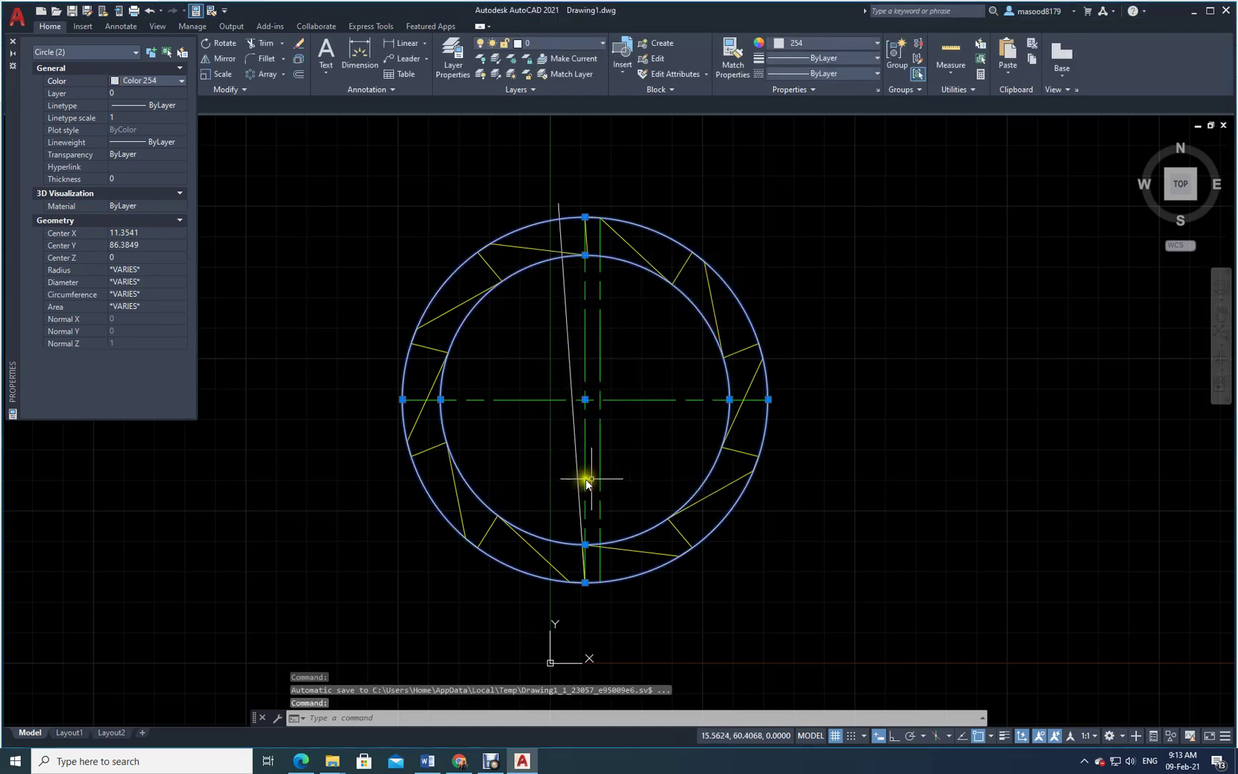
{"action": "left_click", "coordinate": [12, 41]}
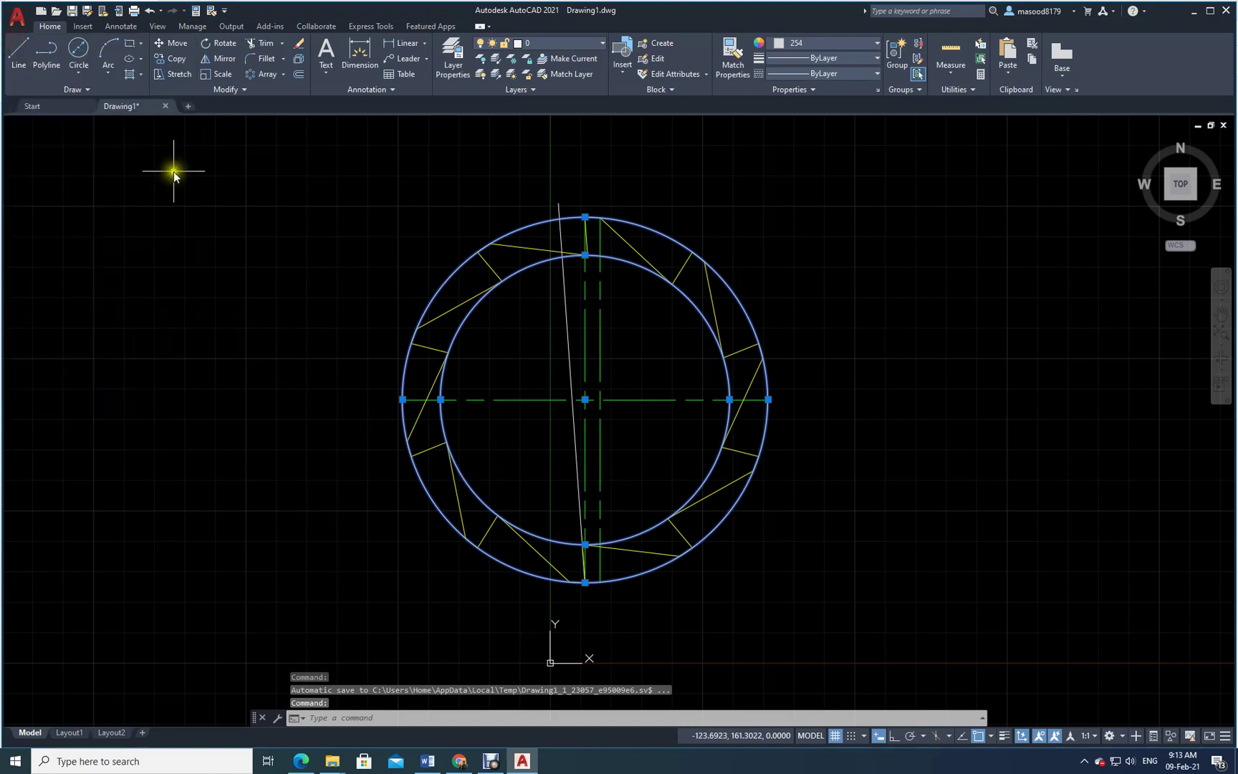
{"action": "key", "text": "Escape"}
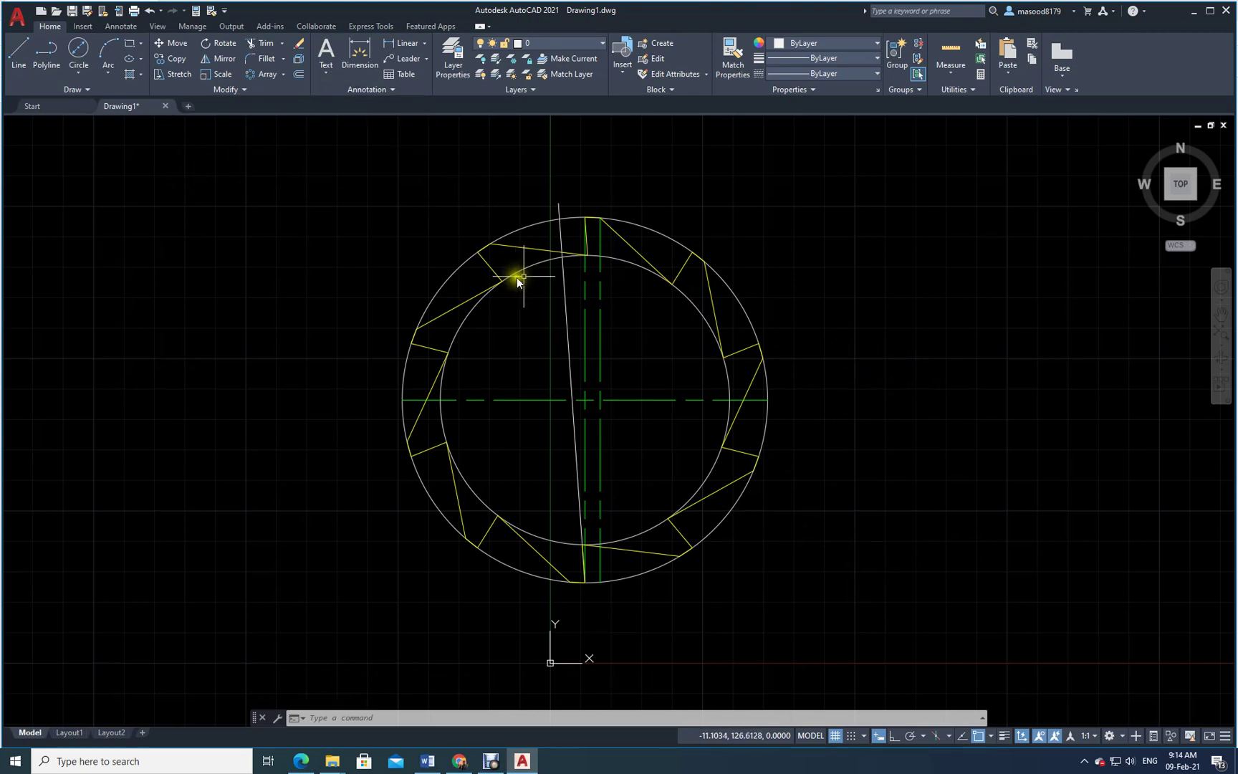
Erase the vertical offset axis line just right of the centre axis
{"action": "left_click", "coordinate": [601, 332]}
{"action": "right_click", "coordinate": [601, 333]}
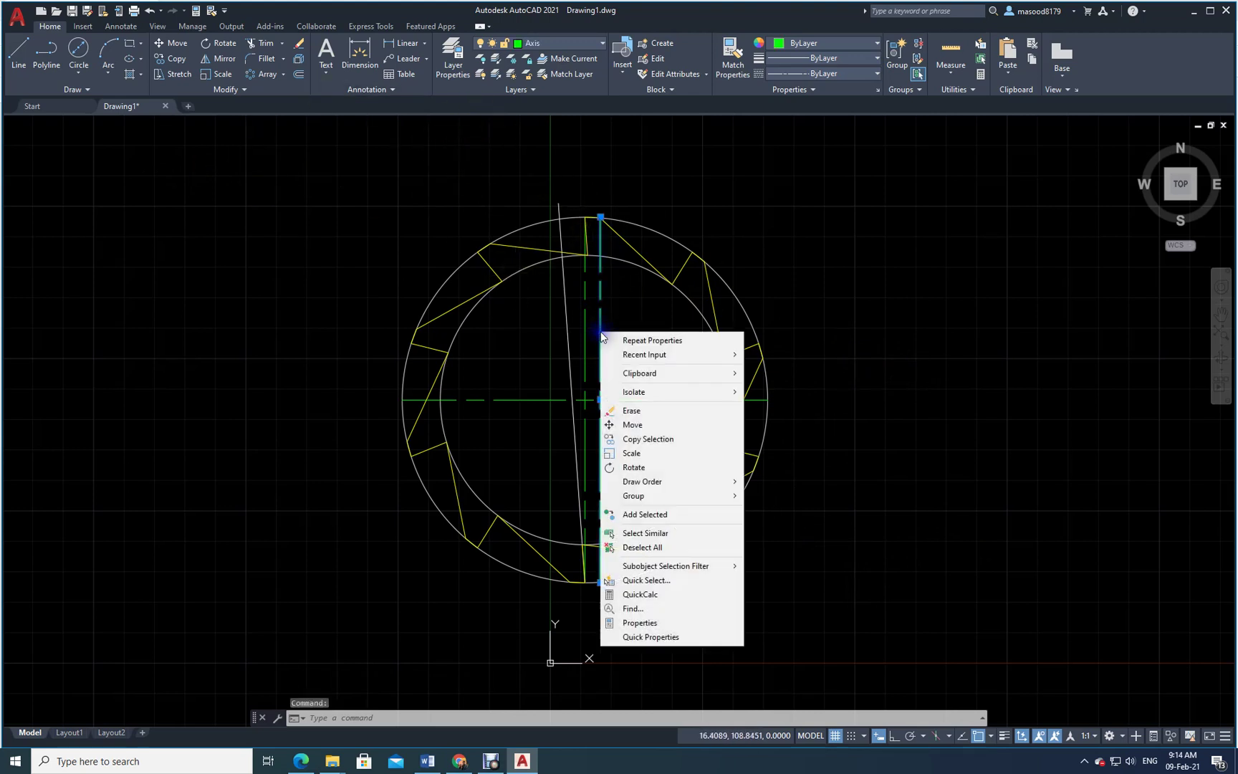
{"action": "left_click", "coordinate": [640, 410]}
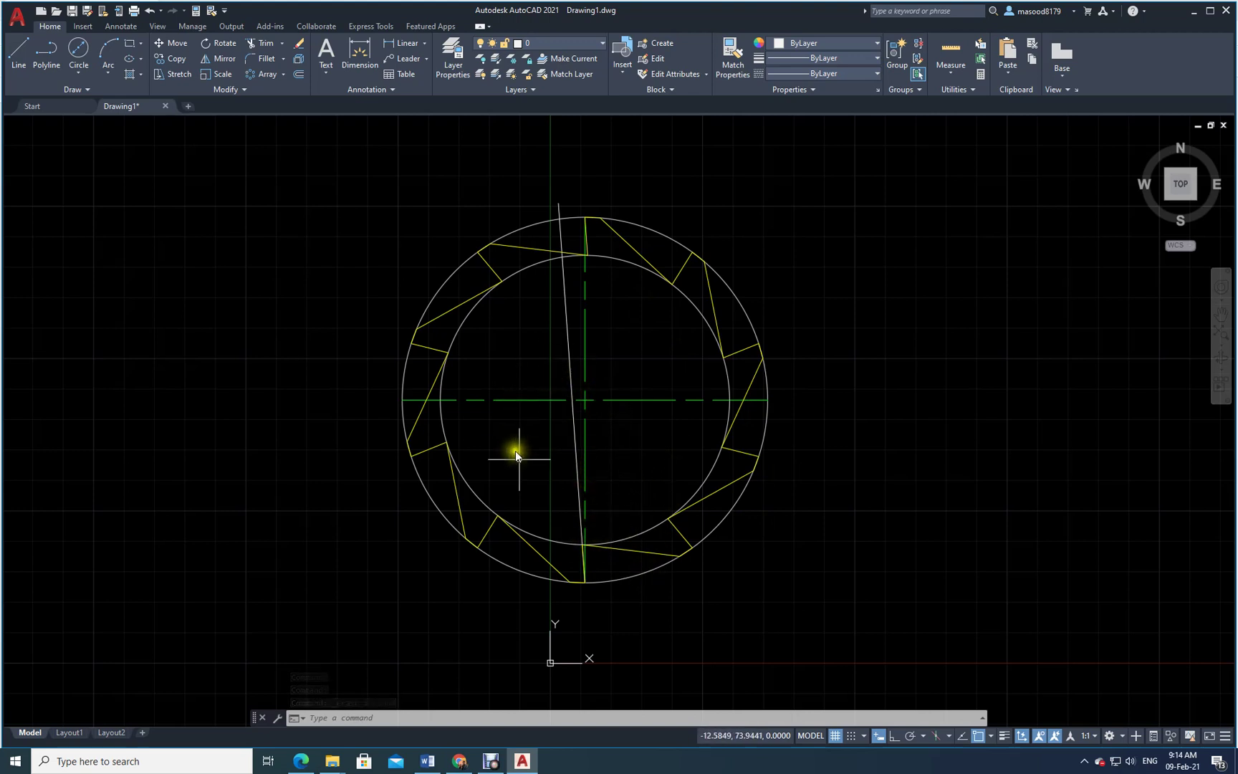
Check the PDF and draw the keyway's upper half from 60 mm left of the bore's right quadrant, 8 mm up and about 10 mm right
{"action": "left_click", "coordinate": [301, 763]}
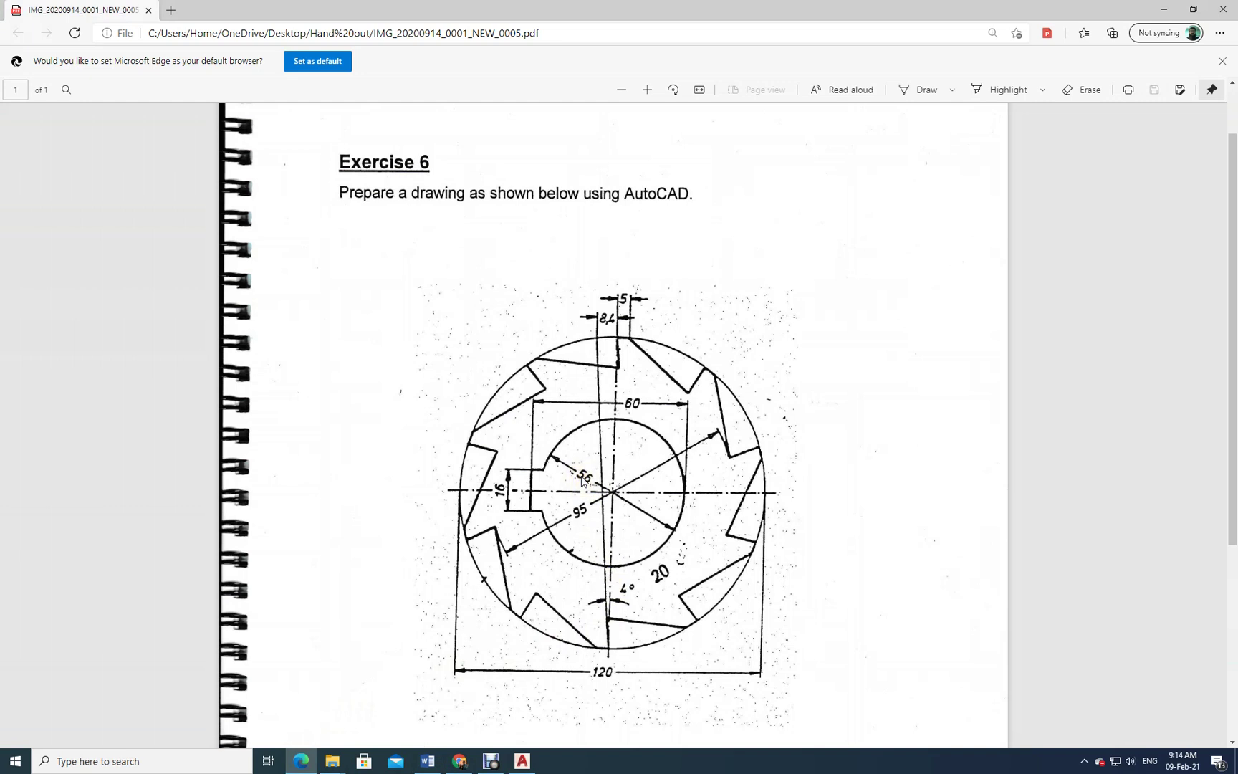
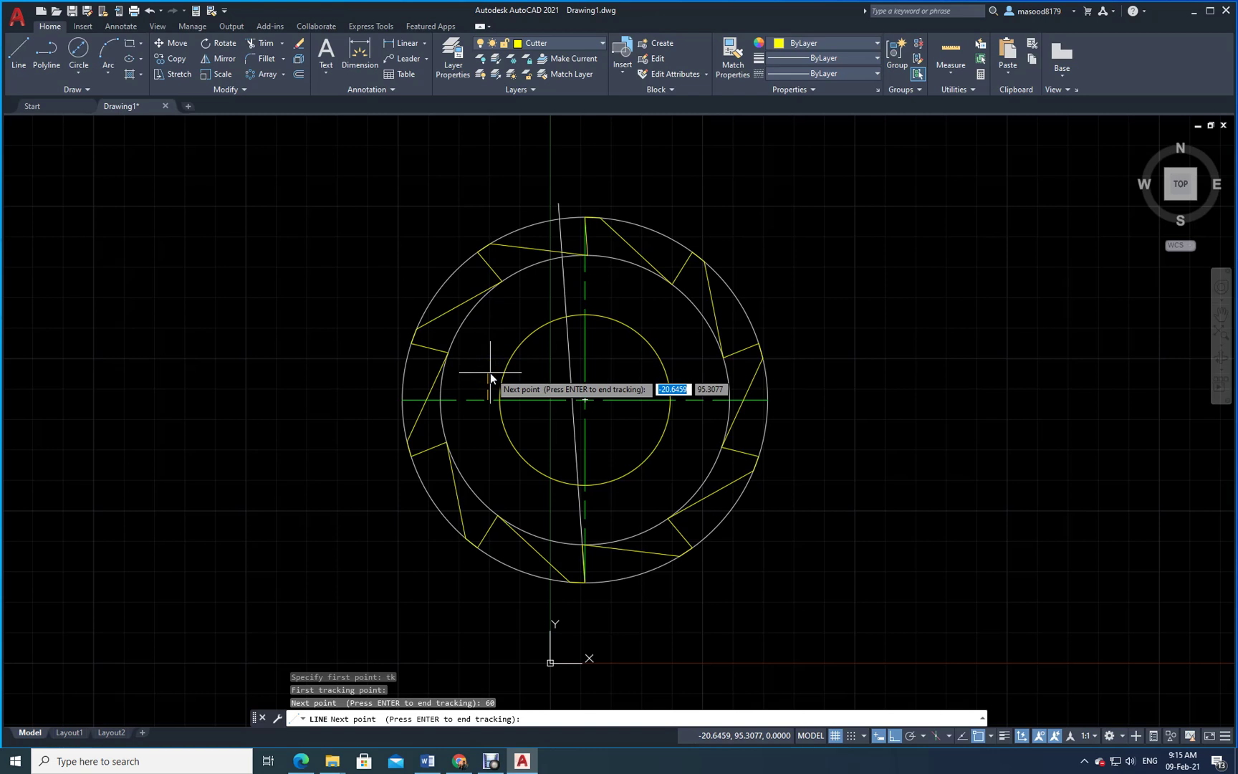
{"action": "key", "text": "Return"}
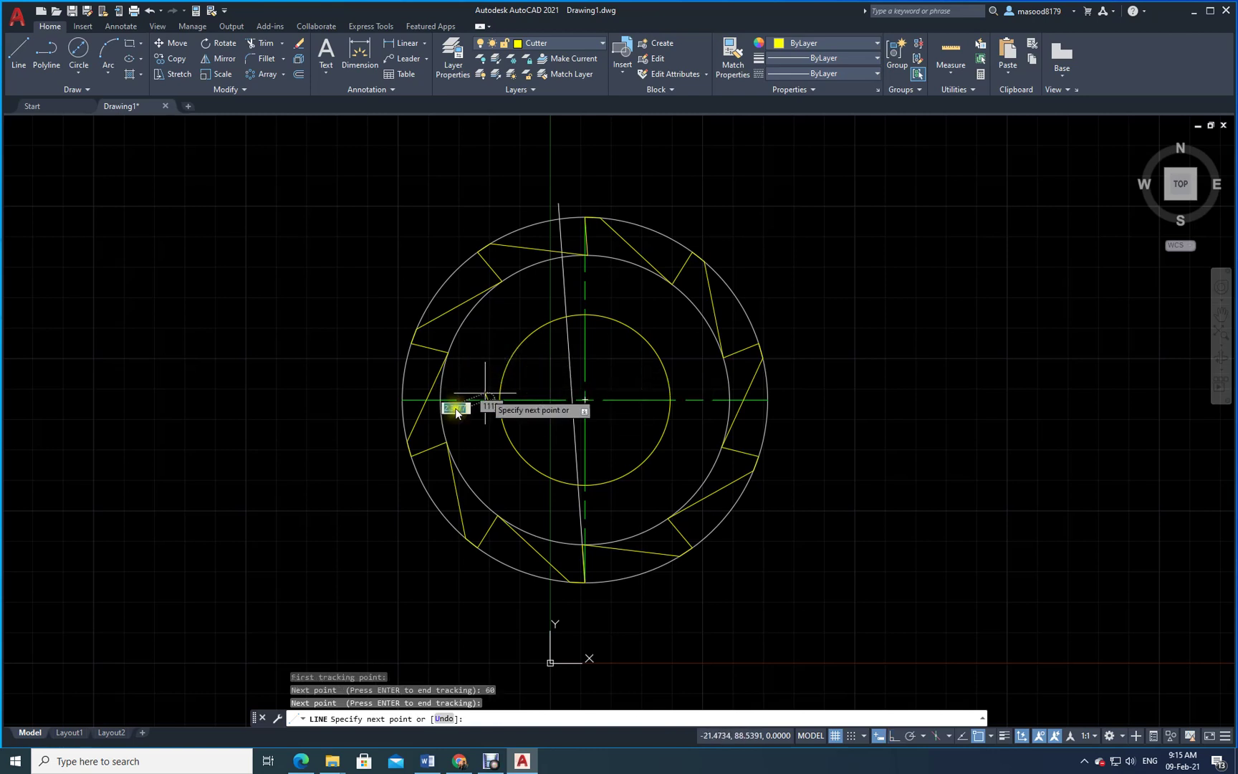
{"action": "left_click", "coordinate": [889, 736]}
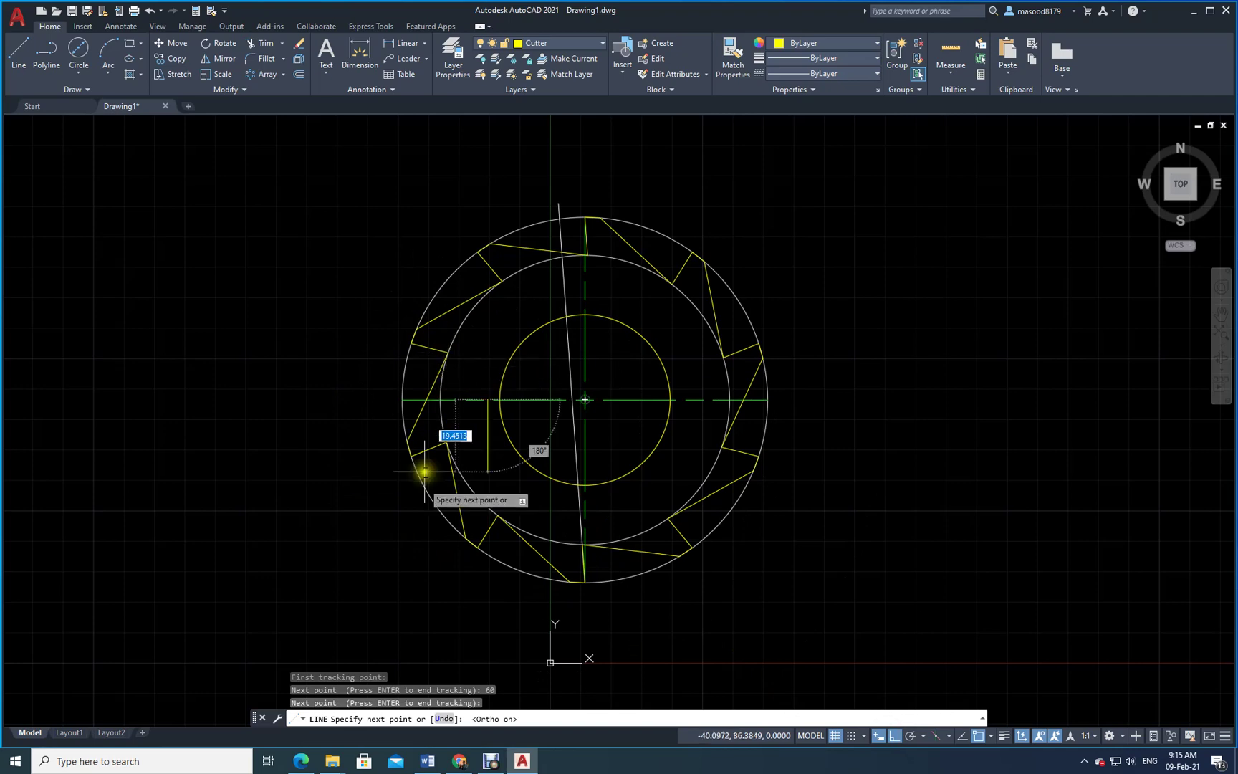
{"action": "left_click", "coordinate": [301, 761]}
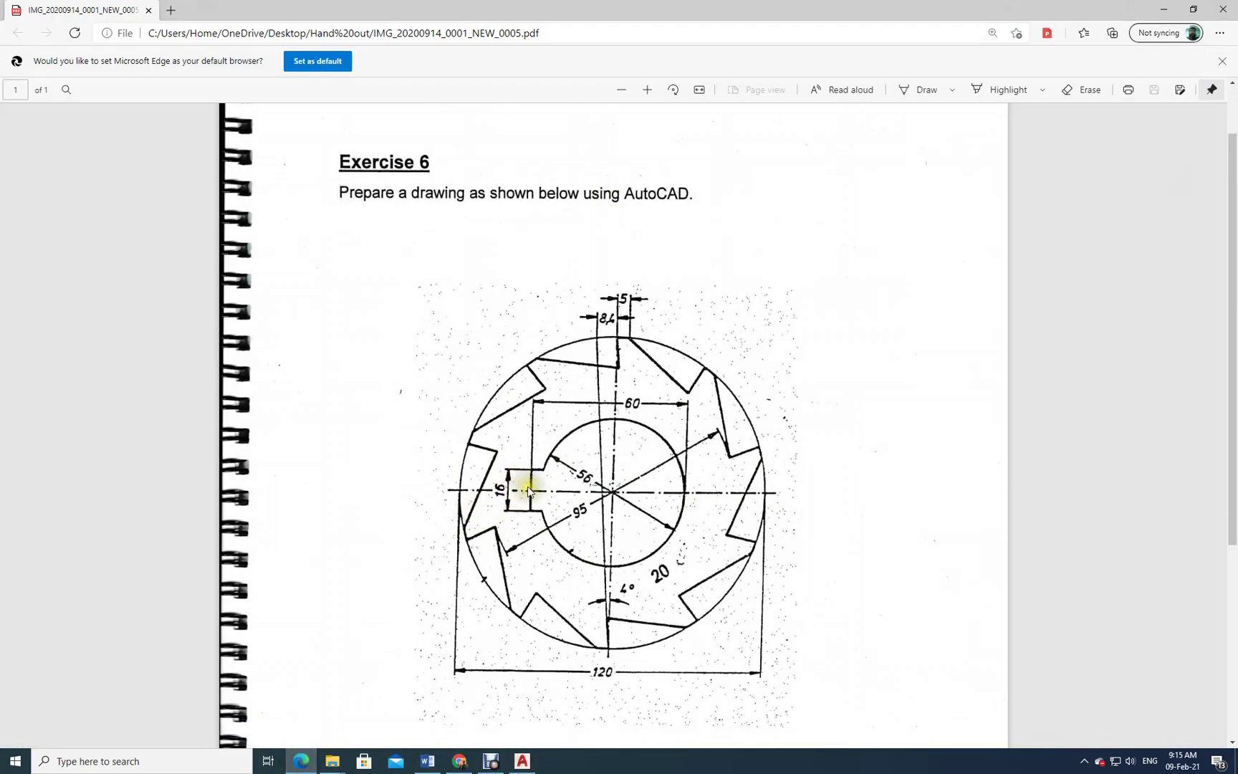
{"action": "left_click", "coordinate": [522, 761]}
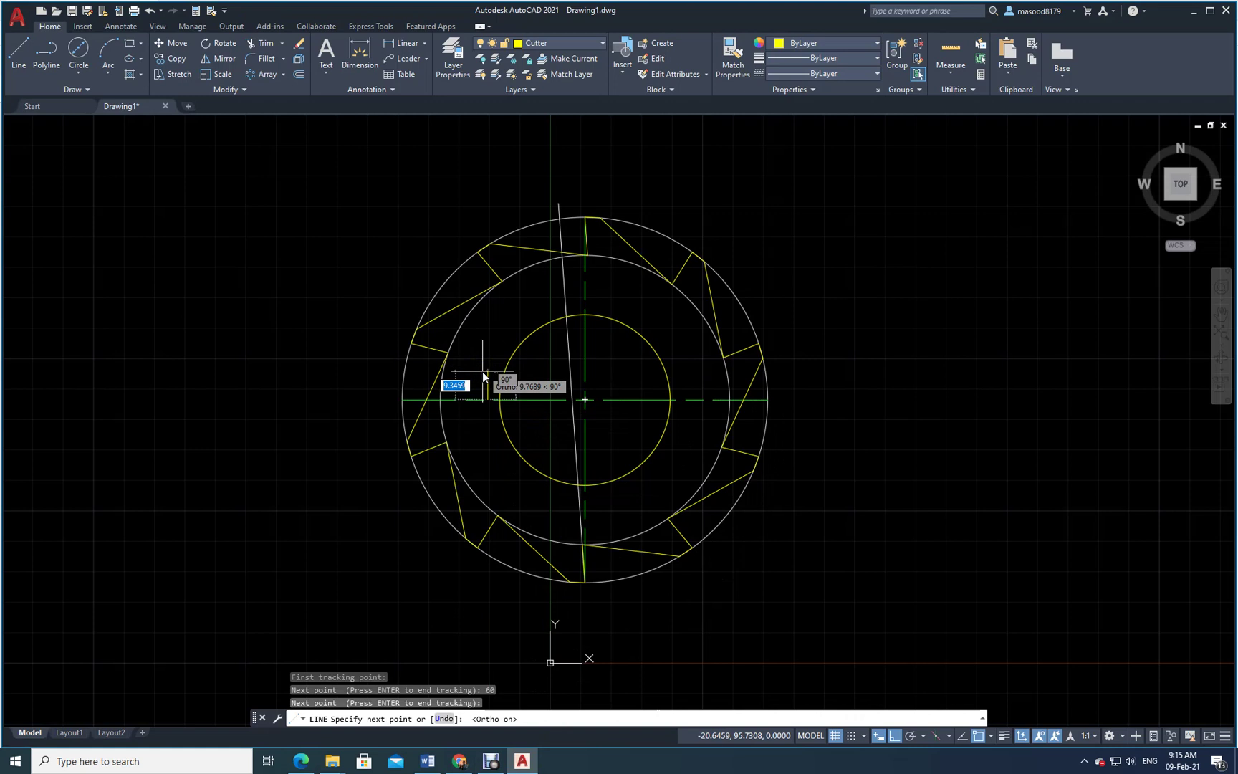
{"action": "type", "text": "8"}
{"action": "key", "text": "Return"}
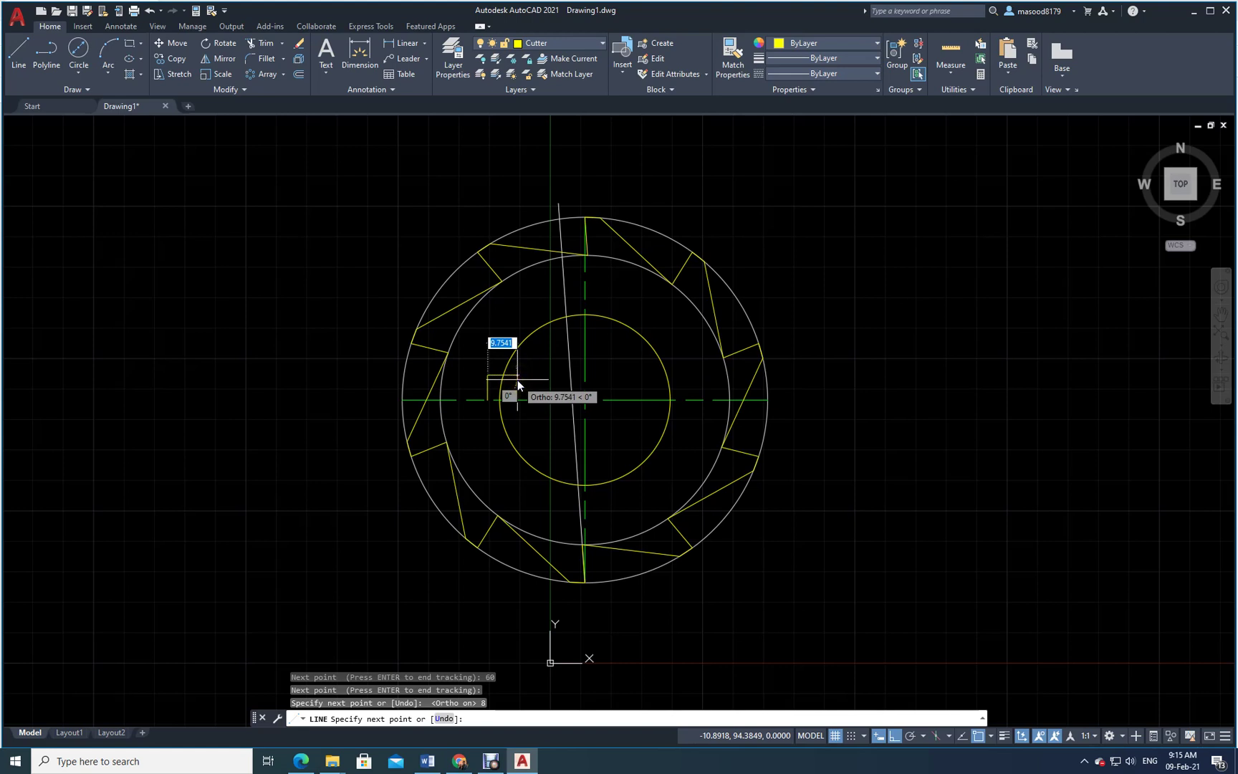
{"action": "left_click", "coordinate": [517, 380]}
{"action": "key", "text": "Return"}
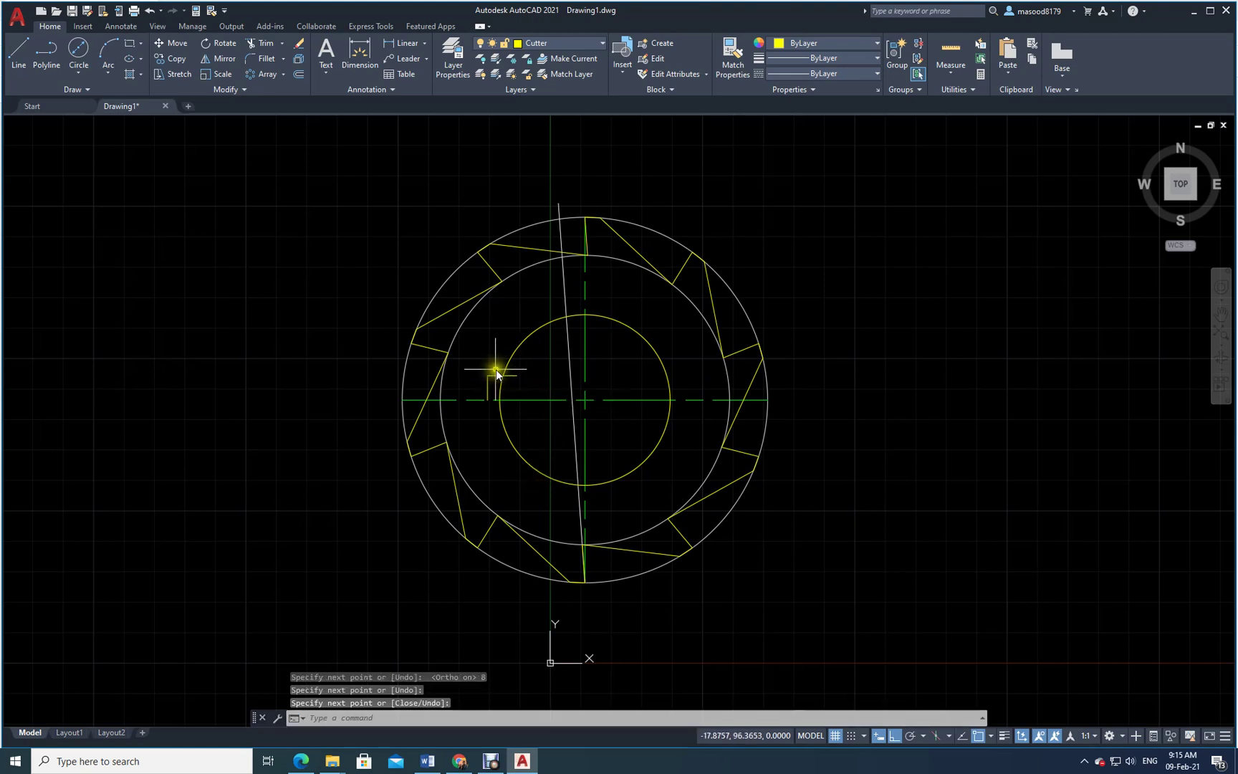
{"action": "scroll", "coordinate": [495, 371], "scroll_direction": "up", "scroll_amount": 4}
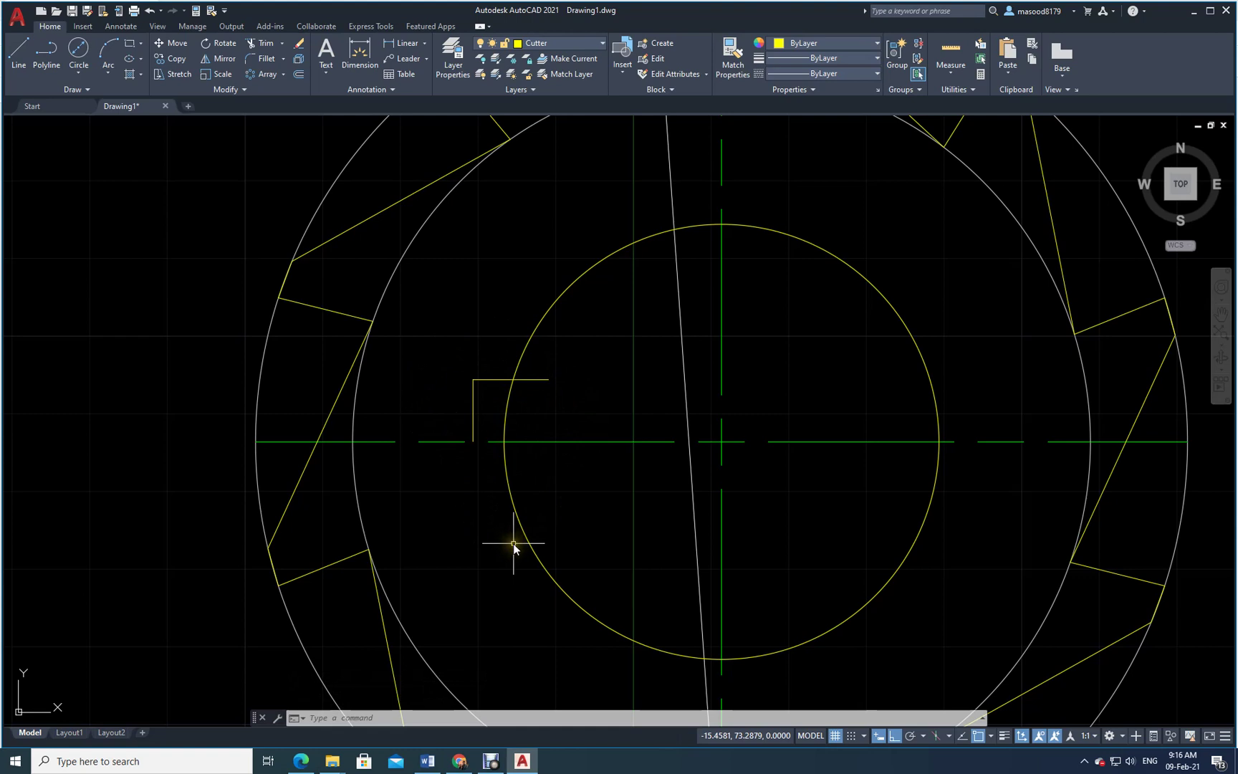
Trim the keyway's upper horizontal line back to the bore circle, removing the end inside the bore
{"action": "left_click", "coordinate": [228, 62]}
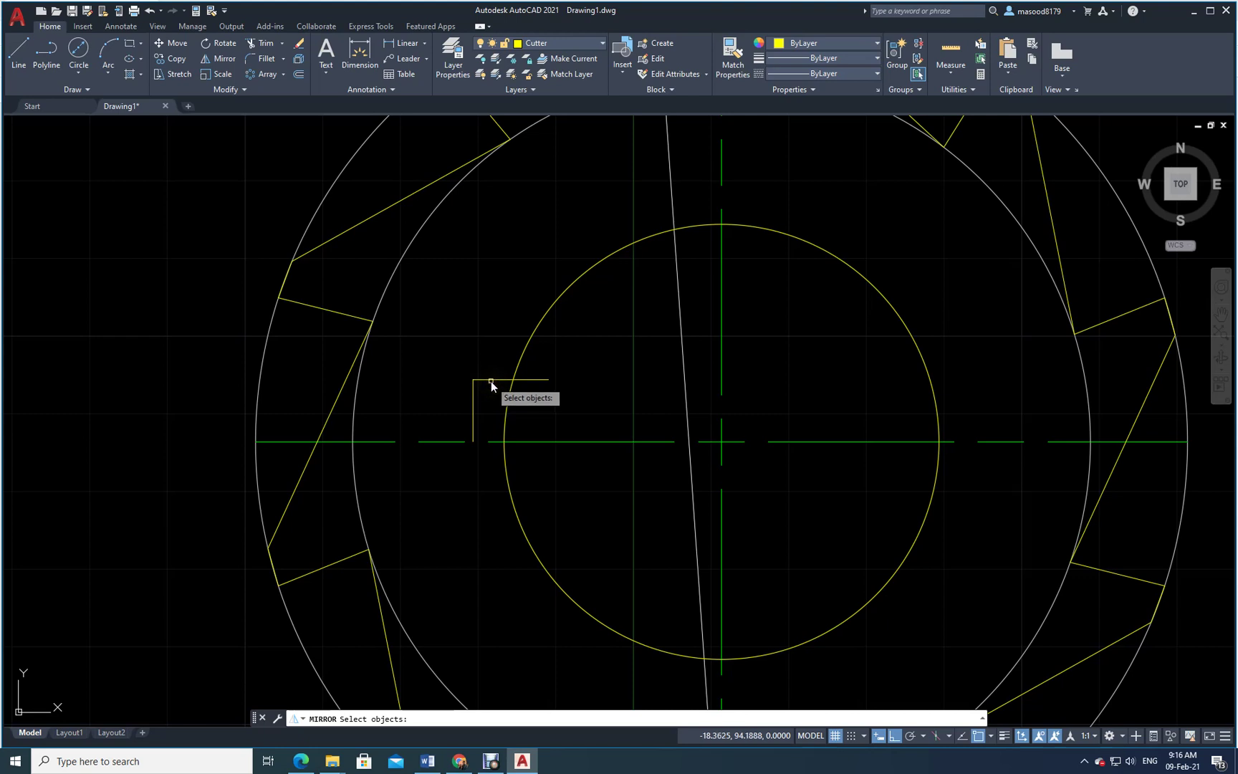
{"action": "key", "text": "Escape"}
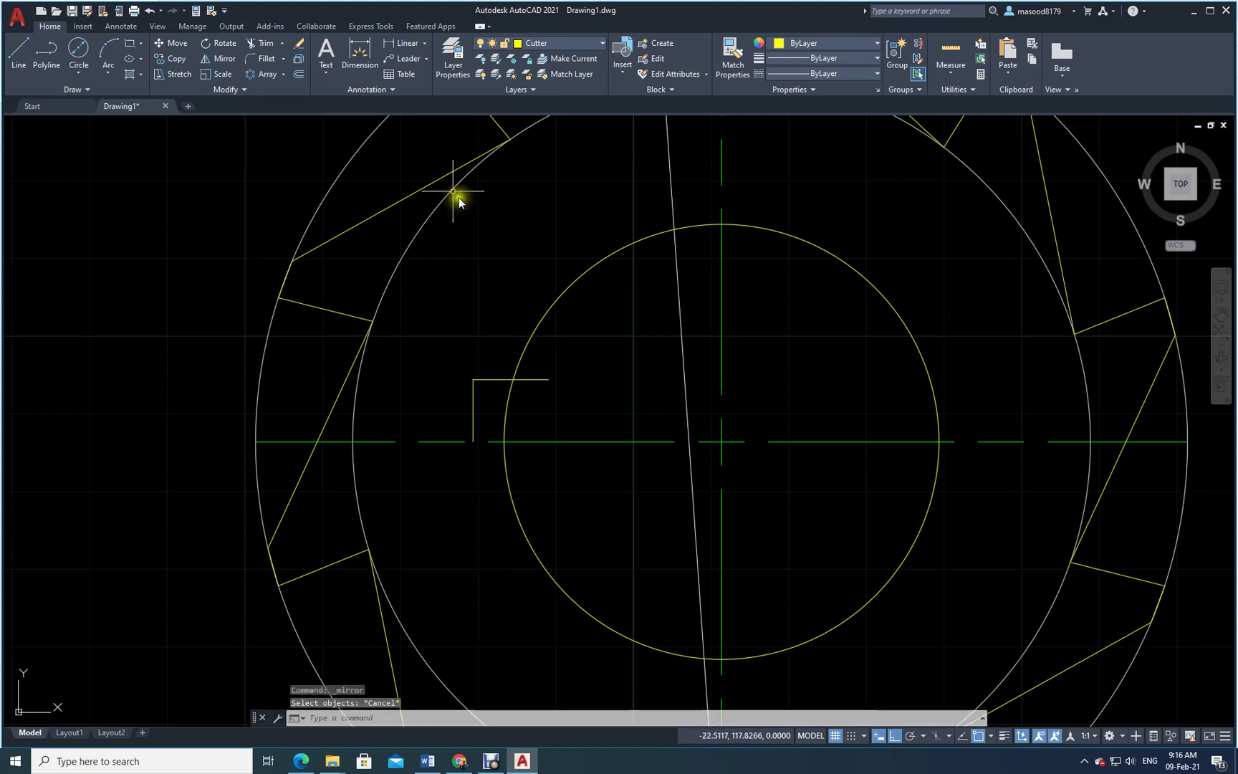
{"action": "left_click", "coordinate": [267, 46]}
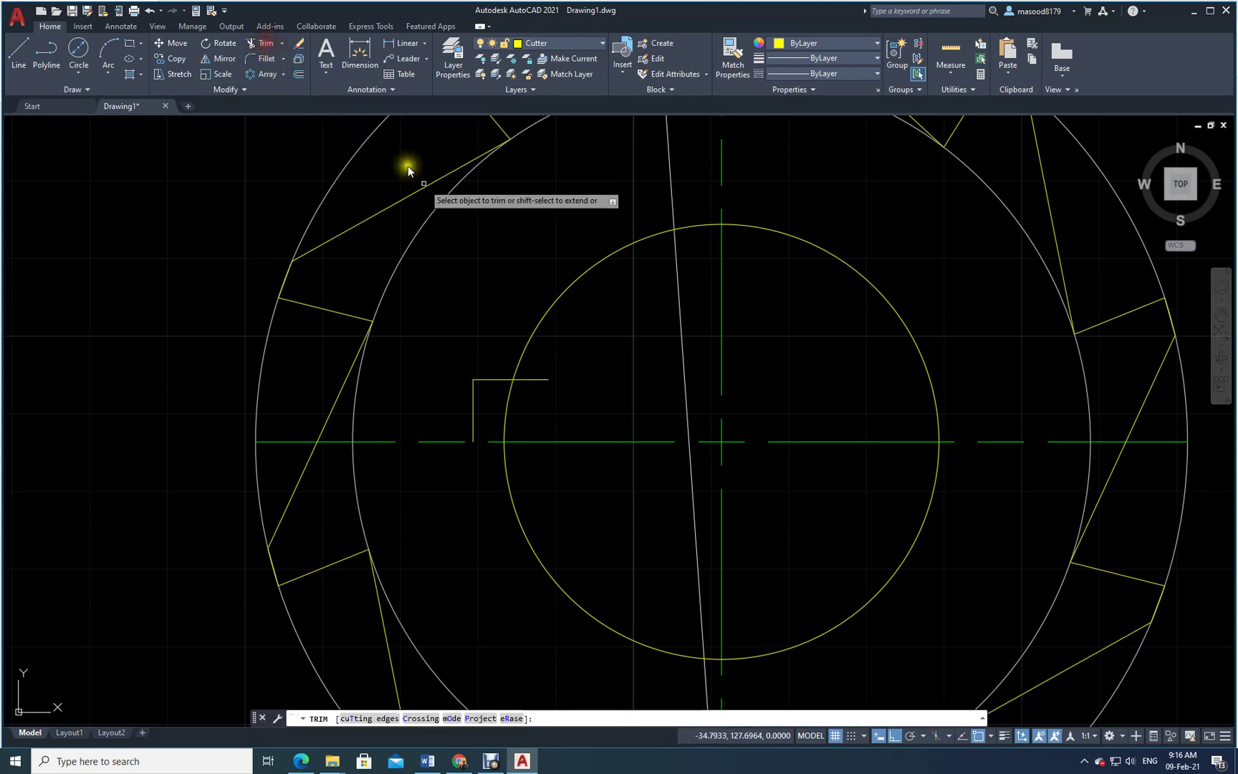
{"action": "left_click", "coordinate": [531, 381]}
{"action": "key", "text": "Return"}
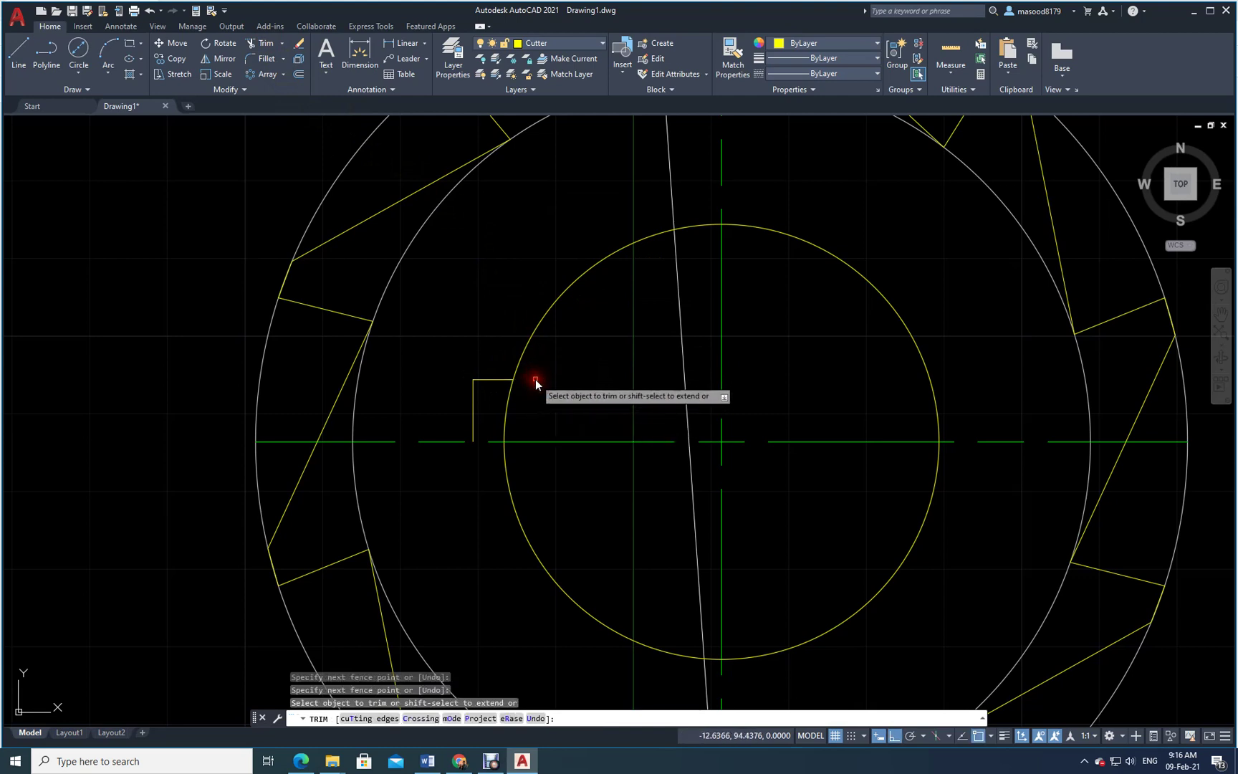
{"action": "key", "text": "Return"}
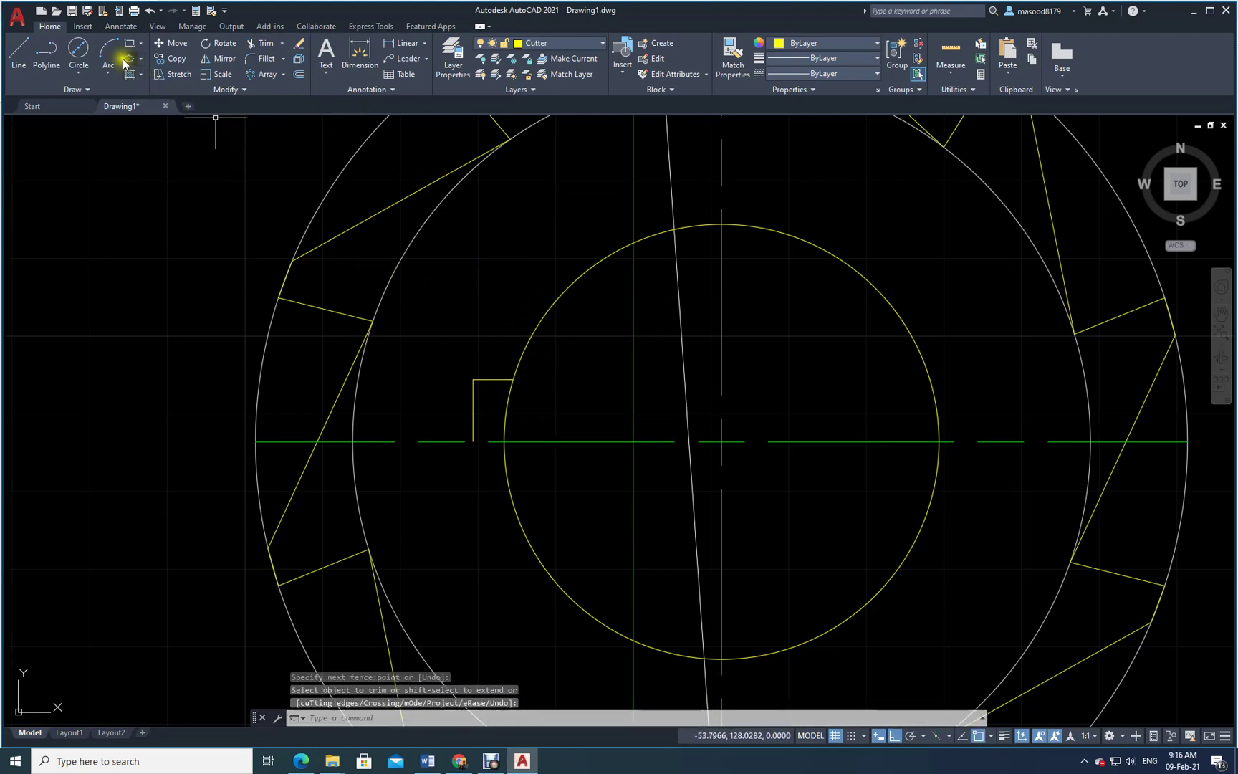
Mirror the keyway's two upper lines about the horizontal axis through the bore centre, keeping the source objects
{"action": "left_click", "coordinate": [232, 63]}
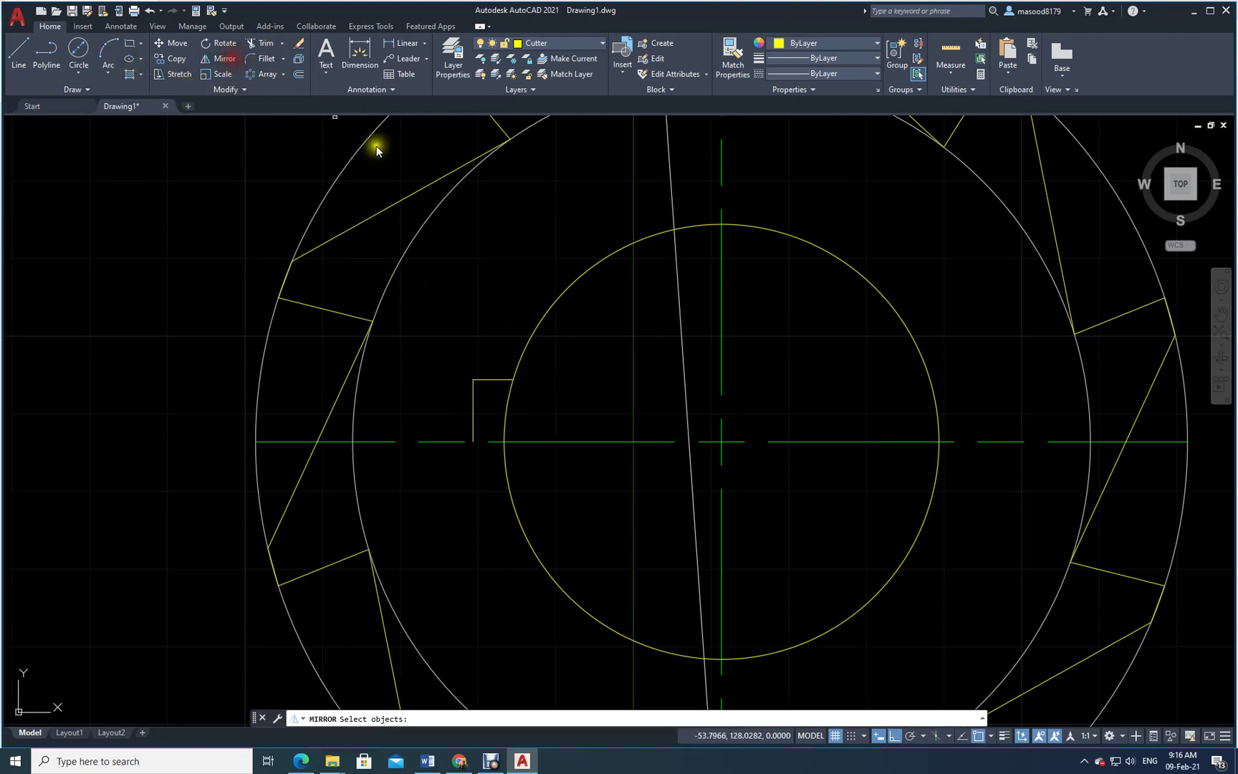
{"action": "left_click", "coordinate": [490, 407]}
{"action": "left_click", "coordinate": [468, 367]}
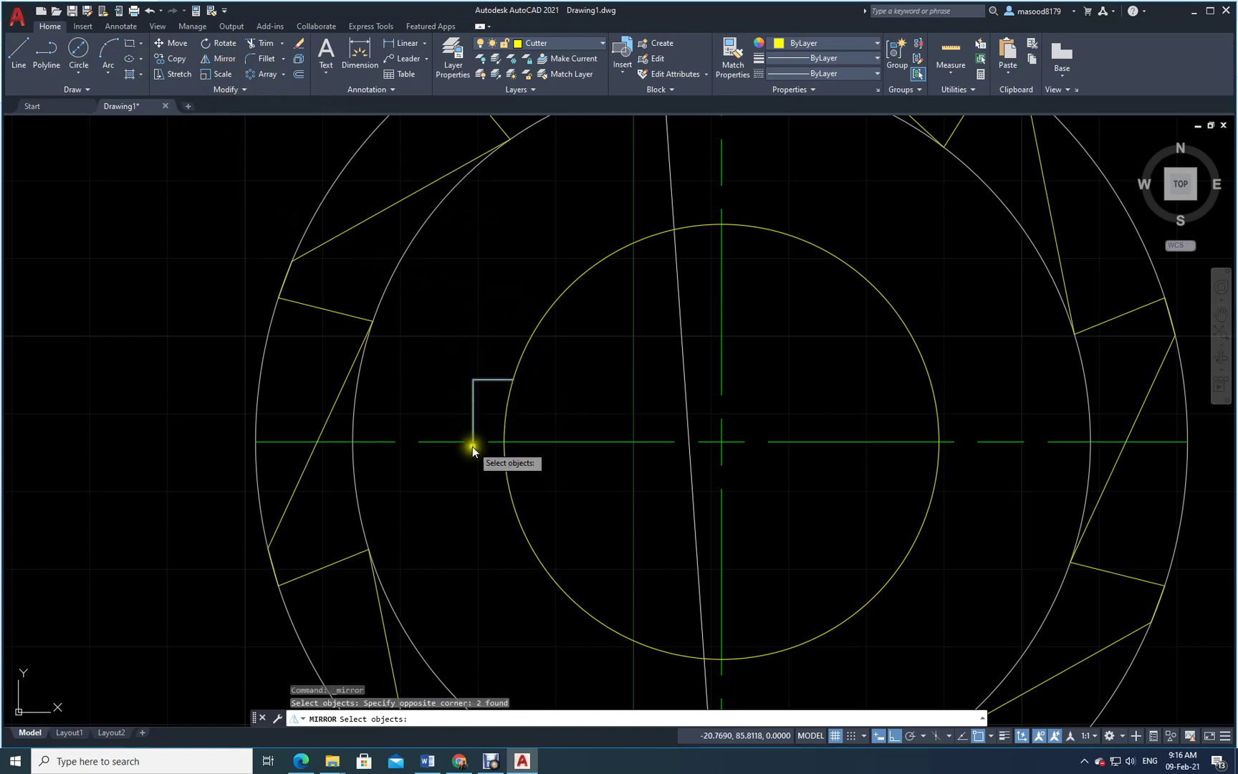
{"action": "key", "text": "Return"}
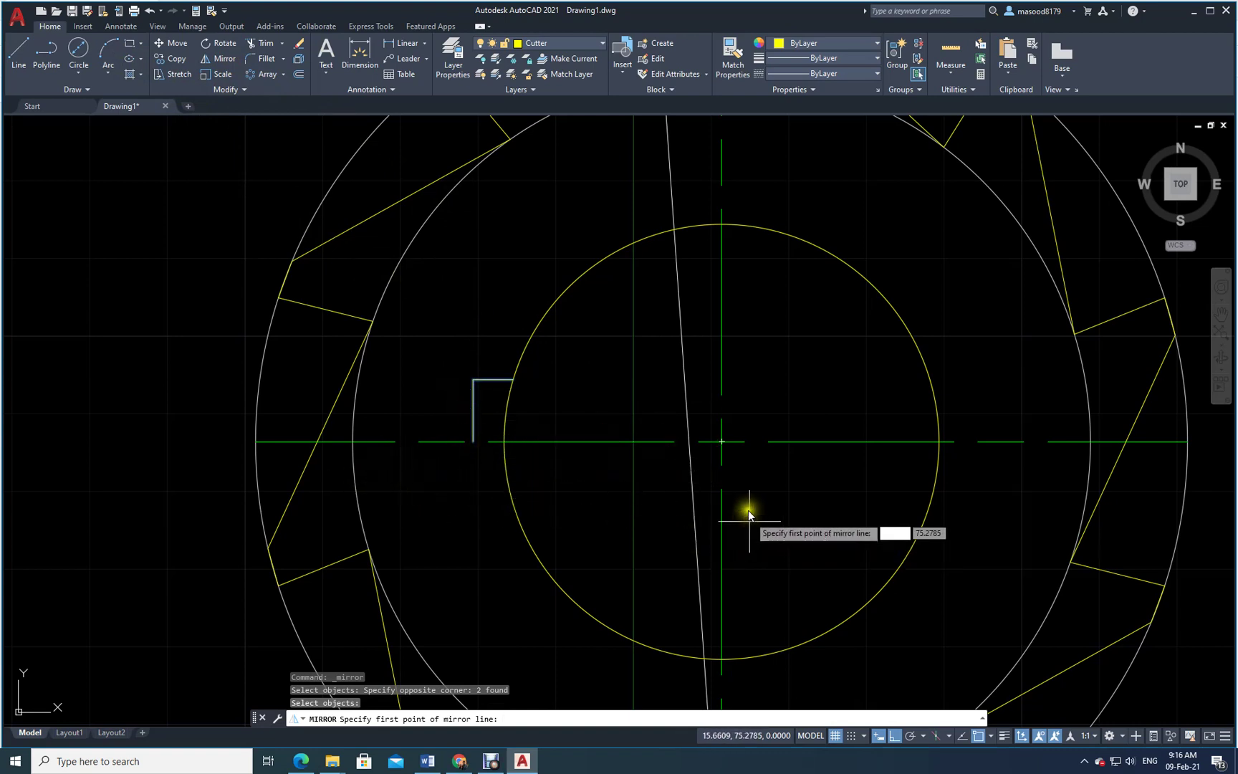
{"action": "left_click", "coordinate": [721, 441]}
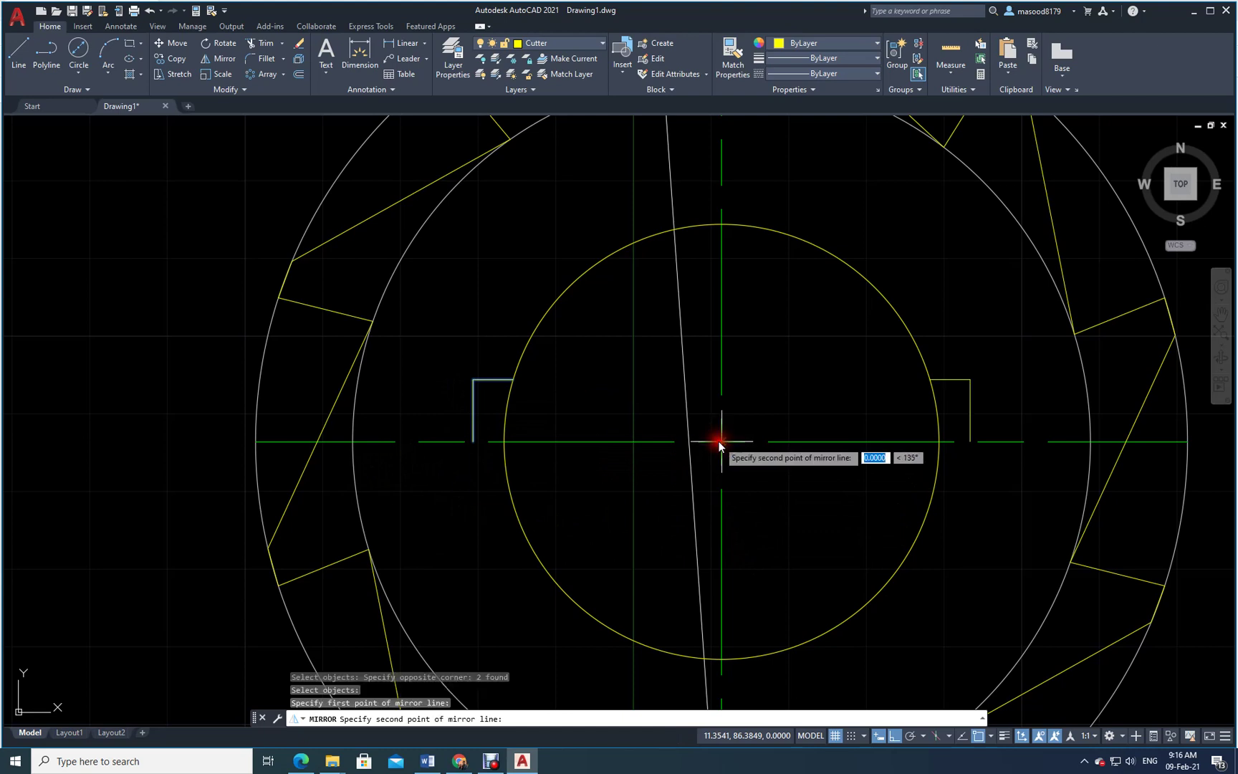
{"action": "left_click", "coordinate": [353, 446]}
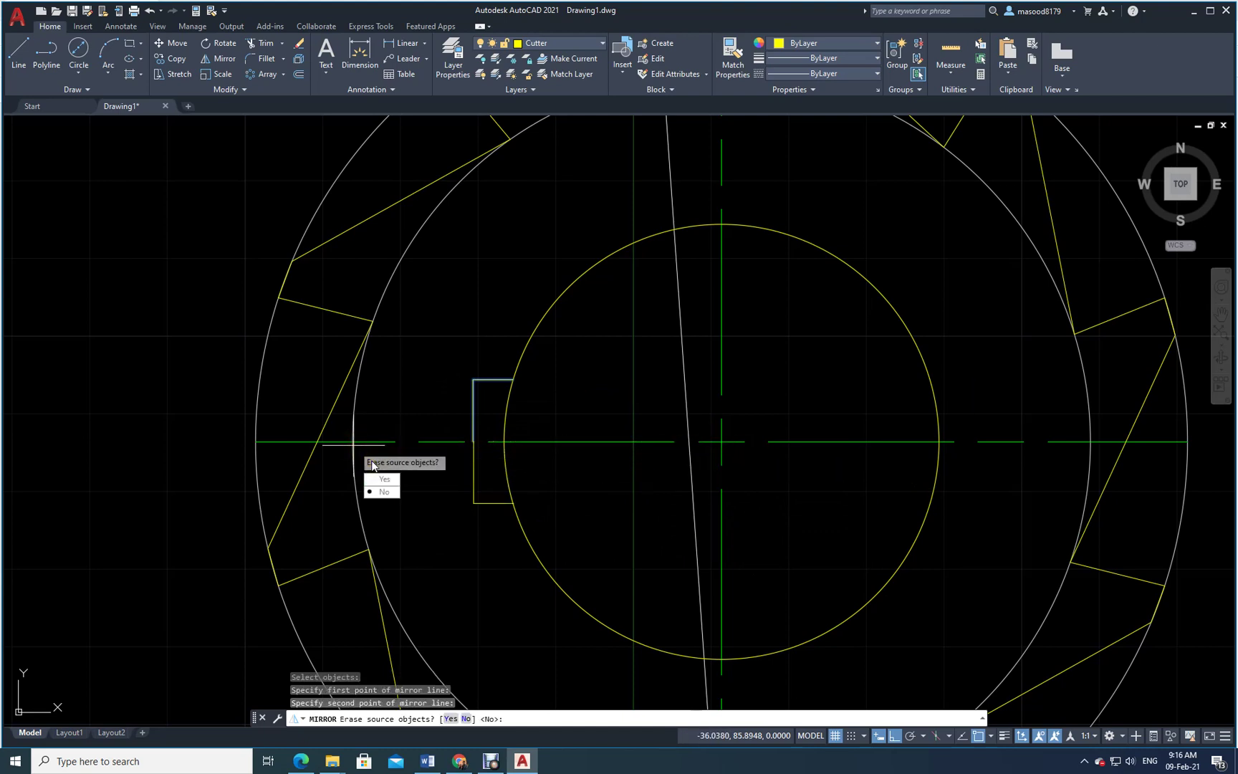
{"action": "key", "text": "Return"}
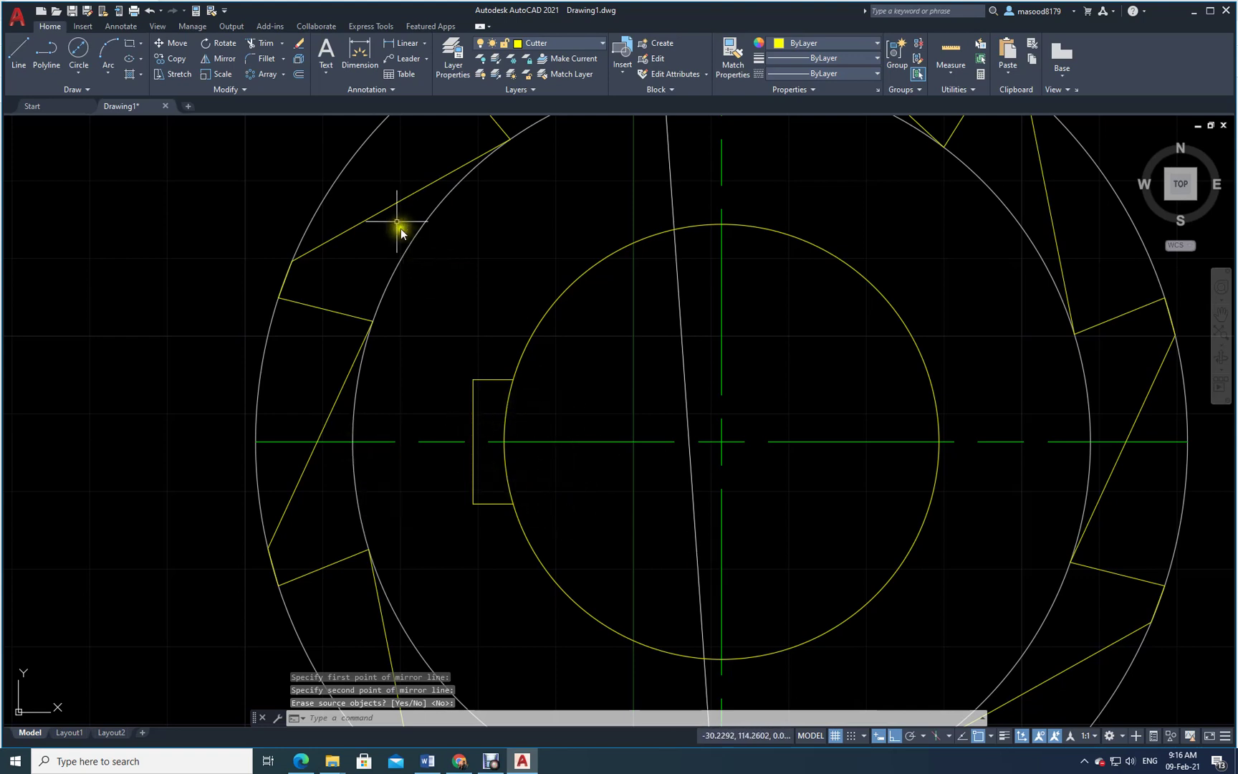
Trim away the two bore arc pieces between the keyway's horizontal lines to open the keyway into the bore
{"action": "left_click", "coordinate": [266, 49]}
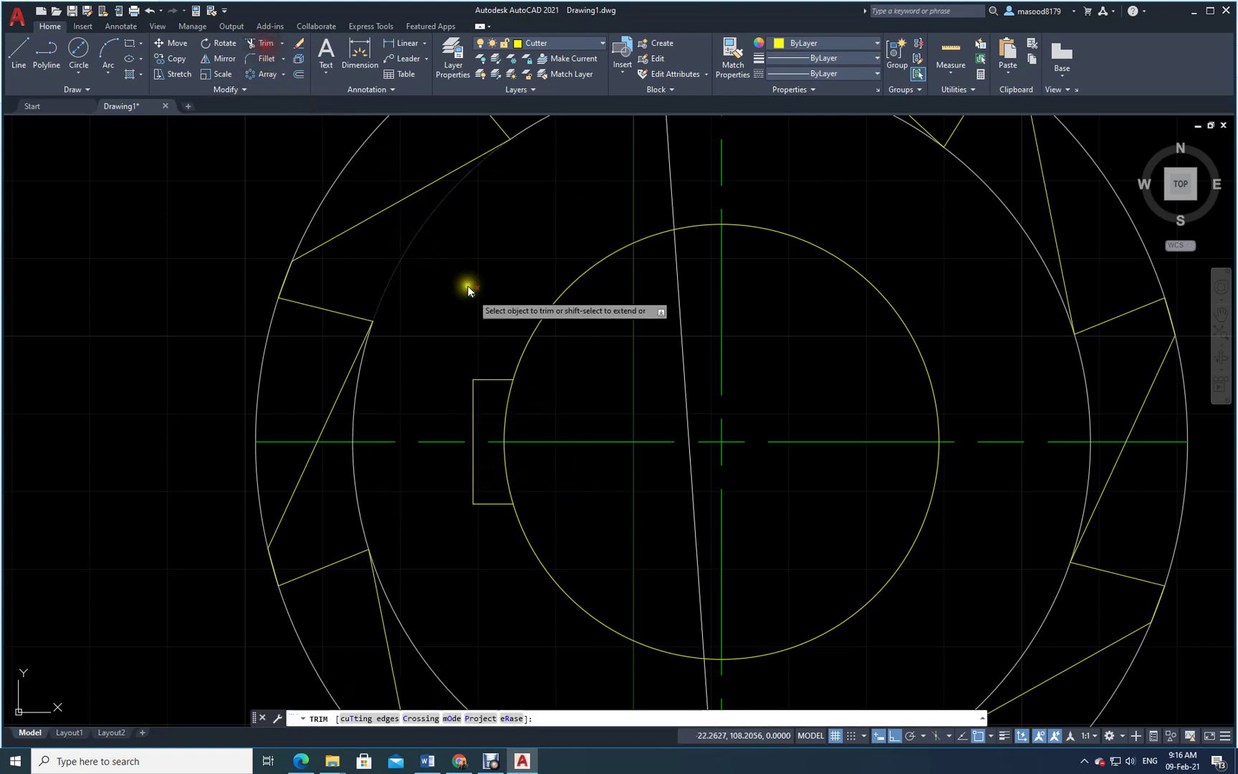
{"action": "left_click", "coordinate": [502, 414]}
{"action": "left_click", "coordinate": [506, 467]}
{"action": "key", "text": "Return"}
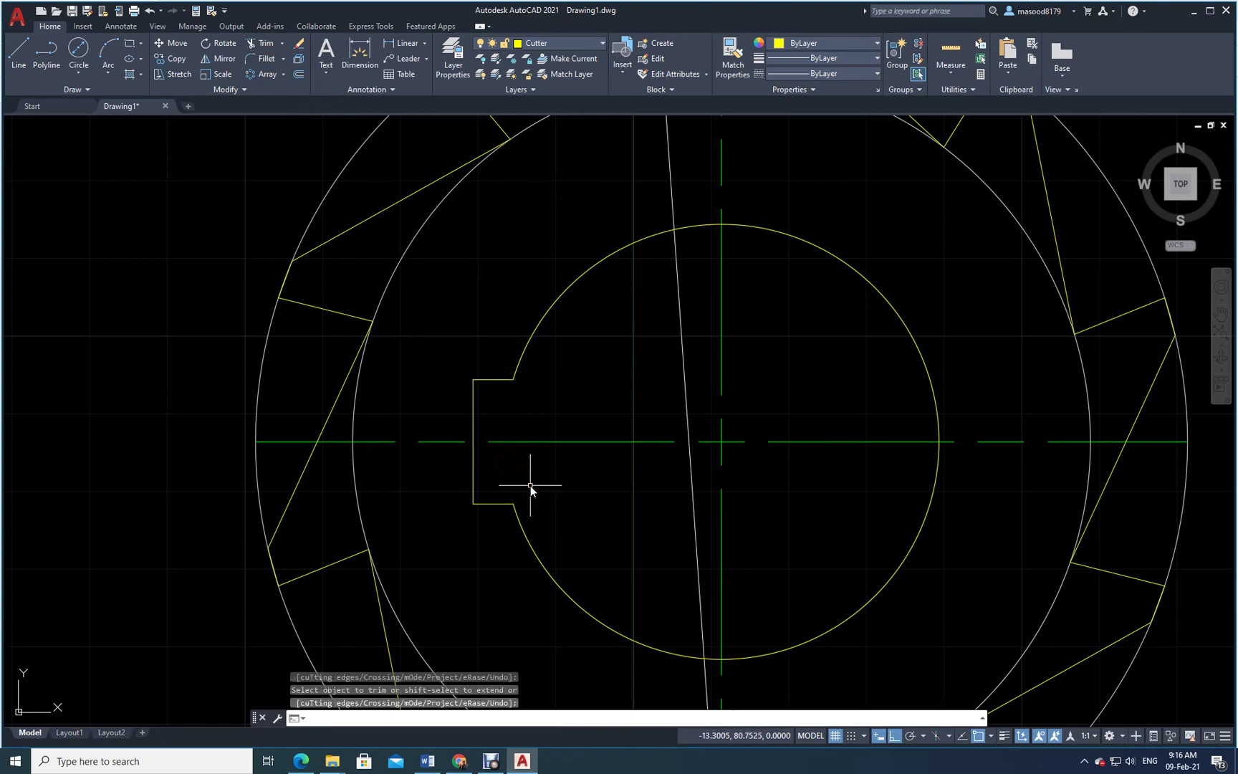
Create a new layer named Dim and make it the current layer
{"action": "scroll", "coordinate": [739, 522], "scroll_direction": "down", "scroll_amount": 3}
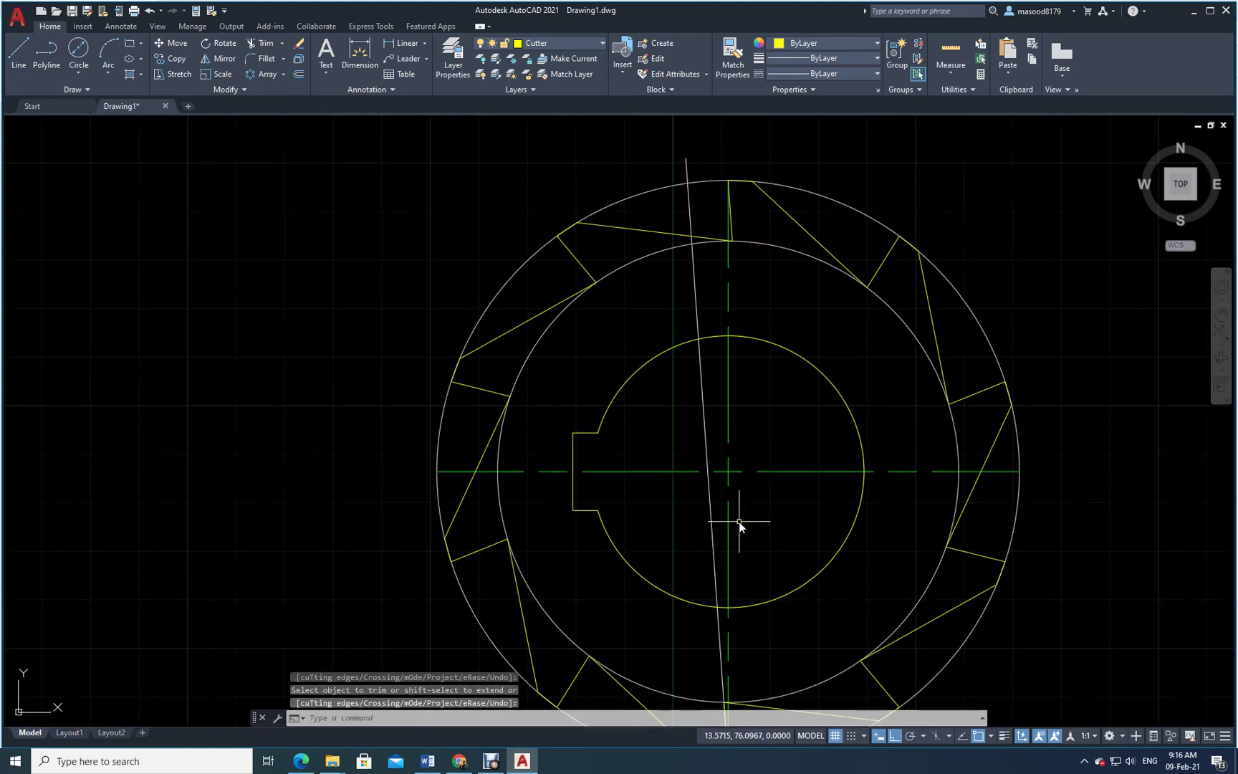
{"action": "middle_click_drag", "start_coordinate": [786, 539], "coordinate": [754, 483]}
{"action": "scroll", "coordinate": [754, 483], "scroll_direction": "down", "scroll_amount": 2}
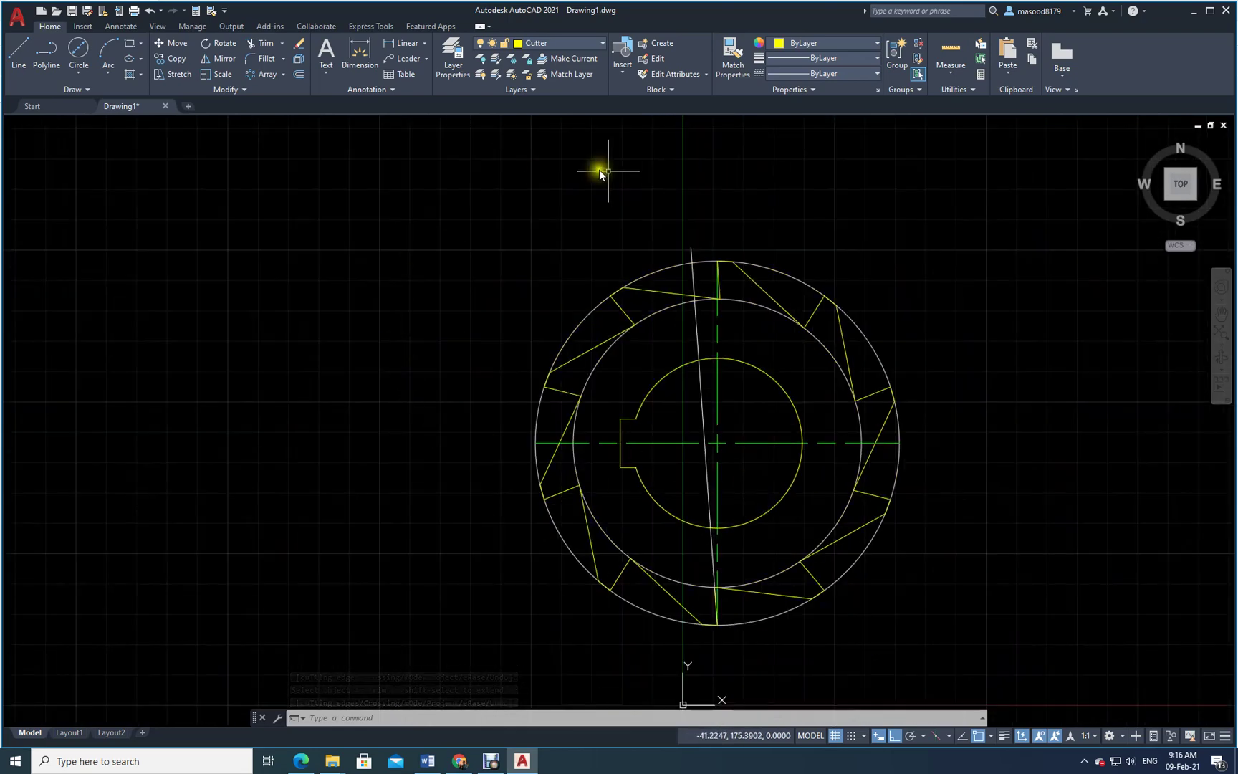
{"action": "left_click", "coordinate": [450, 45]}
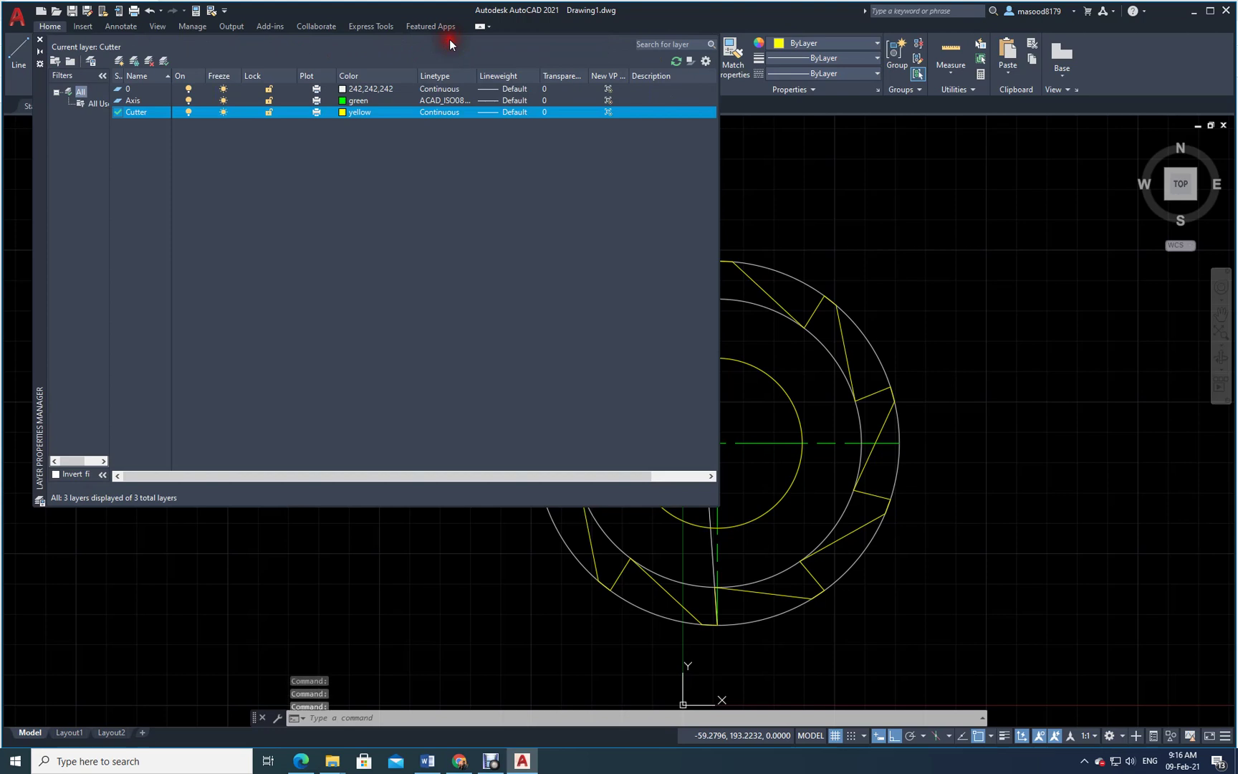
{"action": "left_click", "coordinate": [124, 59]}
{"action": "type", "text": "Dim"}
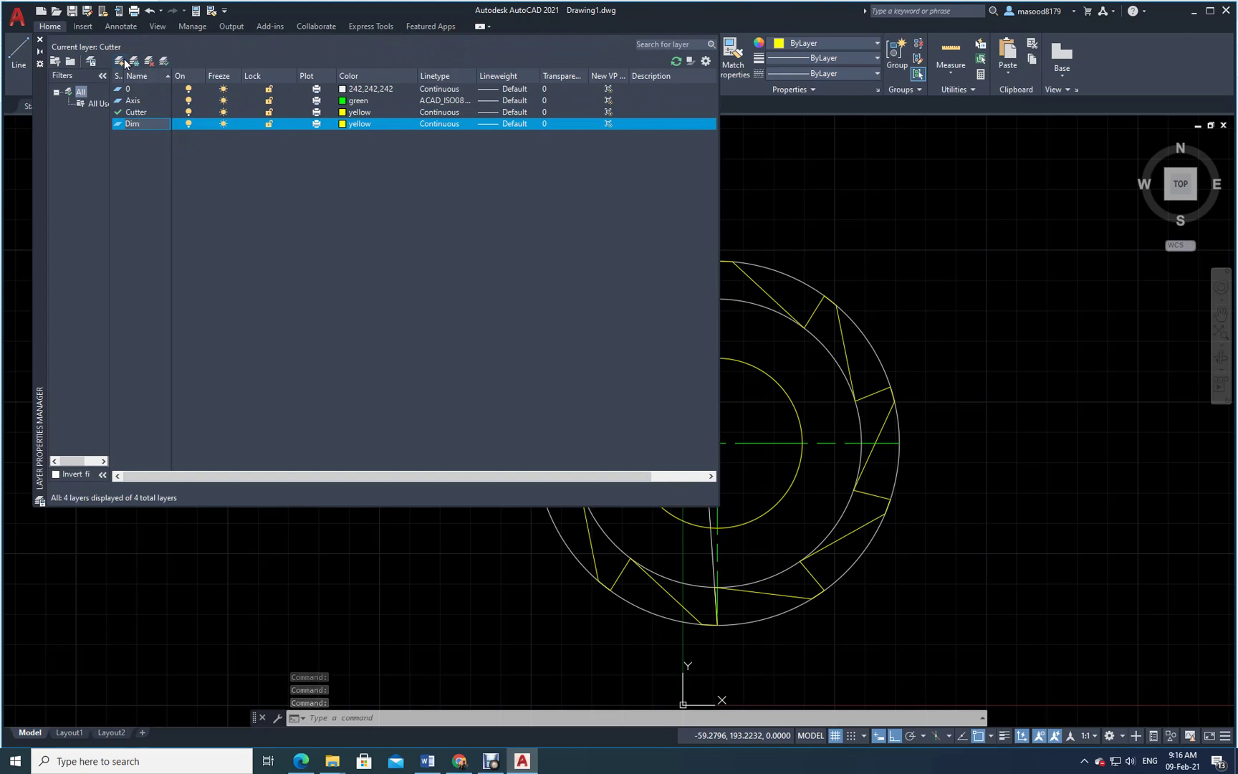
{"action": "left_click", "coordinate": [192, 193]}
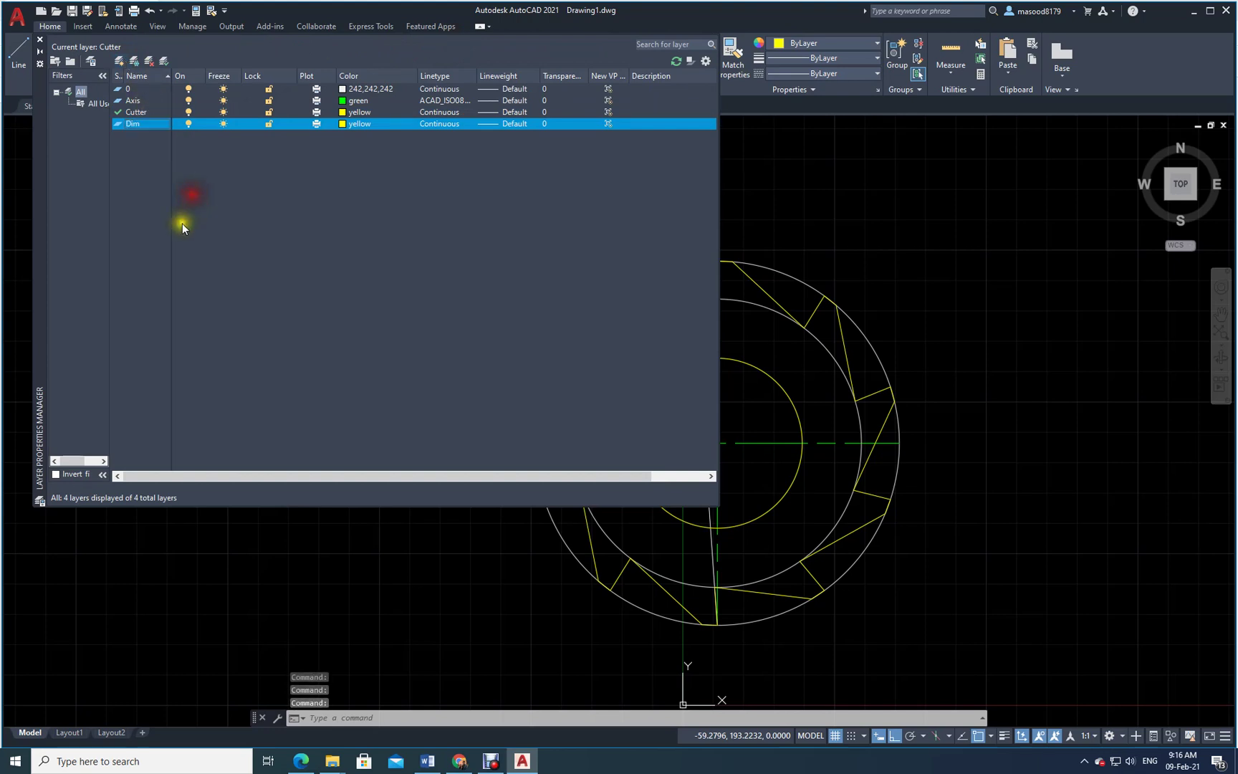
{"action": "double_click", "coordinate": [145, 126]}
{"action": "left_click", "coordinate": [40, 40]}
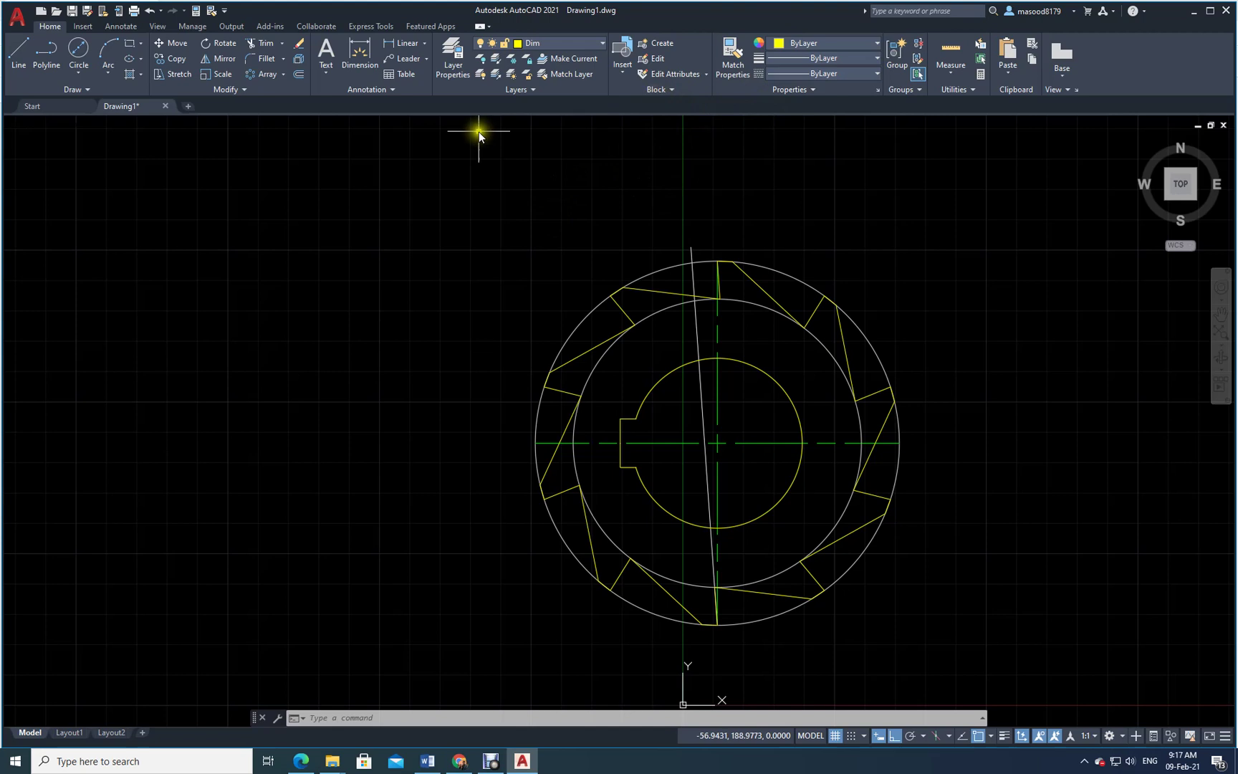
Set the Dim layer's colour to cyan and close the layer properties
{"action": "left_click", "coordinate": [453, 44]}
{"action": "left_click", "coordinate": [343, 124]}
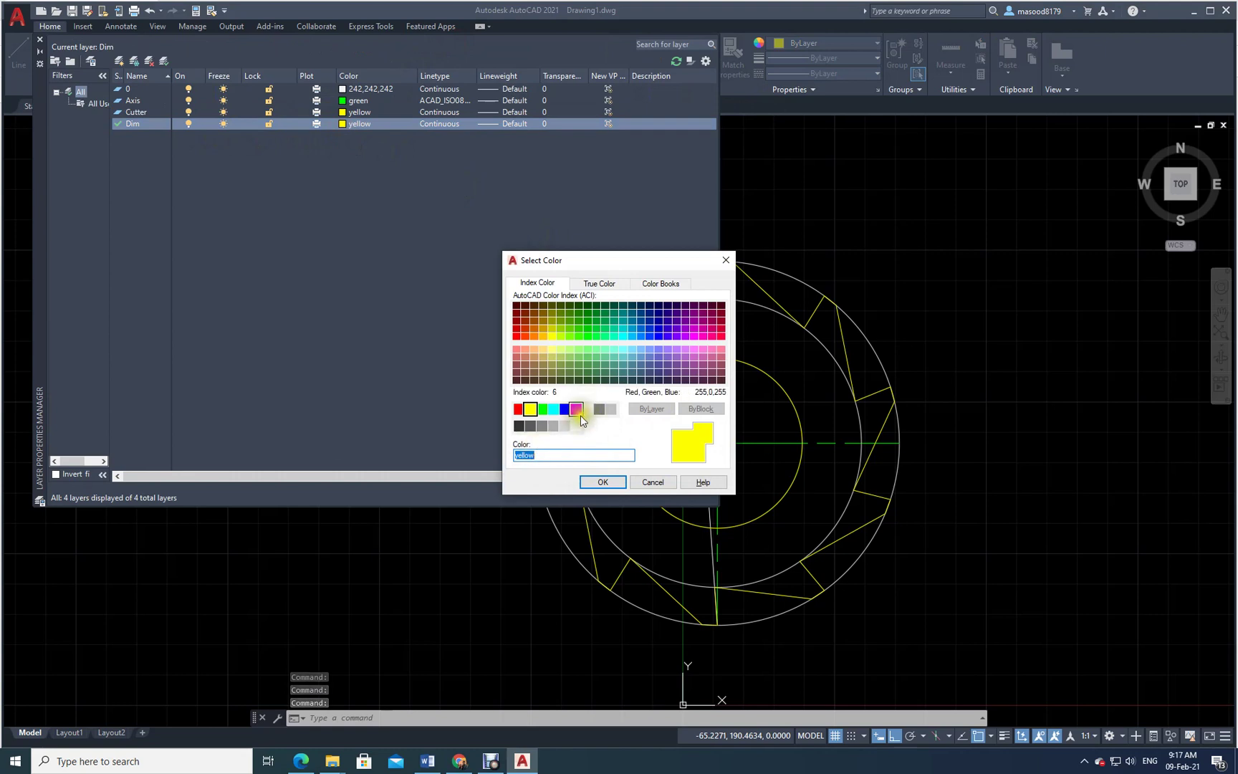
{"action": "left_click", "coordinate": [549, 409]}
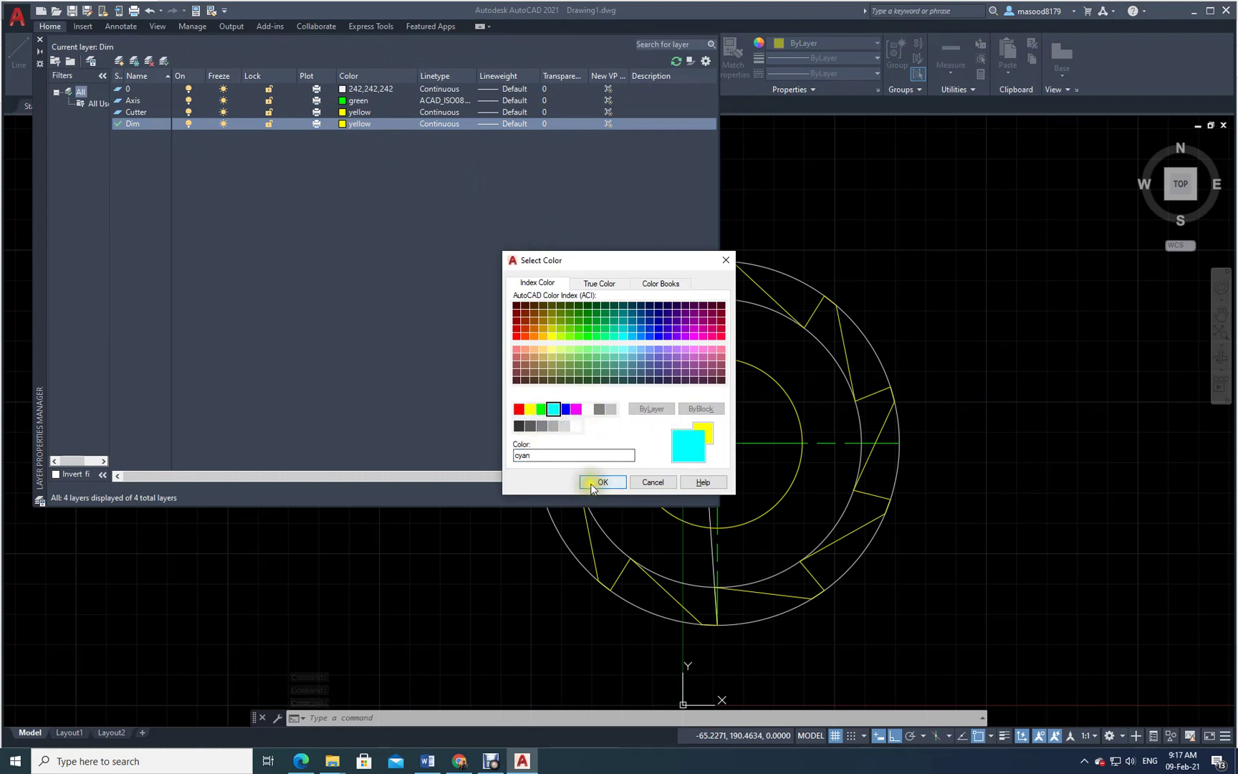
{"action": "left_click", "coordinate": [602, 482]}
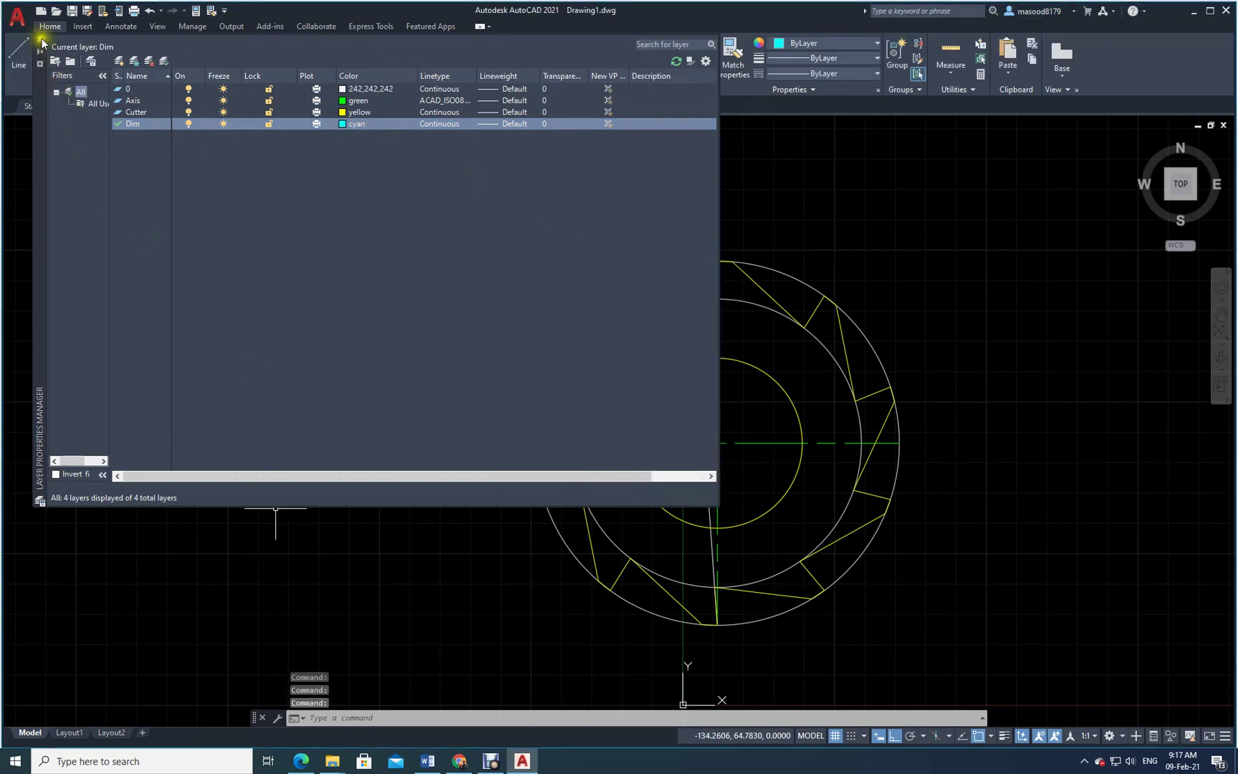
{"action": "left_click", "coordinate": [42, 40]}
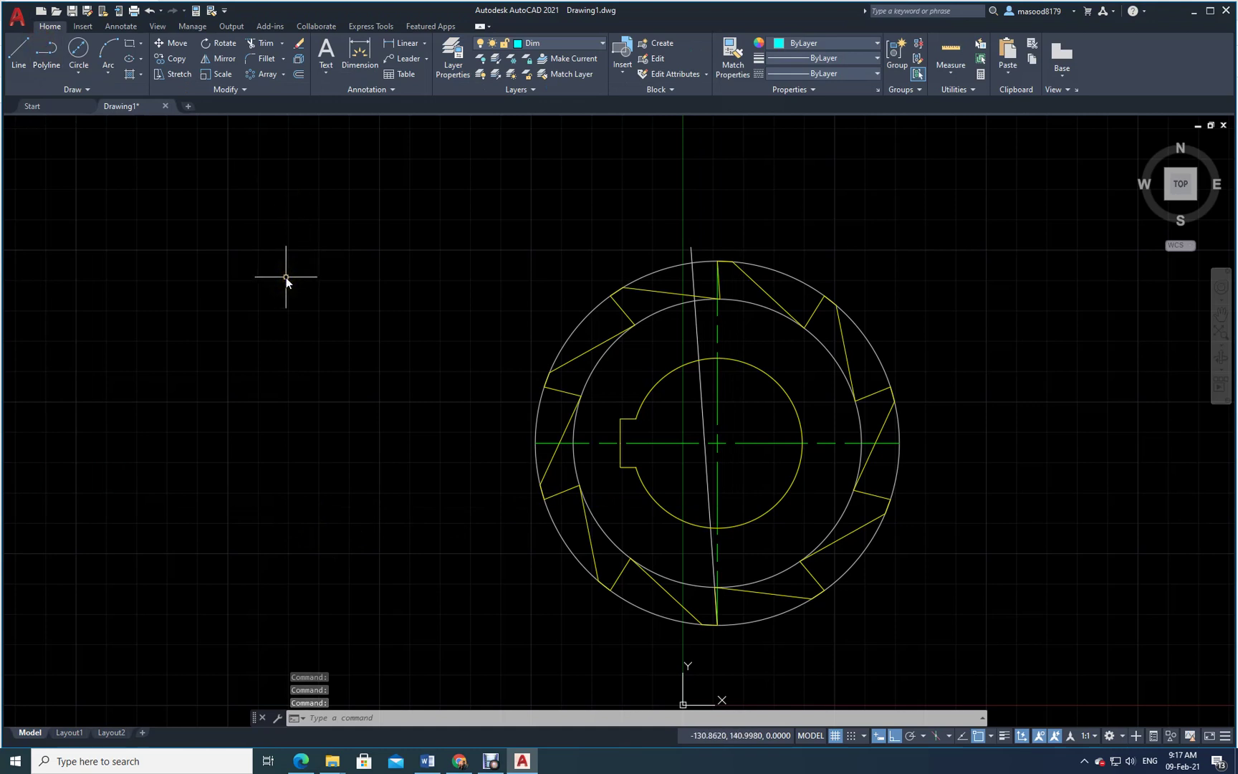
Add a diameter dimension to the outer circle, with its text outside the cutter at the upper right
{"action": "left_click", "coordinate": [426, 47]}
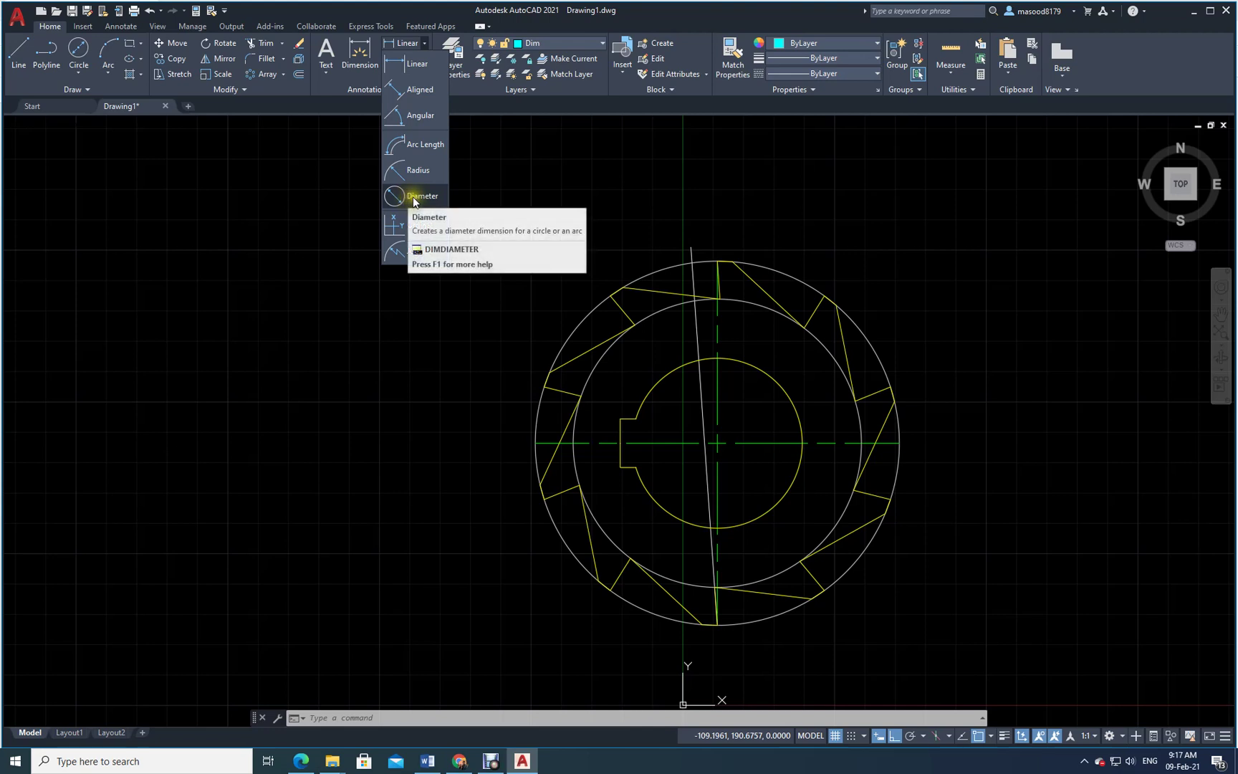
{"action": "left_click", "coordinate": [412, 197]}
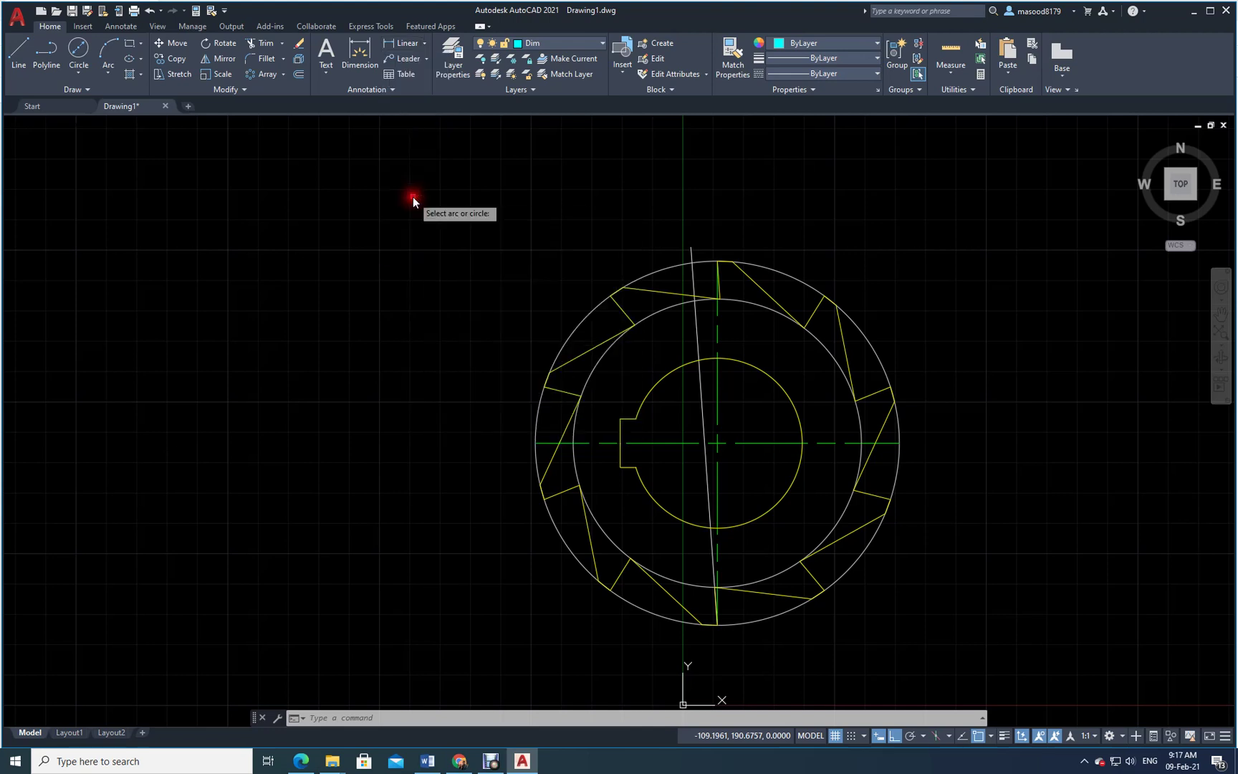
{"action": "left_click", "coordinate": [810, 285]}
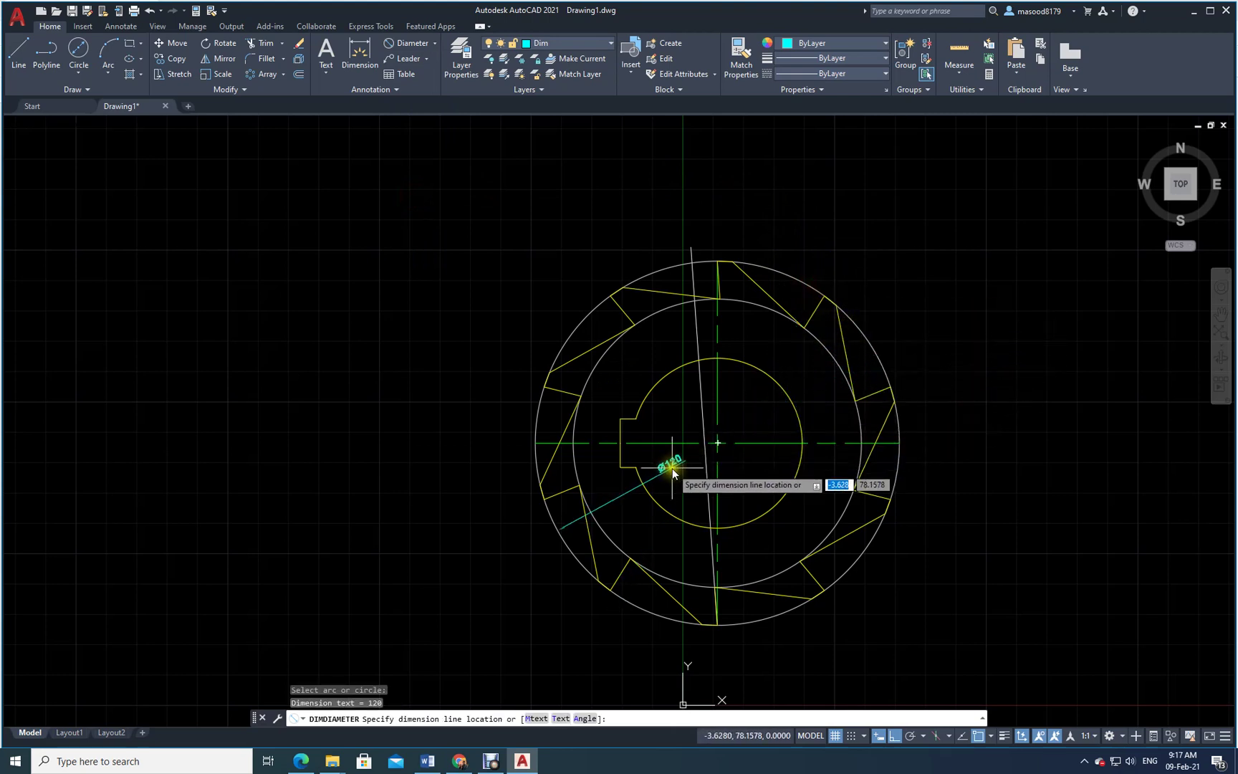
{"action": "left_click", "coordinate": [939, 330]}
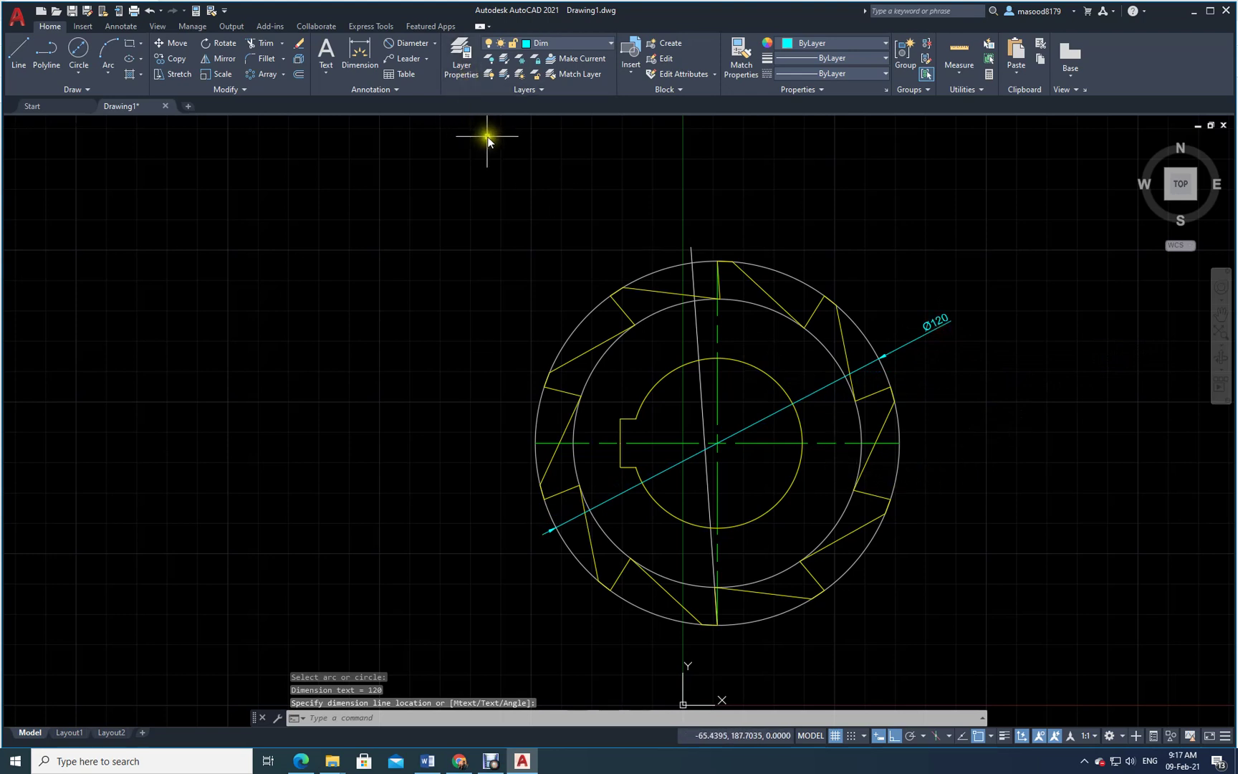
Add diameter dimensions to the tooth root circle, with text outside on the left, and to the bore, with text just above right
{"action": "key", "text": "Return"}
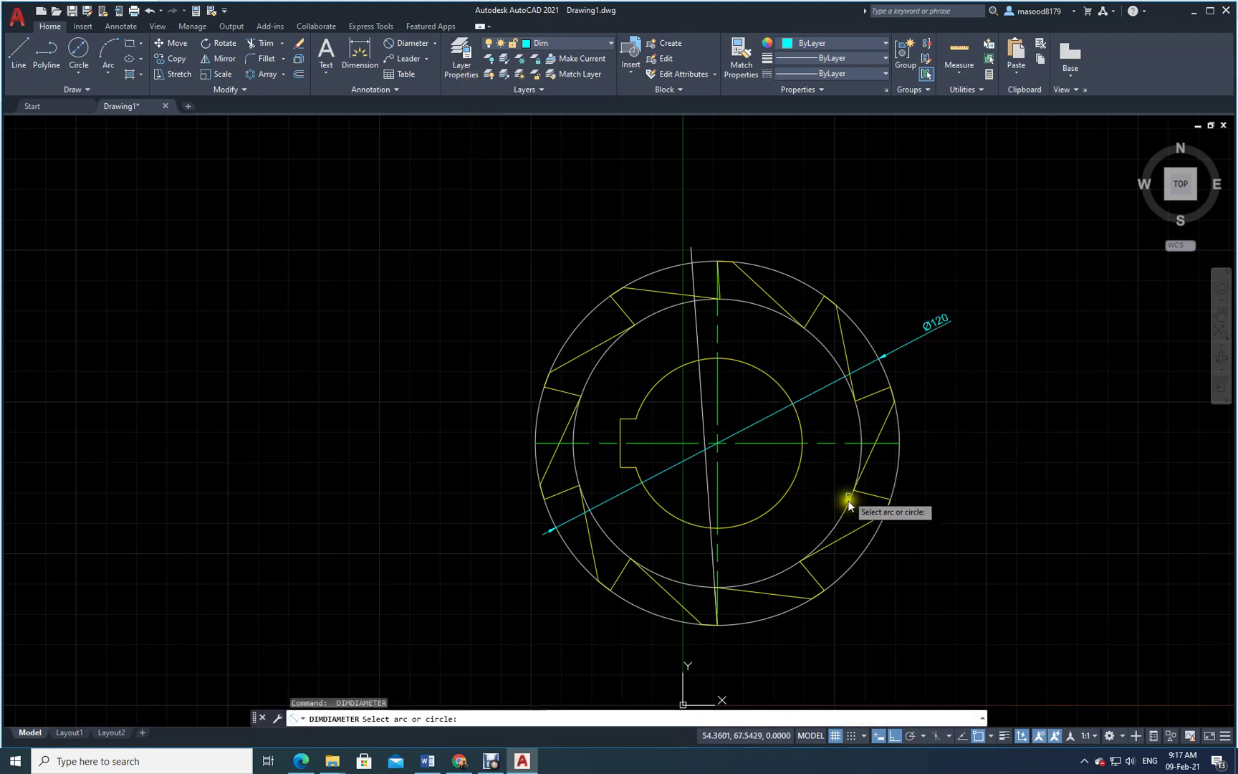
{"action": "left_click", "coordinate": [861, 430]}
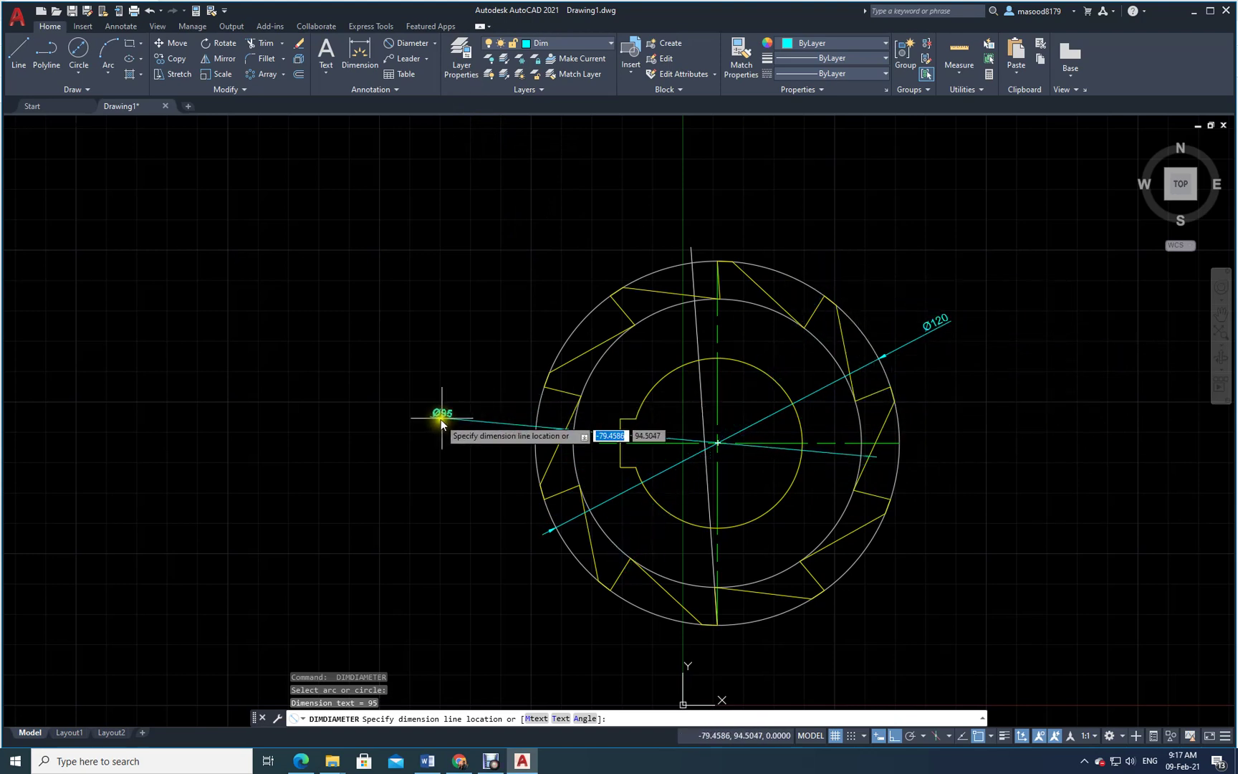
{"action": "left_click", "coordinate": [497, 423]}
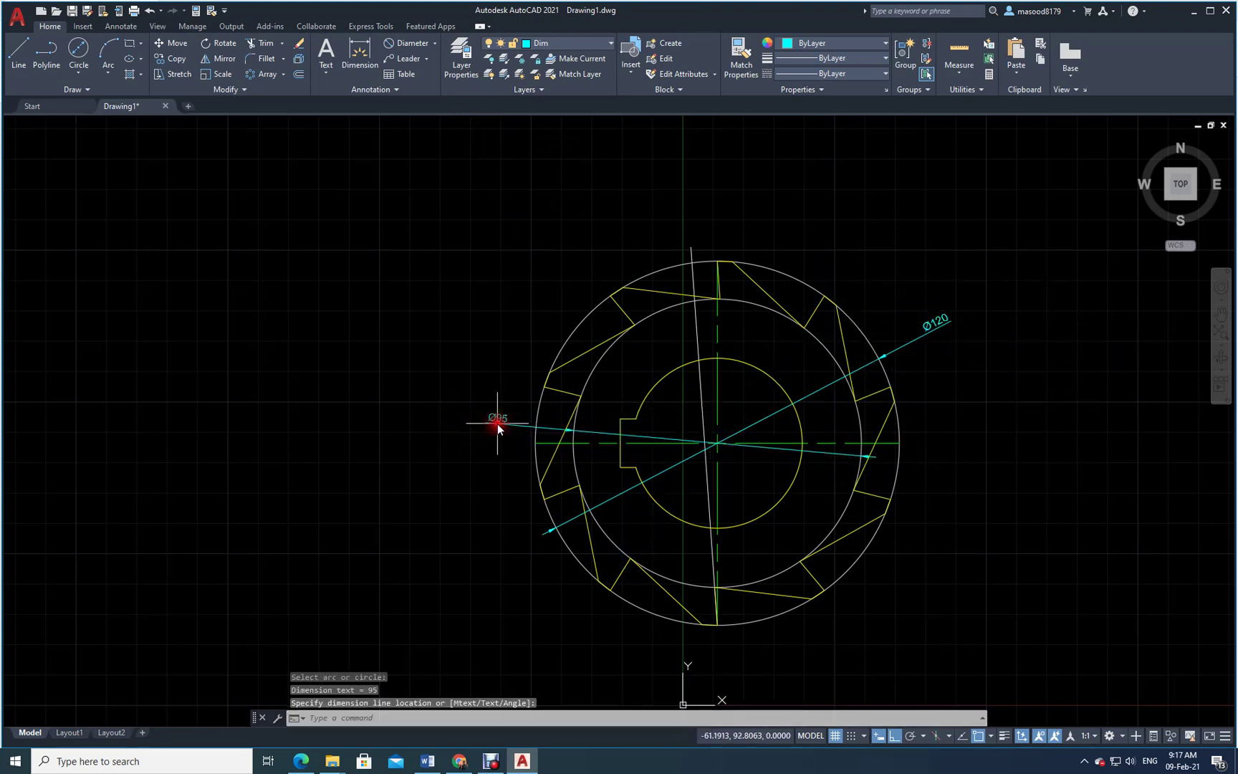
{"action": "key", "text": "Return"}
{"action": "left_click", "coordinate": [669, 373]}
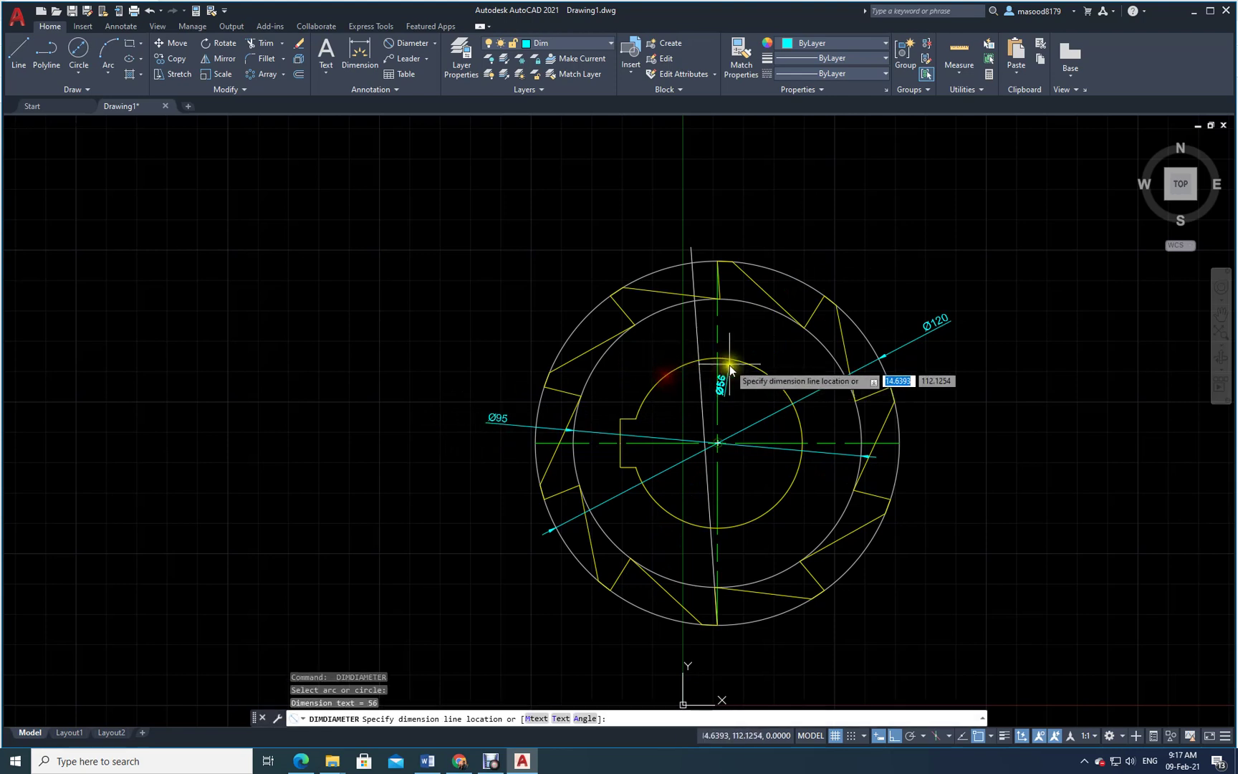
{"action": "left_click", "coordinate": [777, 369]}
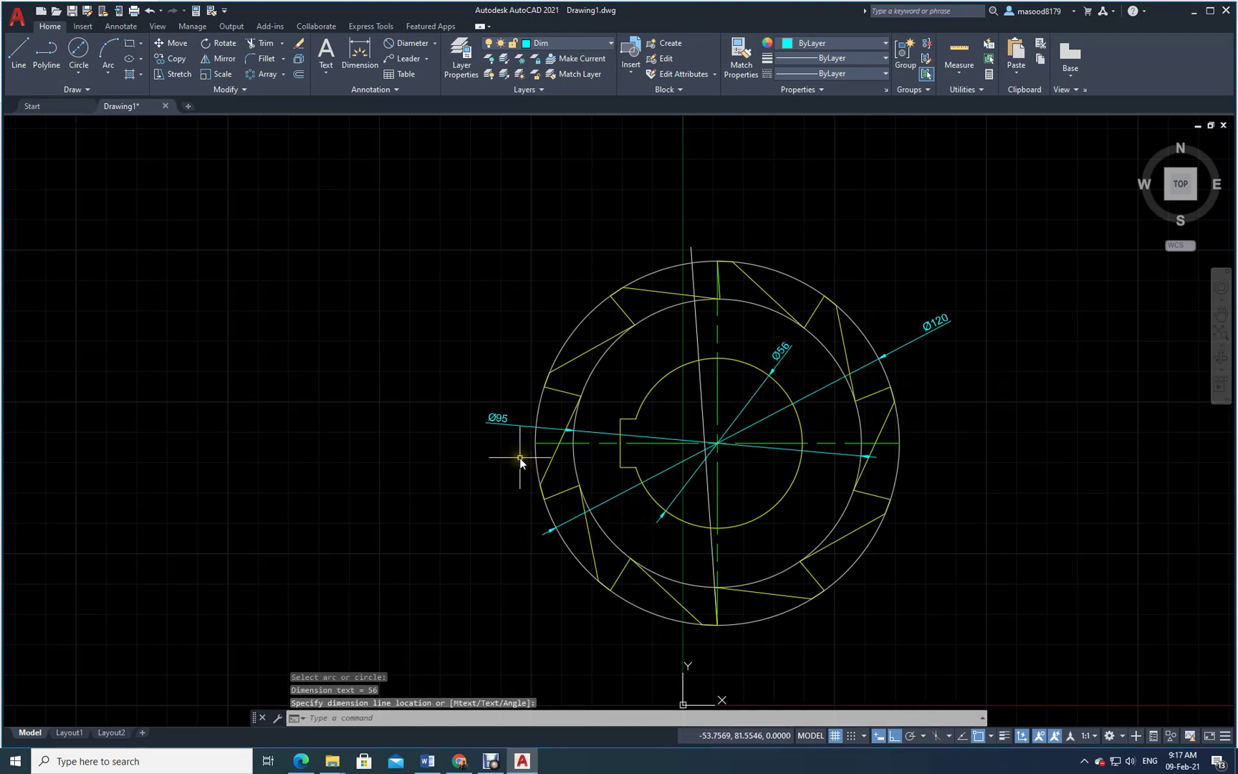
Dimension the horizontal width of the topmost tooth's tip, placing the dimension just above the cutter
{"action": "left_click", "coordinate": [360, 50]}
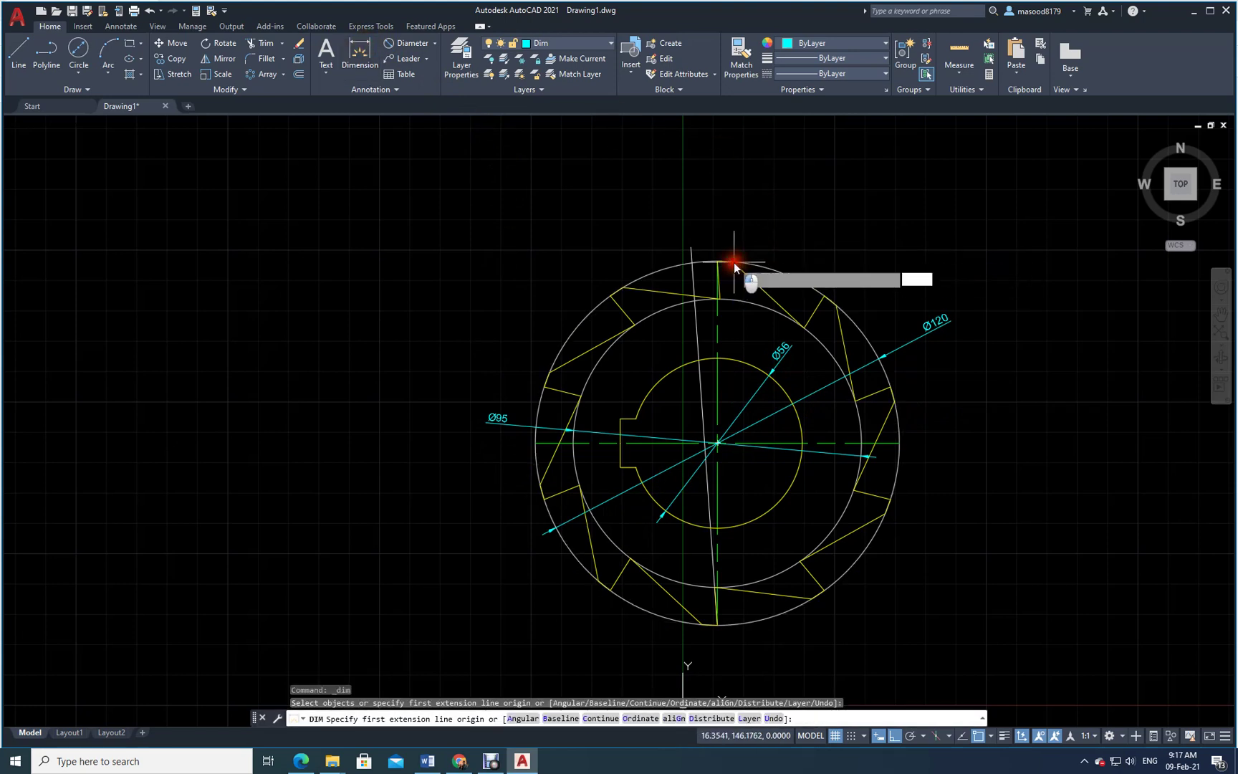
{"action": "left_click", "coordinate": [734, 262]}
{"action": "left_click", "coordinate": [713, 262]}
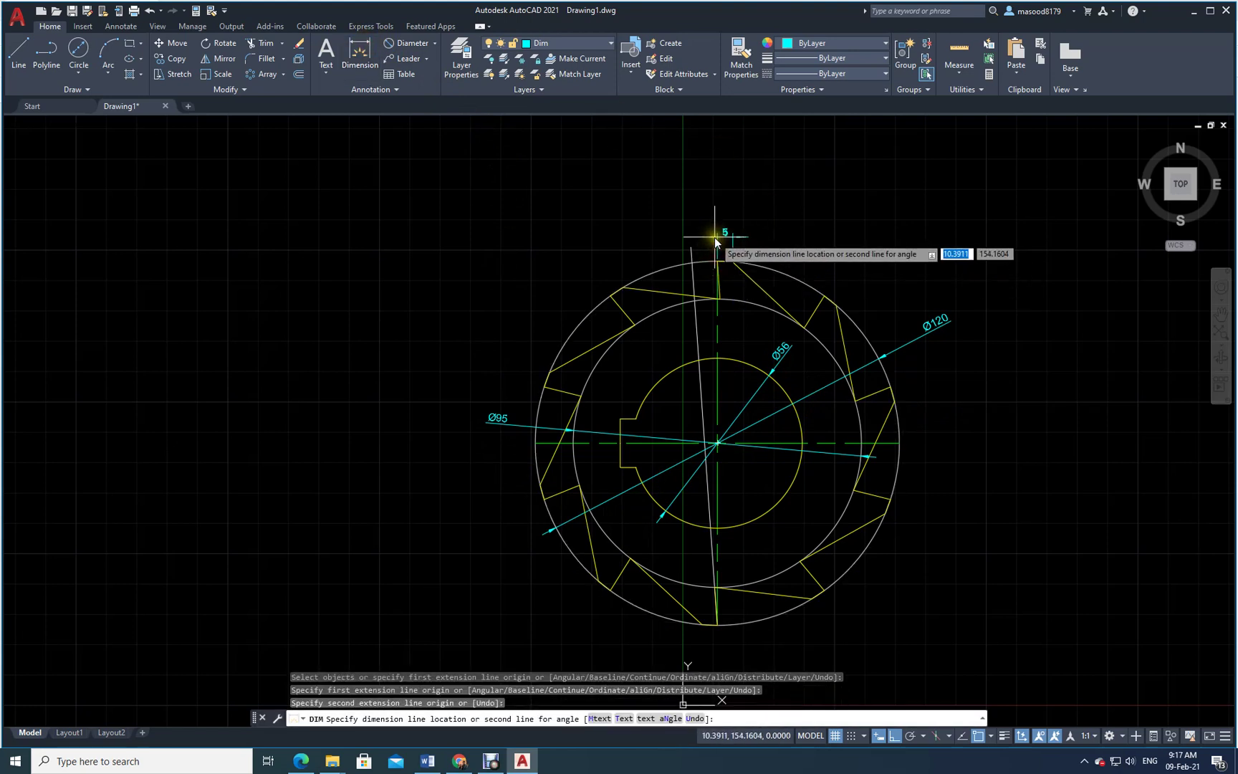
{"action": "left_click", "coordinate": [714, 239]}
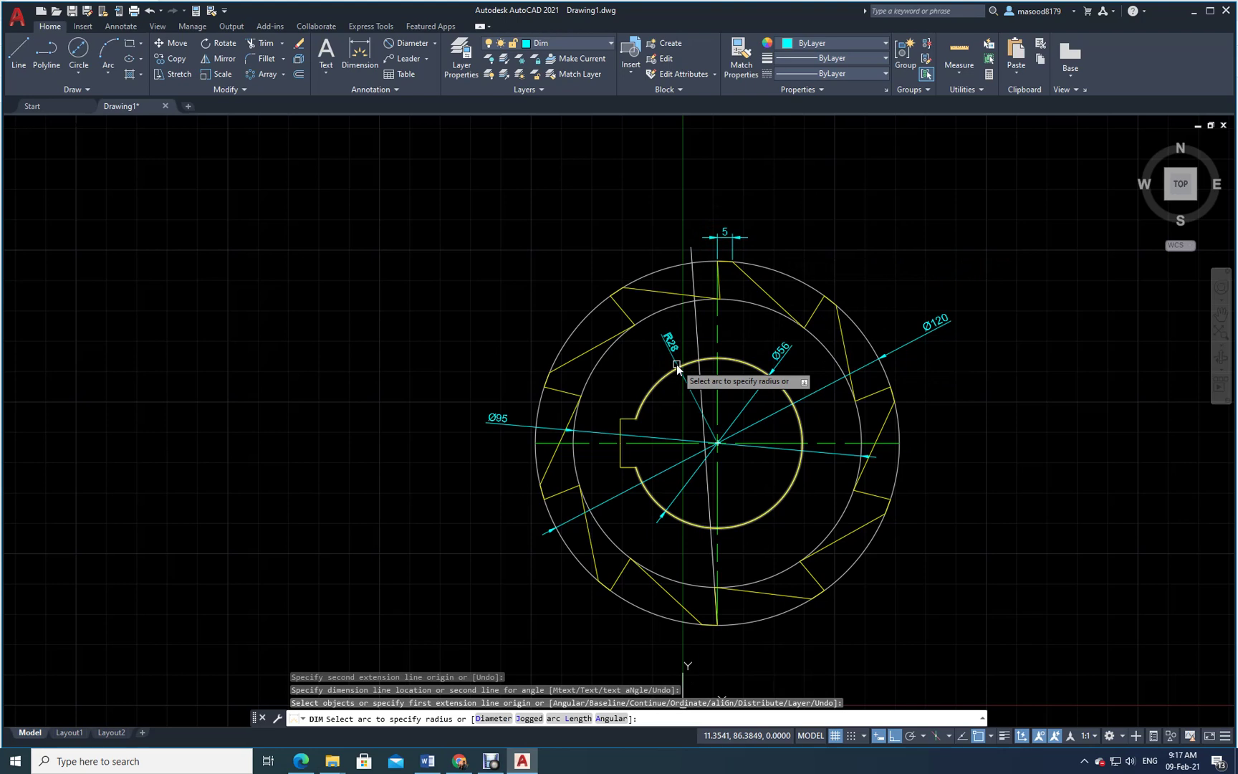
Add an angular dimension between the vertical centreline and the slanted construction line, placed just above the bore
{"action": "left_click", "coordinate": [434, 45]}
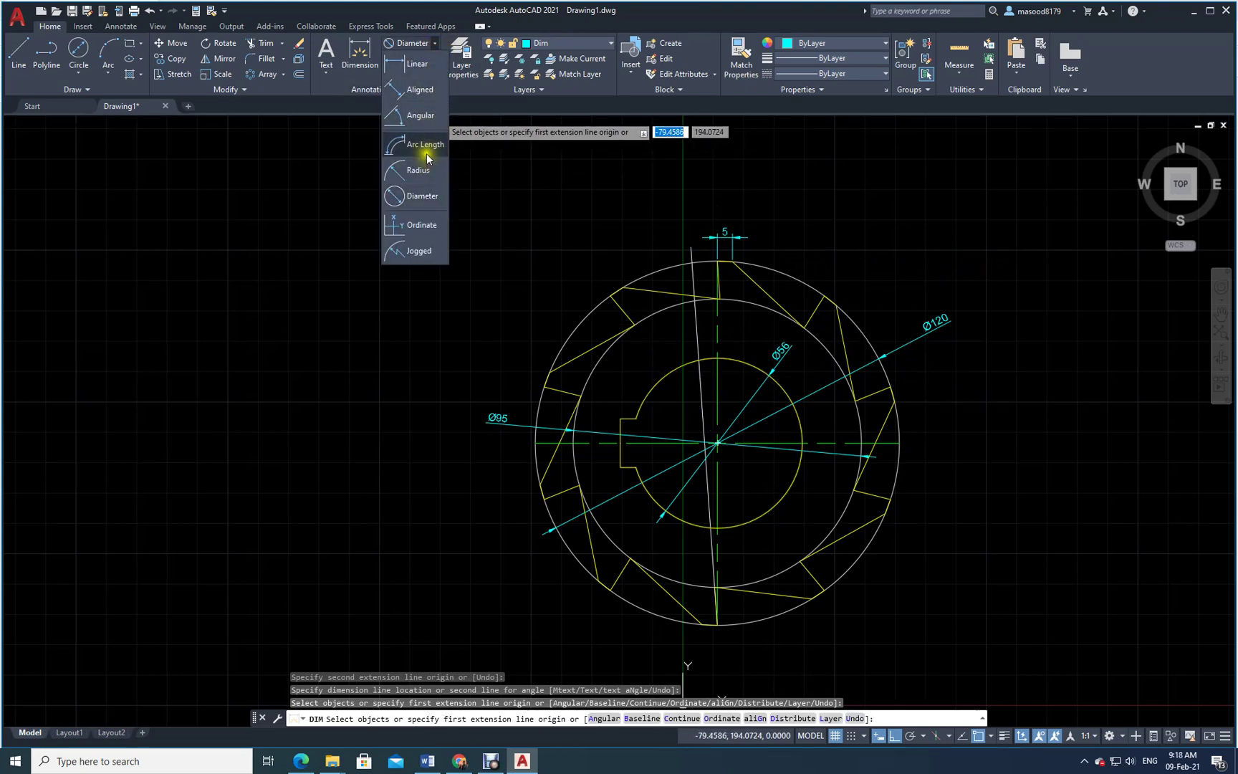
{"action": "left_click", "coordinate": [423, 123]}
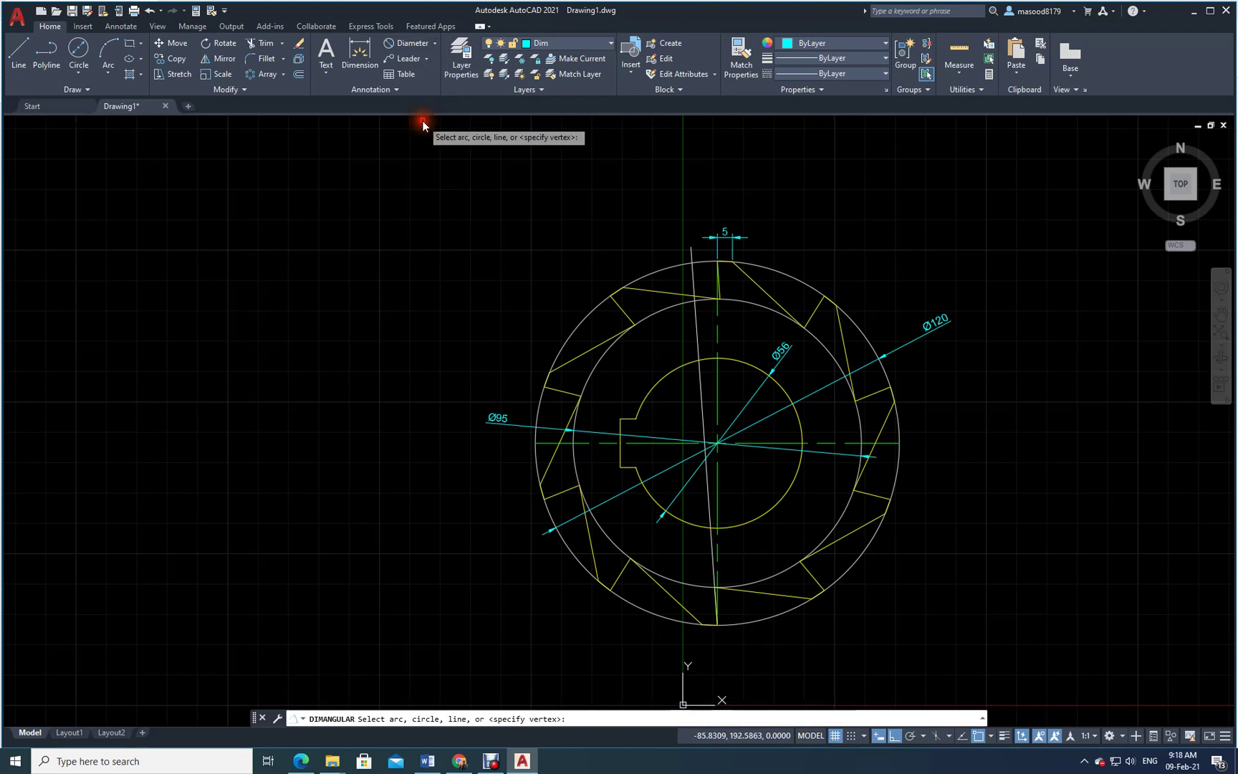
{"action": "left_click", "coordinate": [717, 497]}
{"action": "left_click", "coordinate": [706, 494]}
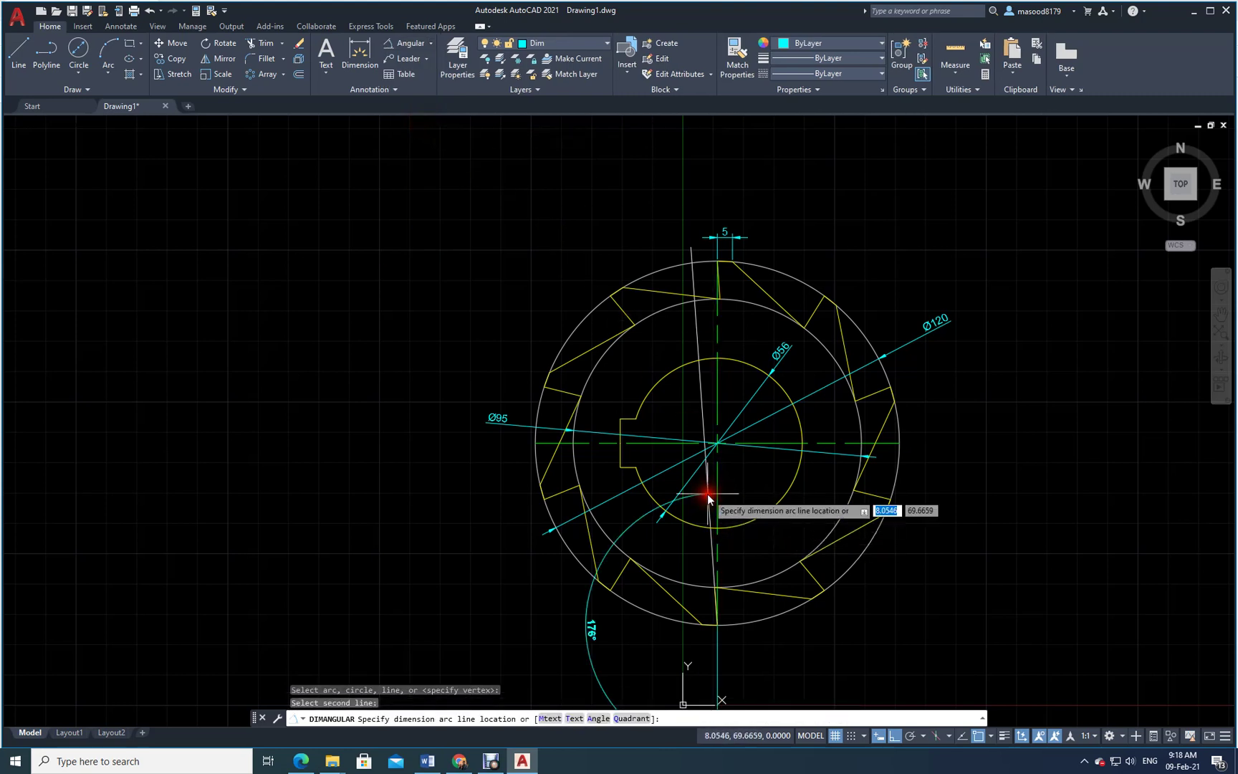
{"action": "left_click", "coordinate": [707, 331]}
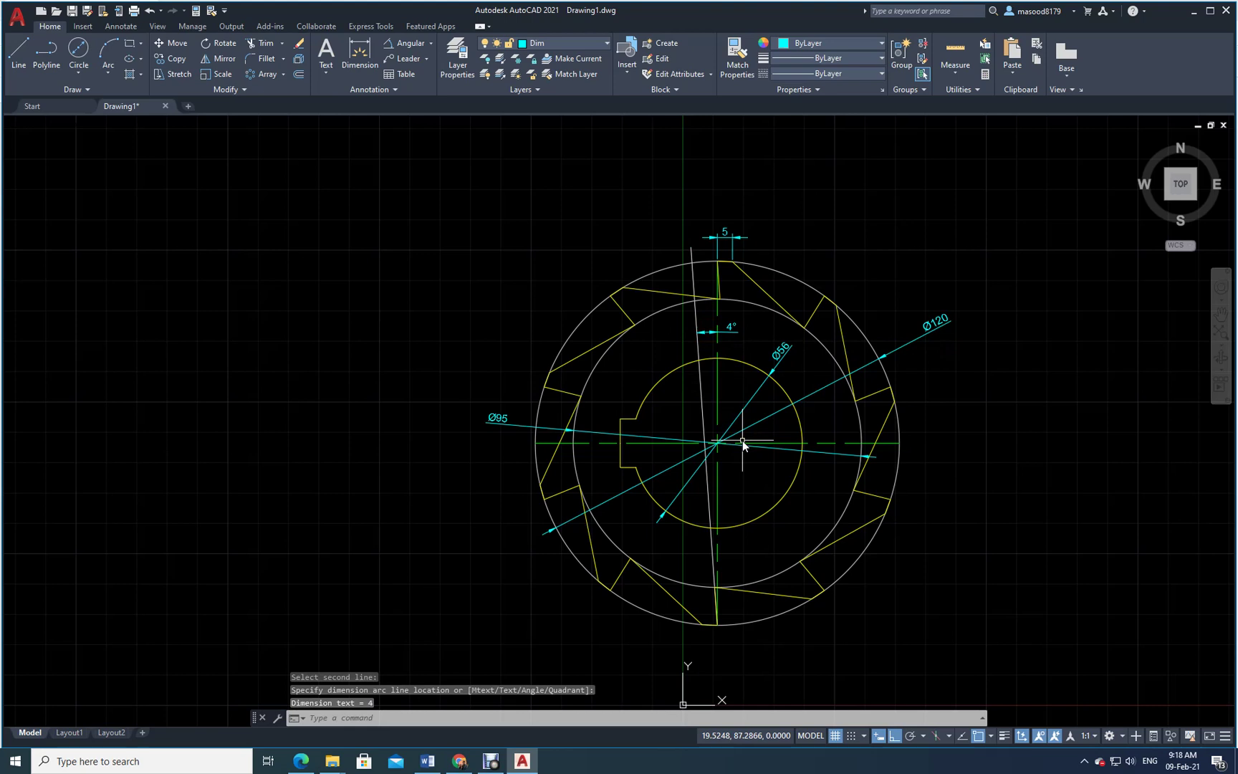
Dimension the vertical width of the keyway, placing the dimension just outside its closed left edge
{"action": "left_click", "coordinate": [359, 54]}
{"action": "left_click", "coordinate": [619, 419]}
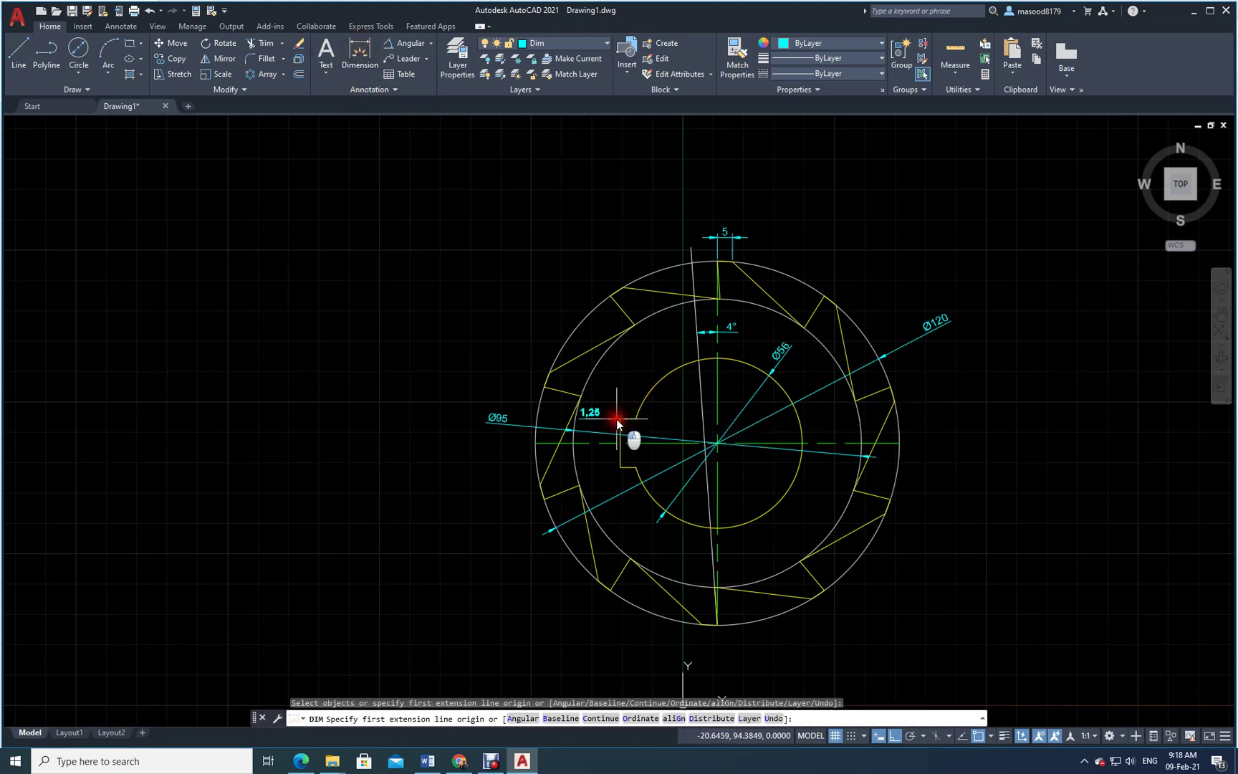
{"action": "left_click", "coordinate": [618, 465]}
{"action": "left_click", "coordinate": [605, 465]}
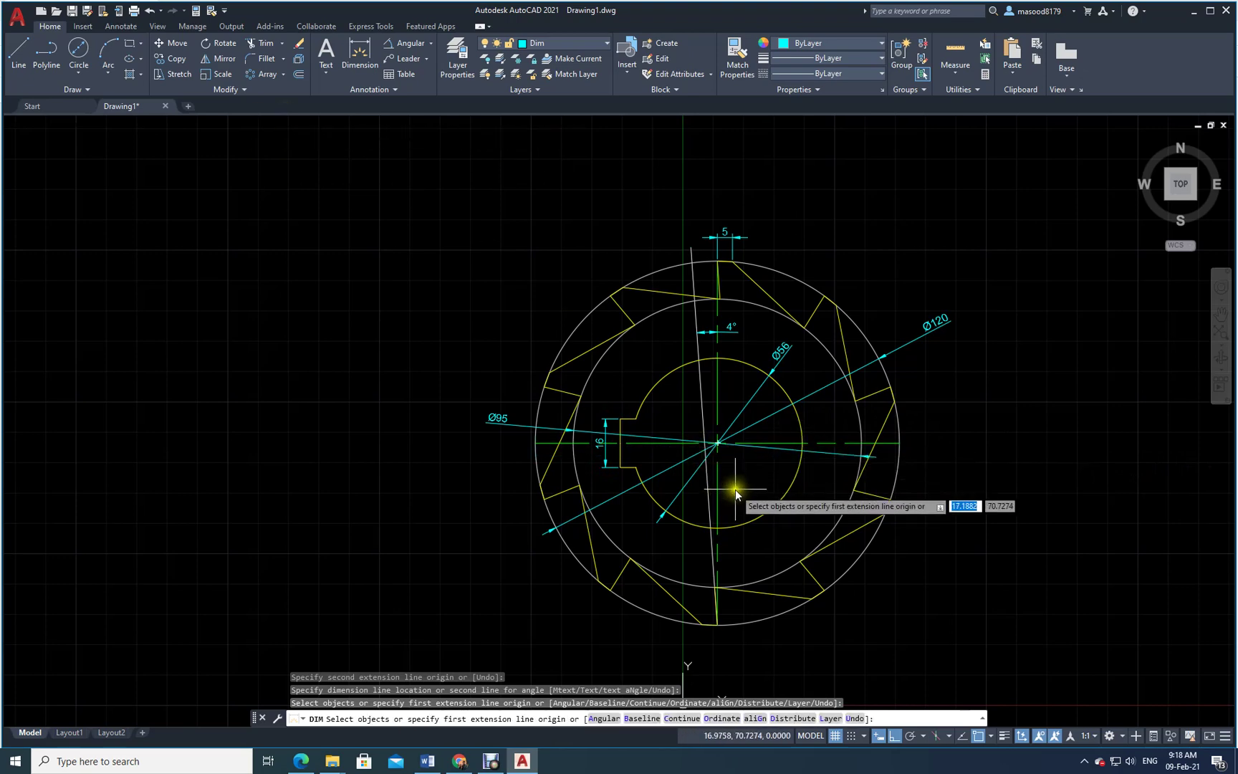
Dimension the horizontal distance from the bore's right quadrant to the keyway's left edge, placing the dimension below the bore
{"action": "scroll", "coordinate": [736, 491], "scroll_direction": "down", "scroll_amount": 2}
{"action": "scroll", "coordinate": [735, 488], "scroll_direction": "up", "scroll_amount": 4}
{"action": "scroll", "coordinate": [742, 495], "scroll_direction": "up", "scroll_amount": 2}
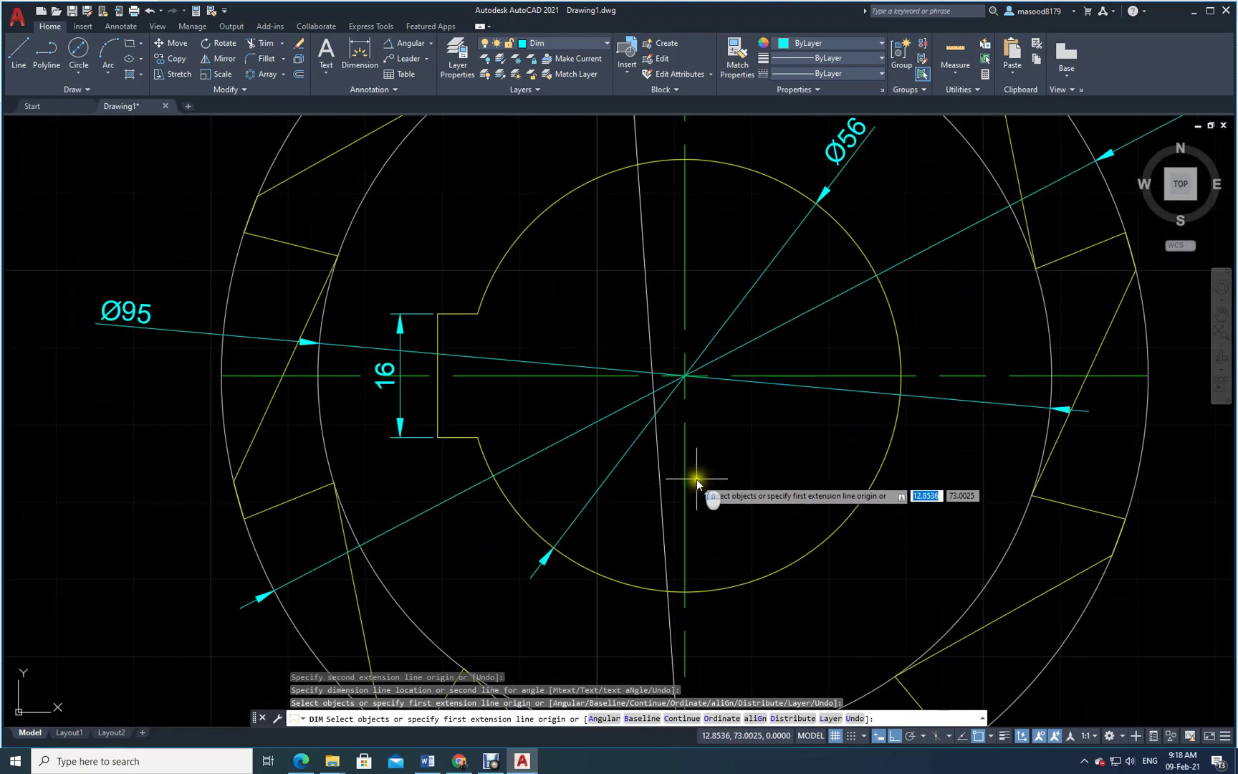
{"action": "left_click", "coordinate": [359, 49]}
{"action": "left_click", "coordinate": [903, 377]}
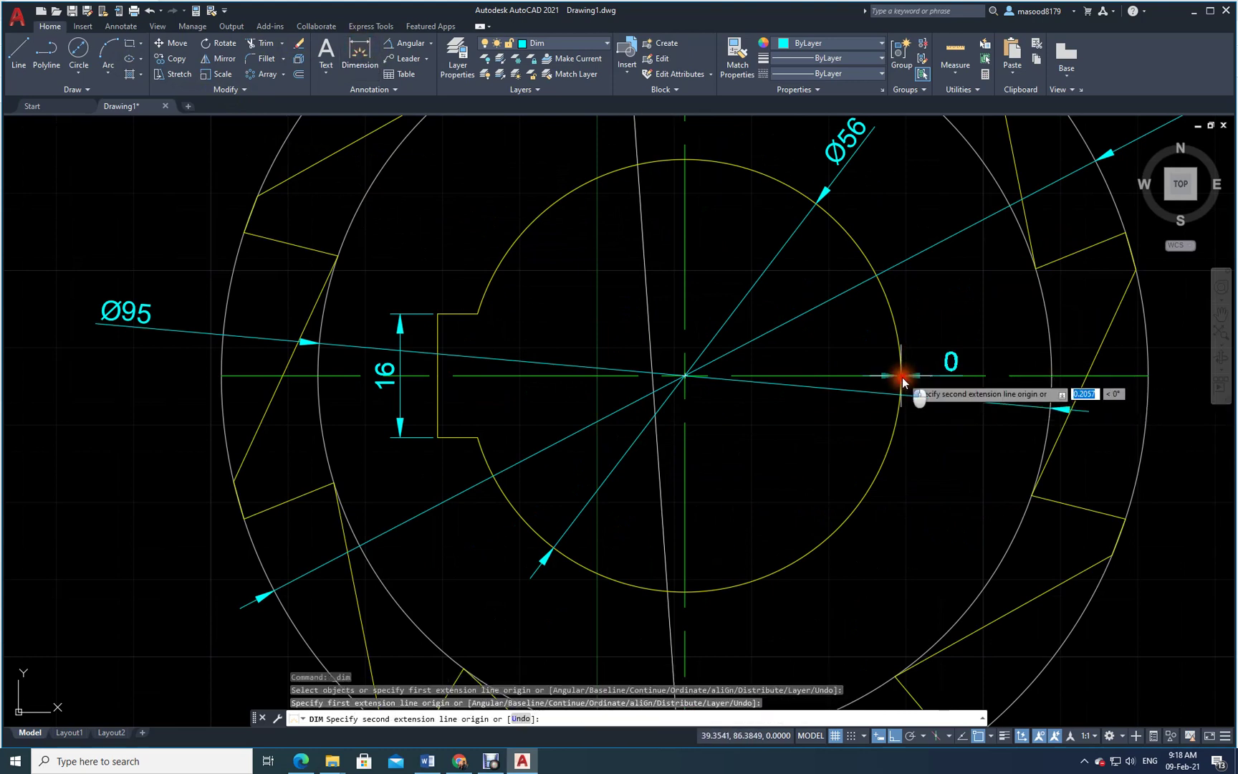
{"action": "left_click", "coordinate": [436, 377]}
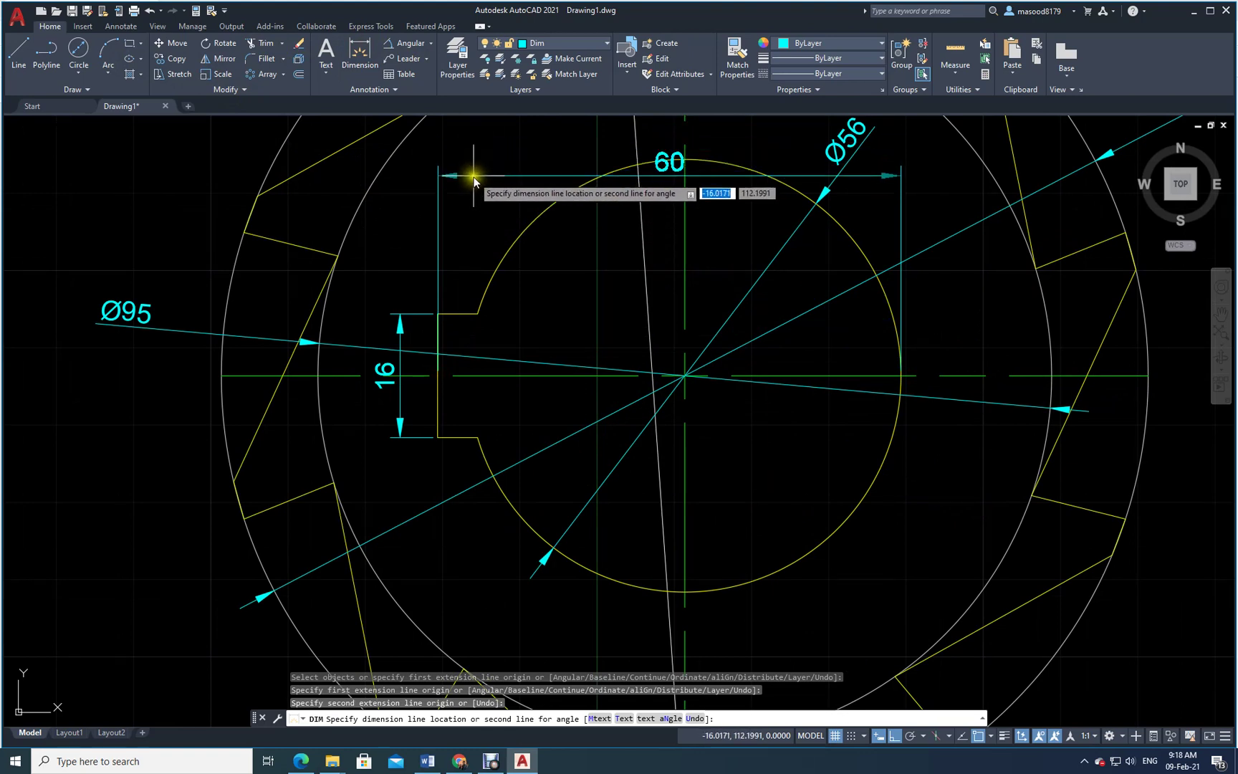
{"action": "left_click", "coordinate": [550, 632]}
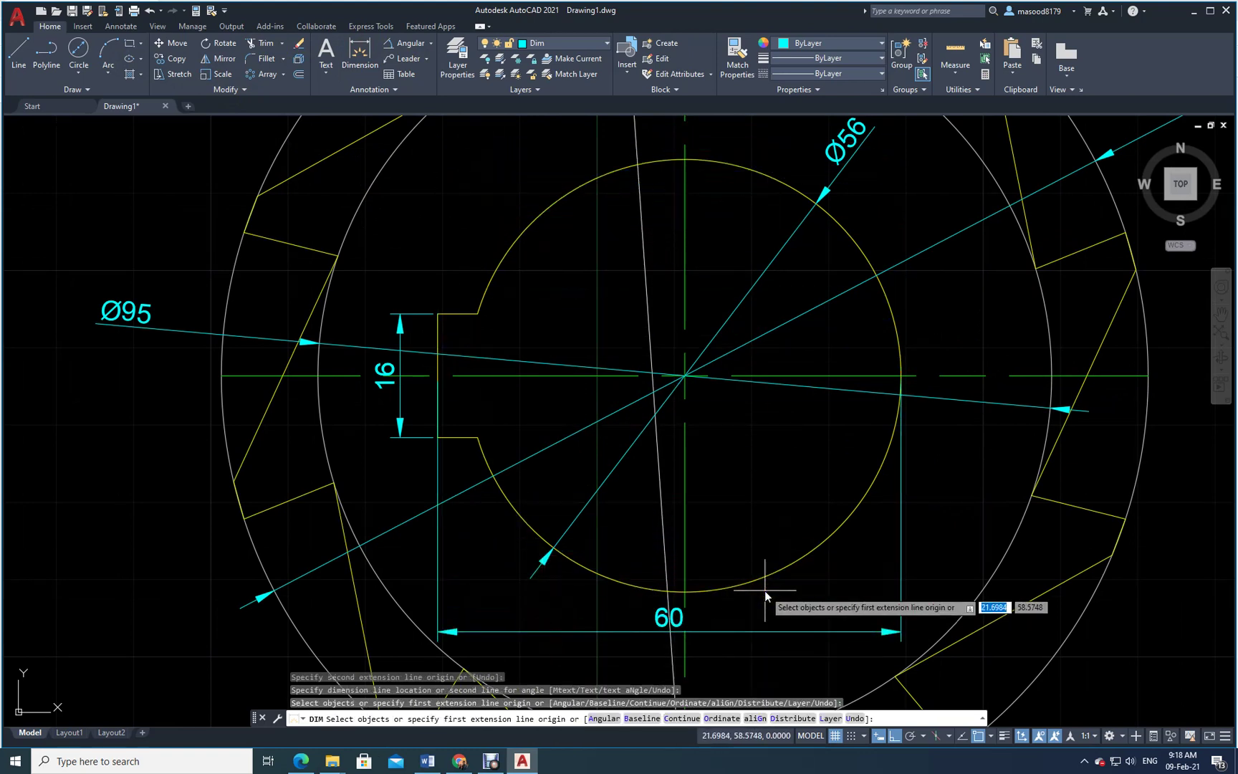
{"action": "type", "text": "z"}
{"action": "key", "text": "Return"}
{"action": "type", "text": "e"}
{"action": "key", "text": "Return"}
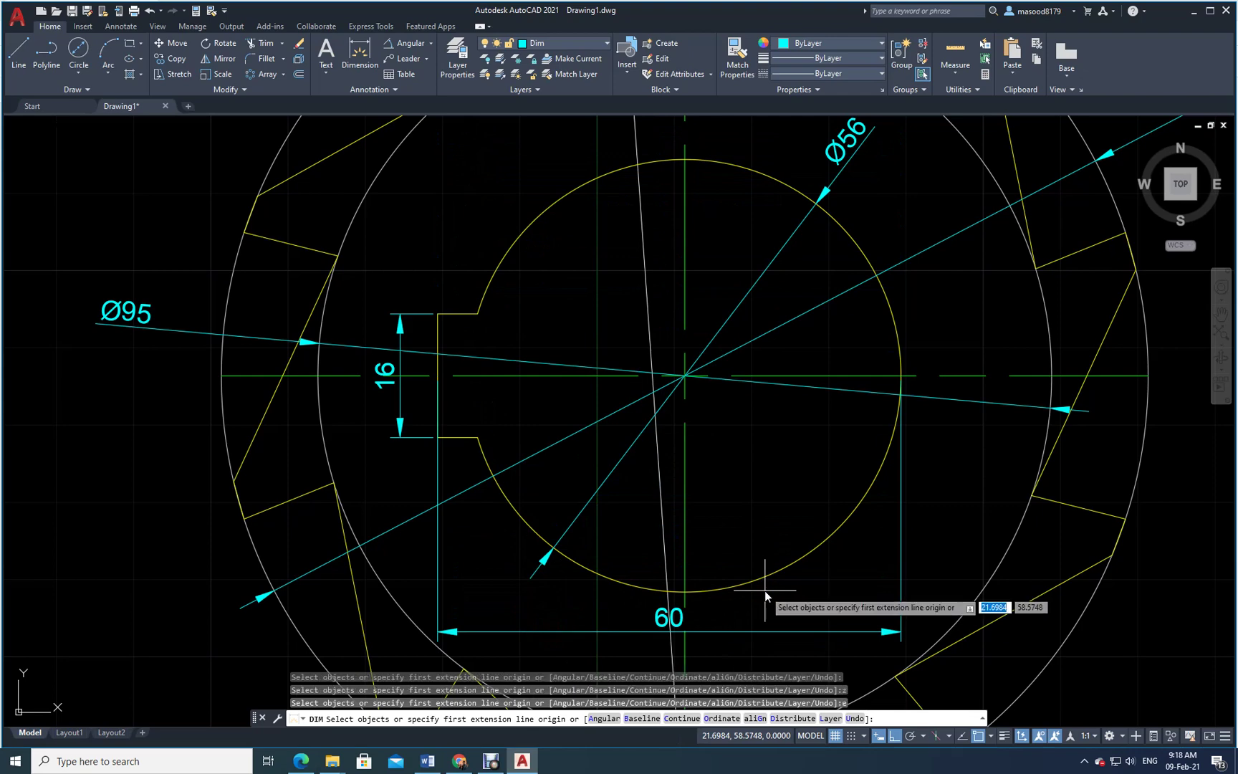
{"action": "key", "text": "Escape"}
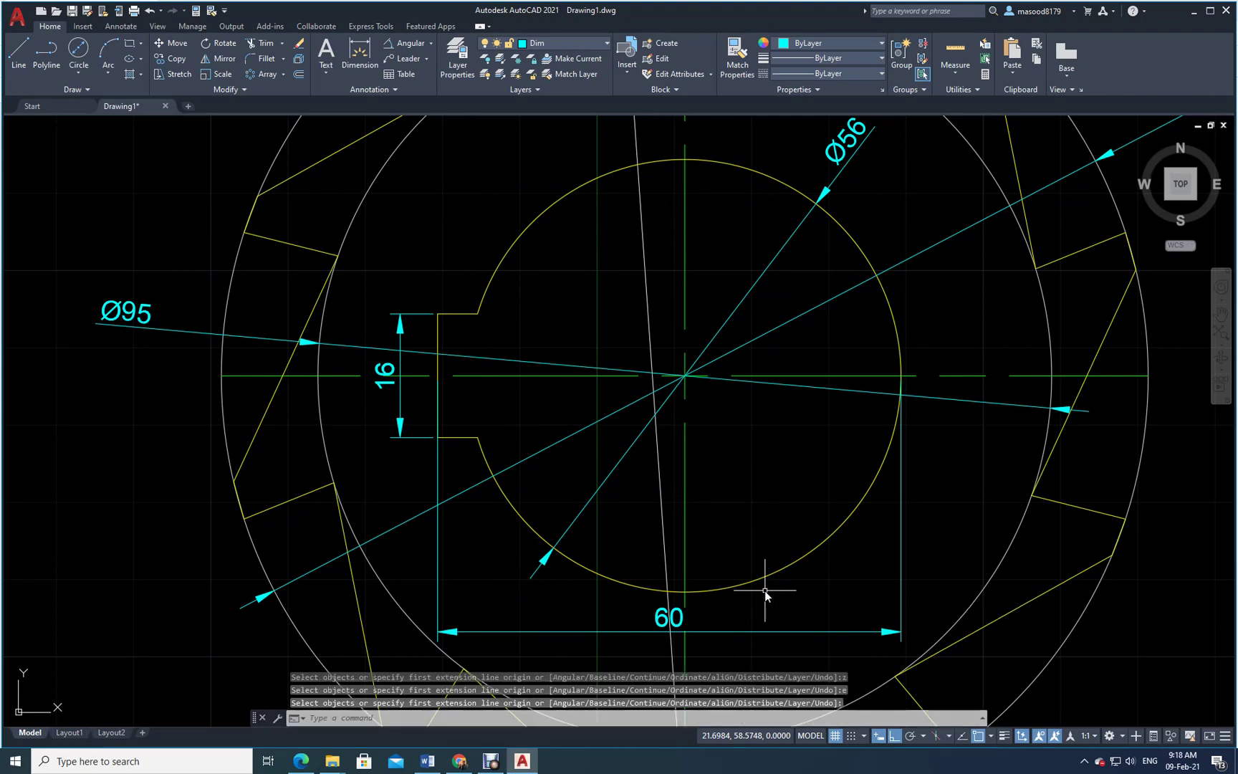
Erase the outer circle and the tooth root circle, leaving the toothed outline and the keyed bore
{"action": "type", "text": "z"}
{"action": "key", "text": "Return"}
{"action": "type", "text": "e"}
{"action": "key", "text": "Return"}
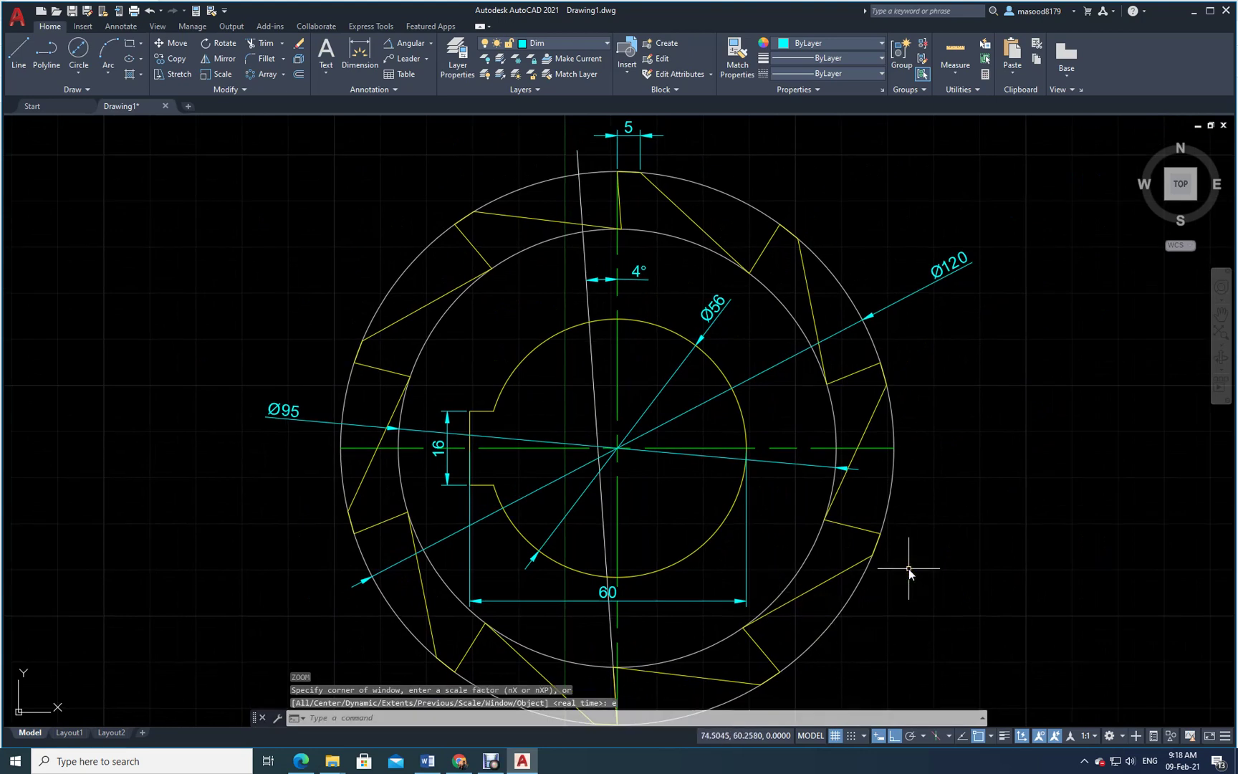
{"action": "left_click", "coordinate": [299, 43]}
{"action": "left_click", "coordinate": [428, 282]}
{"action": "left_click", "coordinate": [398, 248]}
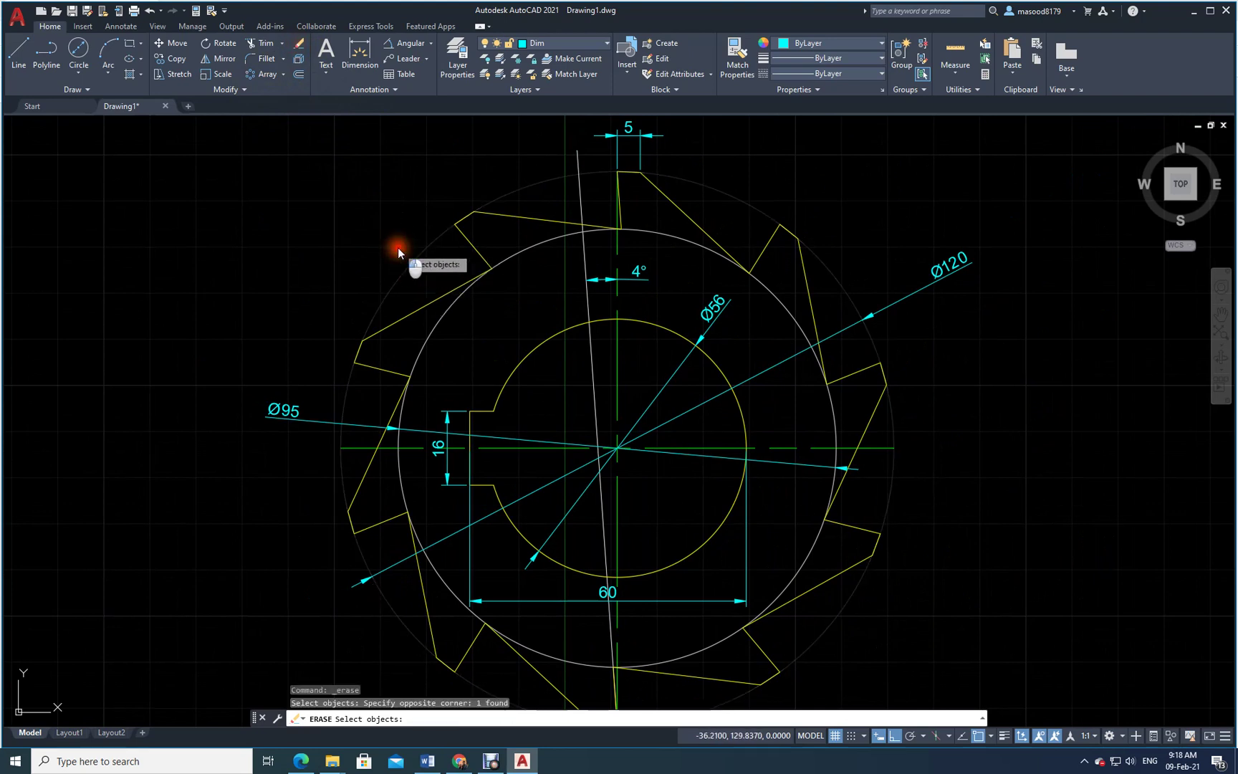
{"action": "left_click", "coordinate": [449, 339]}
{"action": "left_click", "coordinate": [425, 330]}
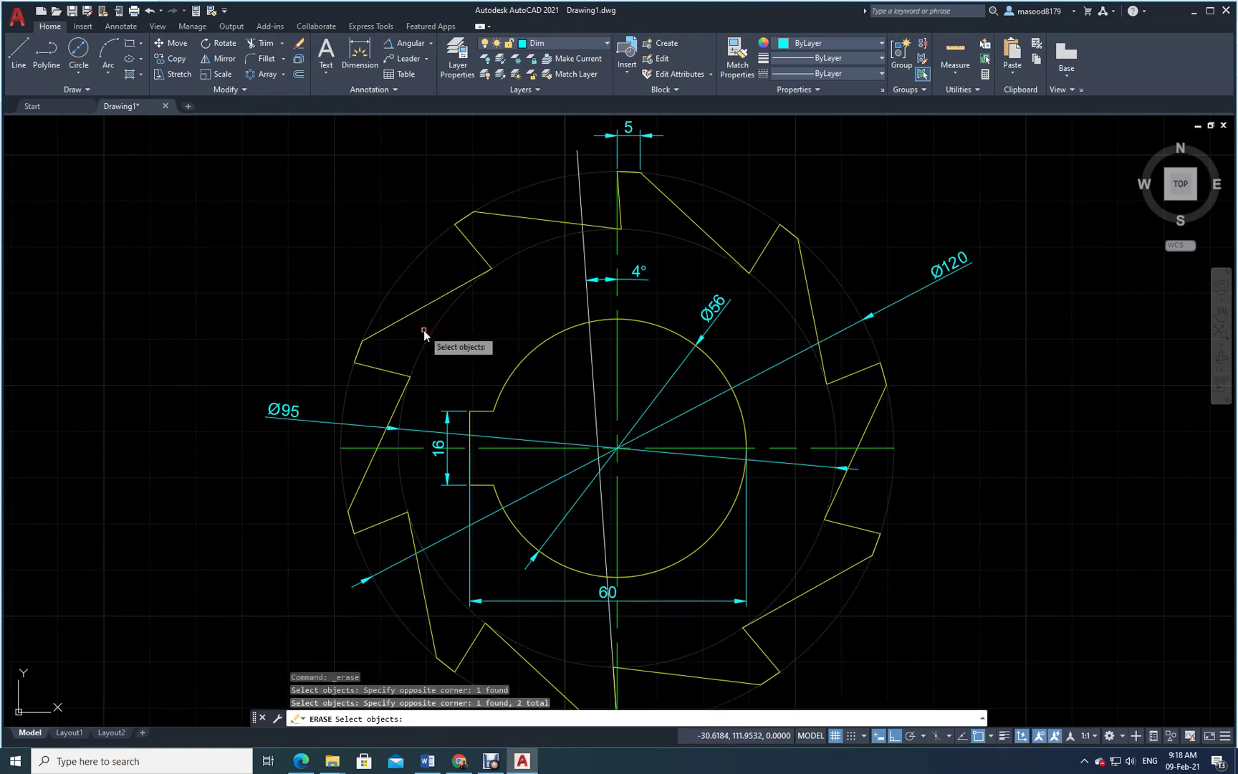
{"action": "key", "text": "Return"}
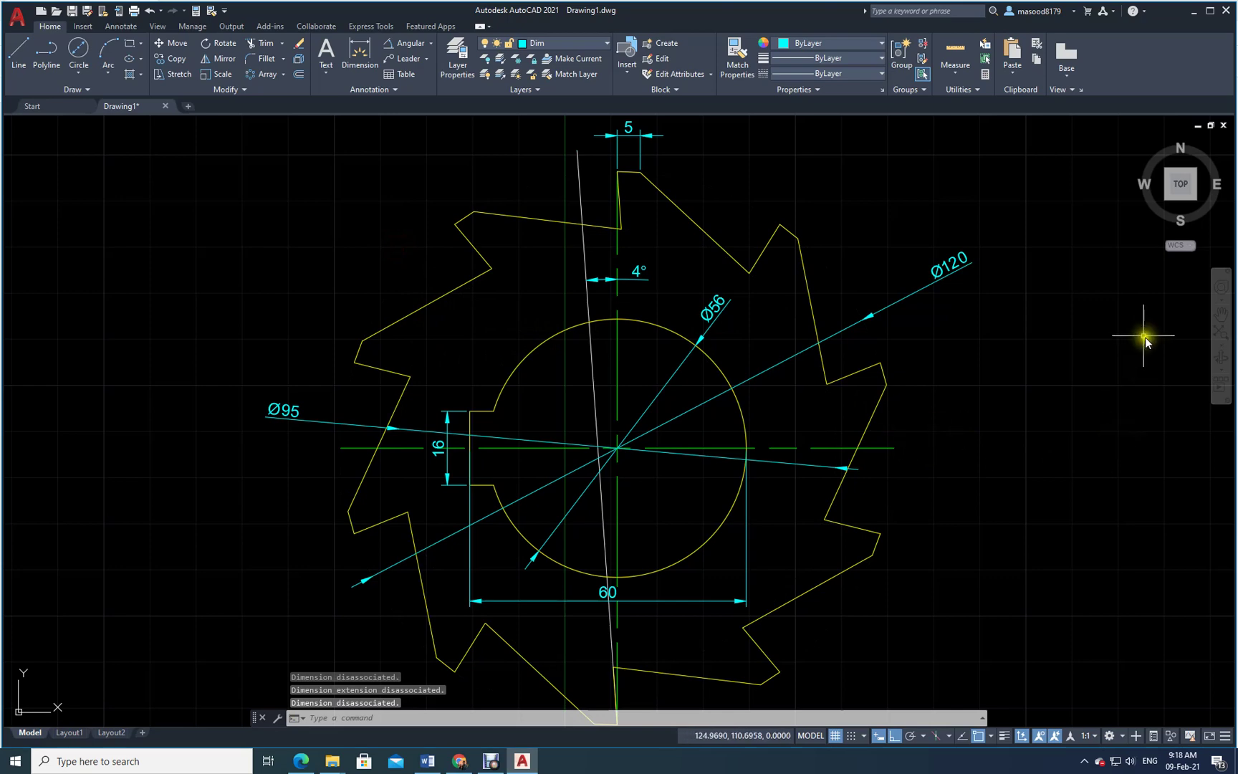
Create a new layer named TXT
{"action": "scroll", "coordinate": [973, 548], "scroll_direction": "down", "scroll_amount": 2}
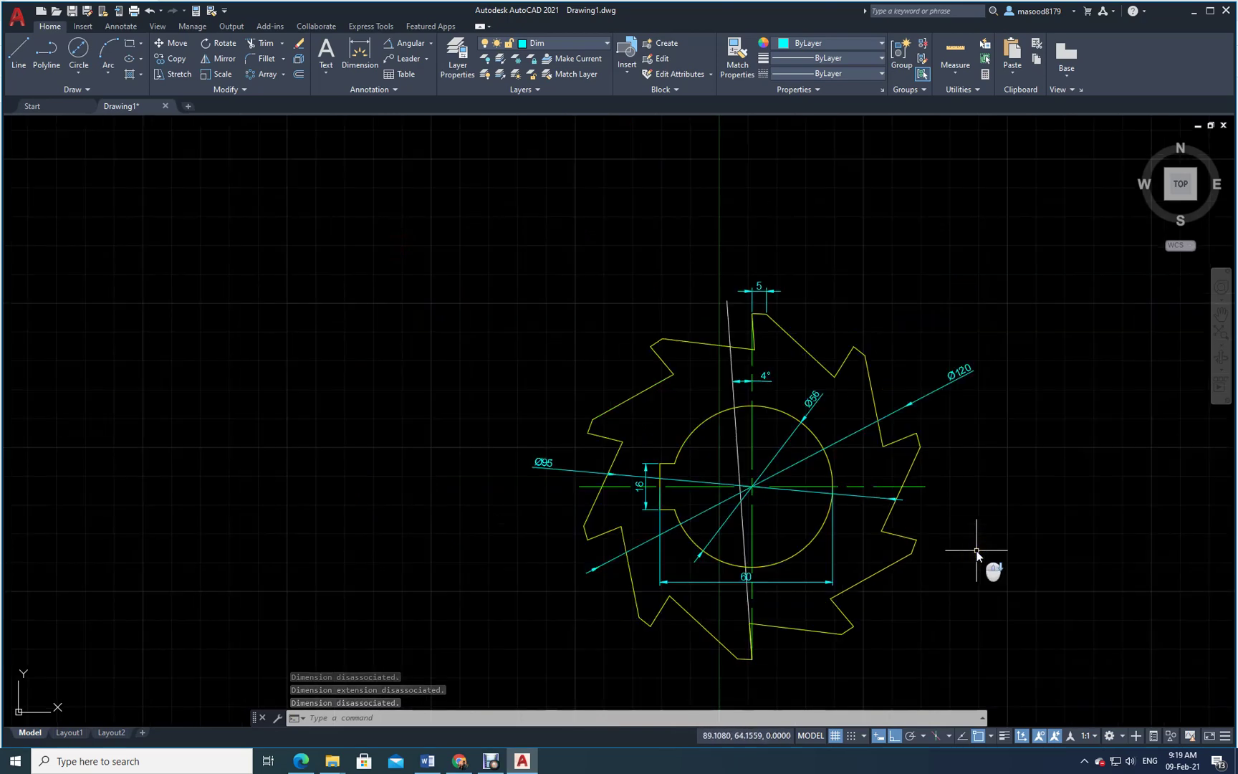
{"action": "mouse_move", "coordinate": [940, 580]}
{"action": "middle_mouse_down"}
{"action": "mouse_move", "coordinate": [829, 448]}
{"action": "mouse_move", "coordinate": [784, 463]}
{"action": "middle_mouse_up"}
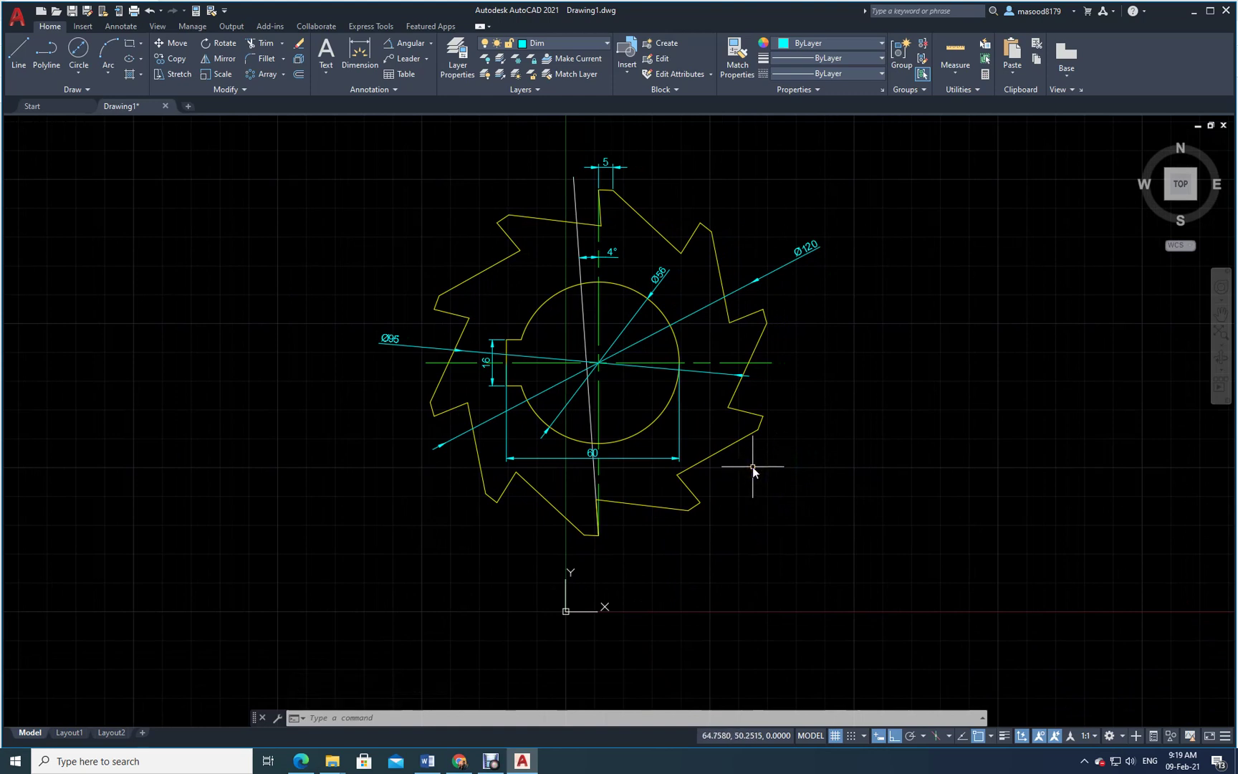
{"action": "left_click", "coordinate": [450, 63]}
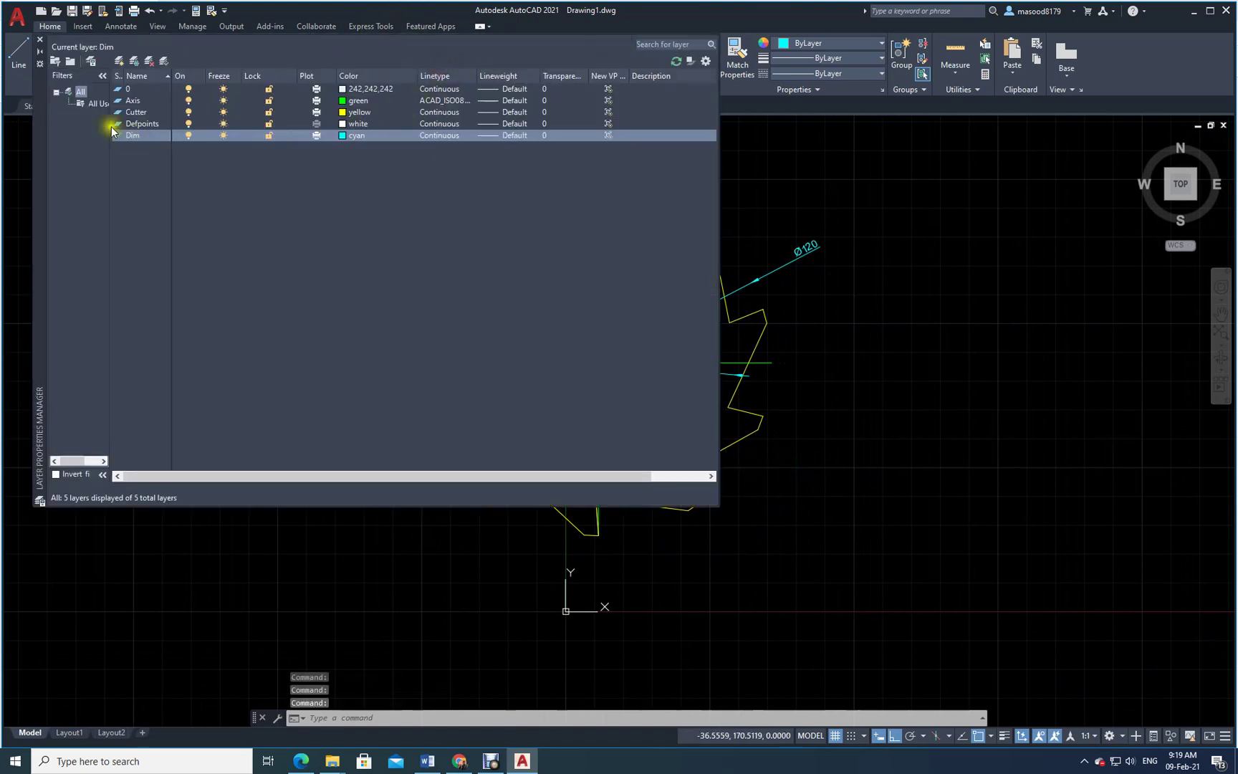
{"action": "left_click", "coordinate": [119, 60]}
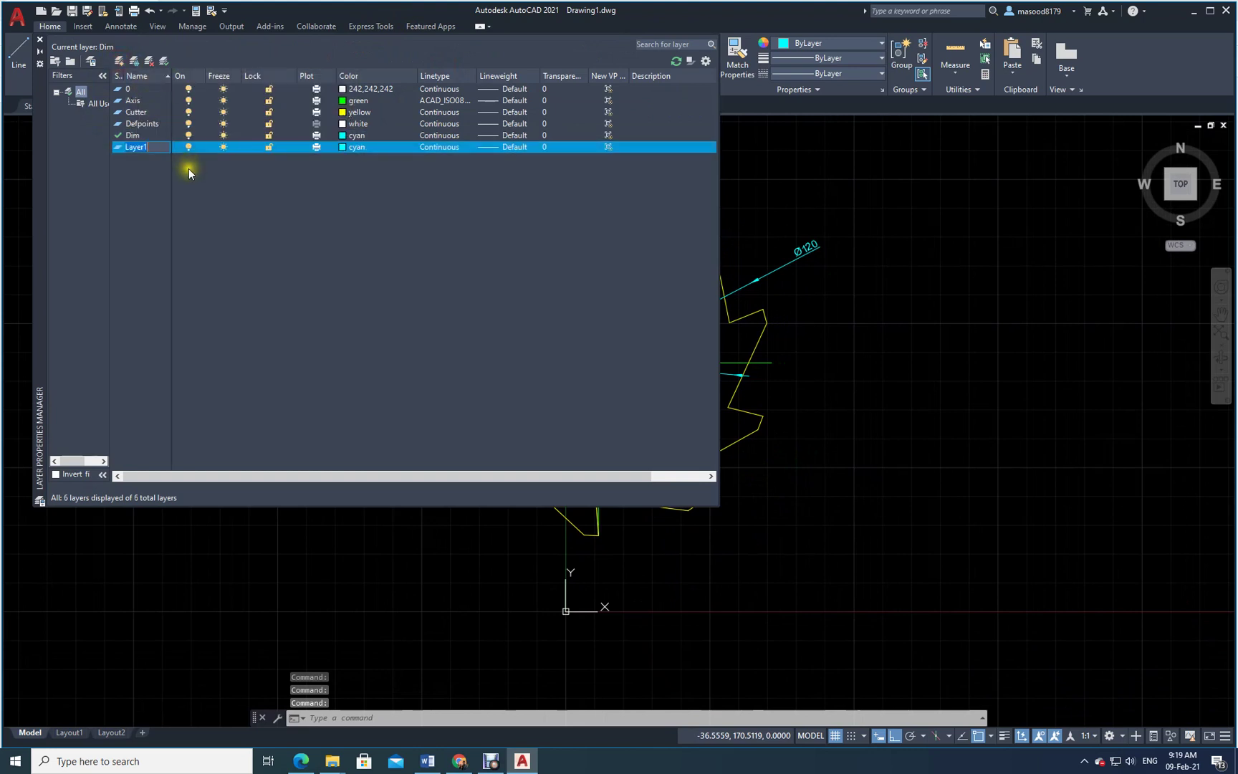
{"action": "type", "text": "T"}
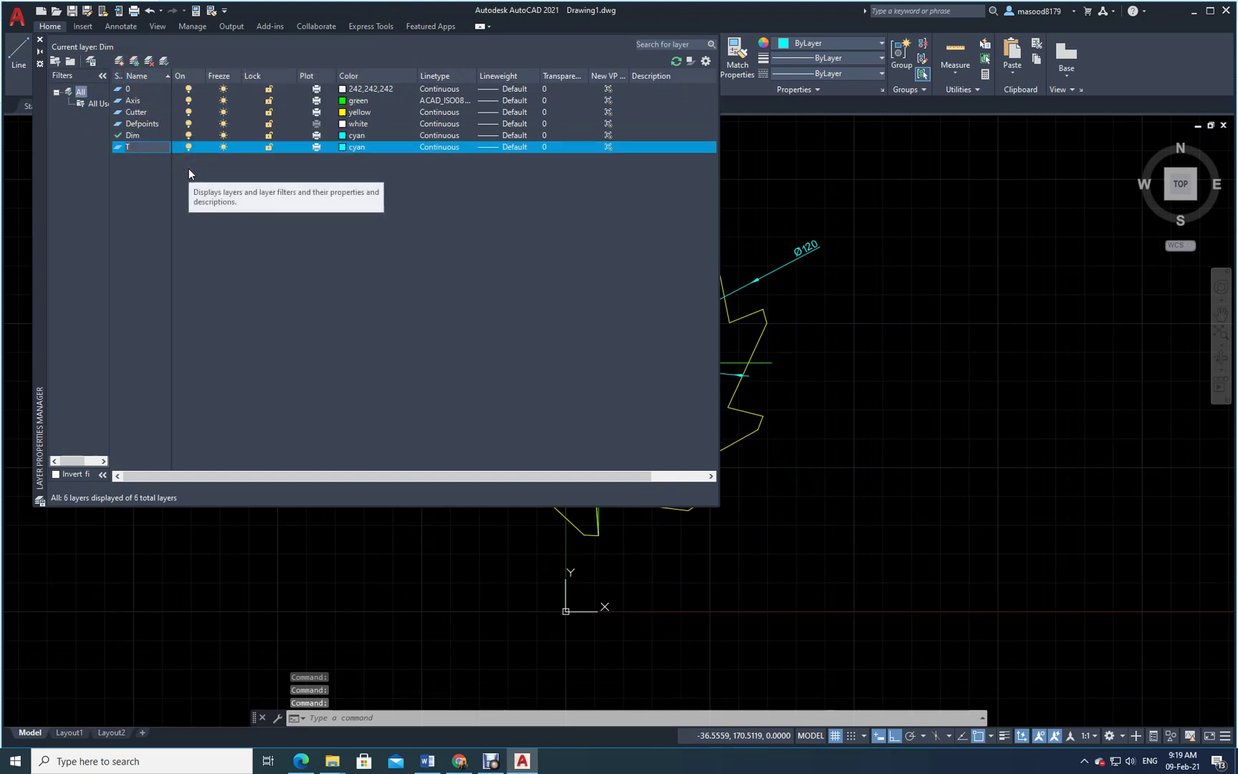
{"action": "type", "text": "XT"}
{"action": "left_click", "coordinate": [289, 256]}
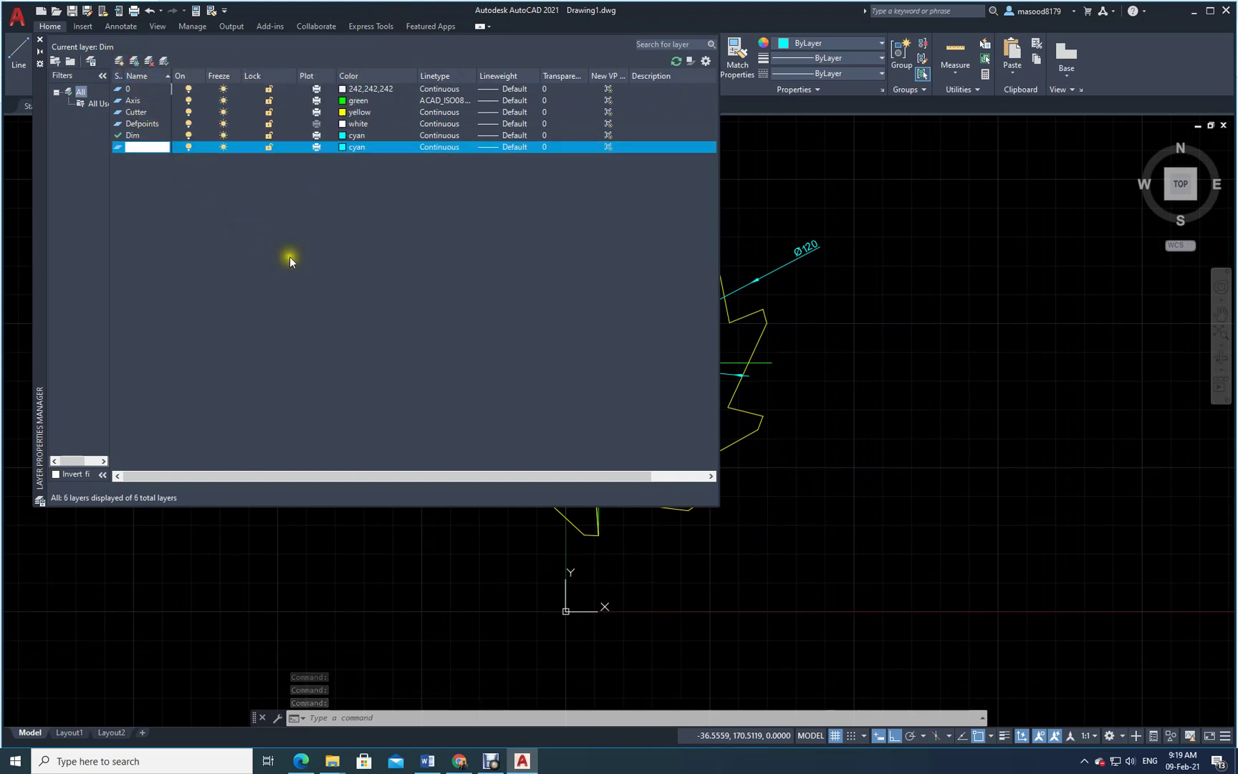
Set the TXT layer's colour to index 80 and close the layer properties
{"action": "left_click", "coordinate": [342, 147]}
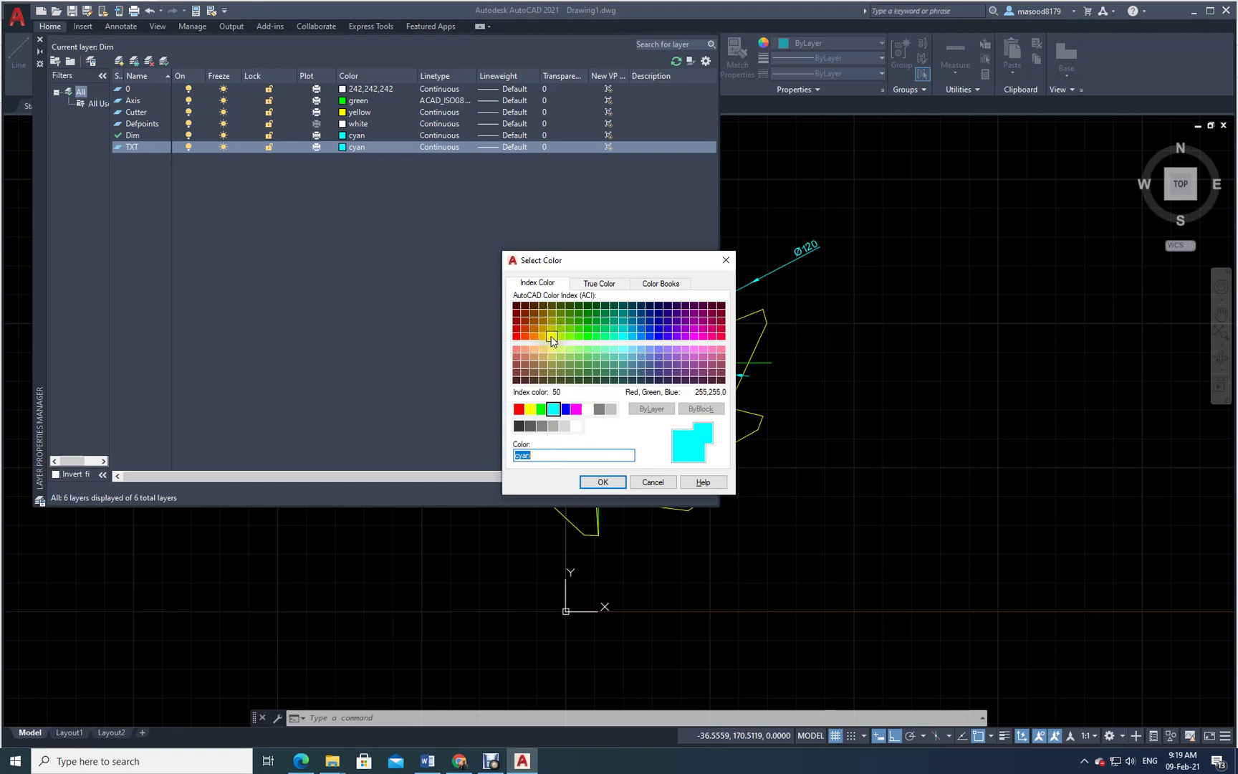
{"action": "left_click", "coordinate": [578, 335]}
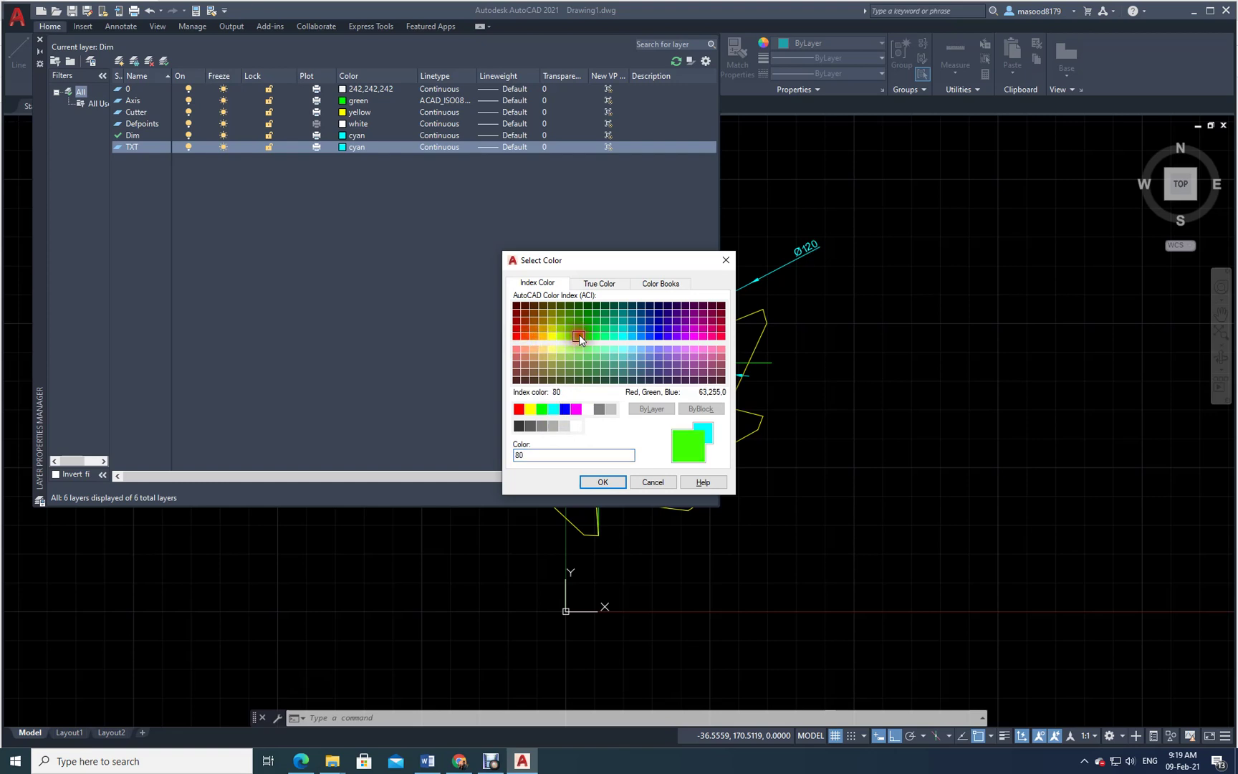
{"action": "left_click", "coordinate": [599, 481]}
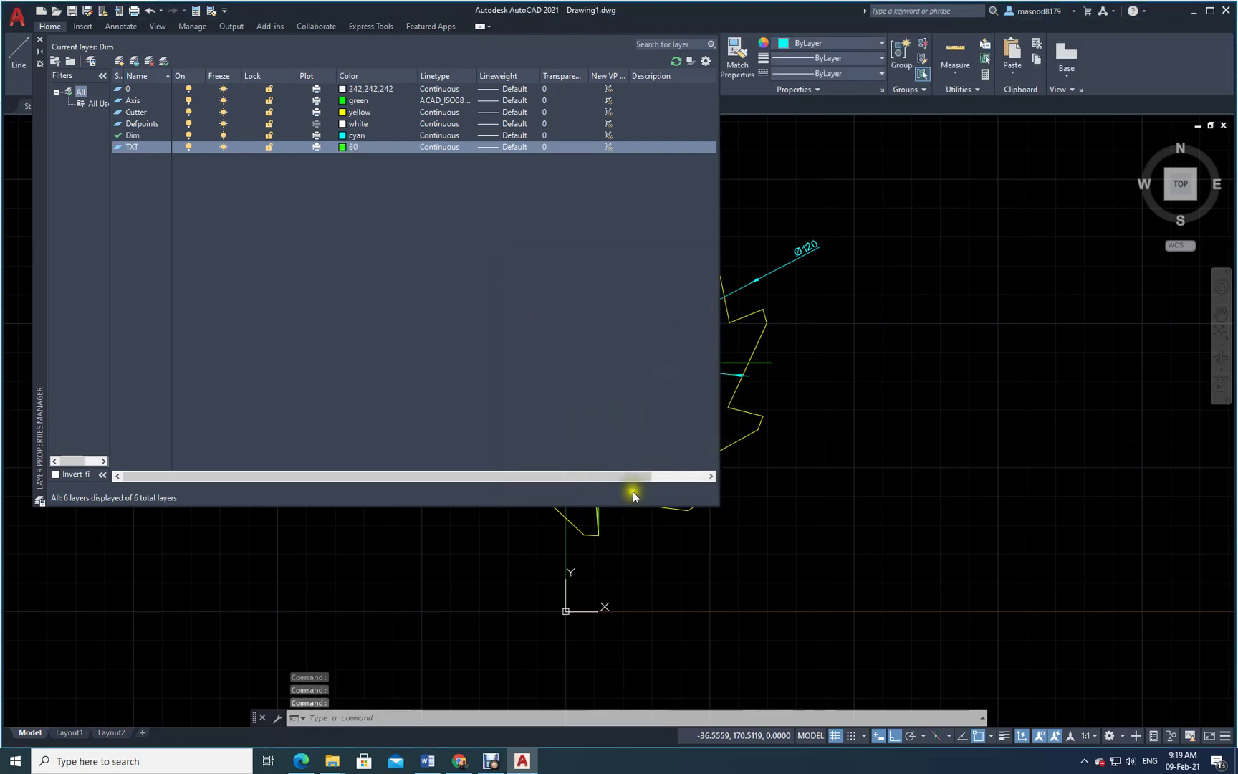
{"action": "left_click", "coordinate": [40, 39]}
Place single-line text reading "Exercise # 6" below the cutter, with height 15 and rotation 0
{"action": "left_click", "coordinate": [329, 71]}
{"action": "left_click", "coordinate": [348, 119]}
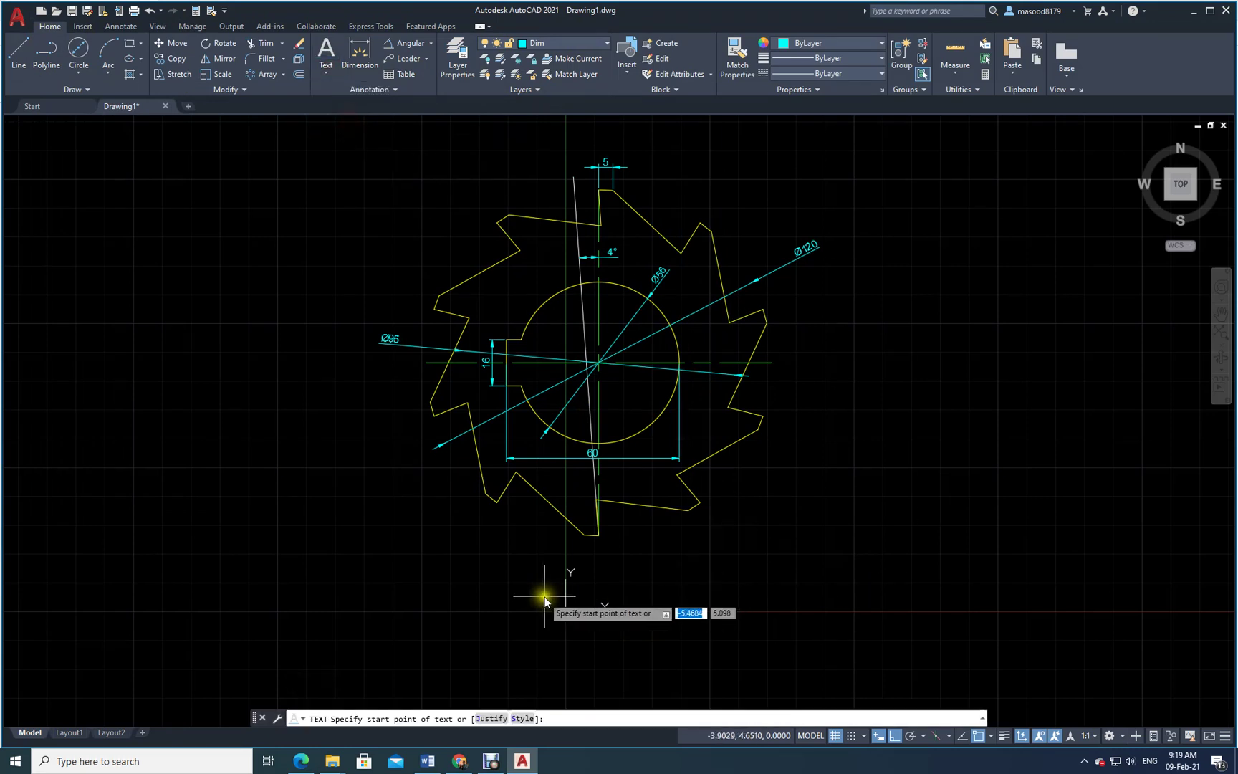
{"action": "left_click", "coordinate": [506, 592]}
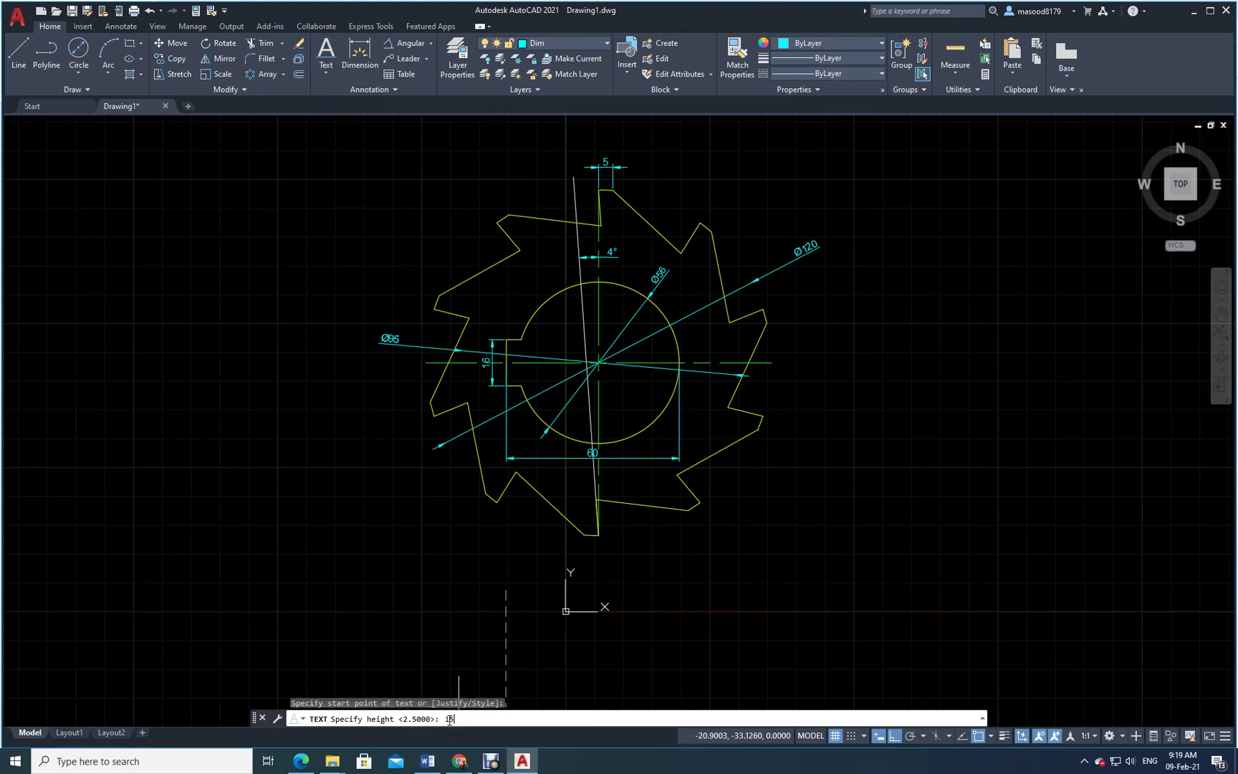
{"action": "key", "text": "Return"}
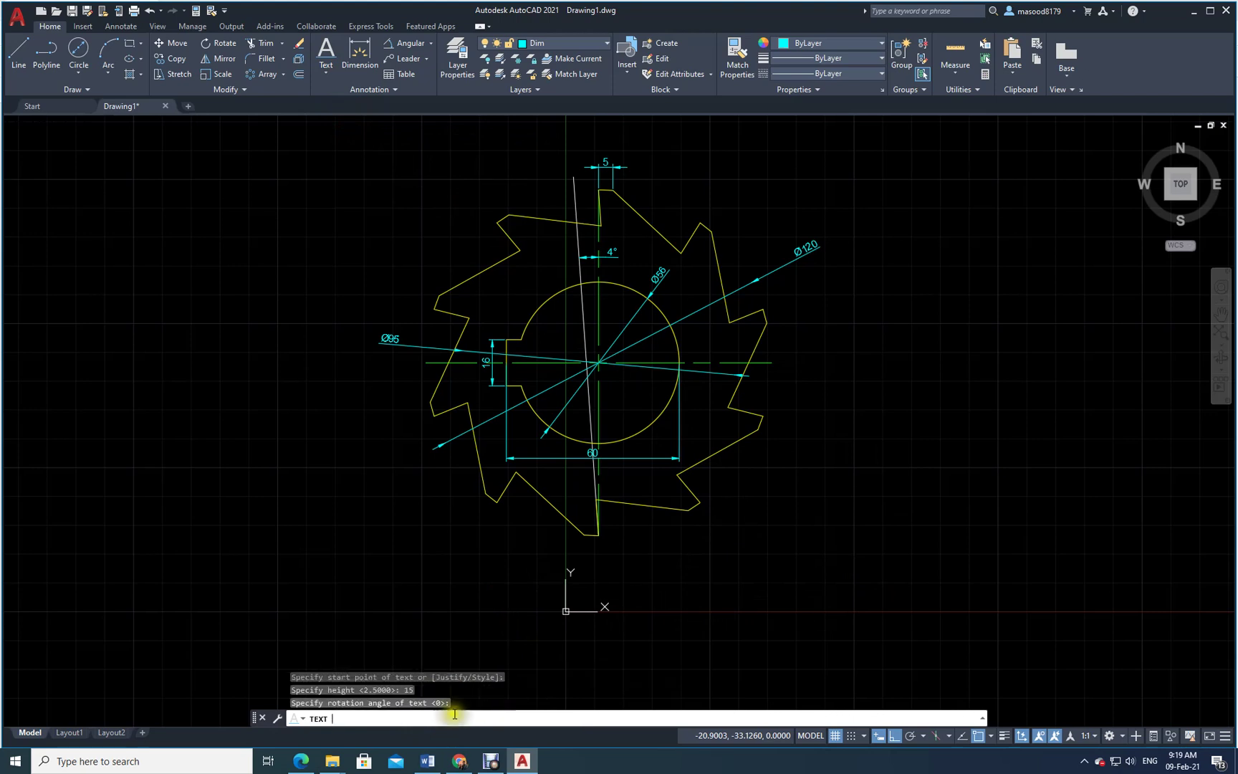
{"action": "key", "text": "Return"}
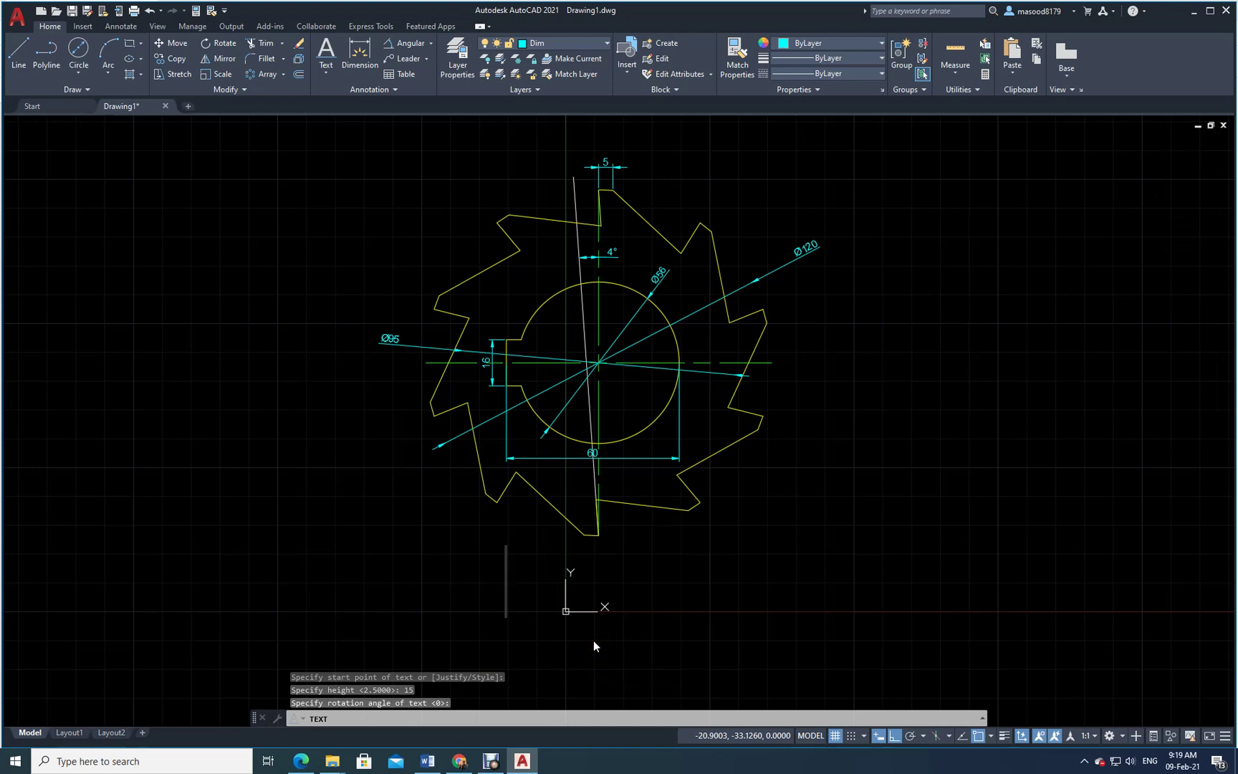
{"action": "type", "text": "Ex"}
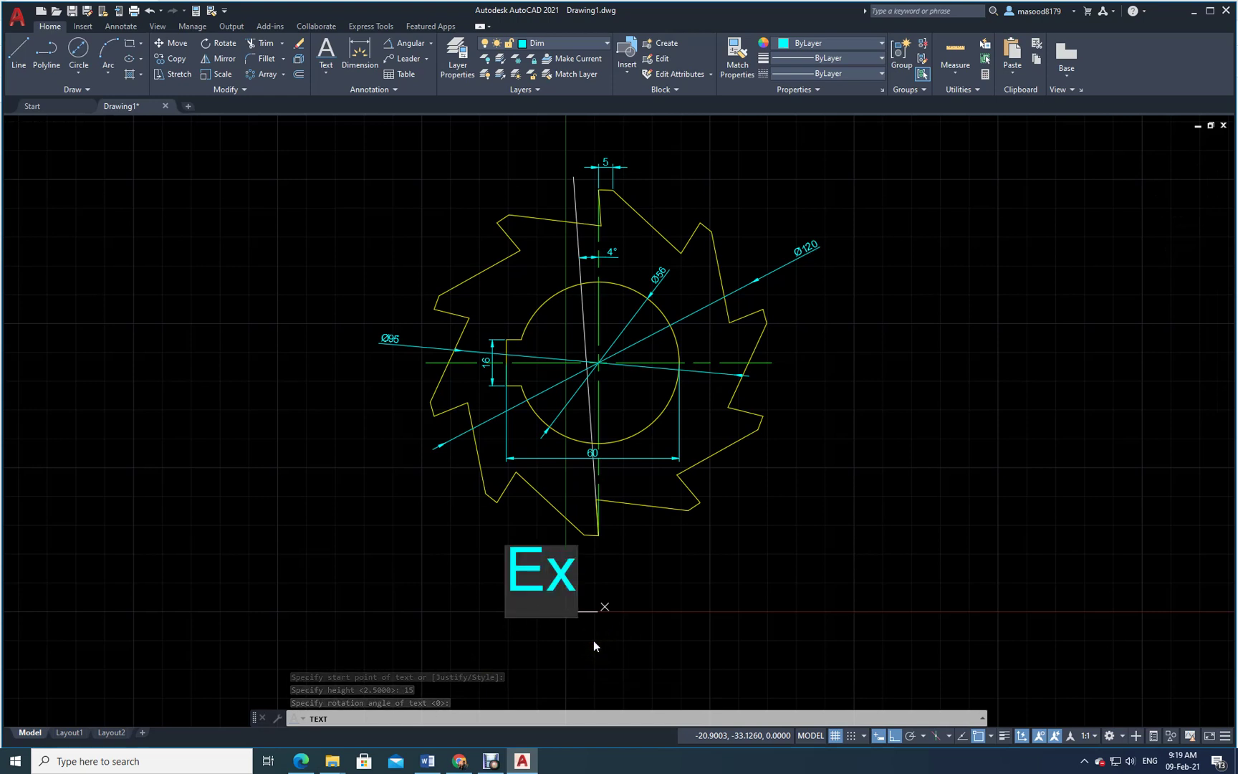
{"action": "type", "text": "ercise #"}
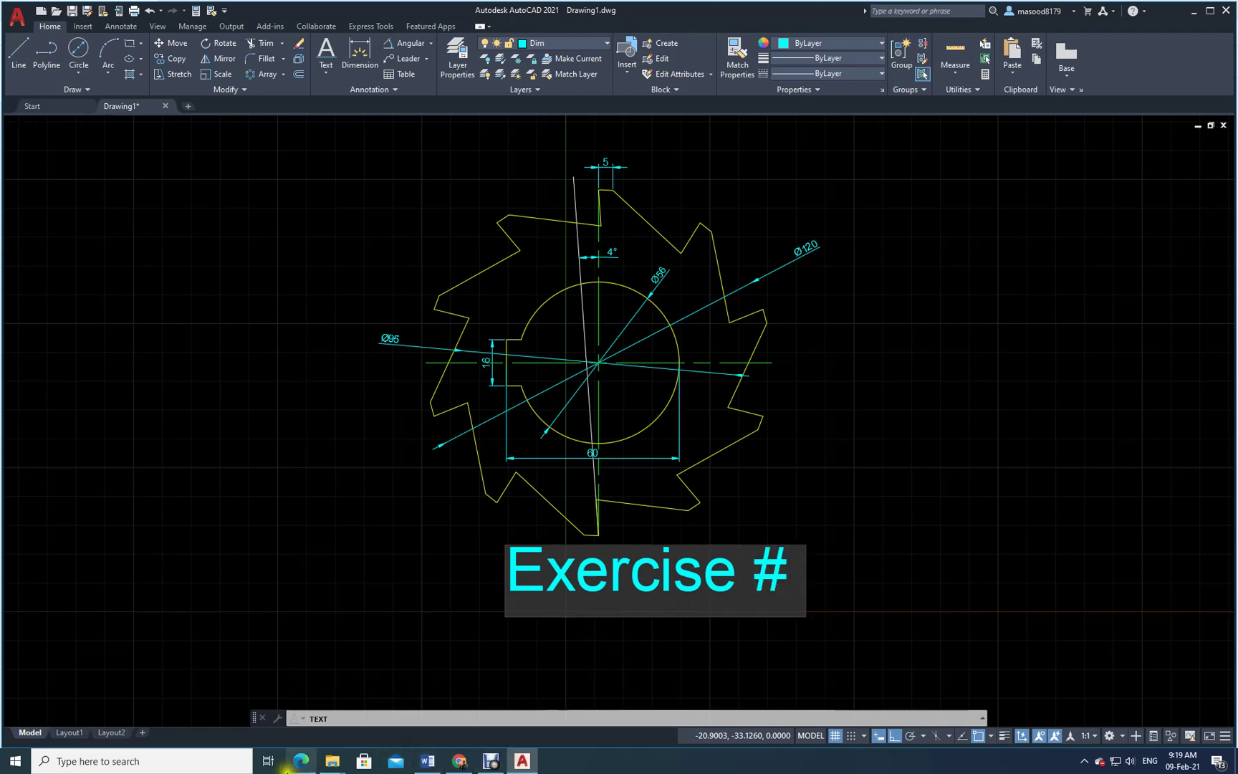
{"action": "left_click", "coordinate": [304, 766]}
{"action": "left_click", "coordinate": [303, 766]}
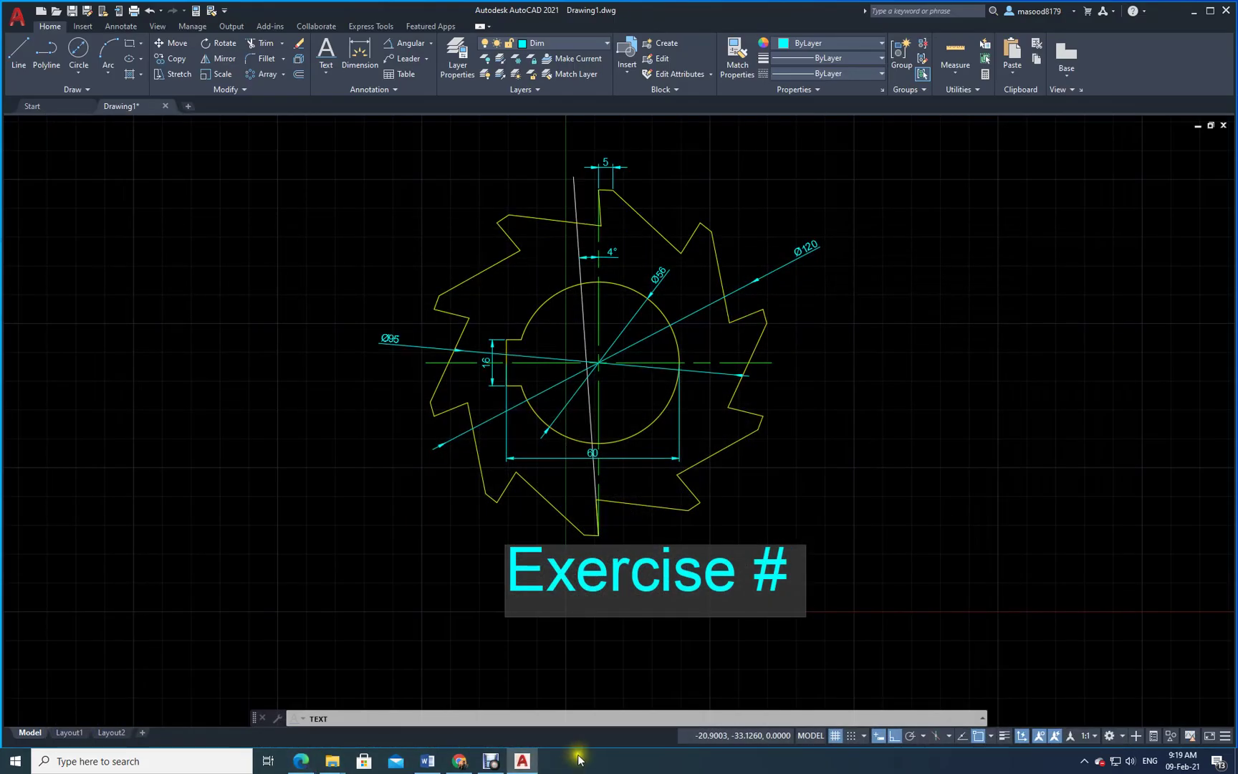
{"action": "type", "text": "6"}
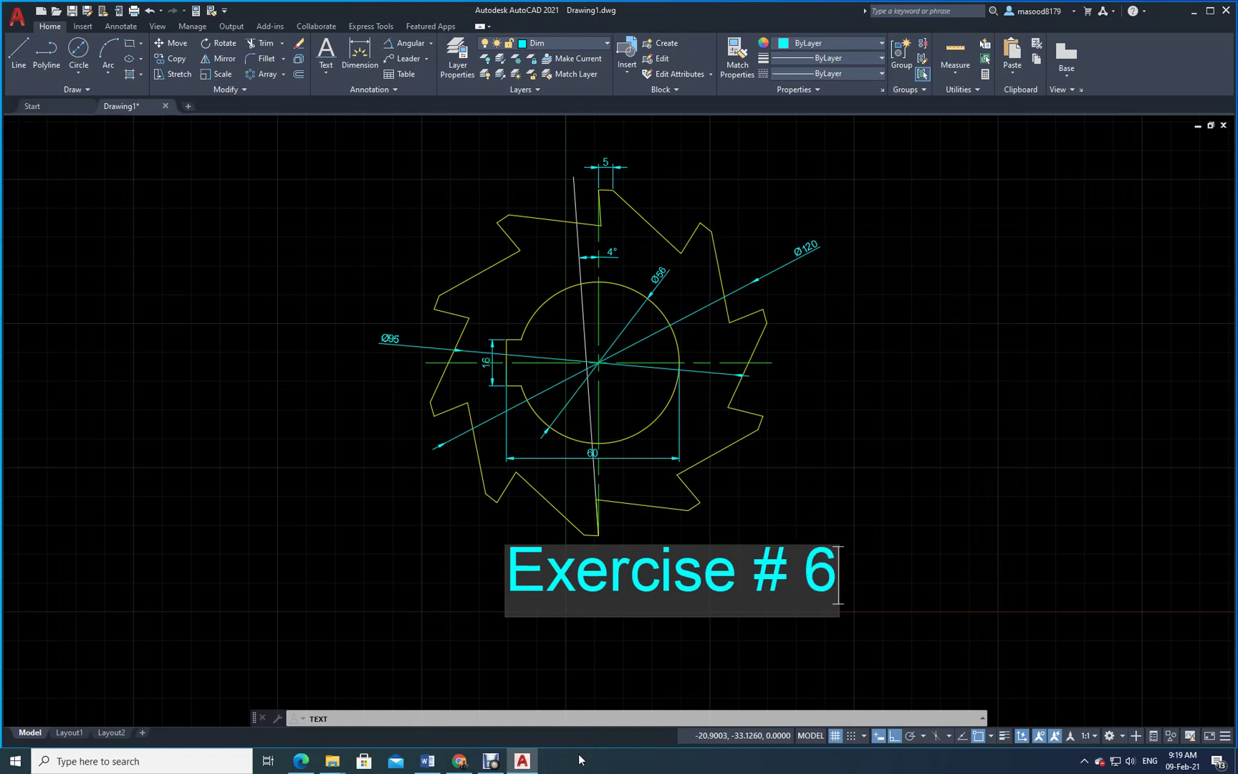
Add a second text line reading "Milling cutter" beneath the exercise number
{"action": "key", "text": "Return"}
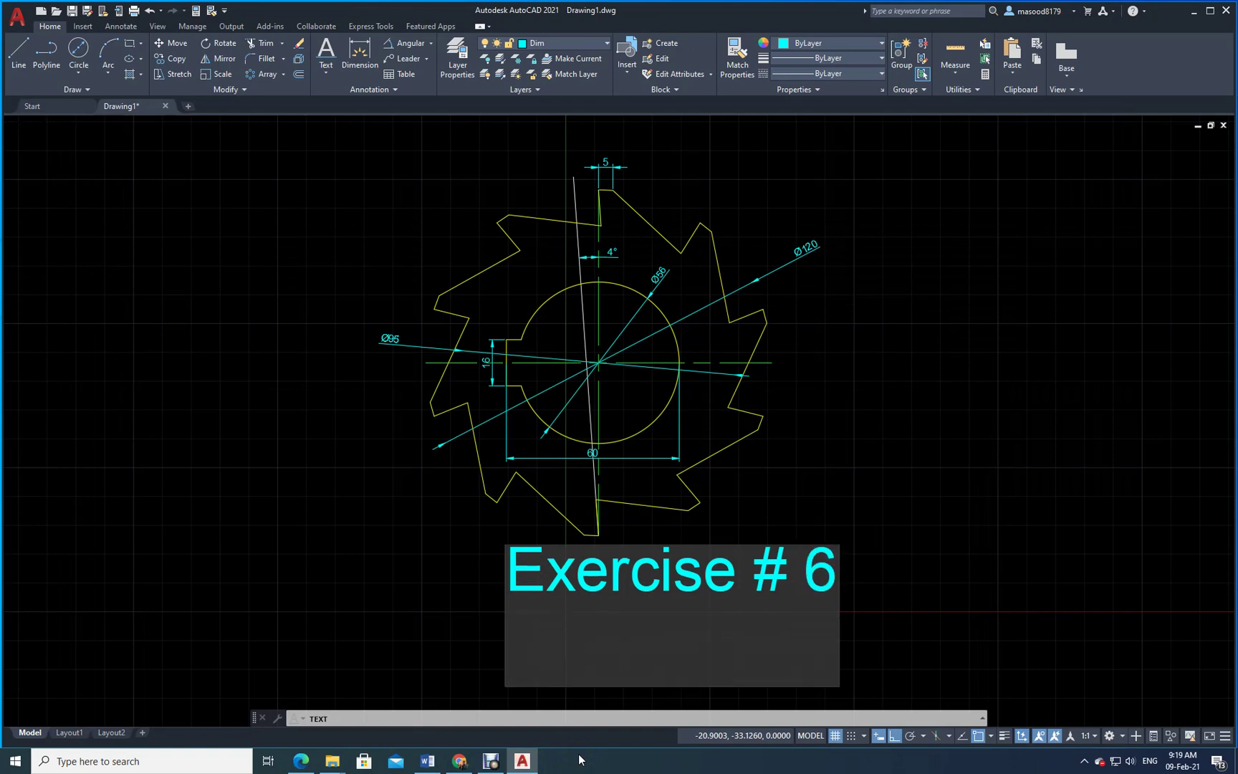
{"action": "type", "text": "Milling "}
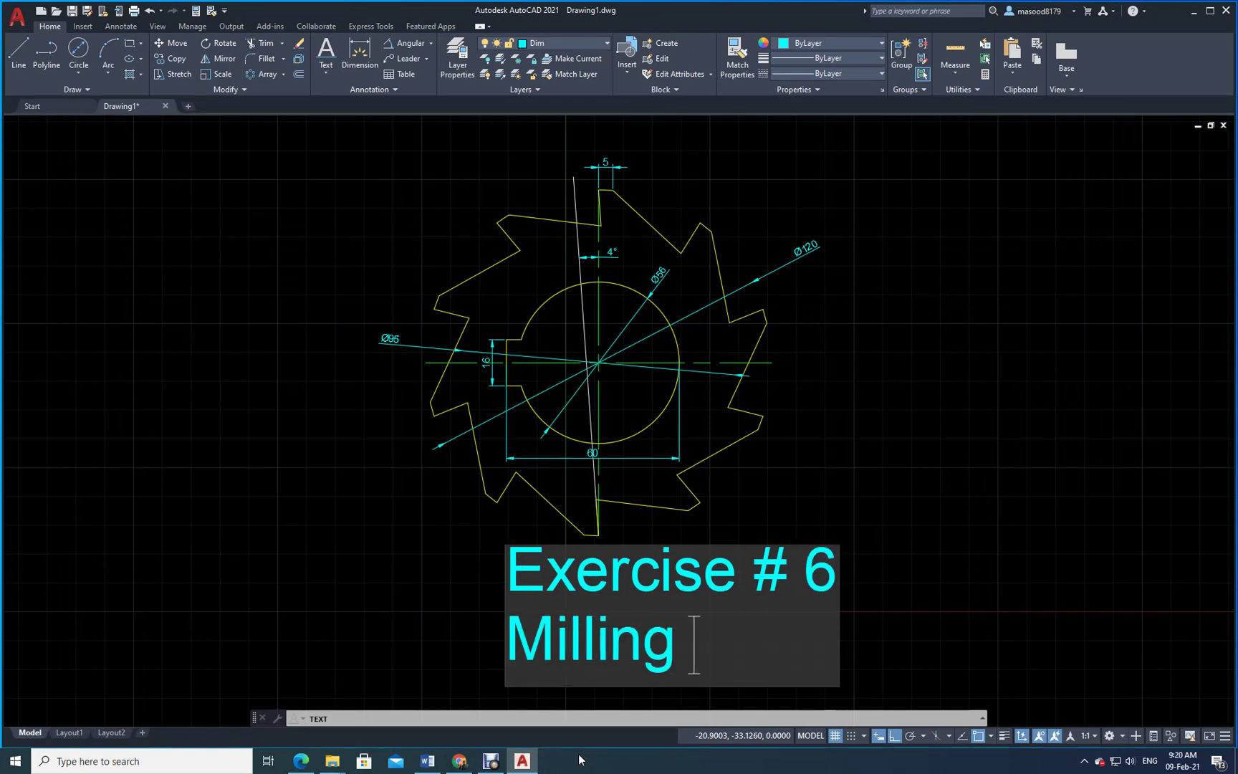
{"action": "type", "text": "cutter"}
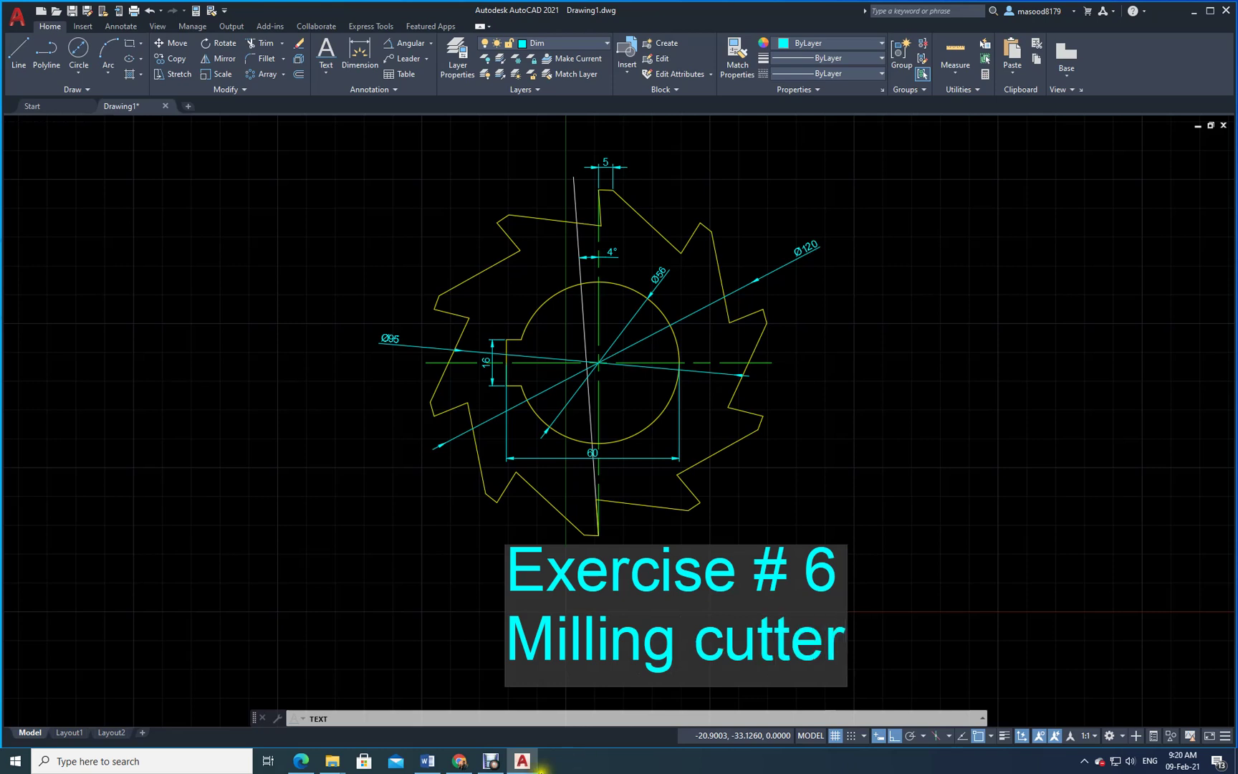
{"action": "left_click", "coordinate": [422, 599]}
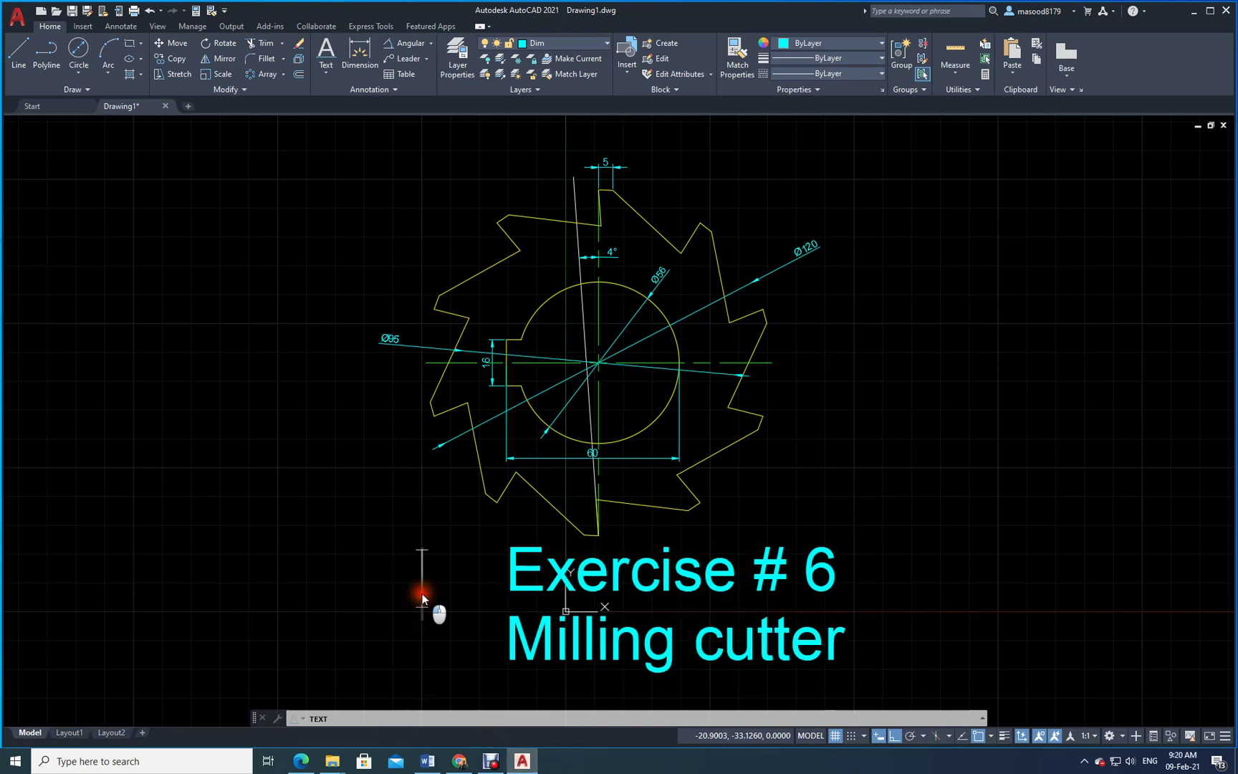
Set the height of both title text lines to 5 in their properties
{"action": "left_click", "coordinate": [560, 576]}
{"action": "left_click", "coordinate": [703, 693]}
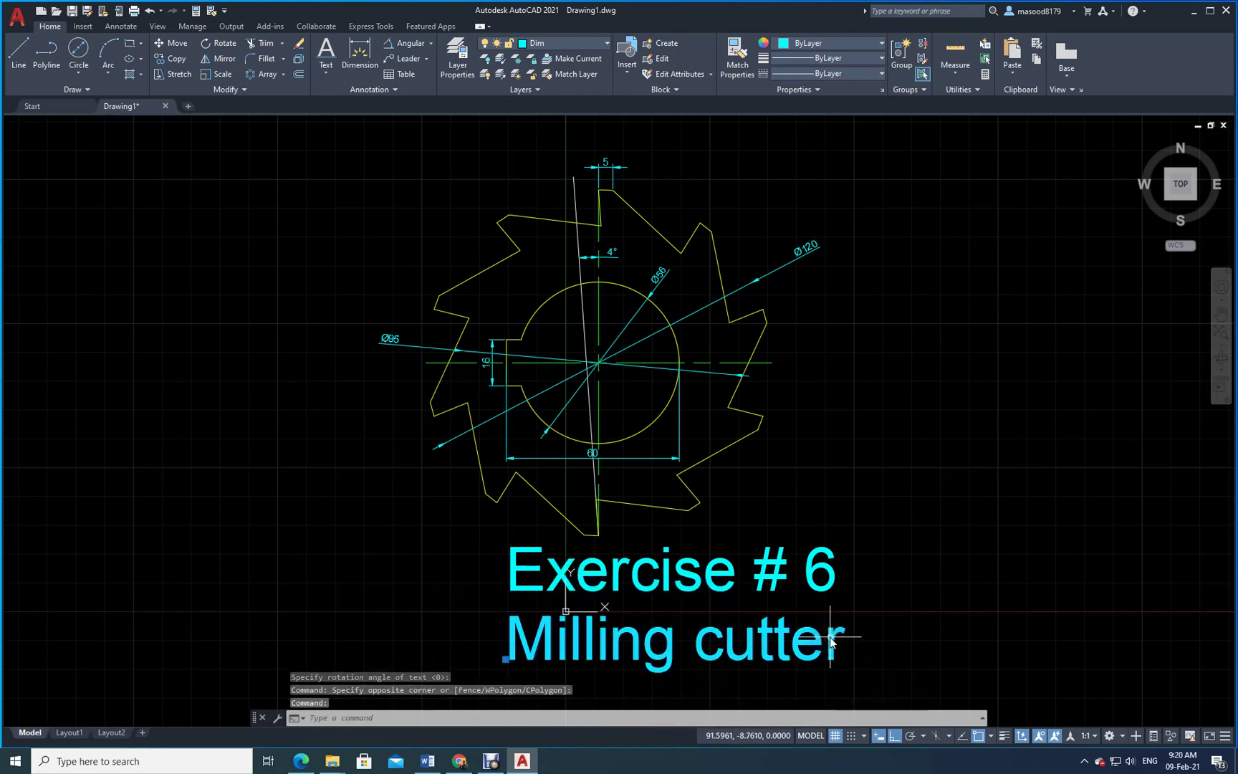
{"action": "left_click", "coordinate": [827, 589]}
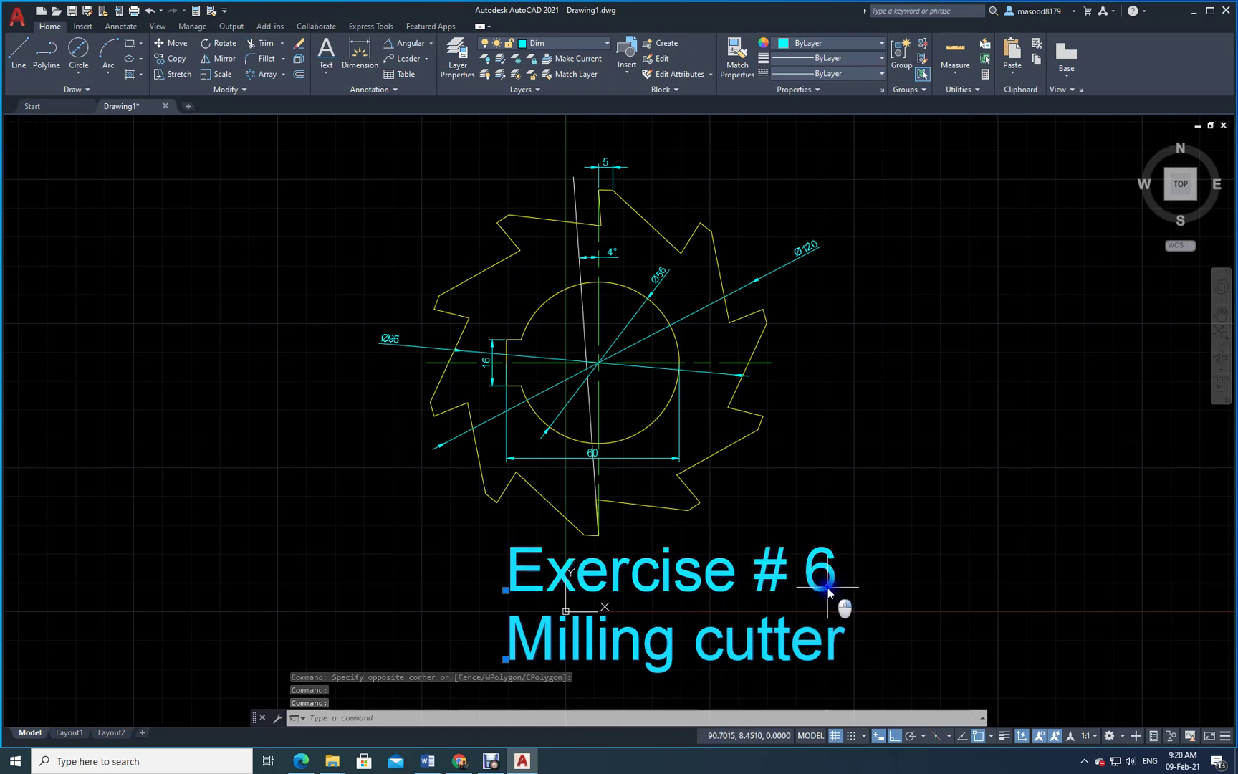
{"action": "right_click", "coordinate": [831, 592]}
{"action": "left_click", "coordinate": [857, 565]}
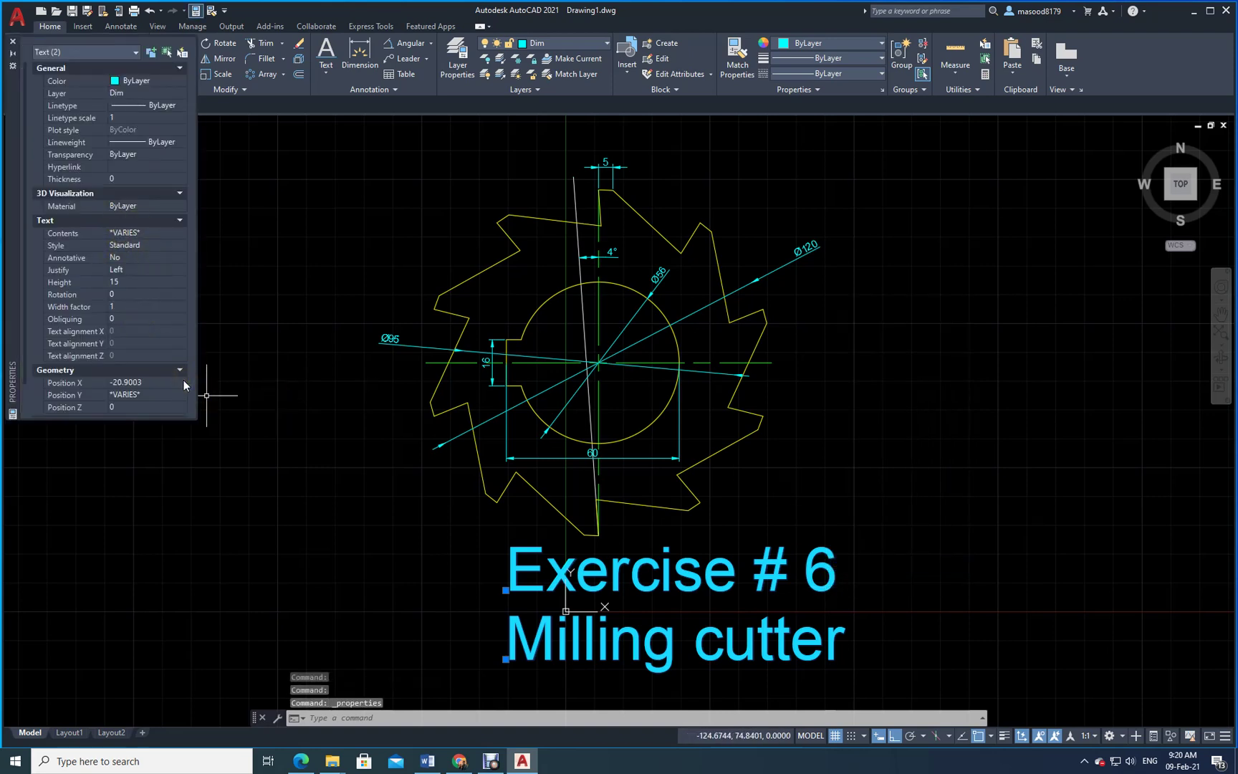
{"action": "left_click", "coordinate": [126, 283]}
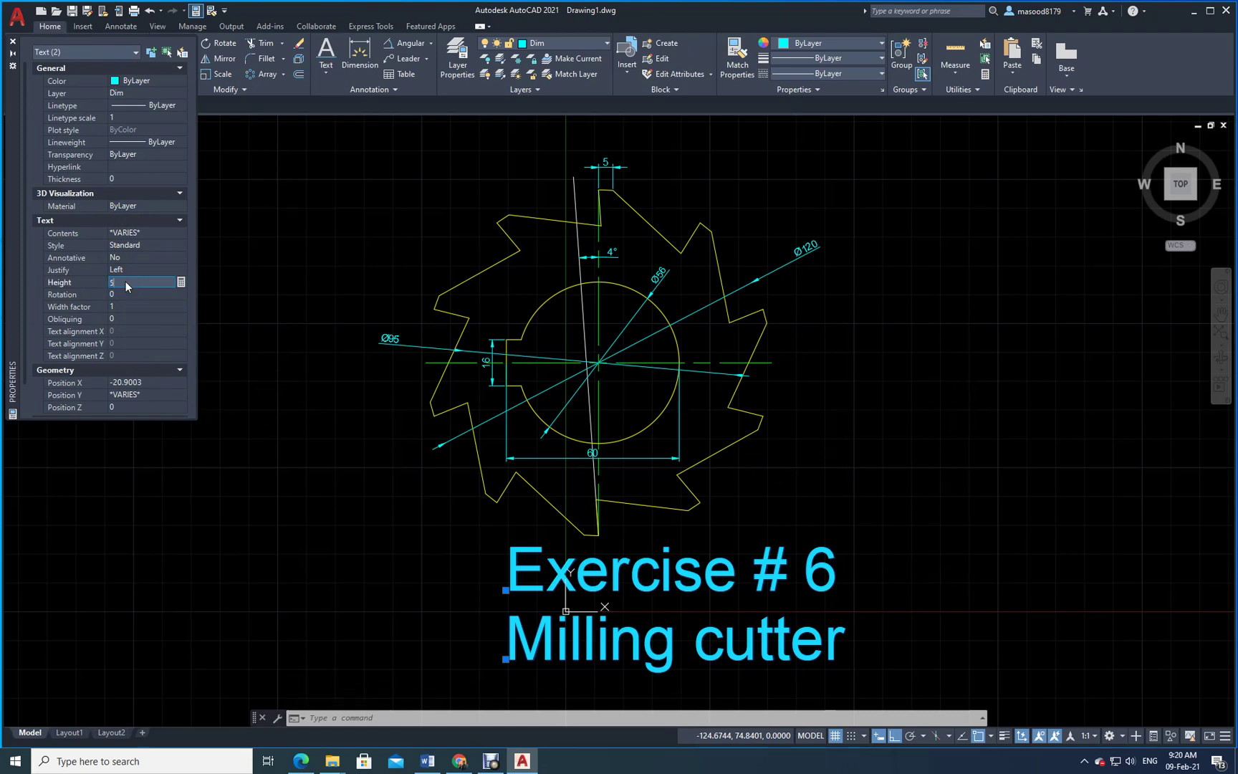
{"action": "type", "text": "5"}
{"action": "key", "text": "Tab"}
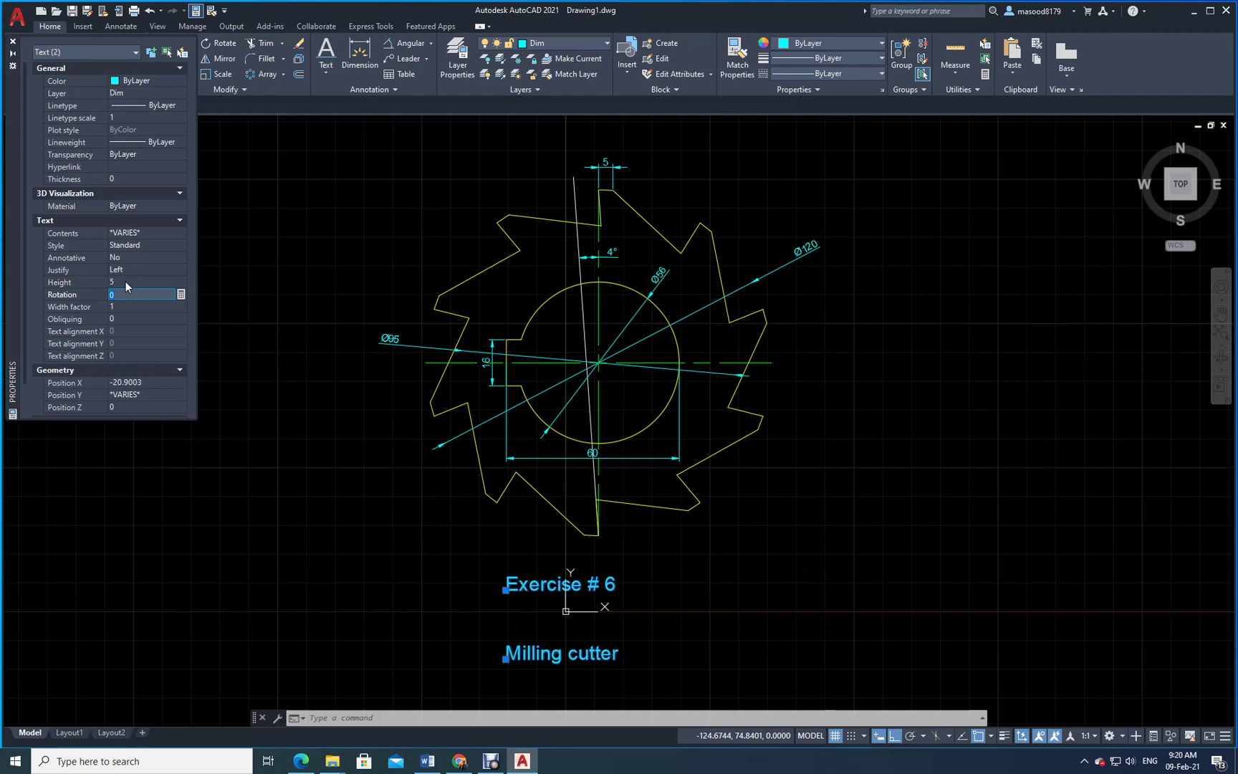
{"action": "left_click", "coordinate": [12, 41]}
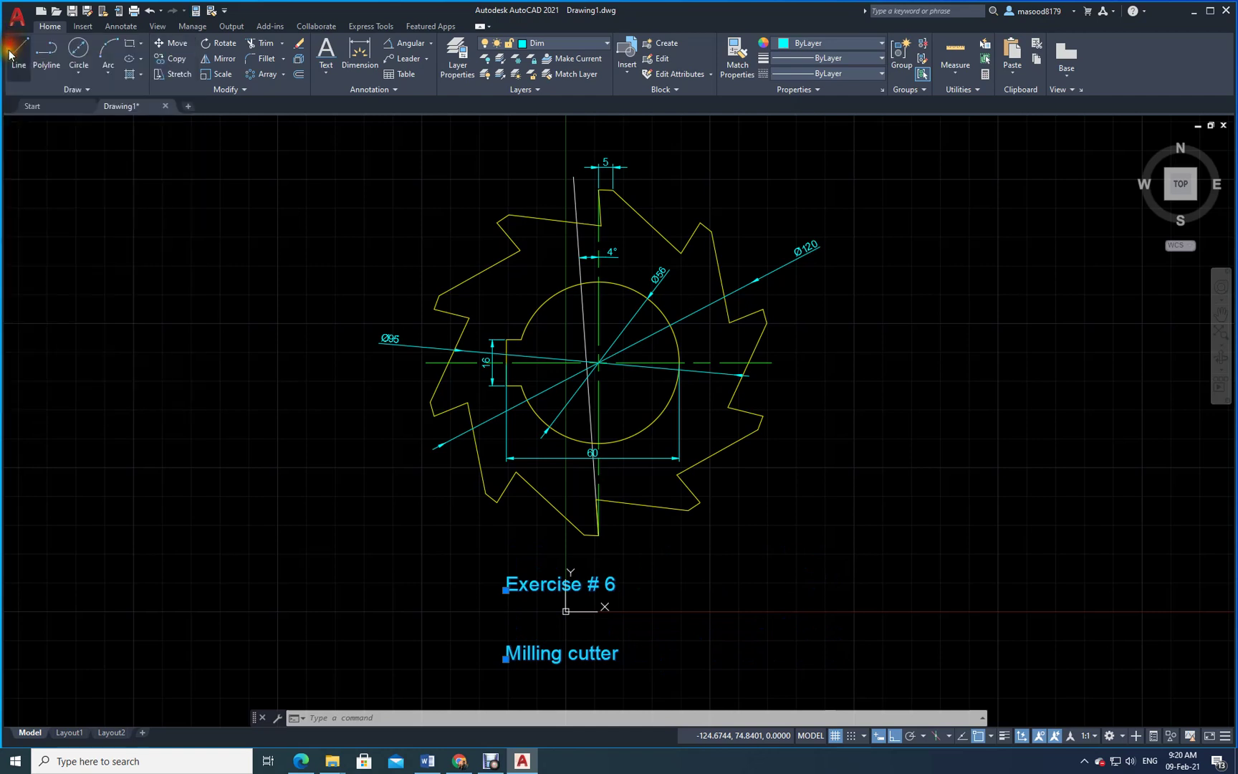
{"action": "key", "text": "Escape"}
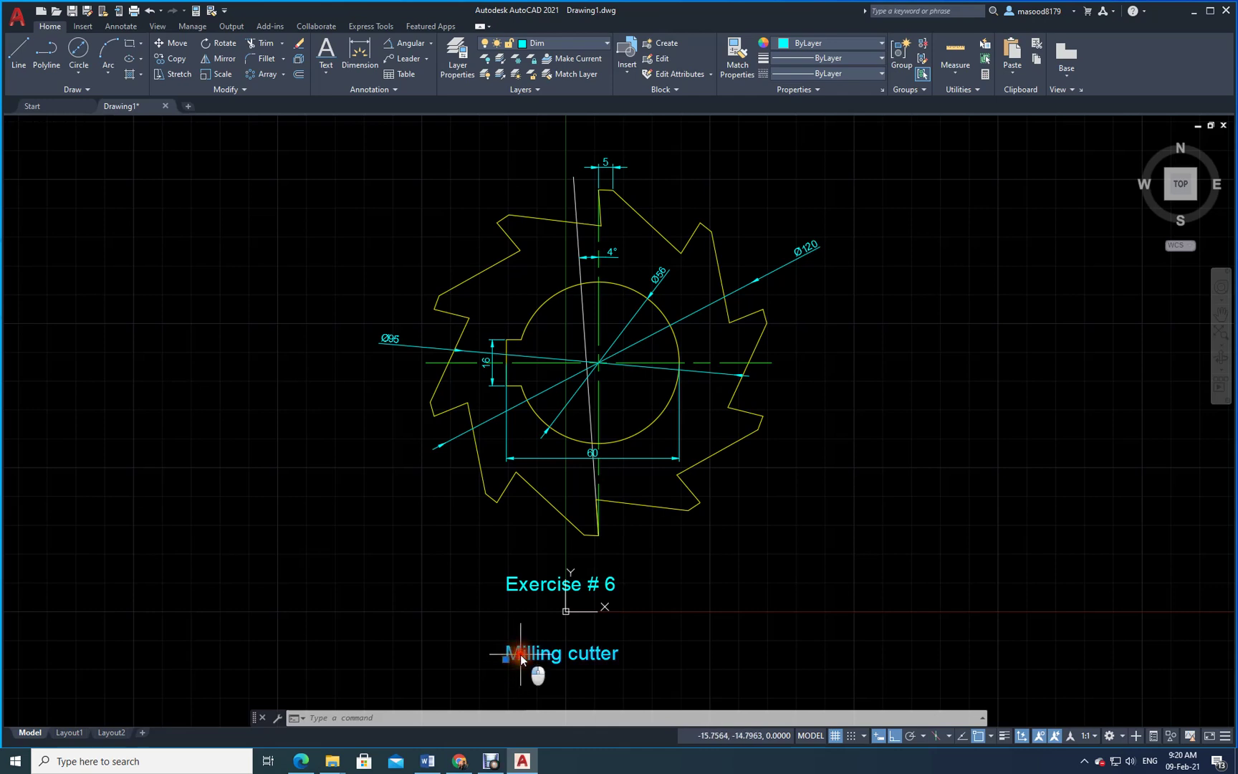
{"action": "double_click", "coordinate": [521, 654]}
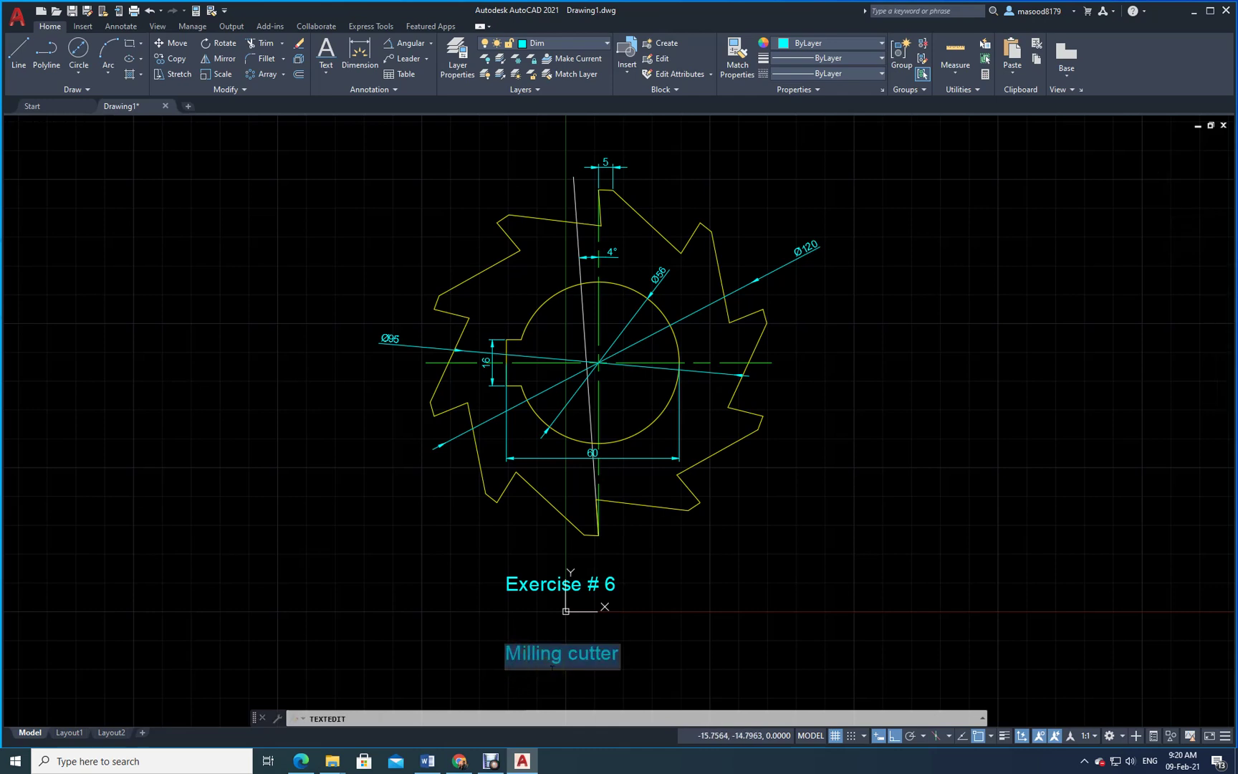
{"action": "key", "text": "BackSpace"}
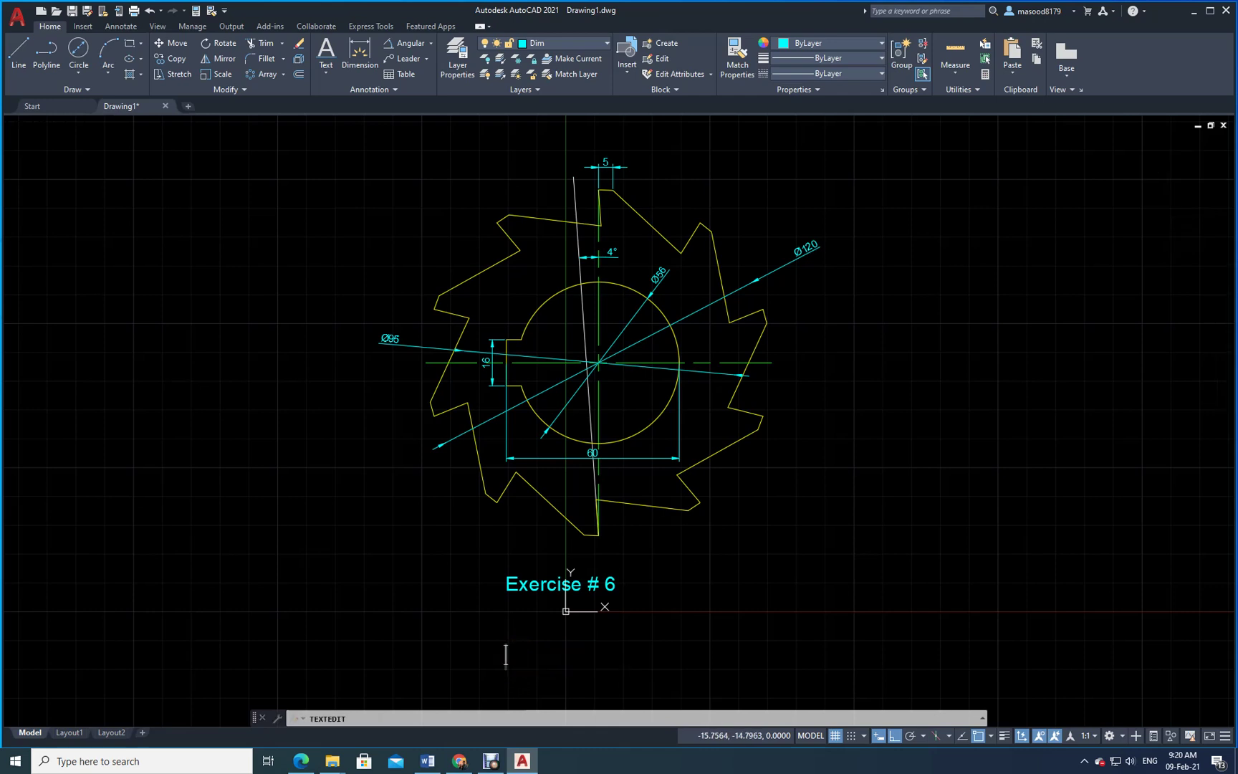
{"action": "left_click", "coordinate": [611, 585]}
{"action": "left_click", "coordinate": [528, 589]}
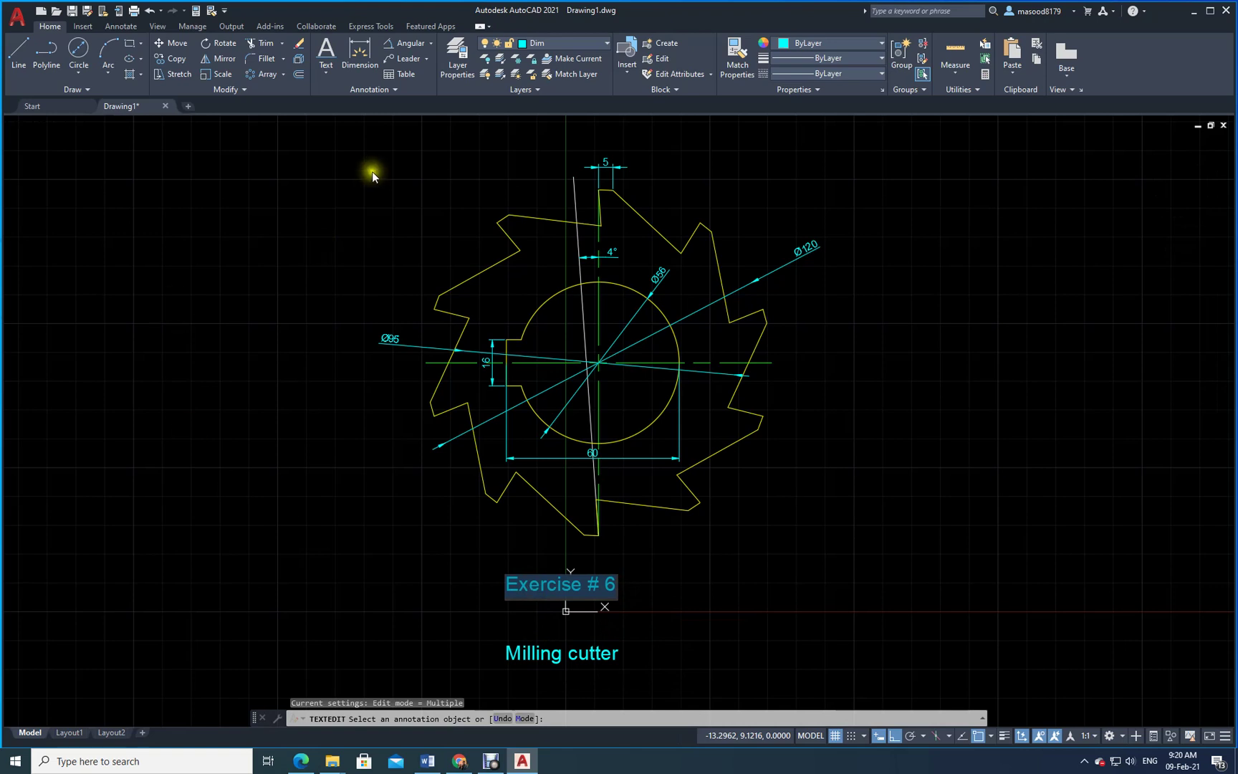
{"action": "left_click", "coordinate": [342, 117]}
Erase both text lines below the cutter
{"action": "left_click", "coordinate": [304, 43]}
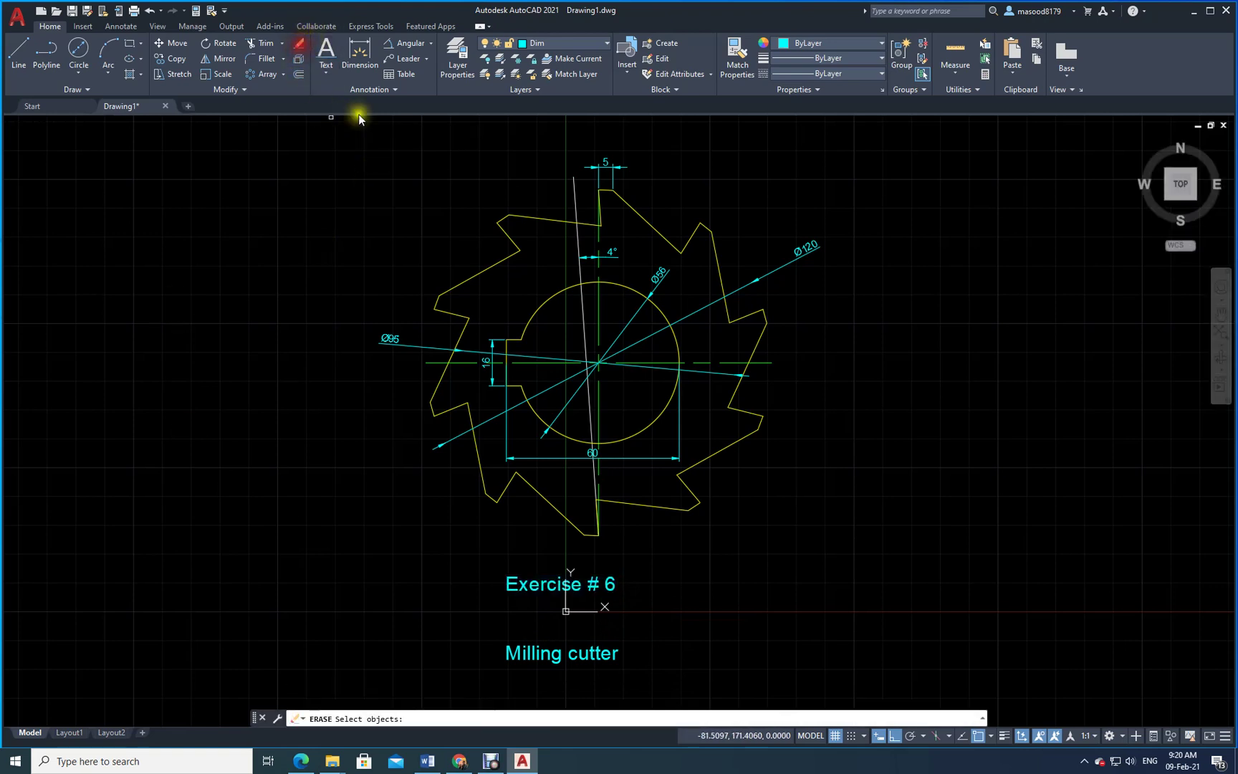
{"action": "left_click", "coordinate": [595, 589]}
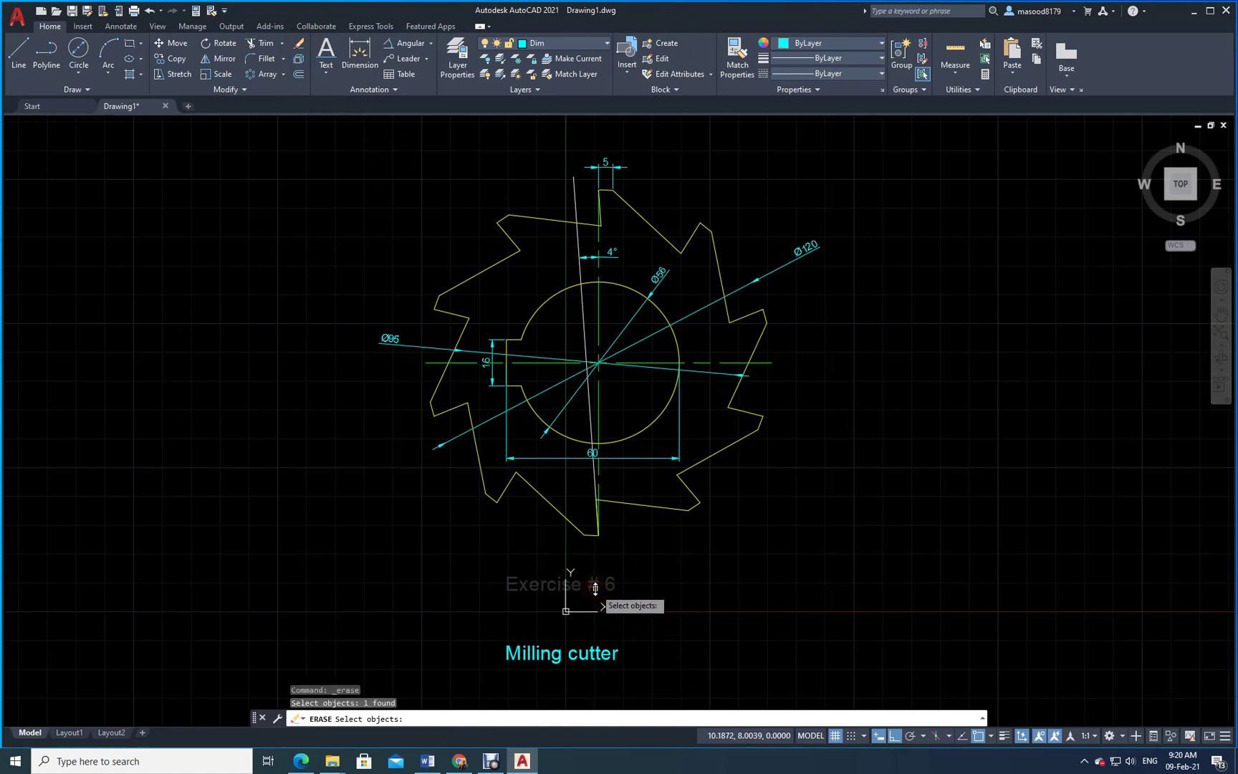
{"action": "key", "text": "Return"}
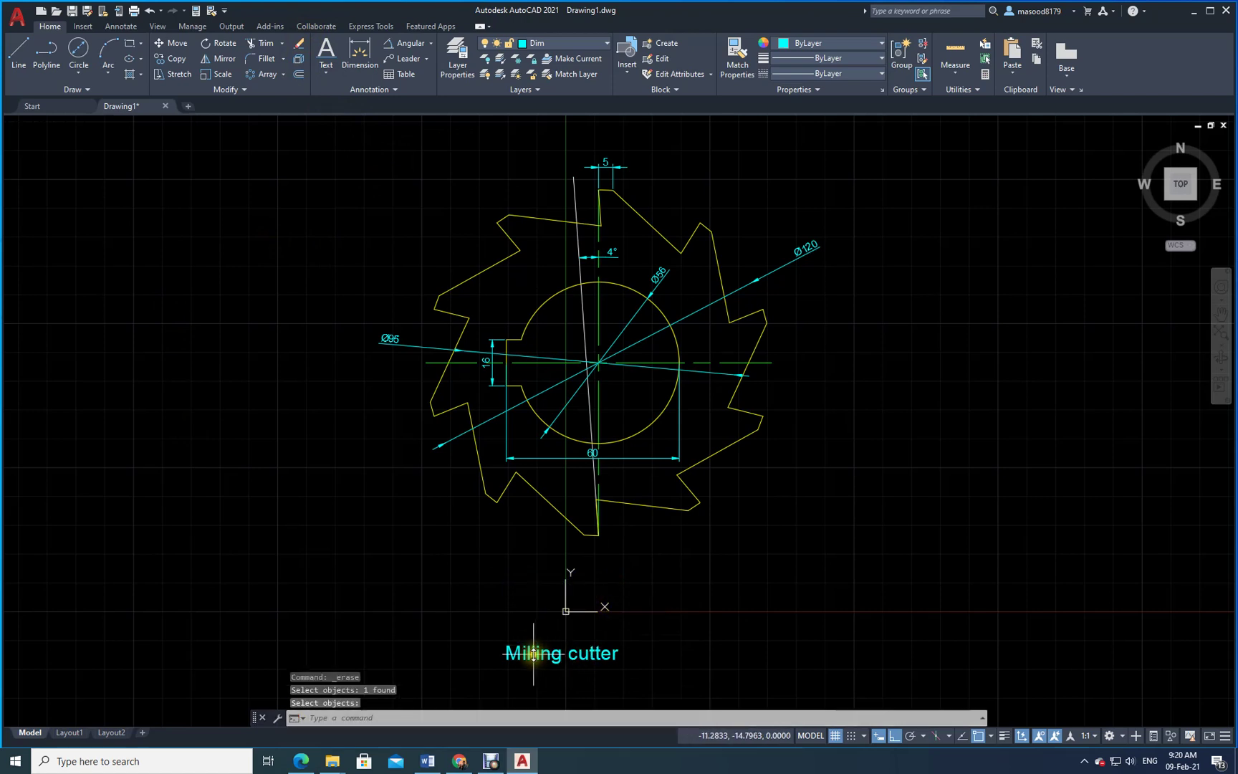
{"action": "left_click", "coordinate": [526, 653]}
{"action": "left_click", "coordinate": [299, 44]}
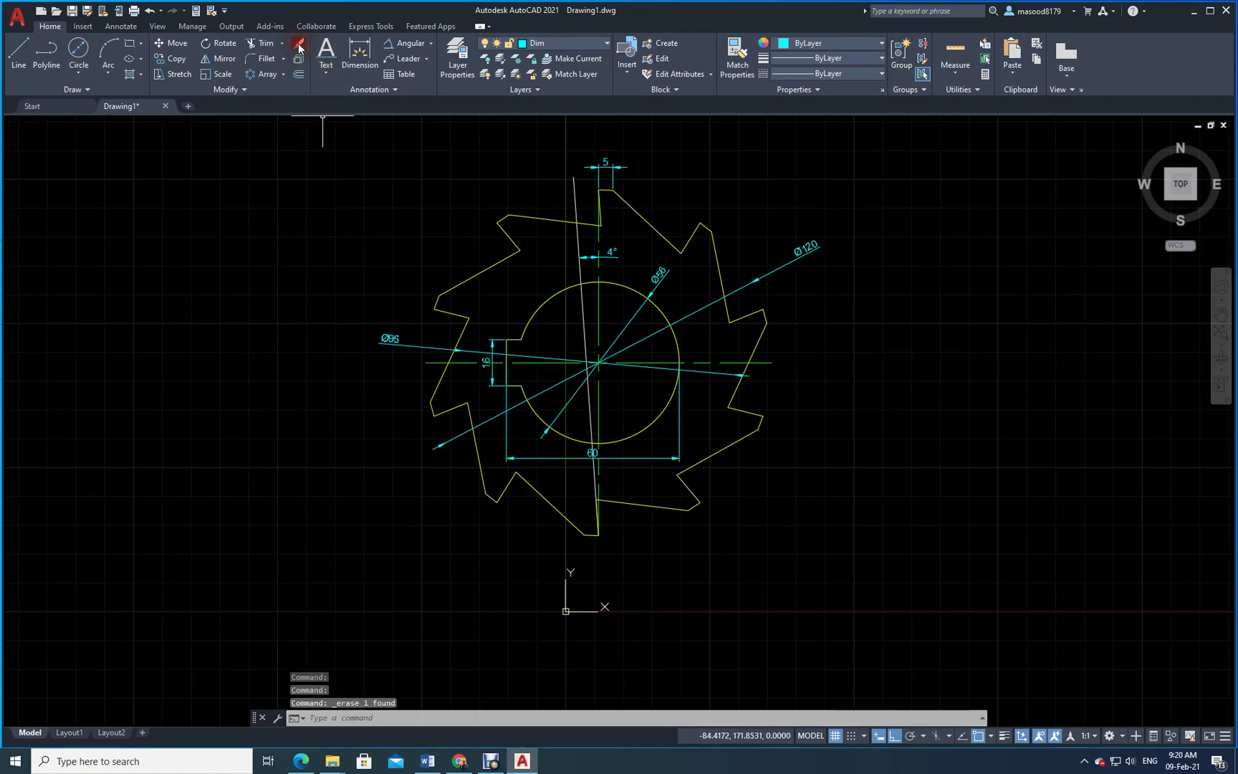
Place single-line text reading "Exercise # 6 Milling Cutter" just below the cutter, with height 5 and rotation 0
{"action": "left_click", "coordinate": [325, 71]}
{"action": "left_click", "coordinate": [341, 120]}
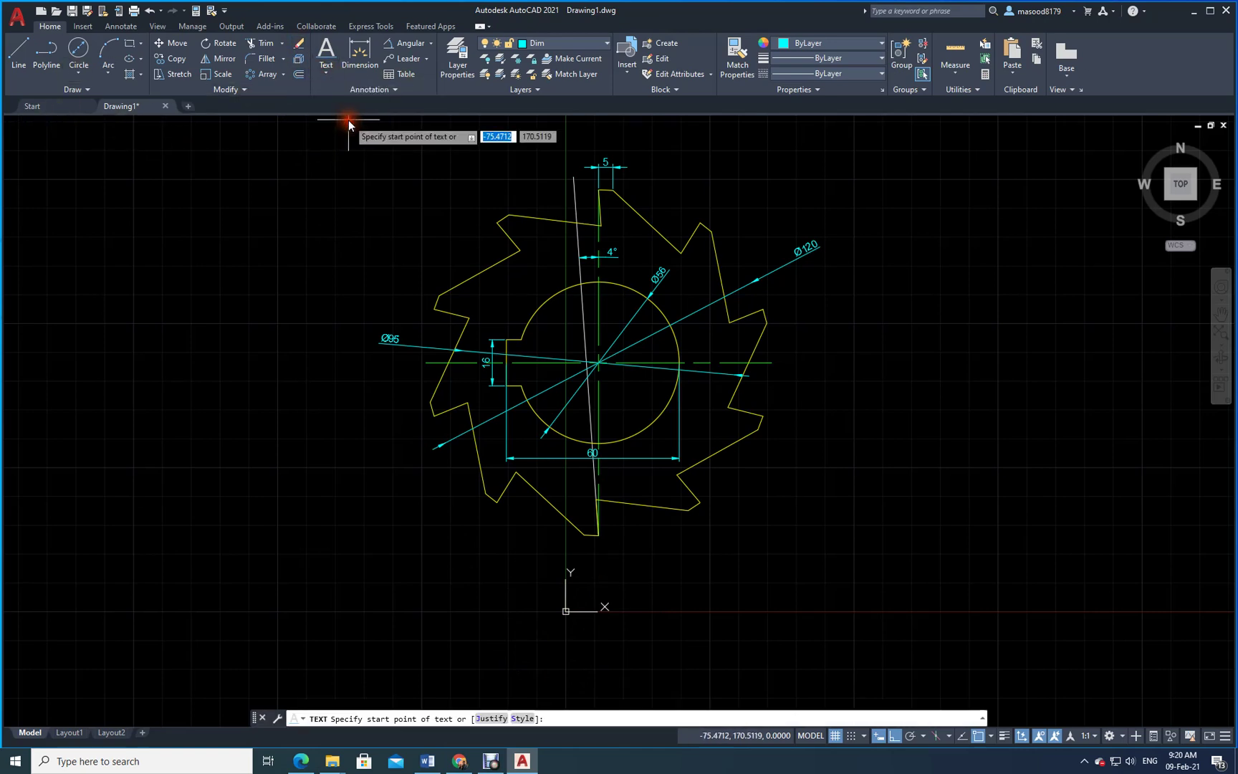
{"action": "left_click", "coordinate": [464, 566]}
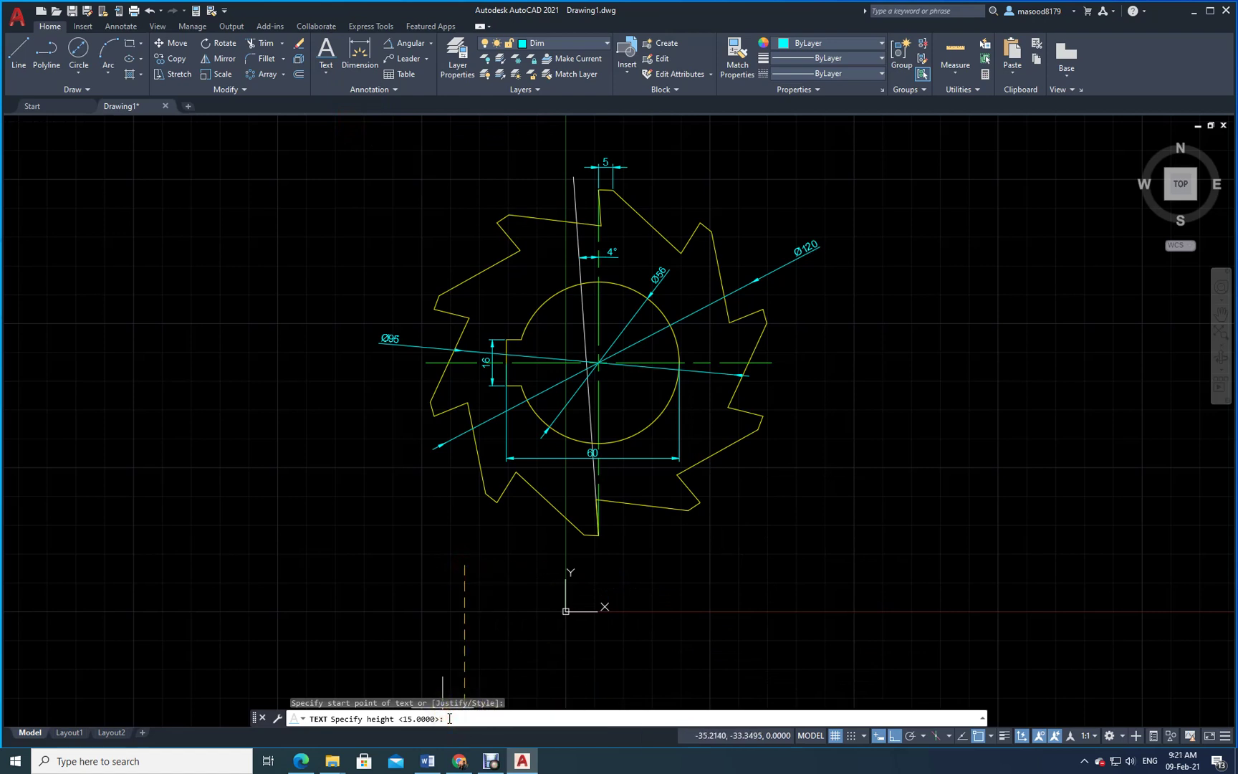
{"action": "type", "text": "5"}
{"action": "key", "text": "Return"}
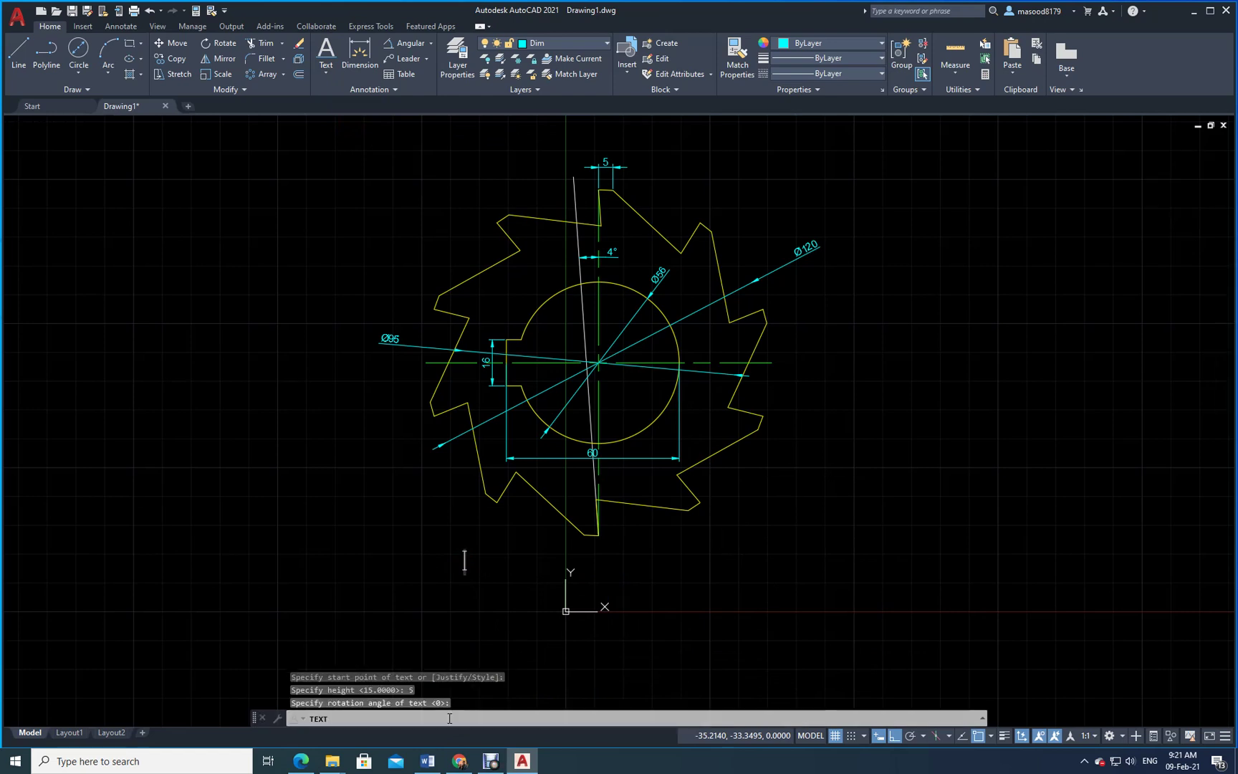
{"action": "type", "text": "Exer"}
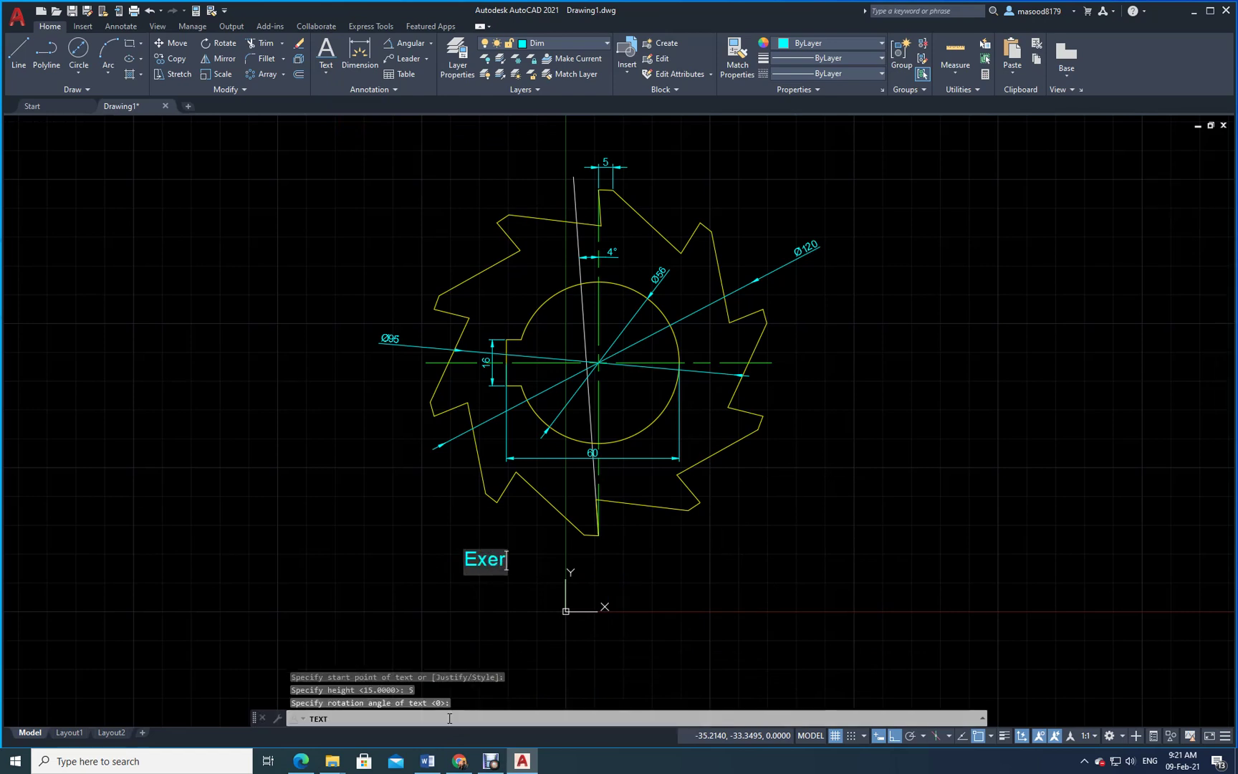
{"action": "type", "text": "cise #"}
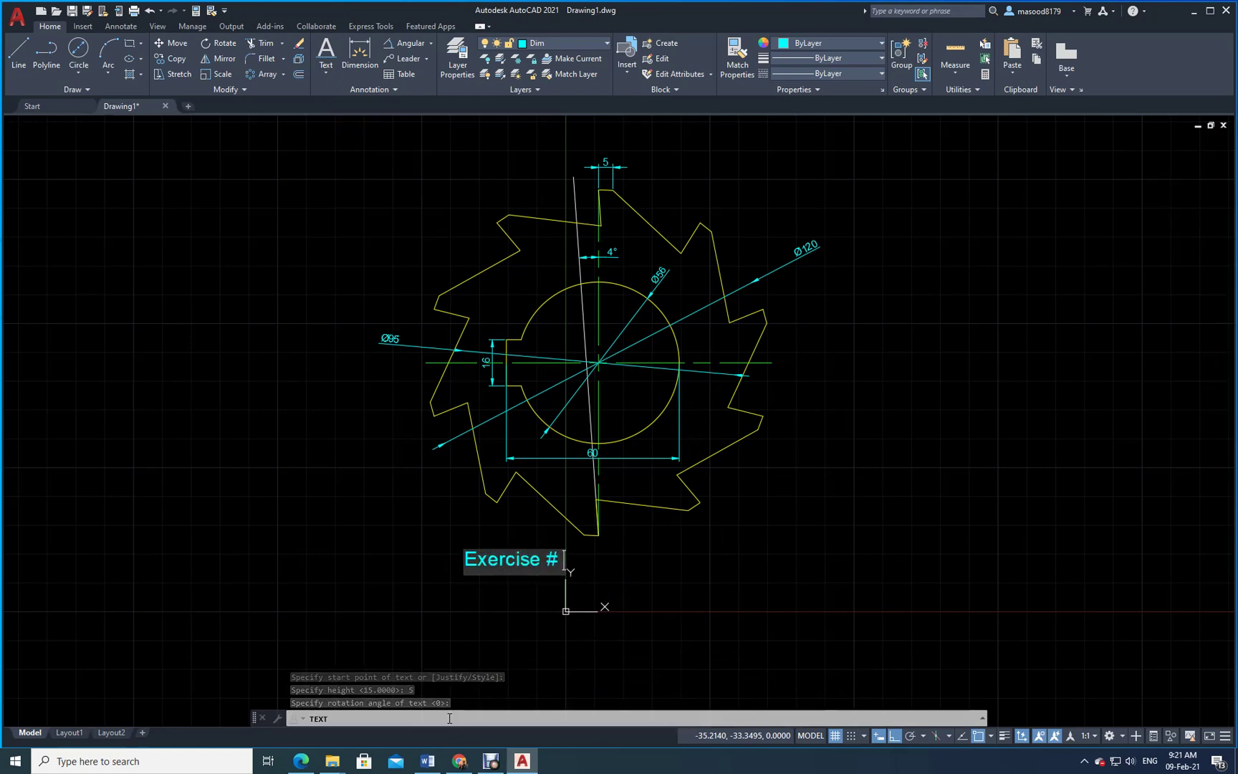
{"action": "type", "text": " 6  "}
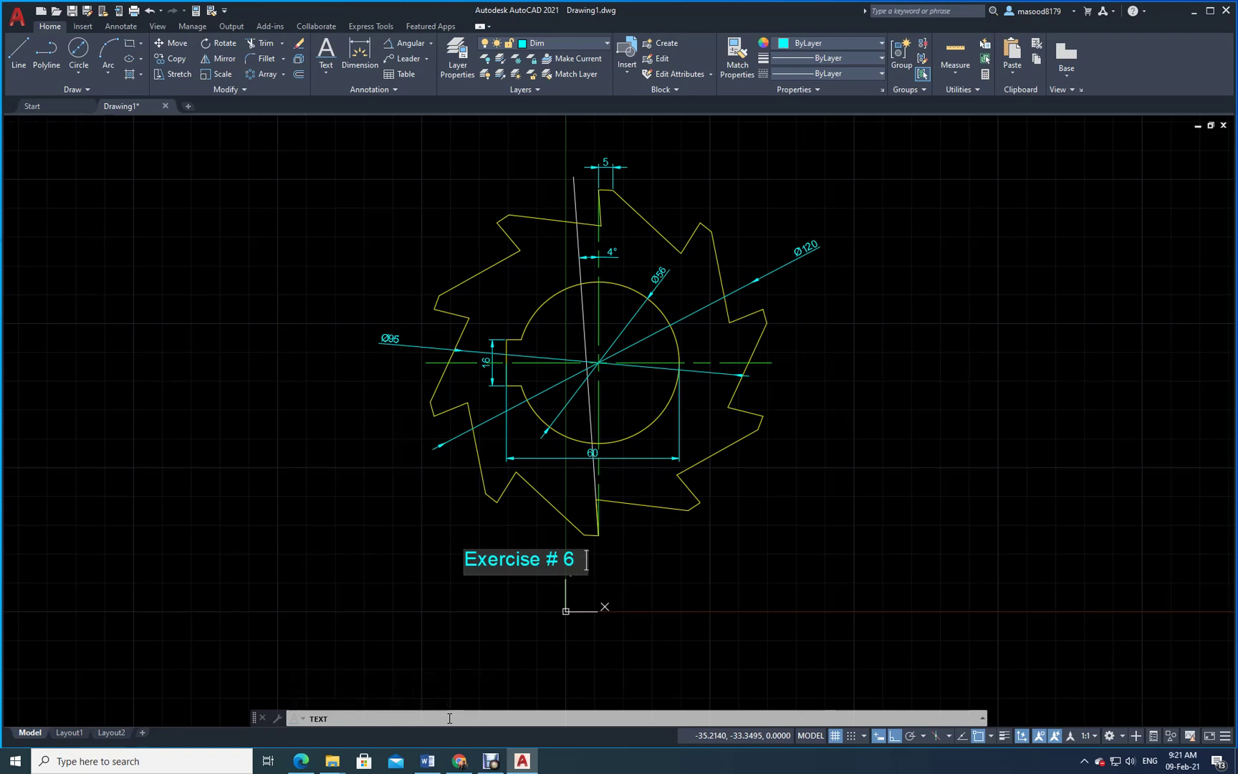
{"action": "type", "text": "Milling Cutter"}
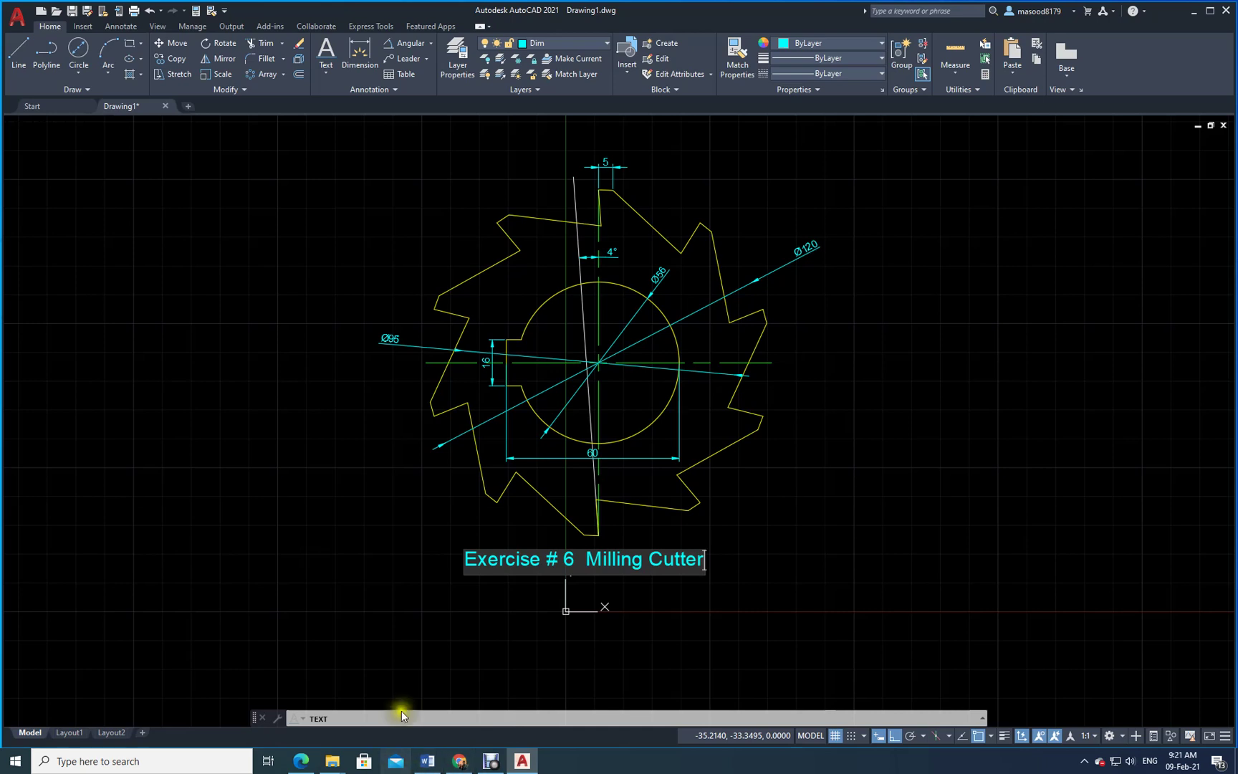
{"action": "left_click", "coordinate": [409, 650]}
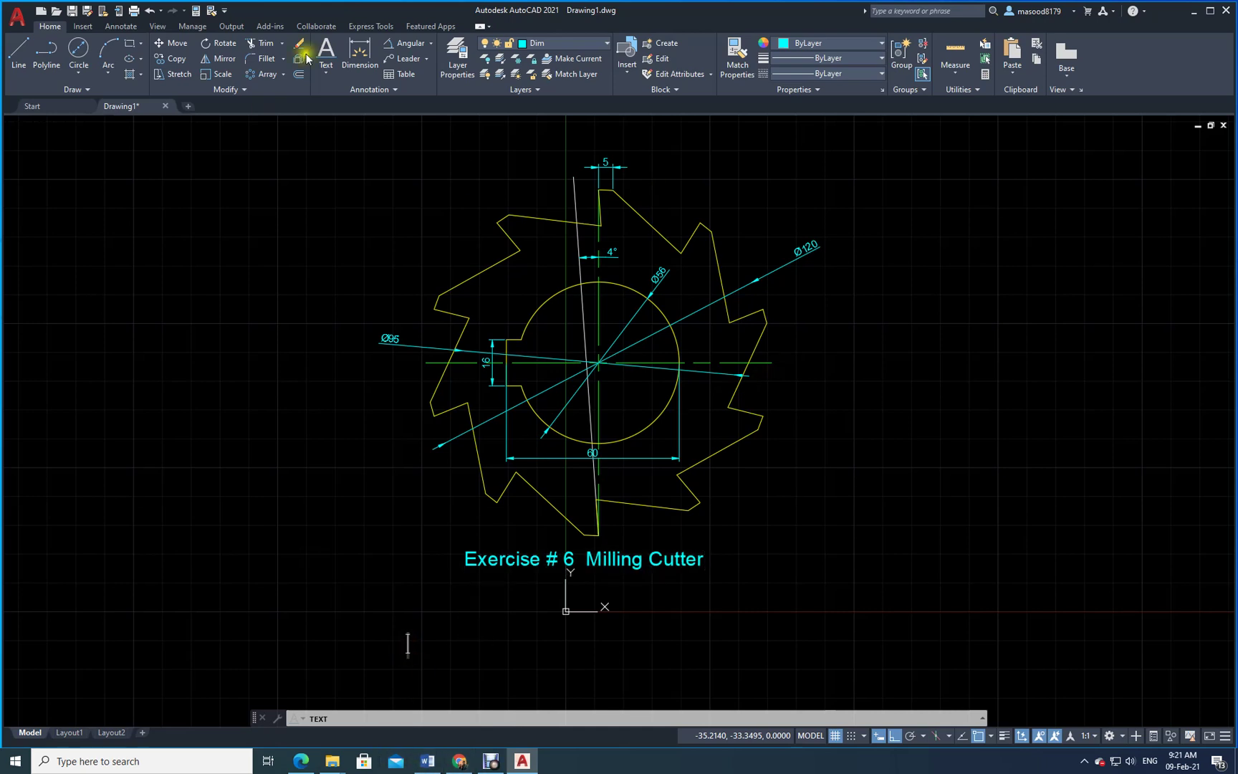
Finish the text and move the title slightly to the right so it sits centred beneath the cutter
{"action": "left_click", "coordinate": [176, 45]}
{"action": "left_click", "coordinate": [177, 44]}
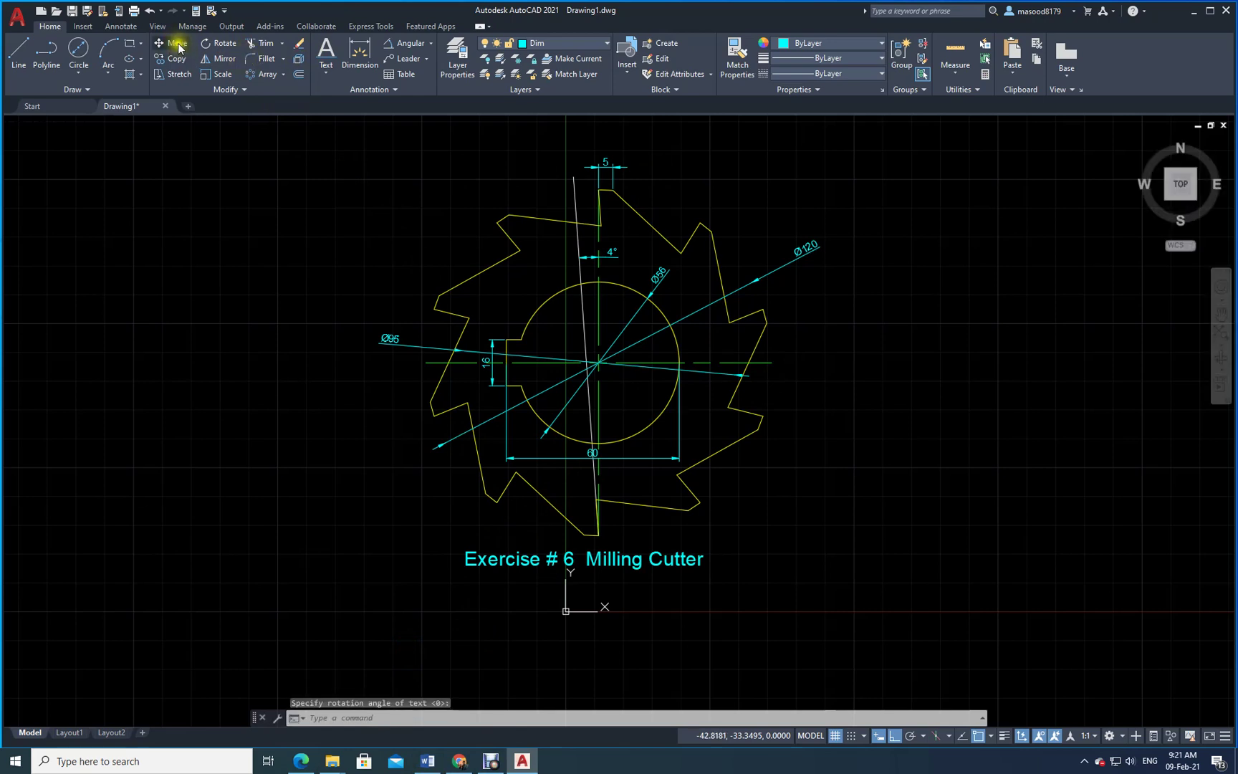
{"action": "left_click", "coordinate": [176, 44]}
{"action": "left_click", "coordinate": [526, 559]}
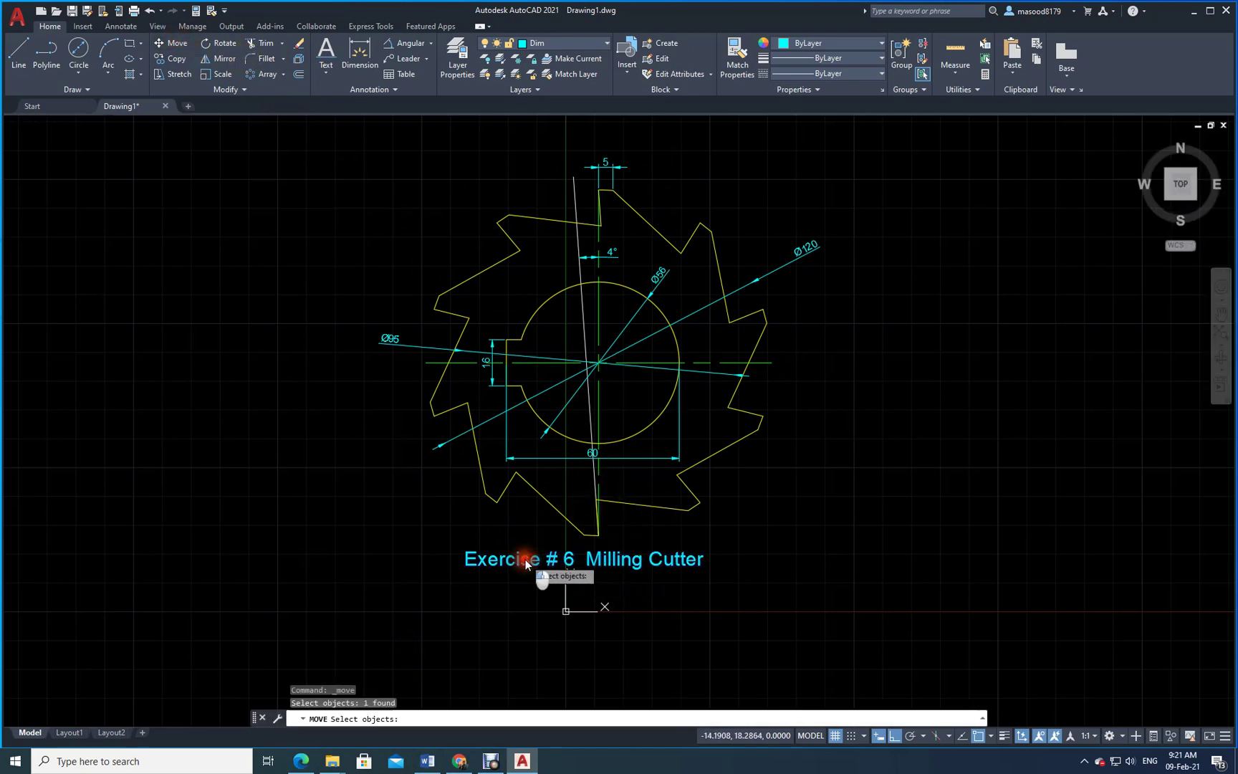
{"action": "key", "text": "Return"}
{"action": "left_click", "coordinate": [523, 544]}
{"action": "left_click", "coordinate": [541, 548]}
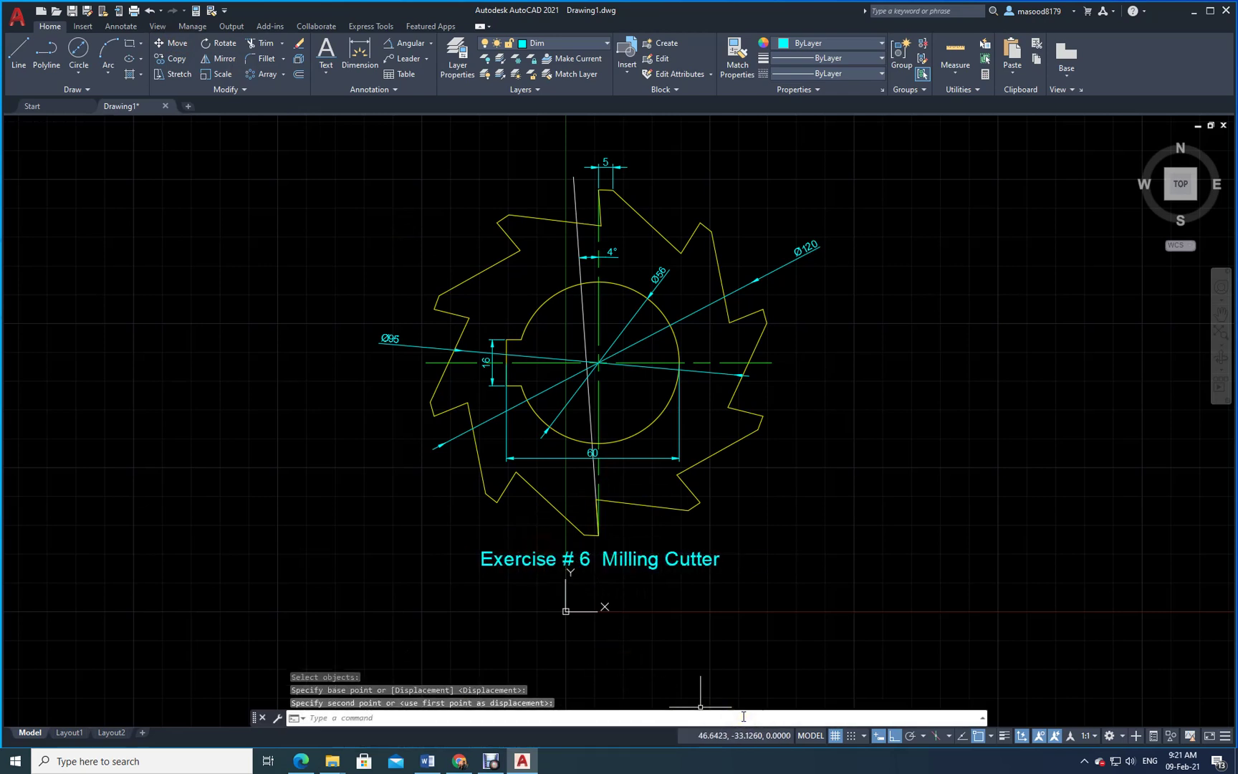